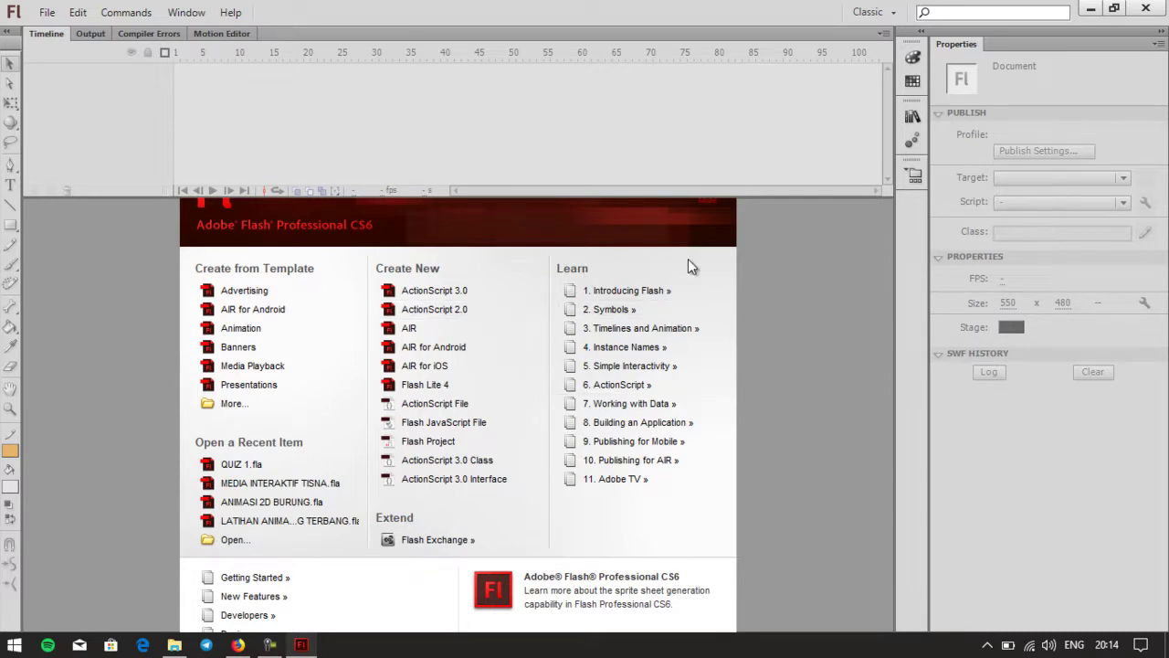
Step: Create a new ActionScript 2.0 document
left_click(46, 13)
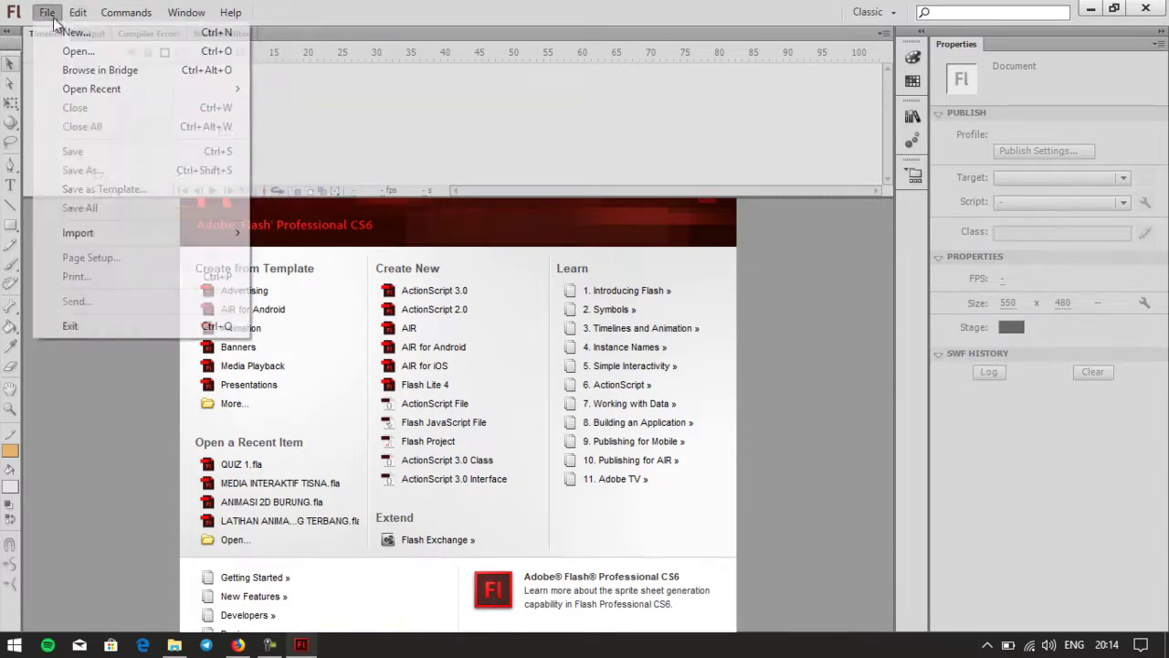
mouse_move(230, 13)
left_click(439, 183)
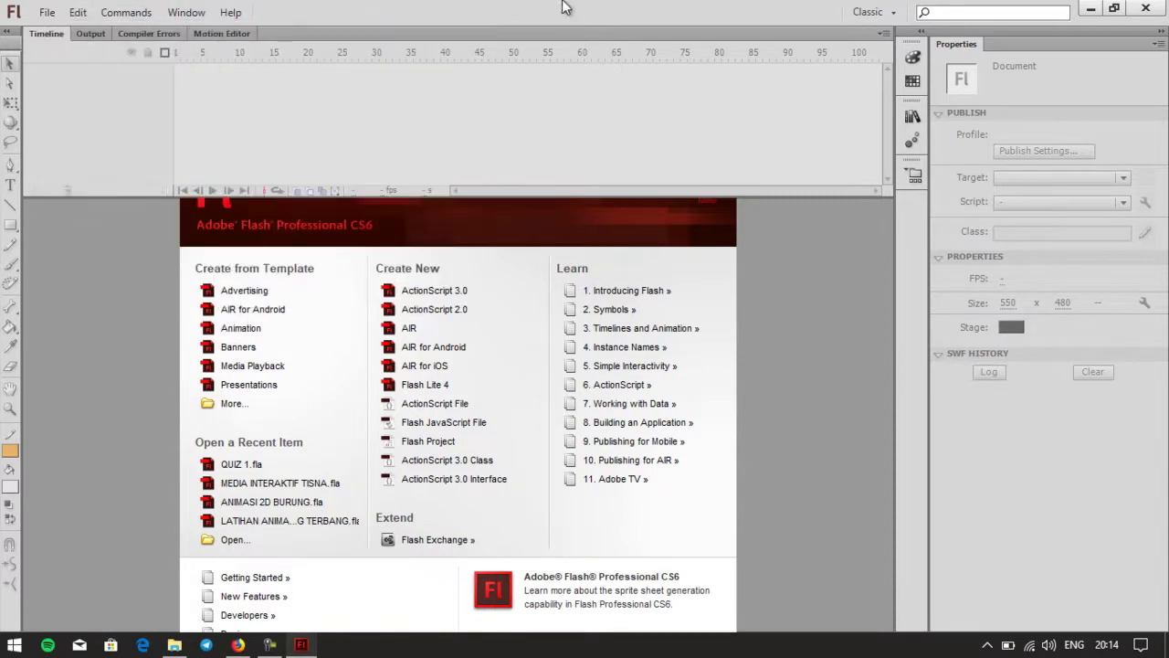
left_click(506, 316)
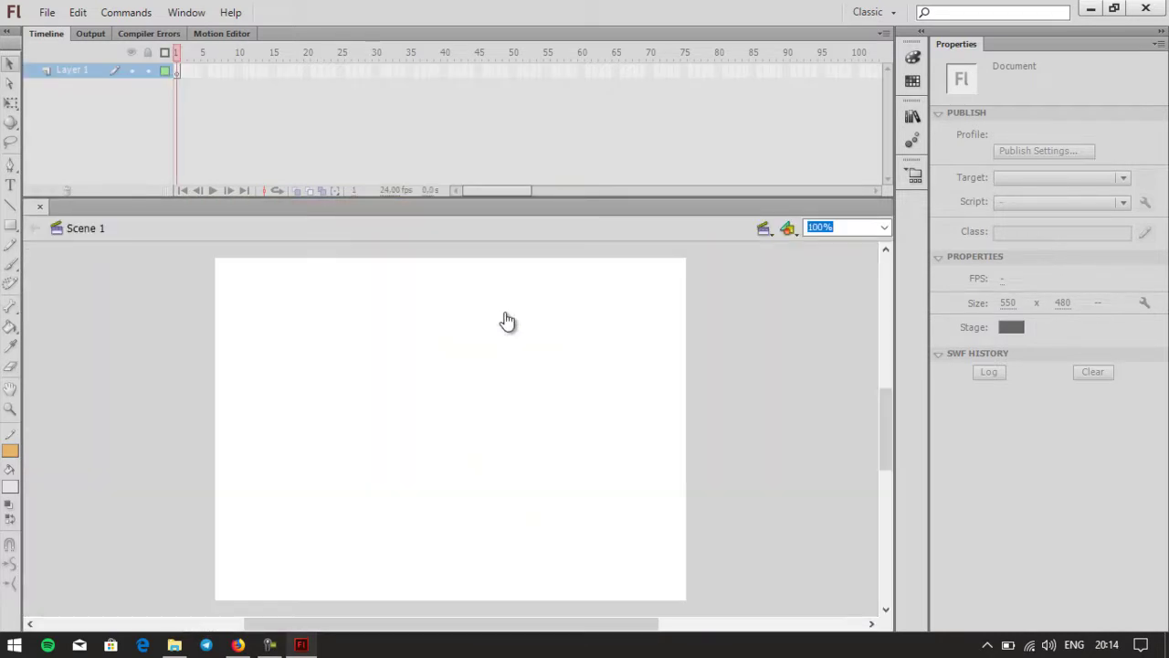
left_click_drag(887, 428, 890, 417)
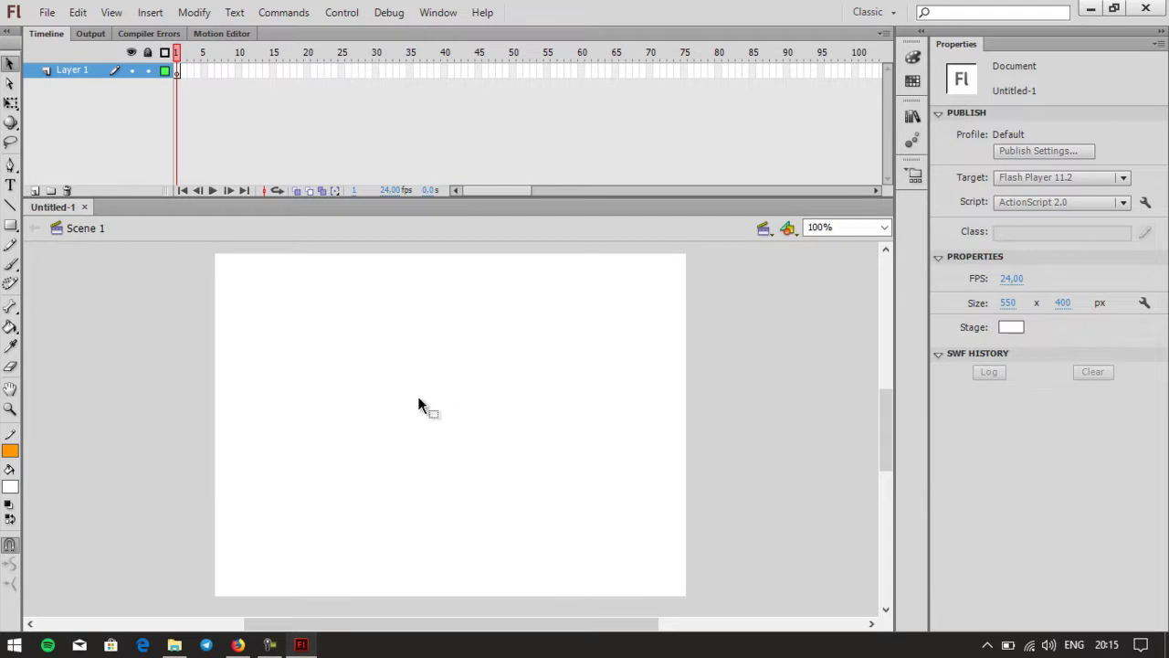
Step: Switch to Firefox and look through the "desktop app design" image results for a layout to use as reference
left_click(238, 645)
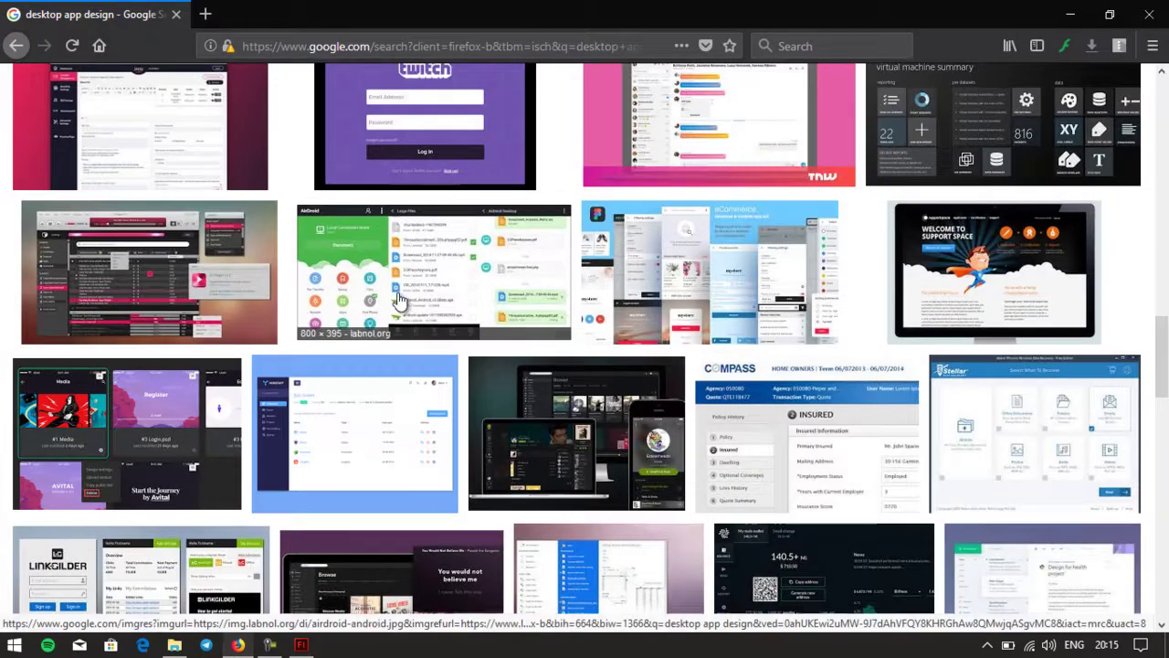
scroll(399, 302, "up", 5)
scroll(399, 302, "up", 10)
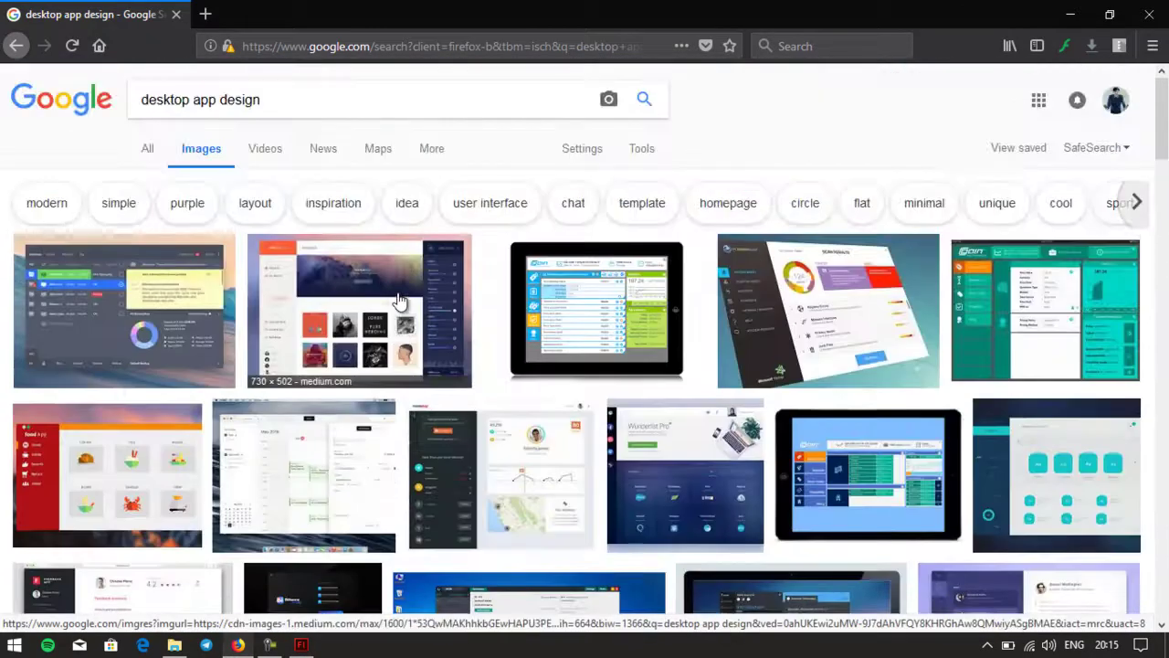
left_click_drag(313, 99, 119, 97)
left_click(299, 108)
scroll(548, 347, "down", 3)
scroll(549, 329, "down", 4)
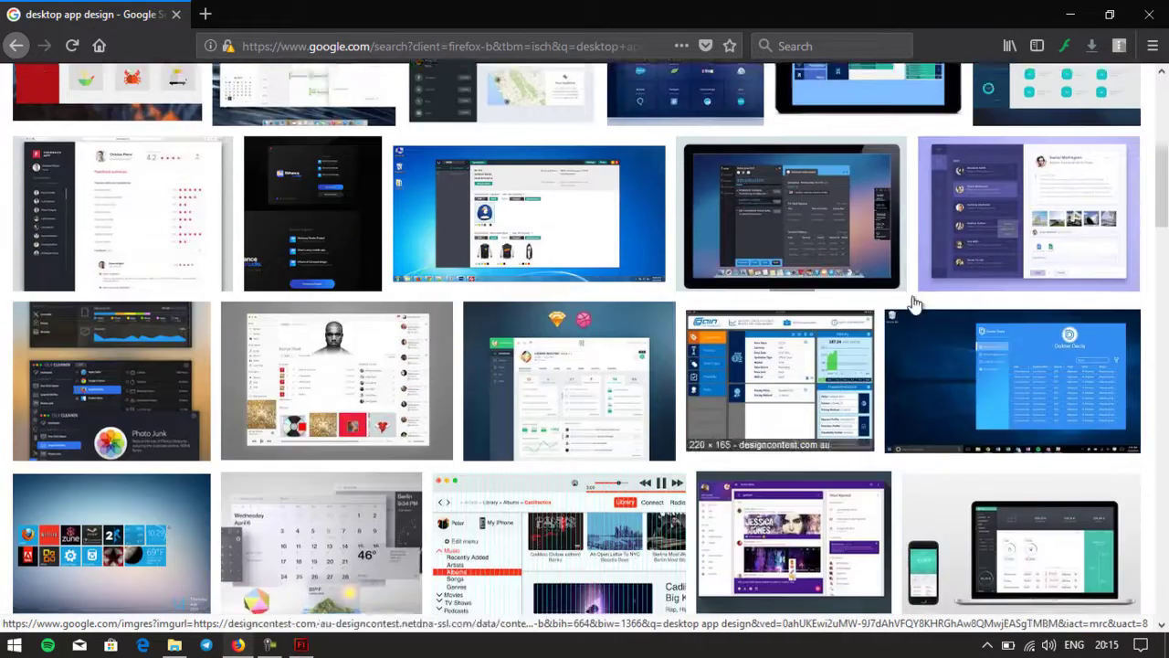
scroll(530, 291, "down", 4)
scroll(365, 274, "down", 2)
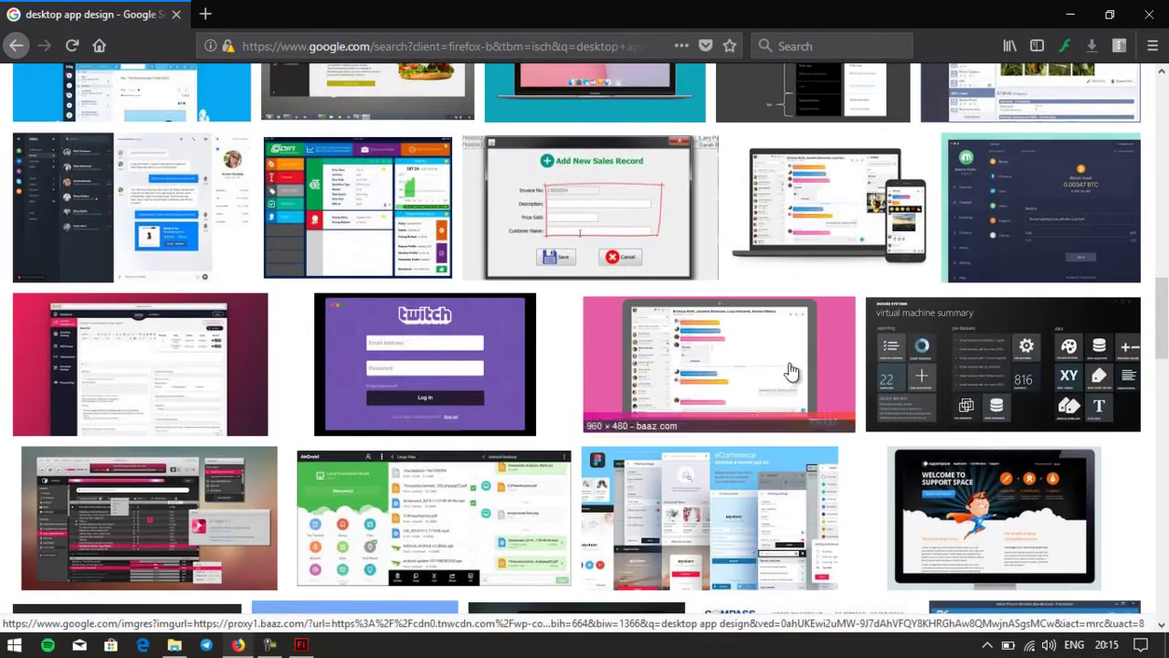
Step: Copy the Encore Systems "virtual machine summary" image, switch back to Flash and paste it onto the stage
left_click(909, 377)
right_click(338, 272)
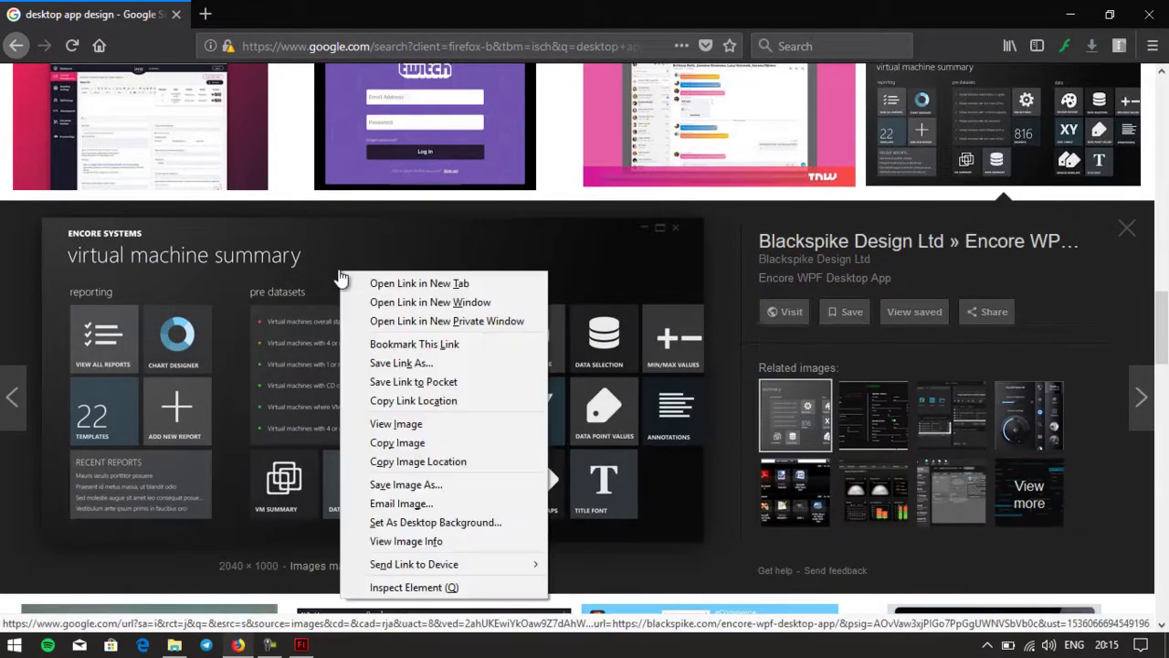
left_click(480, 446)
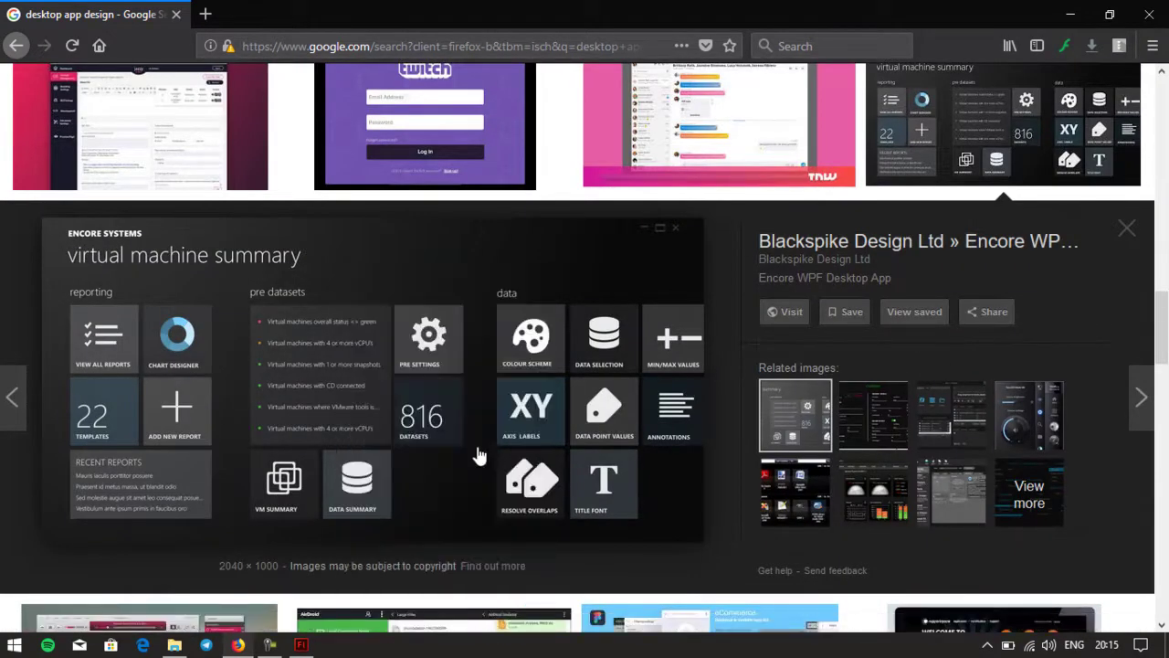
left_click(300, 645)
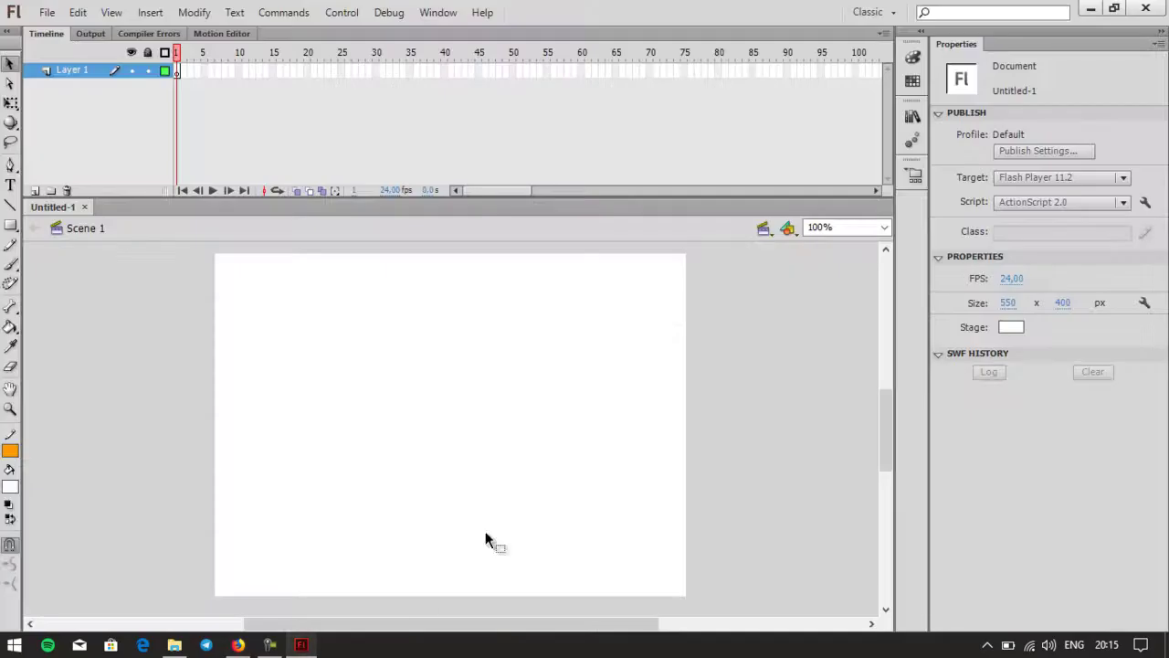
right_click(361, 302)
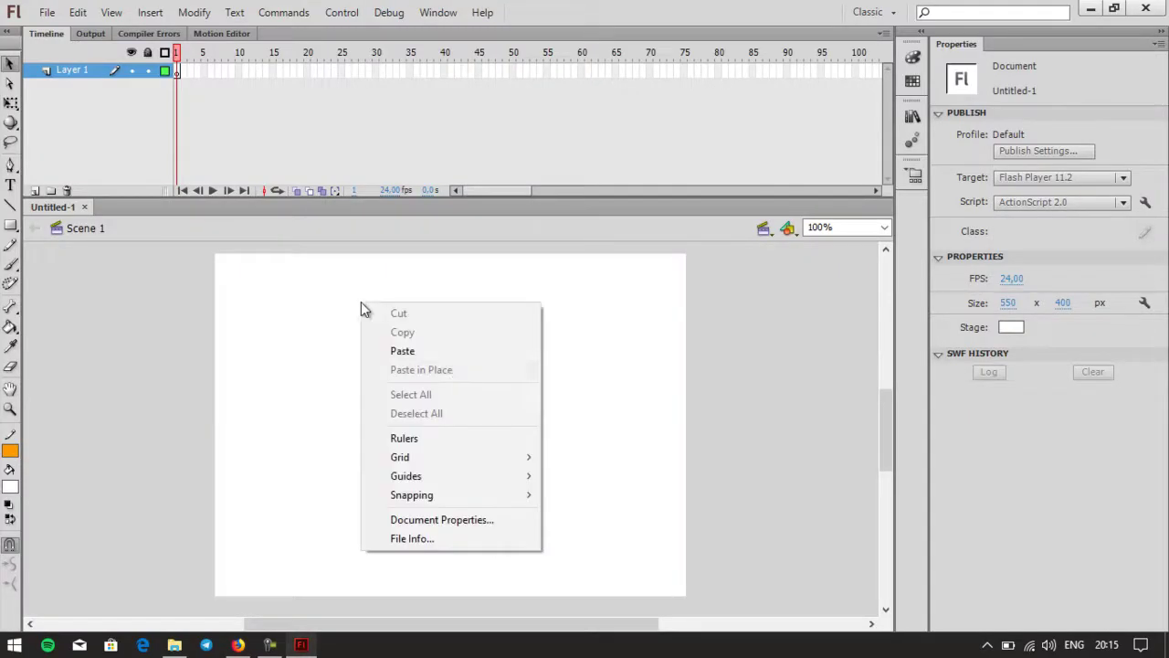
left_click(446, 357)
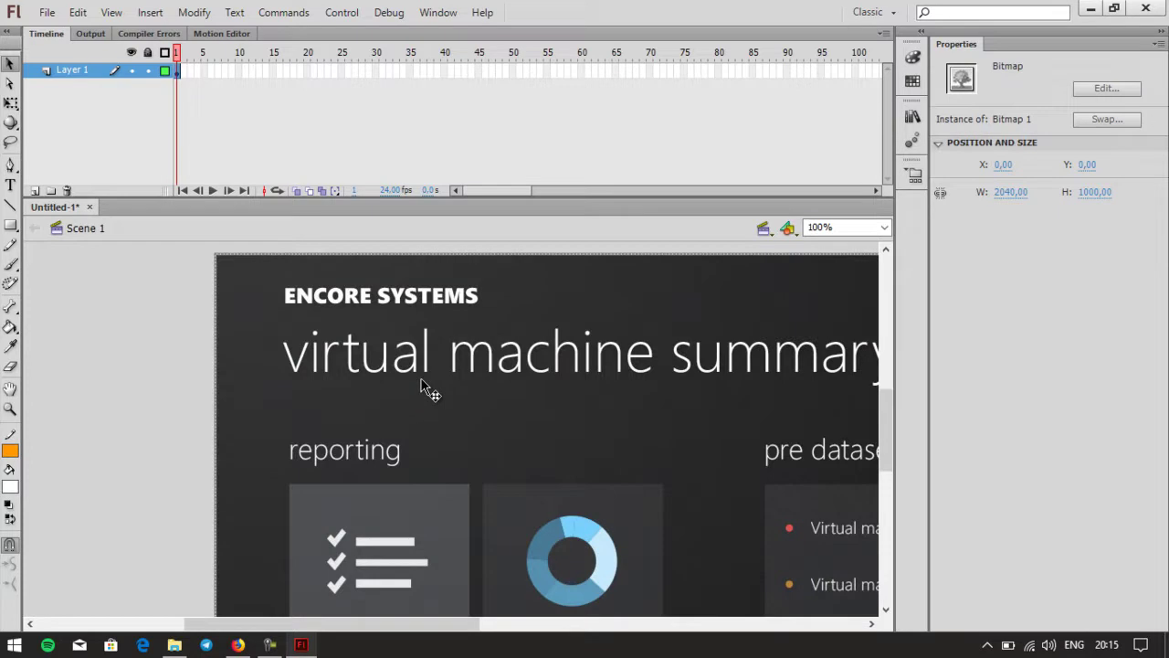
Step: Scale the pasted bitmap down with Free Transform to about 420 × 206 px
left_click(11, 102)
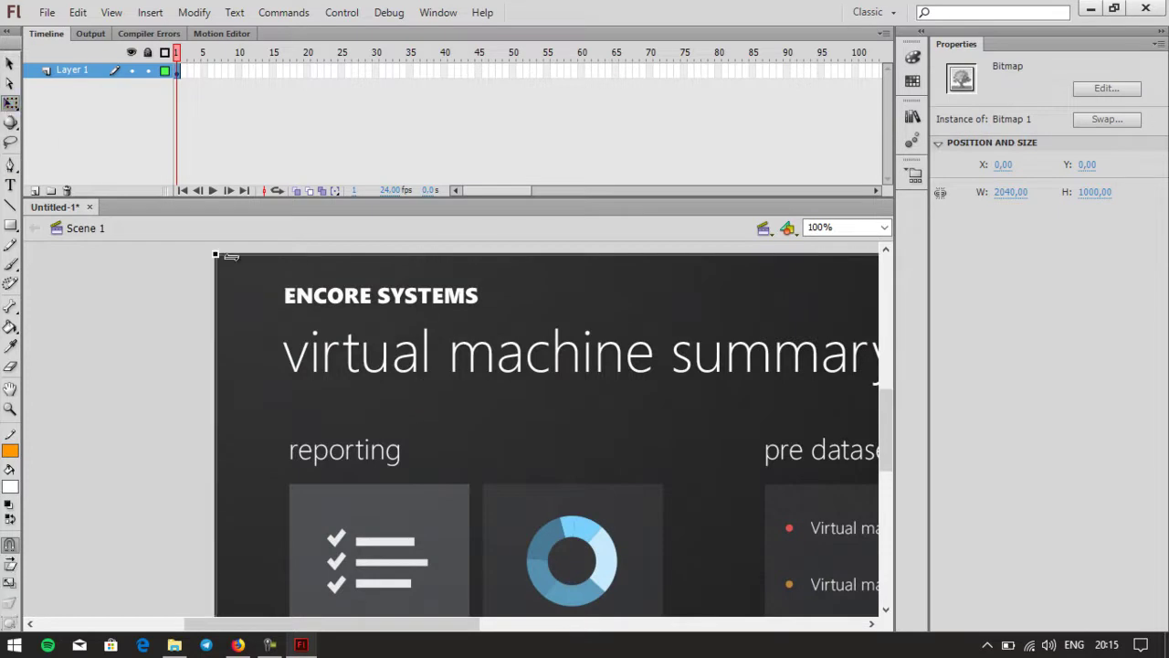
left_click_drag(217, 255, 171, 271)
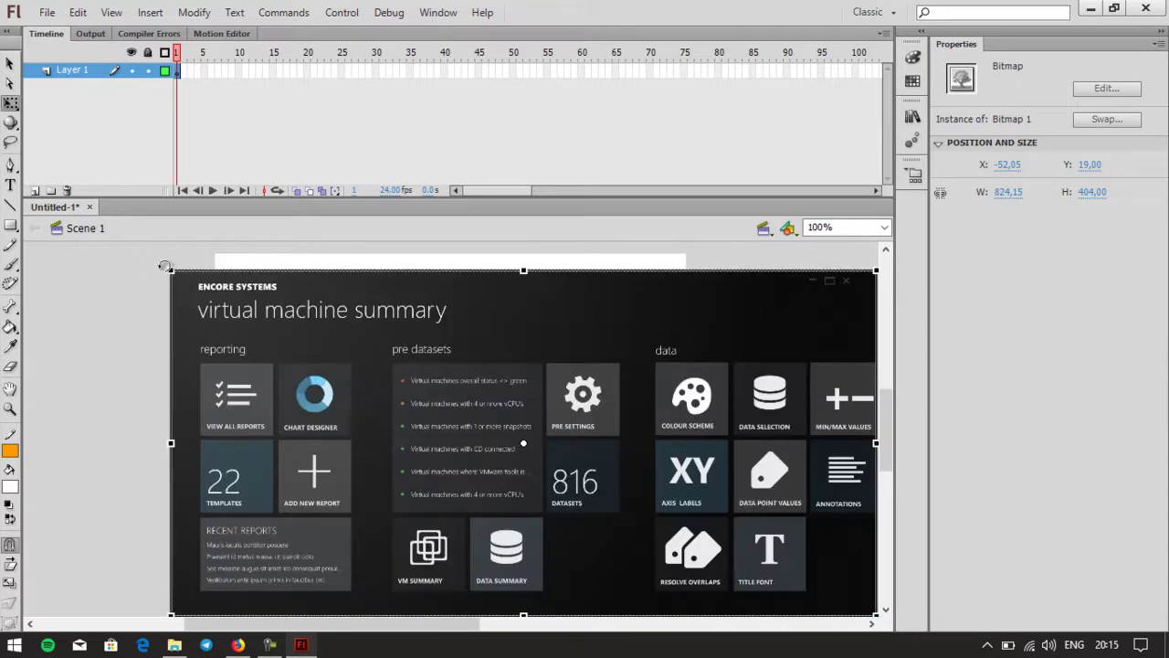
left_click_drag(364, 387, 343, 354)
left_click_drag(422, 395, 129, 356)
left_click_drag(283, 347, 321, 295)
scroll(411, 347, "down", 1)
scroll(496, 392, "up", 2)
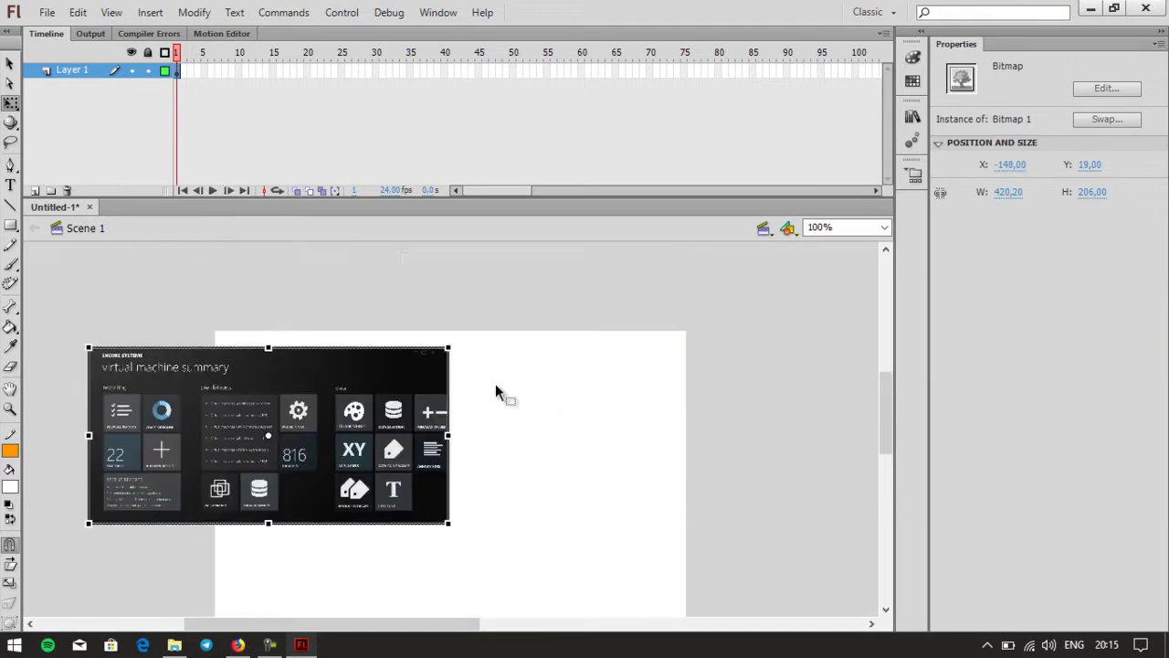
Step: Move the bitmap to about X -202, Y 138, so it overhangs the stage's left edge, and deselect it
left_click_drag(358, 402, 337, 381)
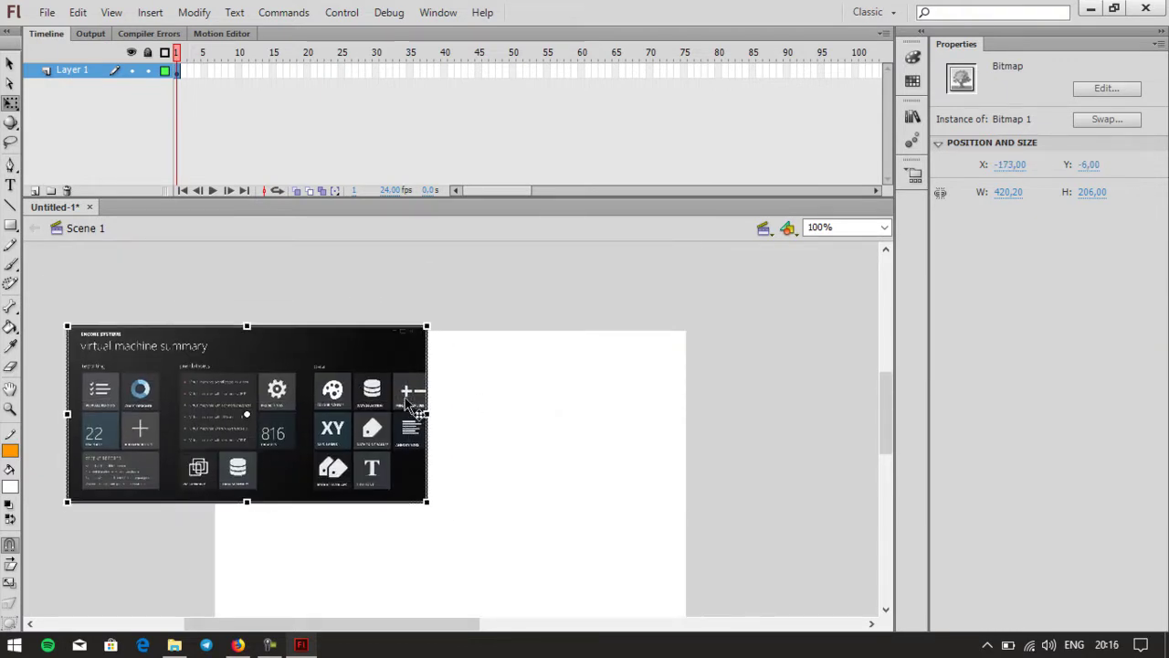
scroll(508, 566, "down", 1)
left_click_drag(351, 327, 259, 402)
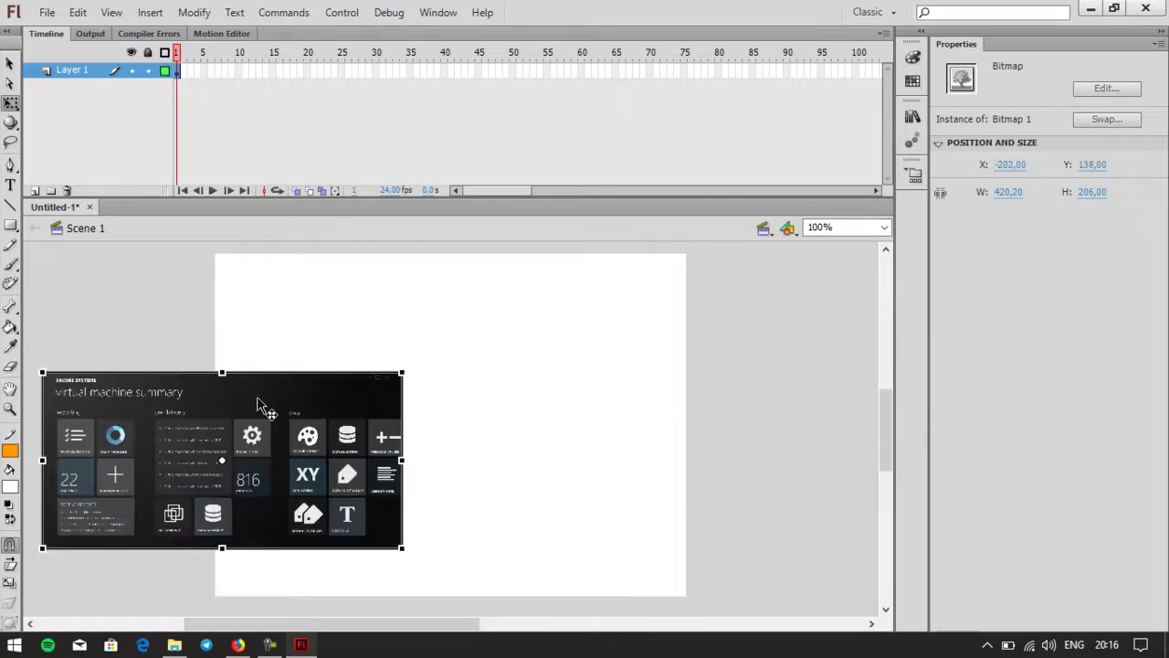
left_click(160, 266)
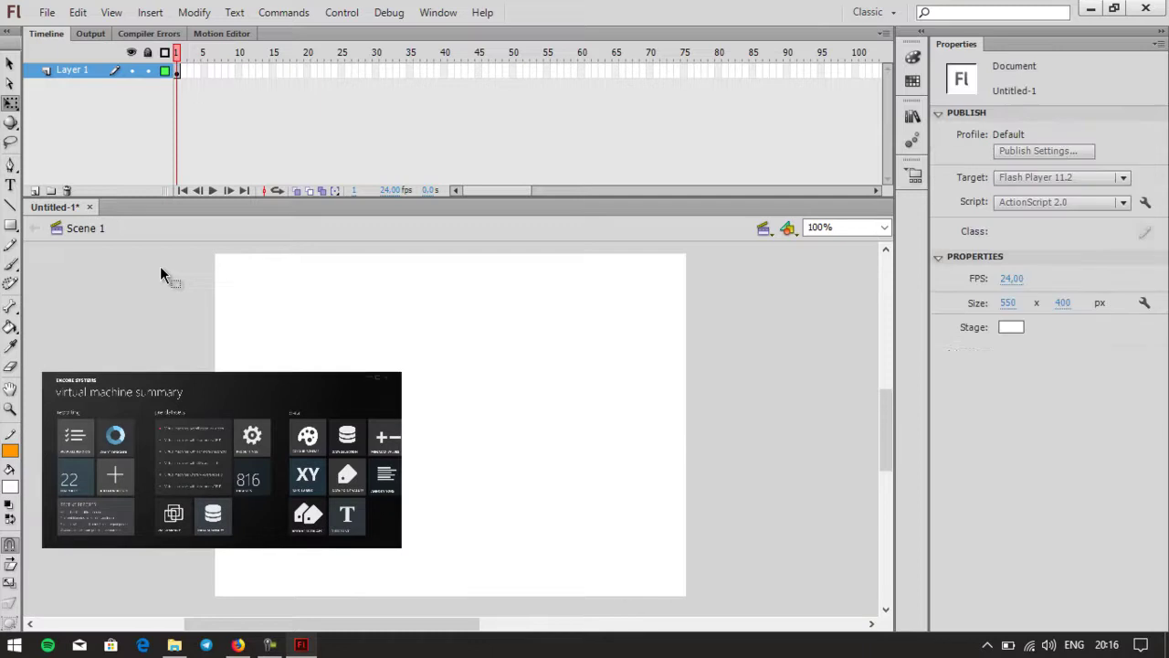
Step: Rename the bitmap's layer to "contoh gambar" and lock it
double_click(78, 73)
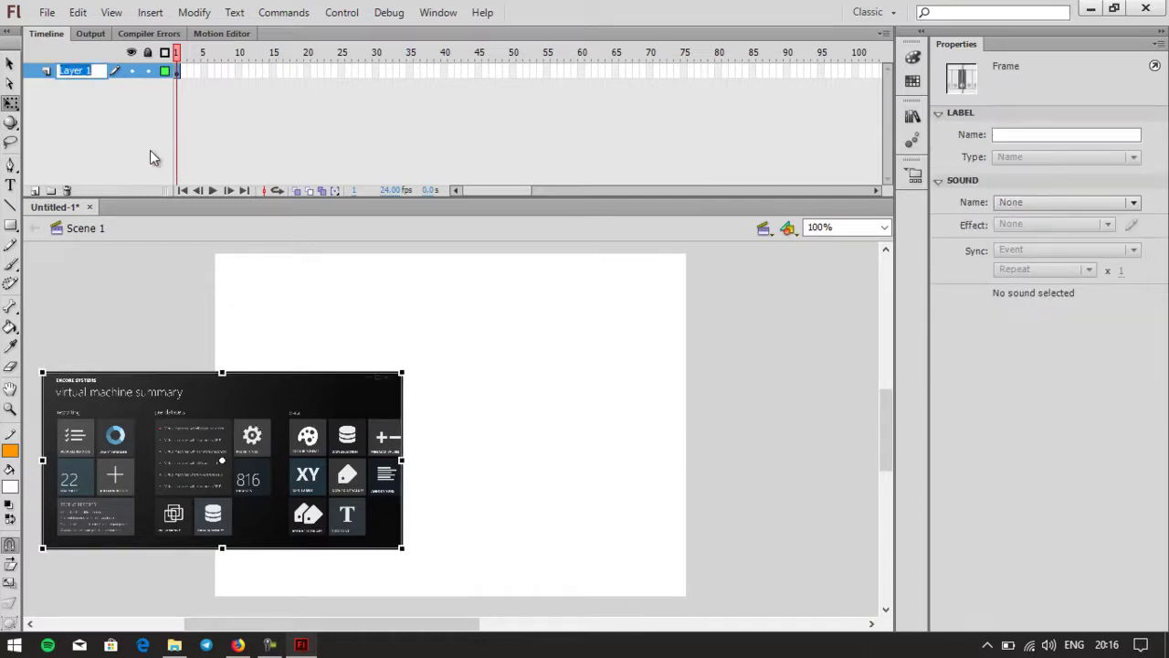
type("contoh ")
type("gambar")
left_click(150, 150)
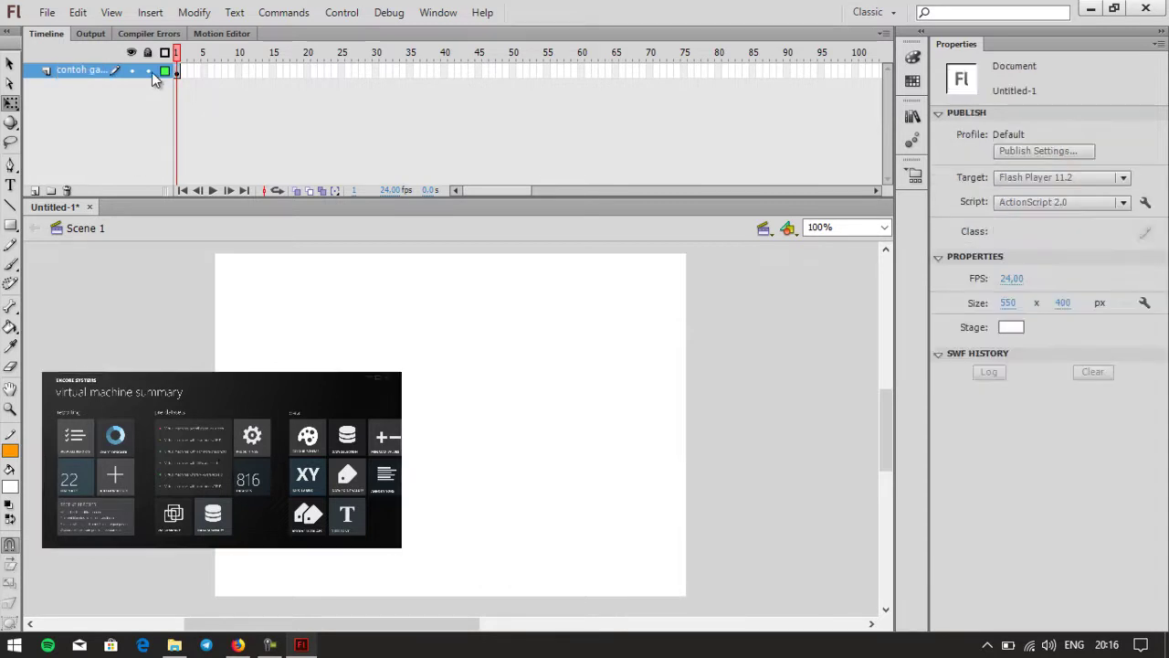
Step: Add a new layer and draw a white rectangle with an orange outline covering the whole stage
left_click(34, 190)
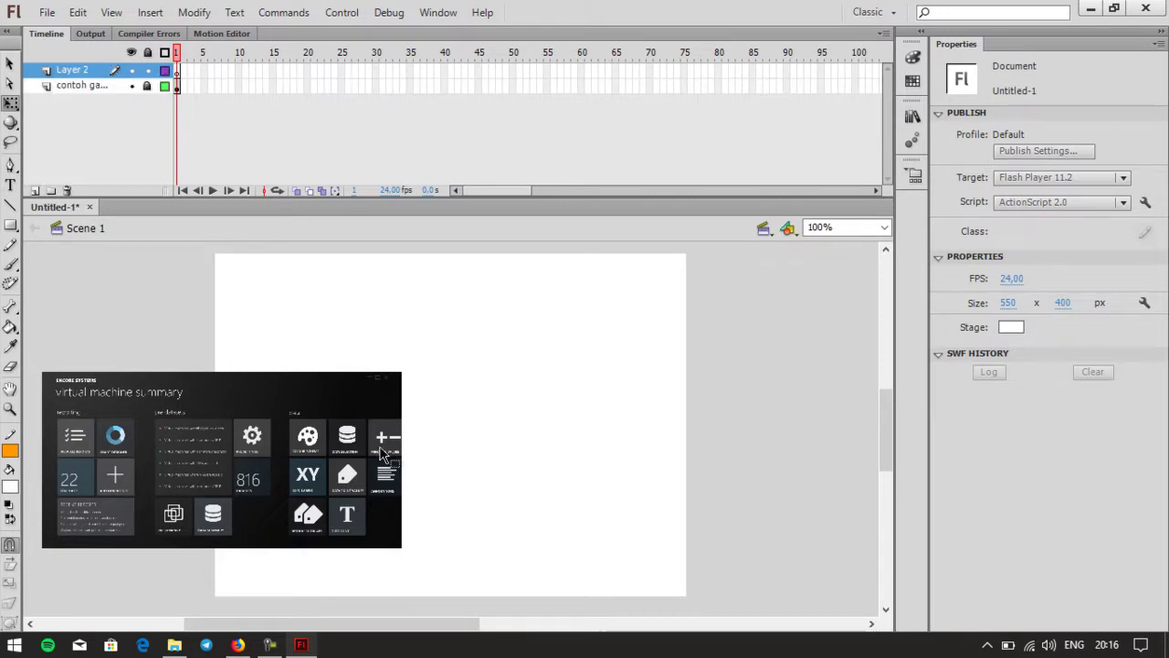
left_click(9, 228)
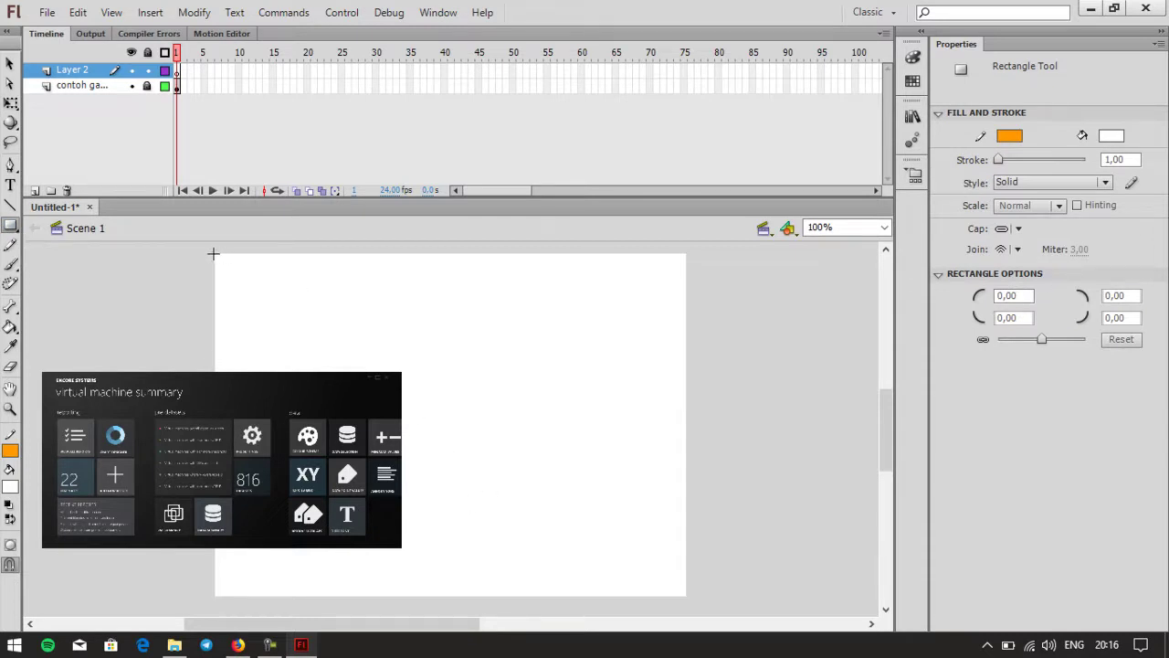
left_click_drag(214, 253, 687, 597)
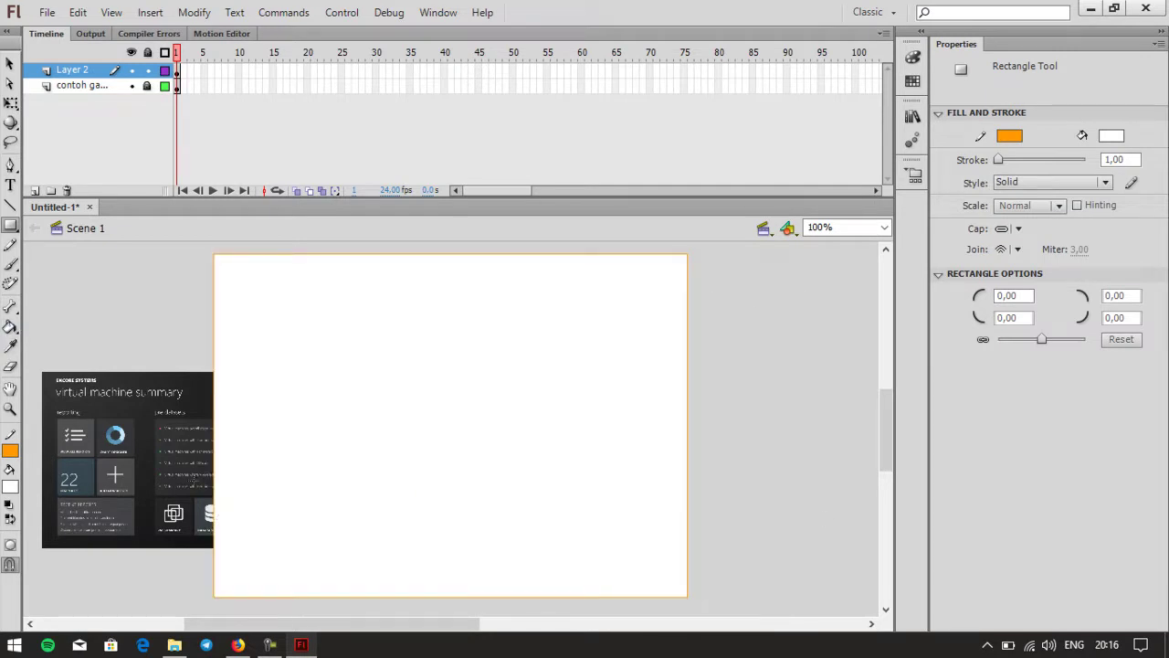
Step: Move the "contoh gambar" layer above the rectangle's layer
left_click(10, 64)
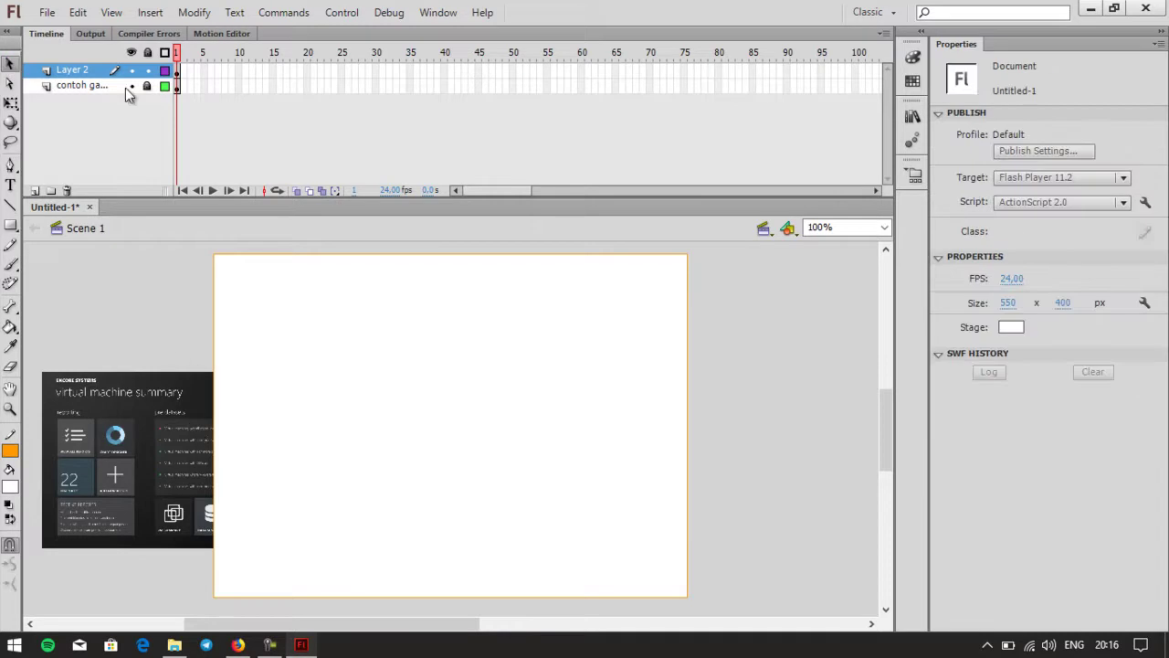
left_click(72, 82)
left_click_drag(71, 82, 75, 66)
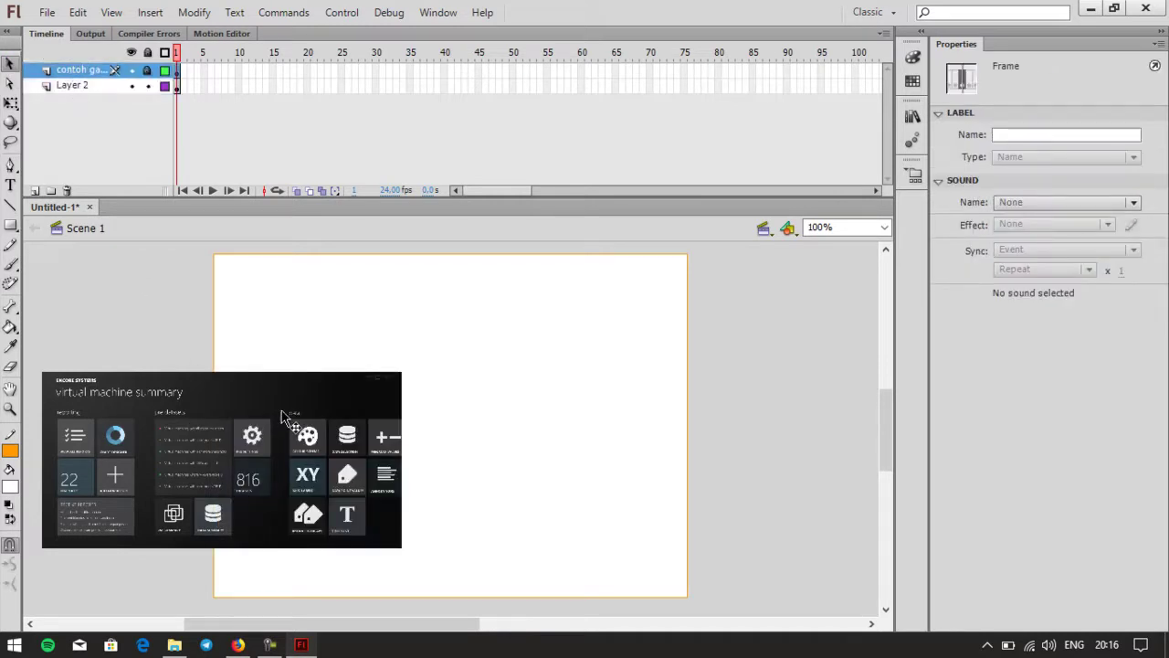
left_click(190, 406)
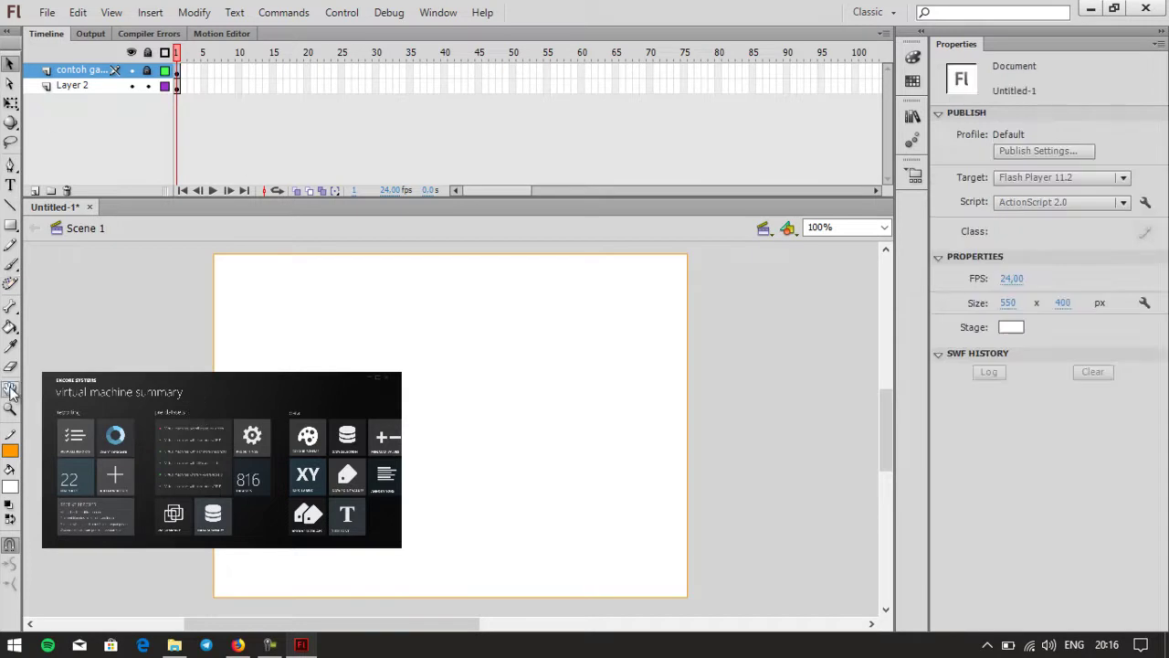
Step: Choose the Paint Bucket tool and change its fill type to Linear gradient
left_click(11, 327)
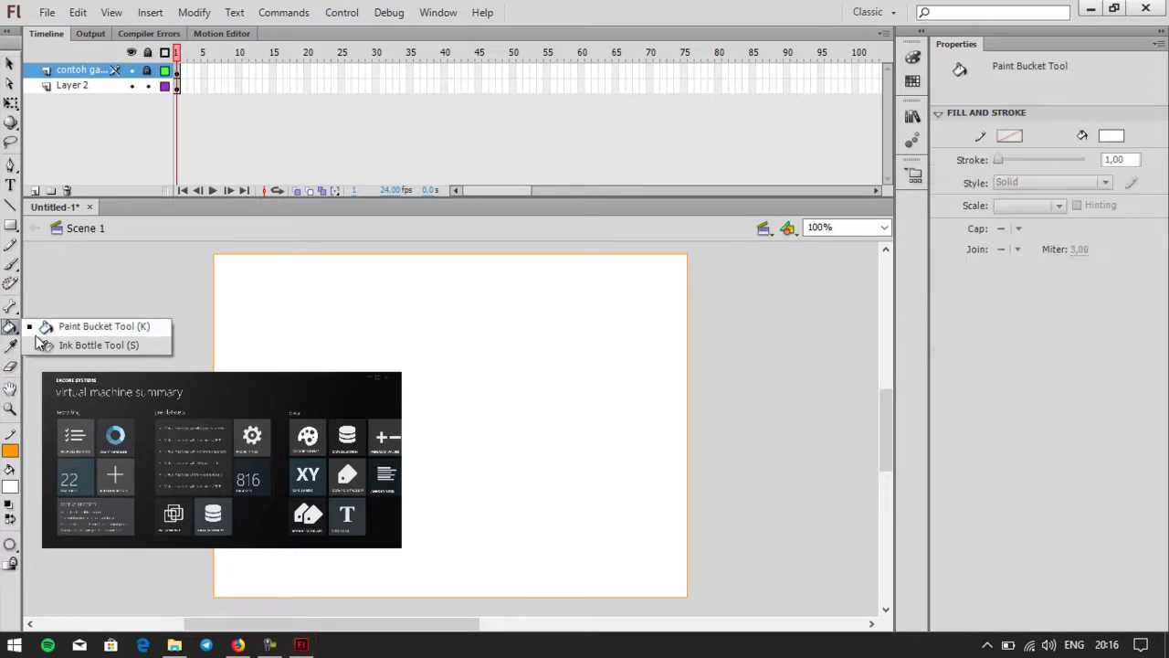
left_click(73, 321)
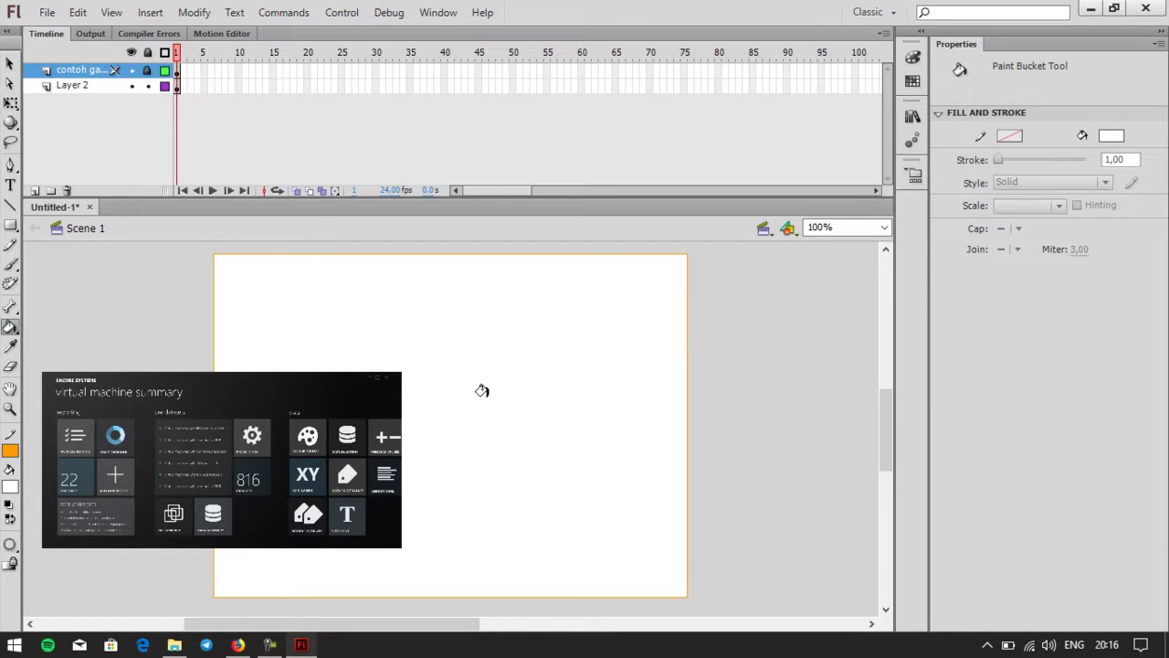
left_click(912, 58)
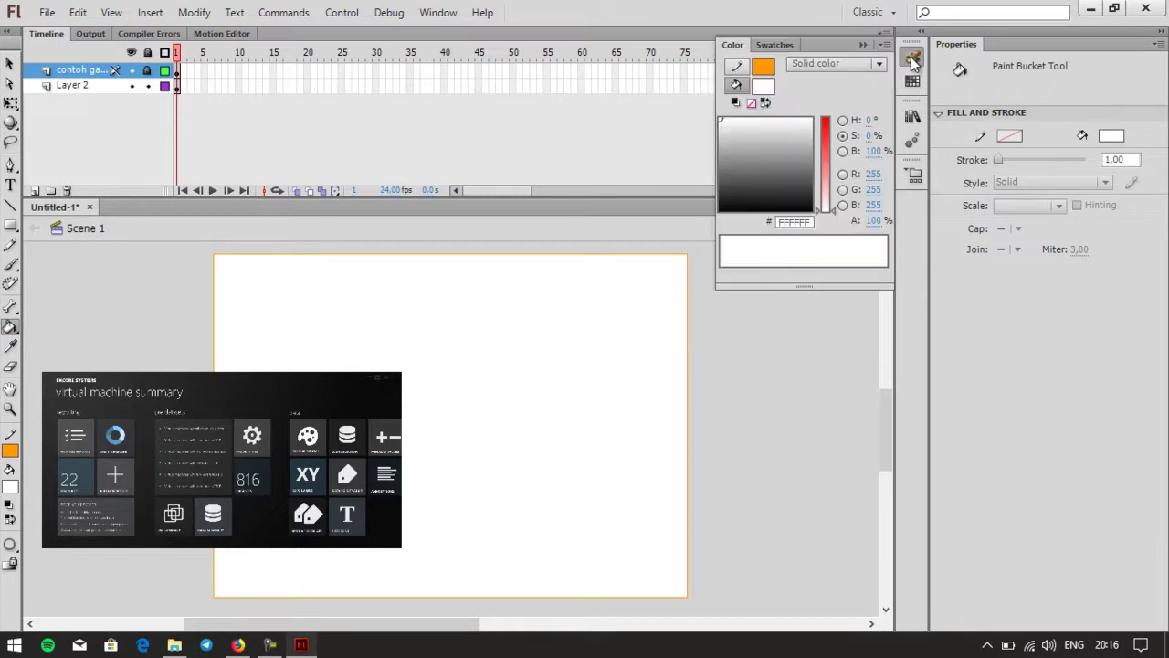
left_click(872, 64)
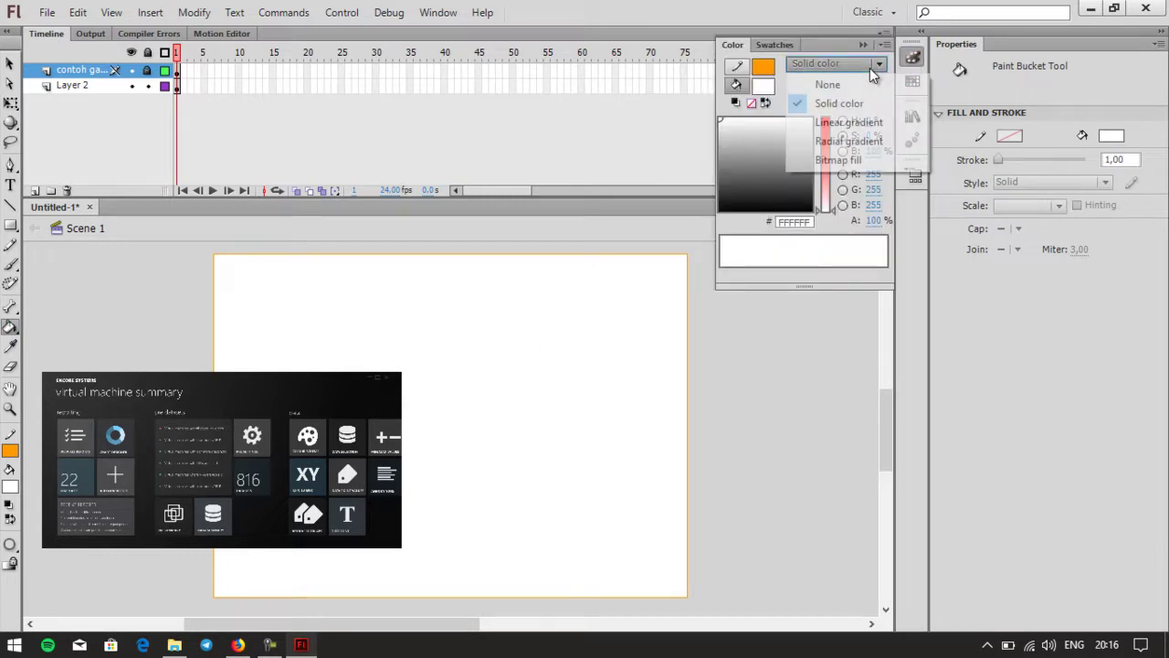
left_click(859, 124)
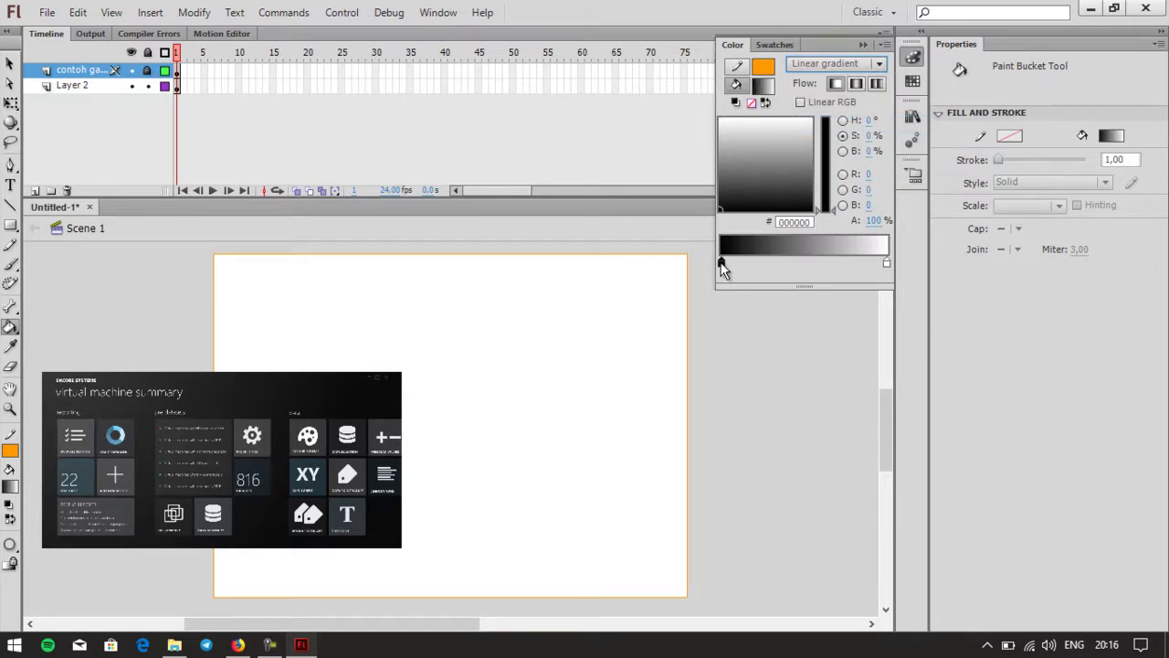
Step: Set the gradient's start to #322F30 and end to #090909, sampled from the reference image, and fill the stage rectangle with it
double_click(721, 265)
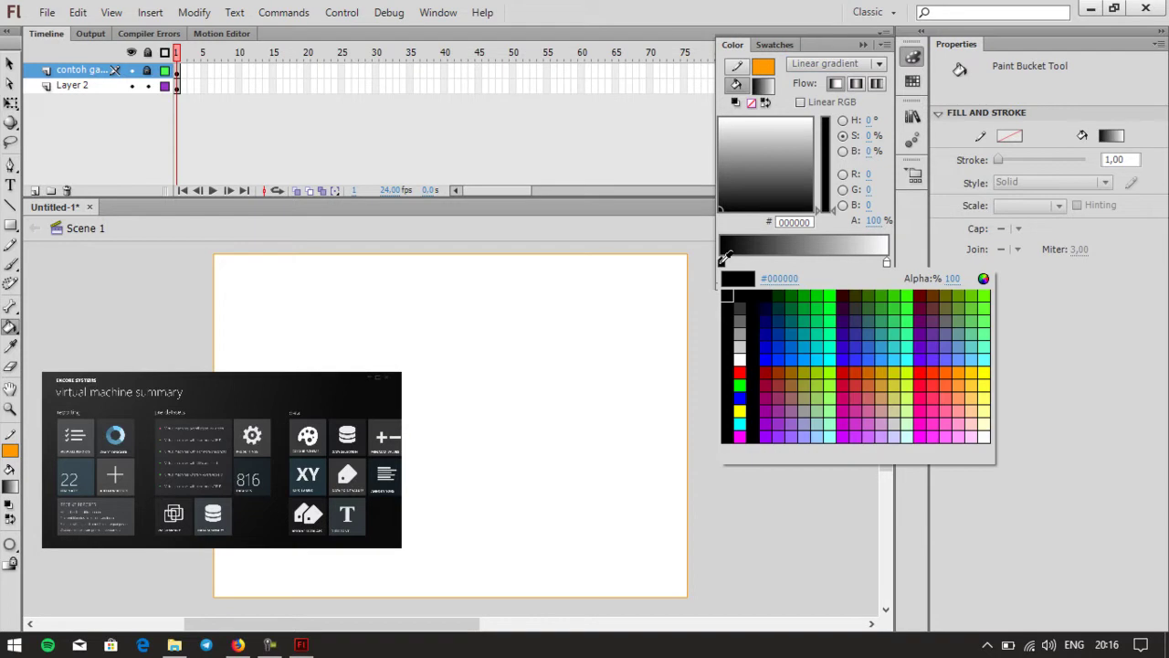
left_click(53, 400)
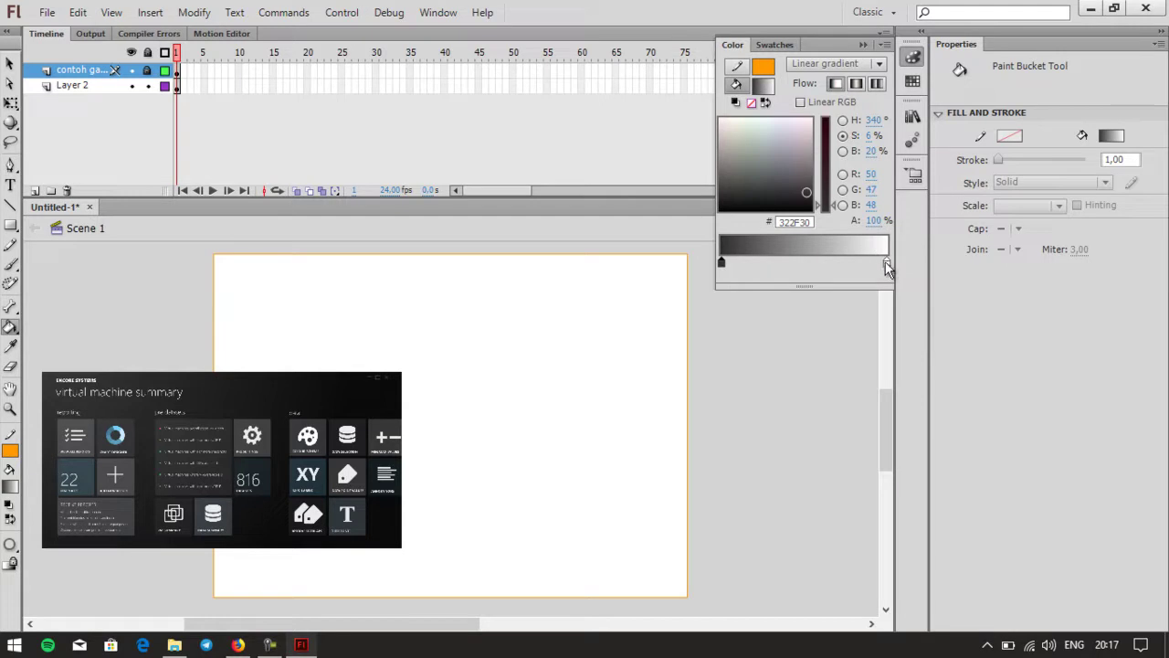
double_click(886, 263)
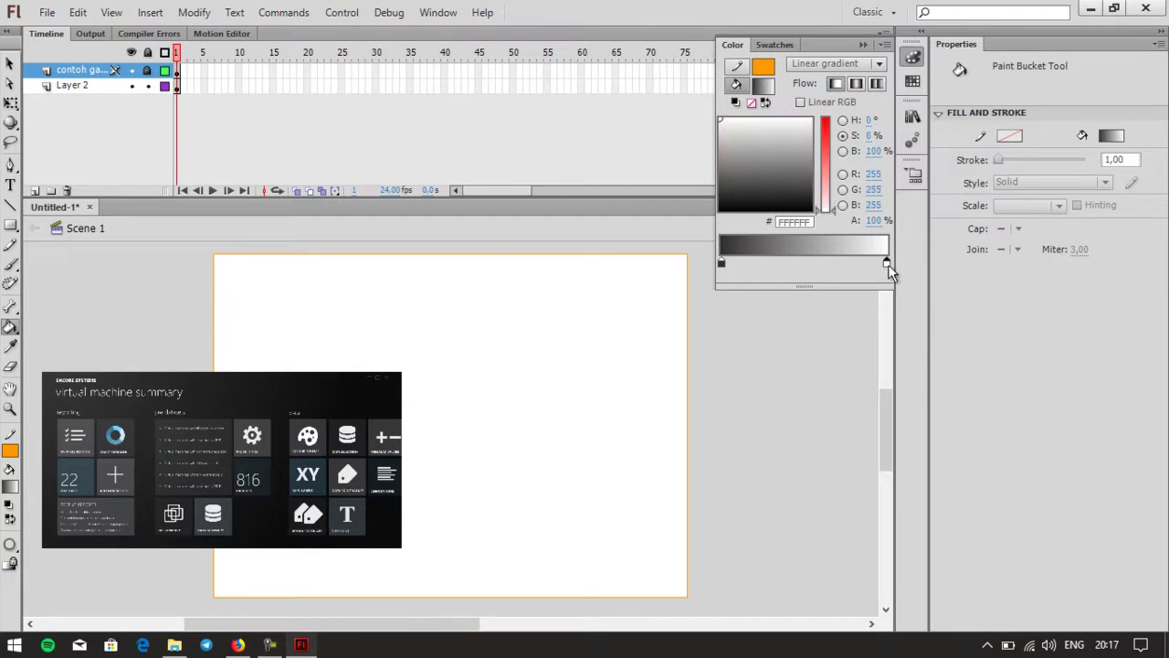
left_click(388, 390)
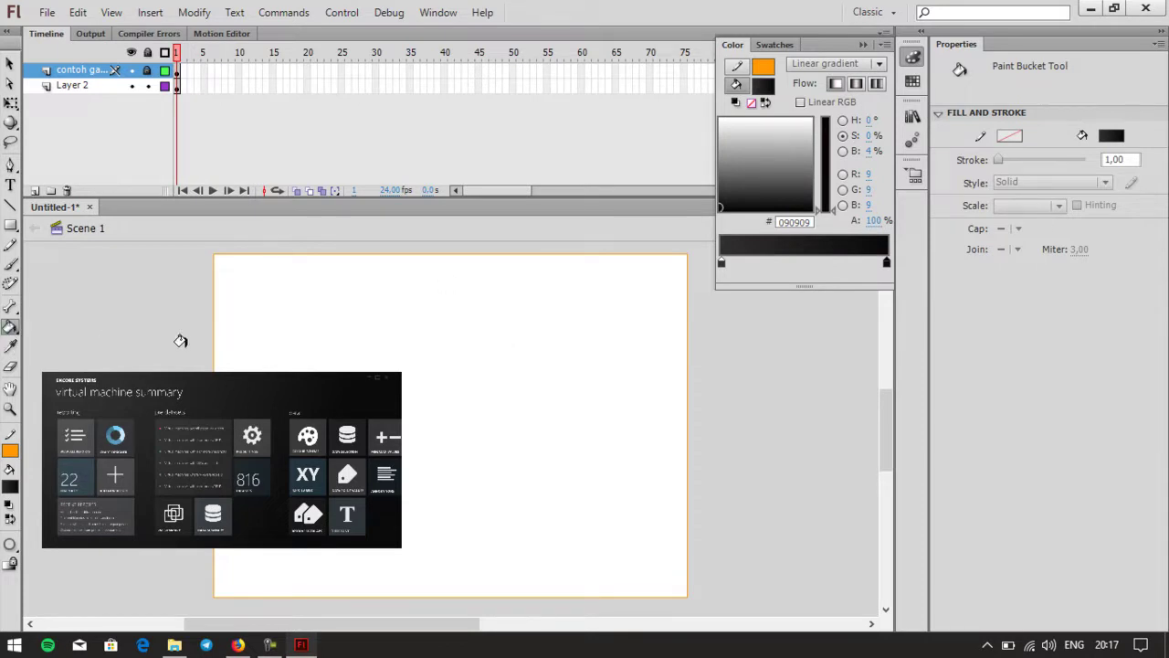
left_click(449, 335)
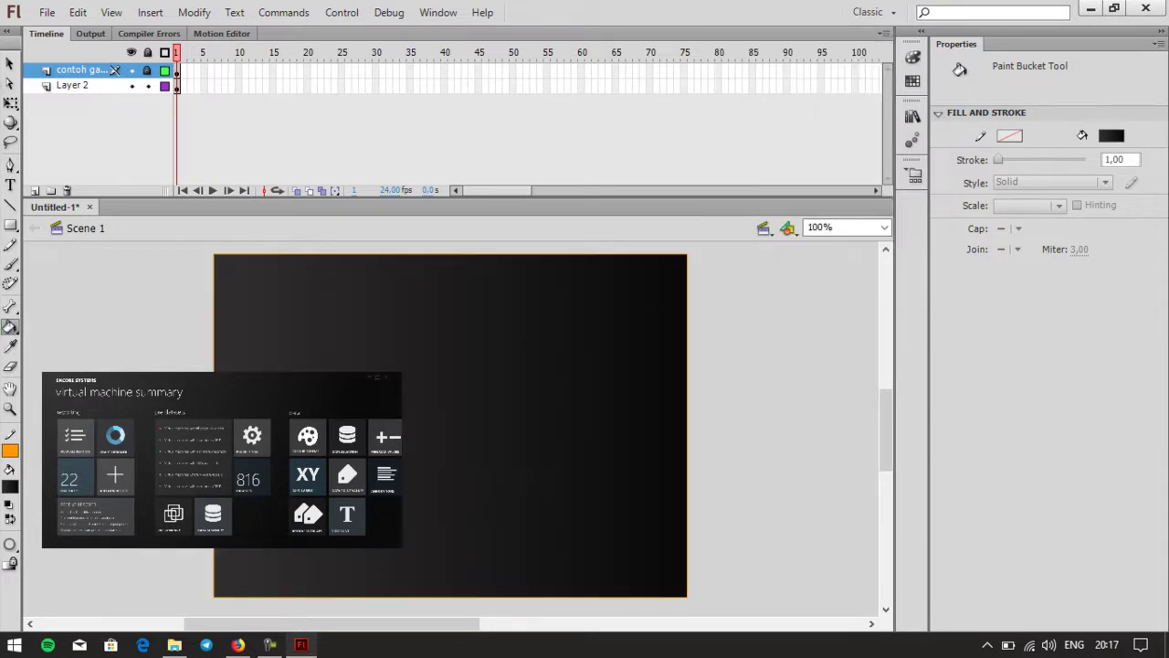
Step: Delete the orange outline around the gradient-filled background rectangle
left_click(9, 64)
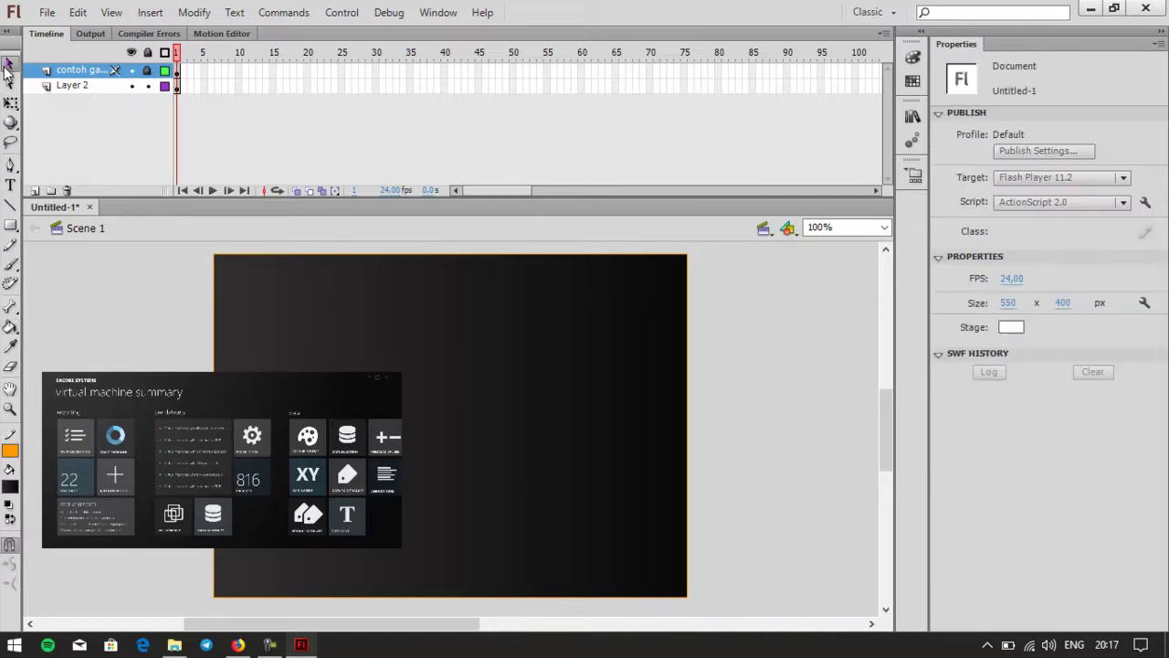
left_click(214, 266)
key("Delete")
Step: Widen the background shape with Free Transform so it extends past both the left and right edges of the stage
left_click(585, 315)
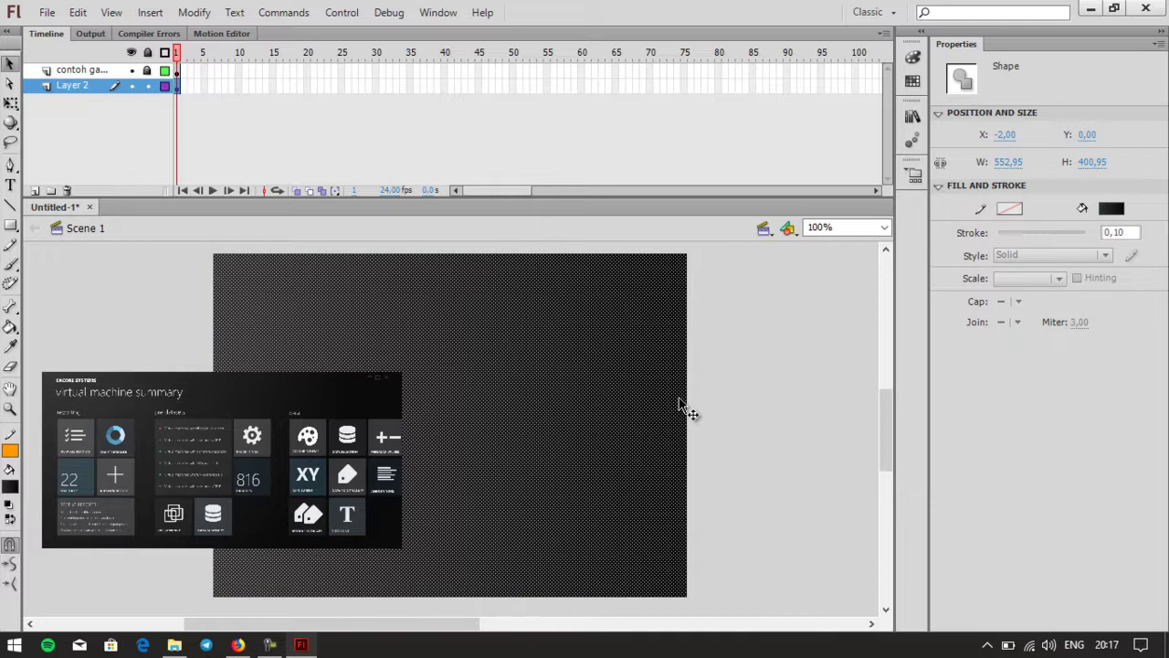
key("q")
left_click_drag(688, 425, 732, 425)
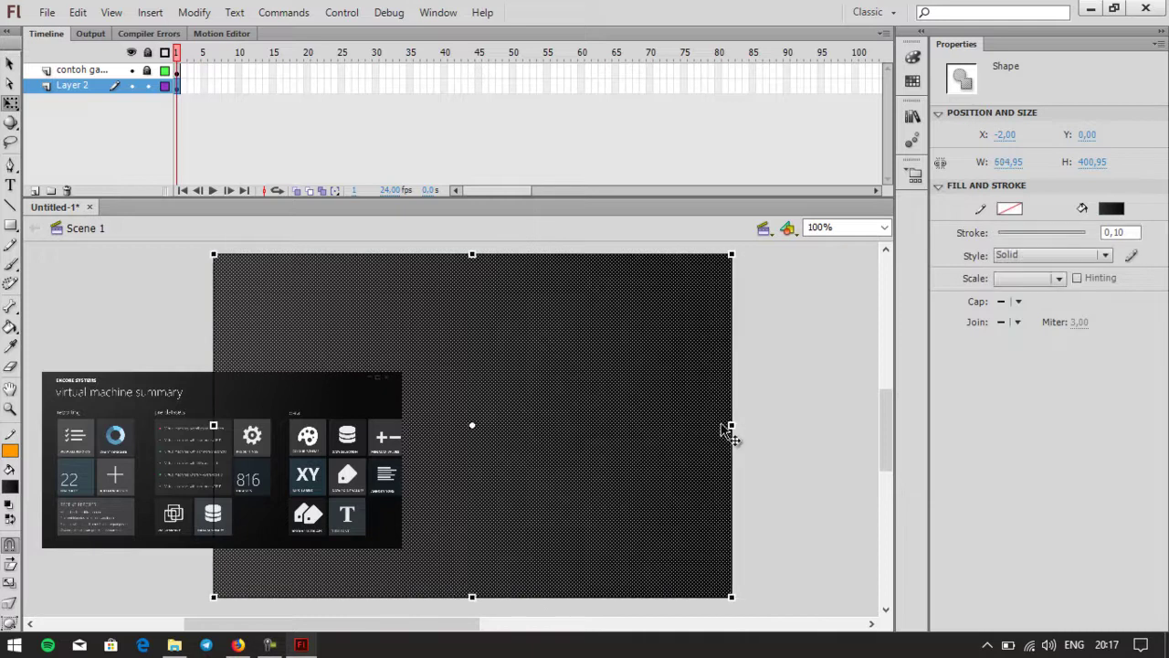
left_click_drag(212, 424, 155, 424)
left_click(764, 438)
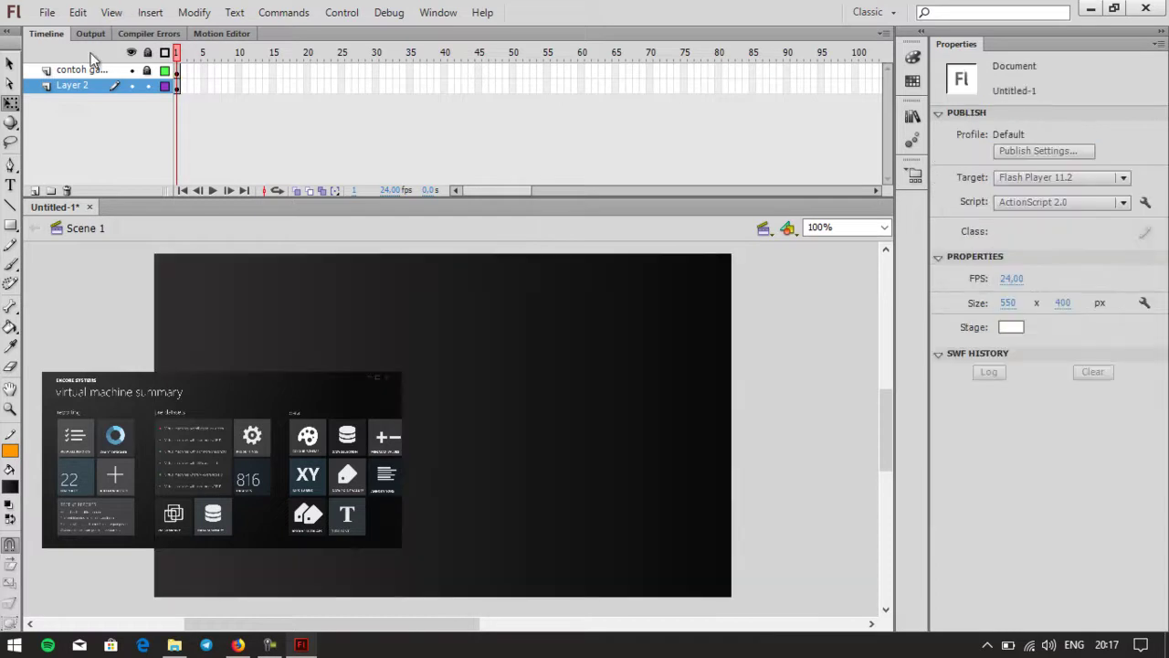
Step: Rename the background shape's layer to "backgorund" and lock it
double_click(72, 86)
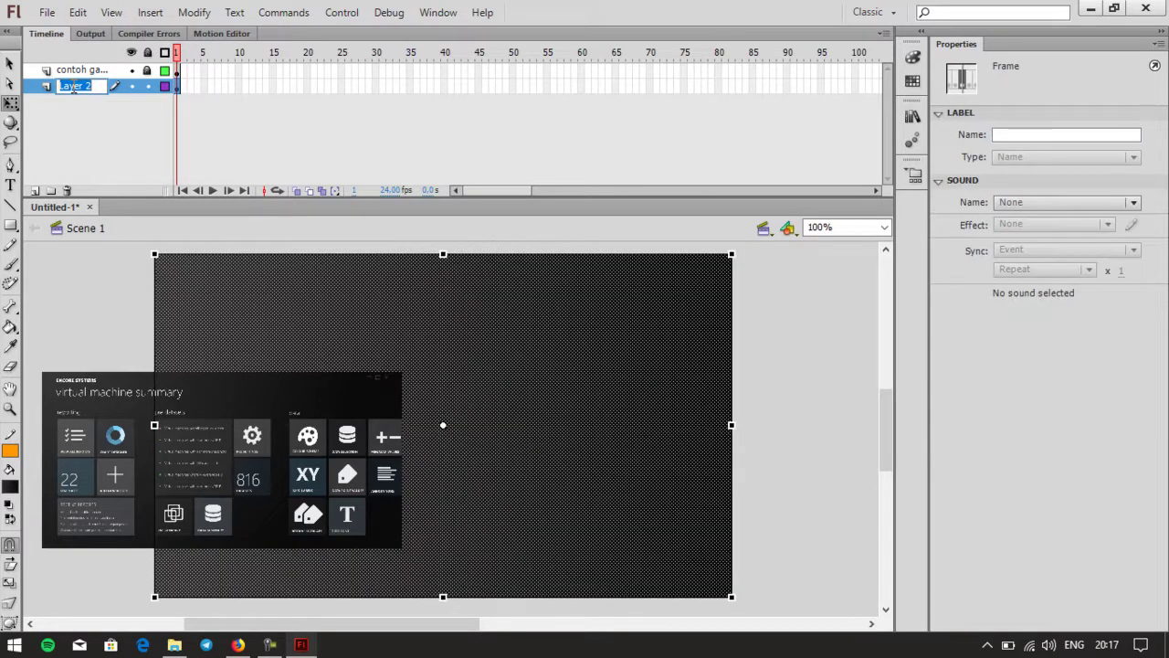
type("ba")
type("ckgorund")
left_click(66, 294)
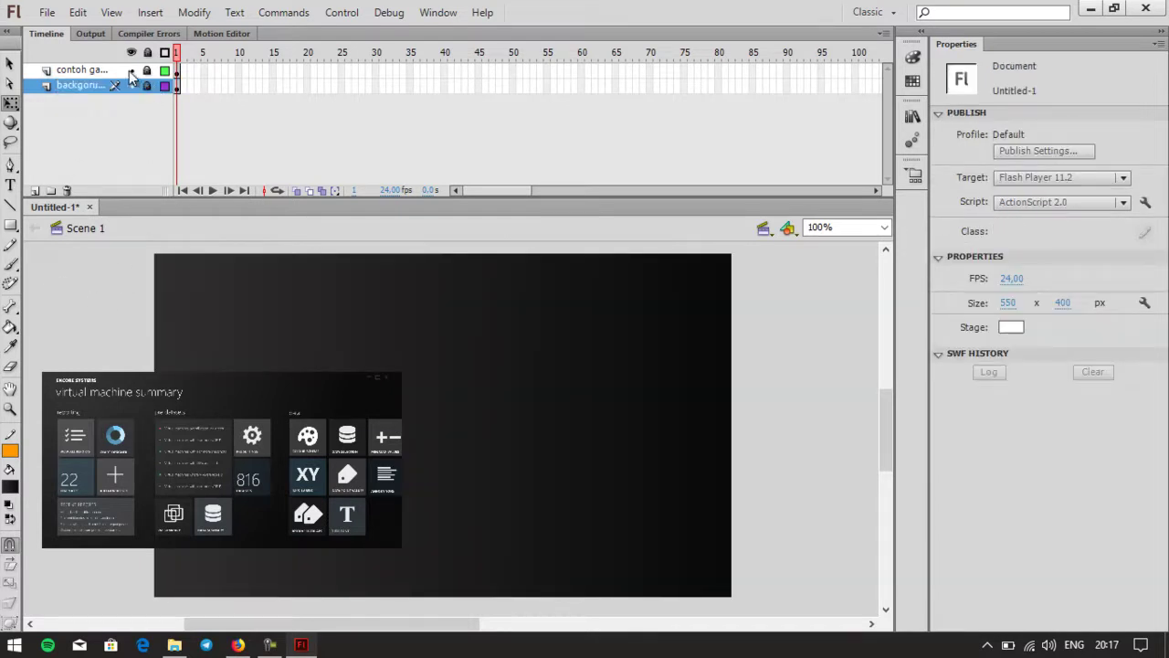
Step: Add a new layer above "contoh gambar" and place the text "Media pembelajaran" near the stage's upper-left corner
left_click(101, 69)
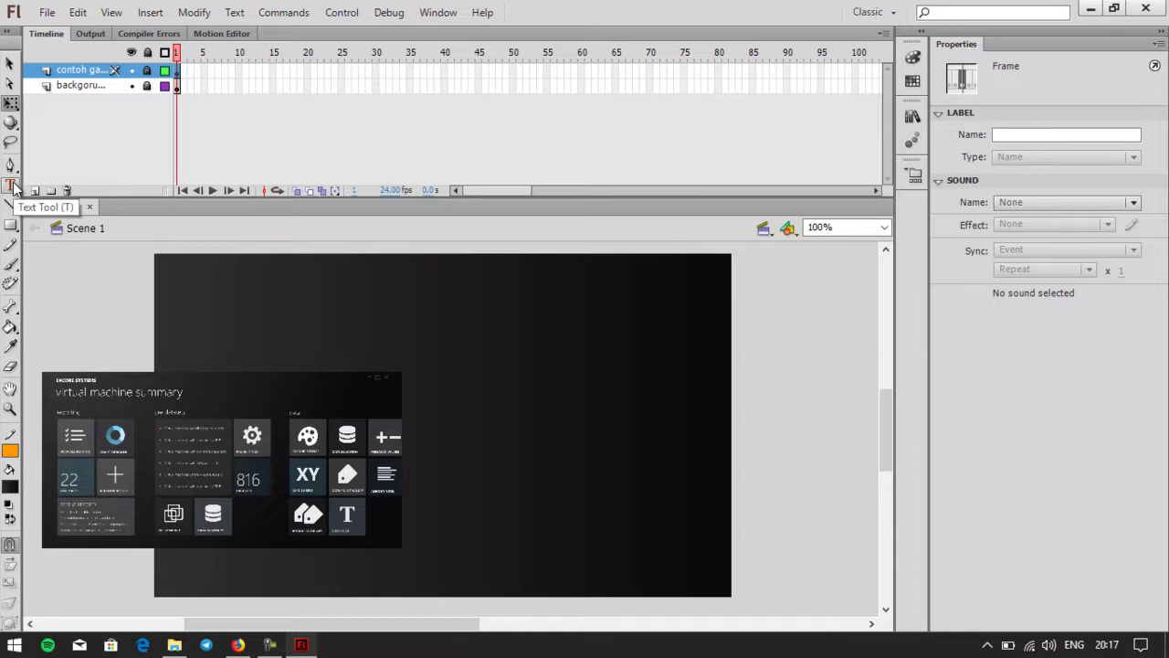
left_click(9, 63)
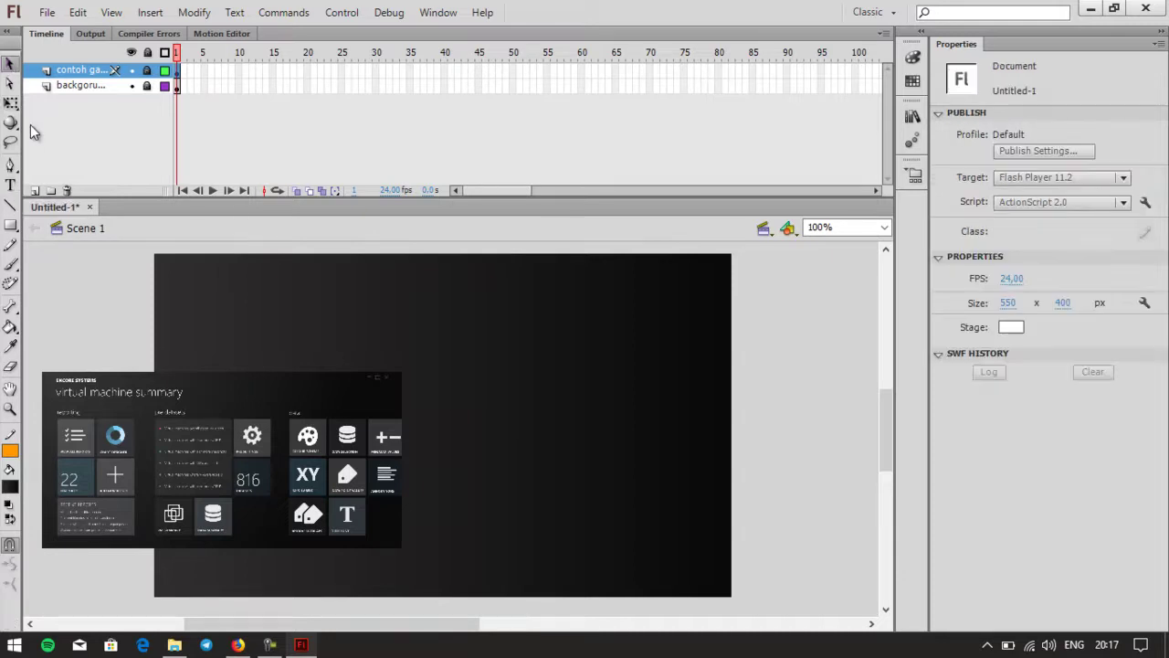
left_click(10, 64)
left_click(34, 190)
left_click(243, 295)
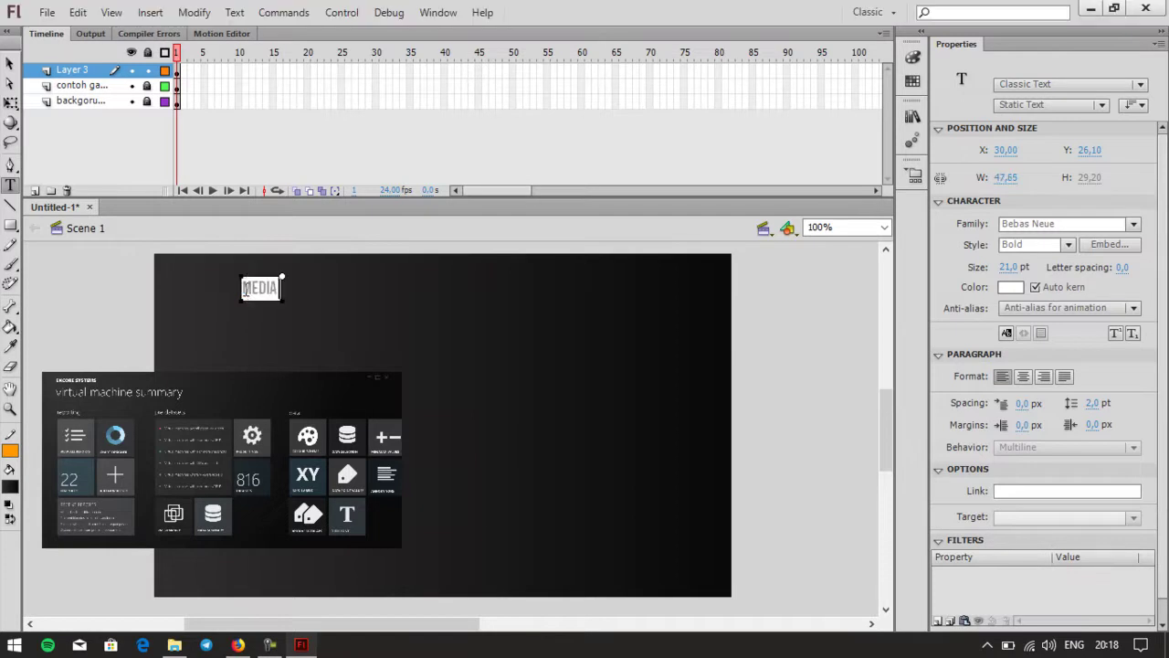
type("PEMBELAJARAN")
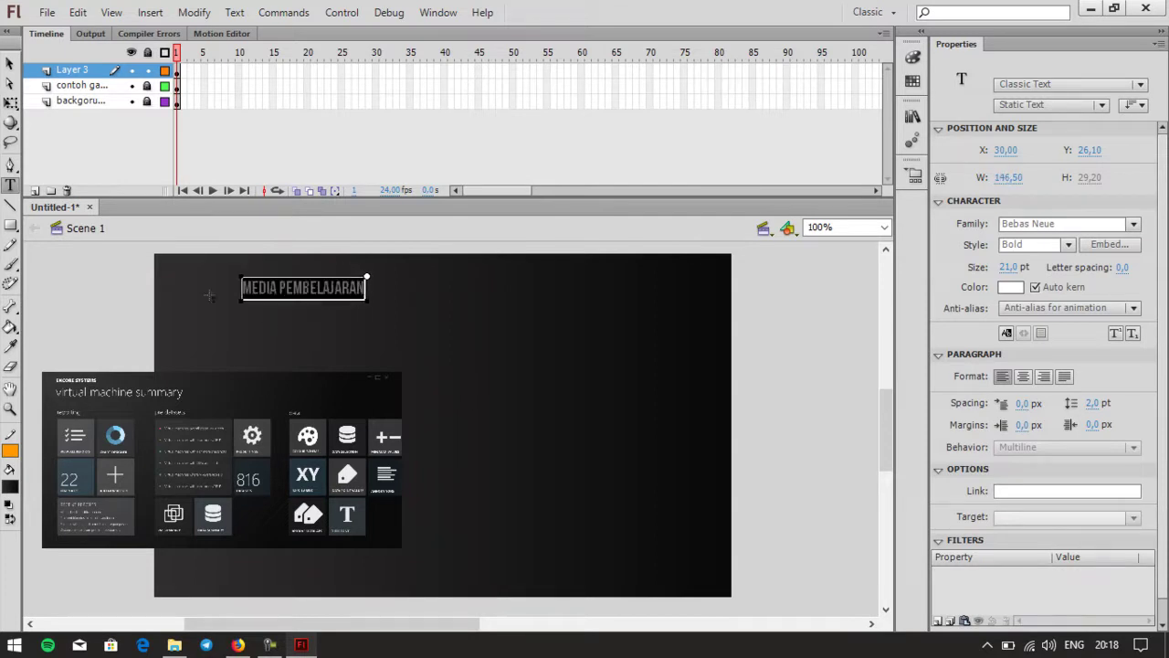
Step: Set the title text's font to Roboto in the Regular style
left_click(1075, 225)
type("Roboto")
key("Return")
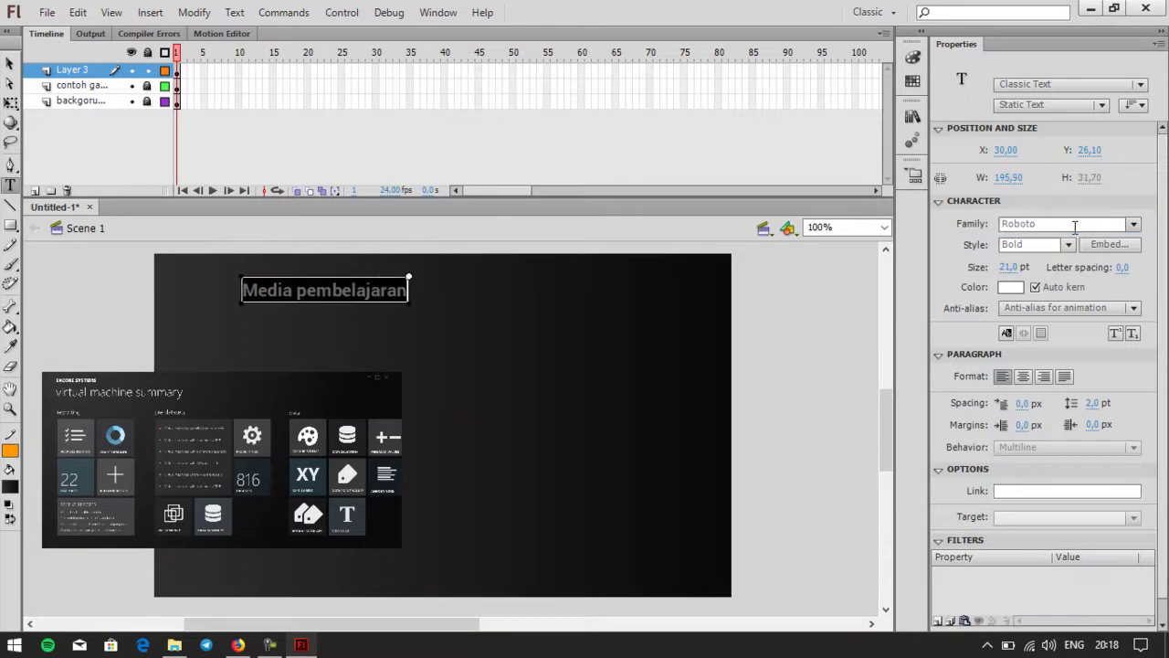
left_click(1069, 247)
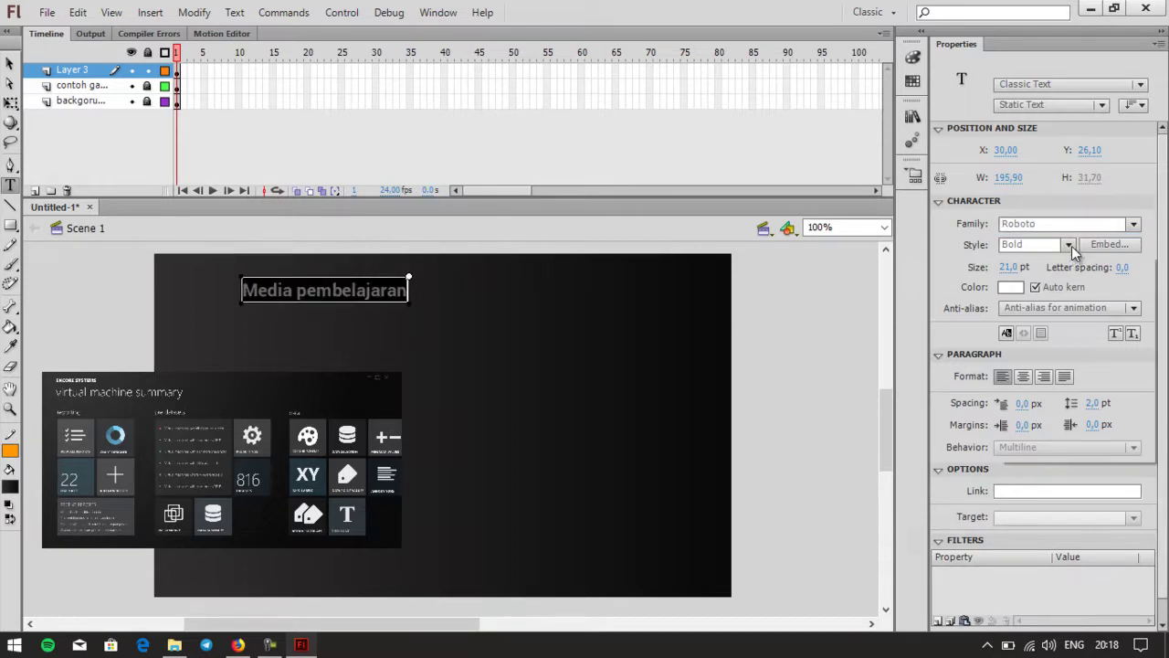
left_click(1065, 333)
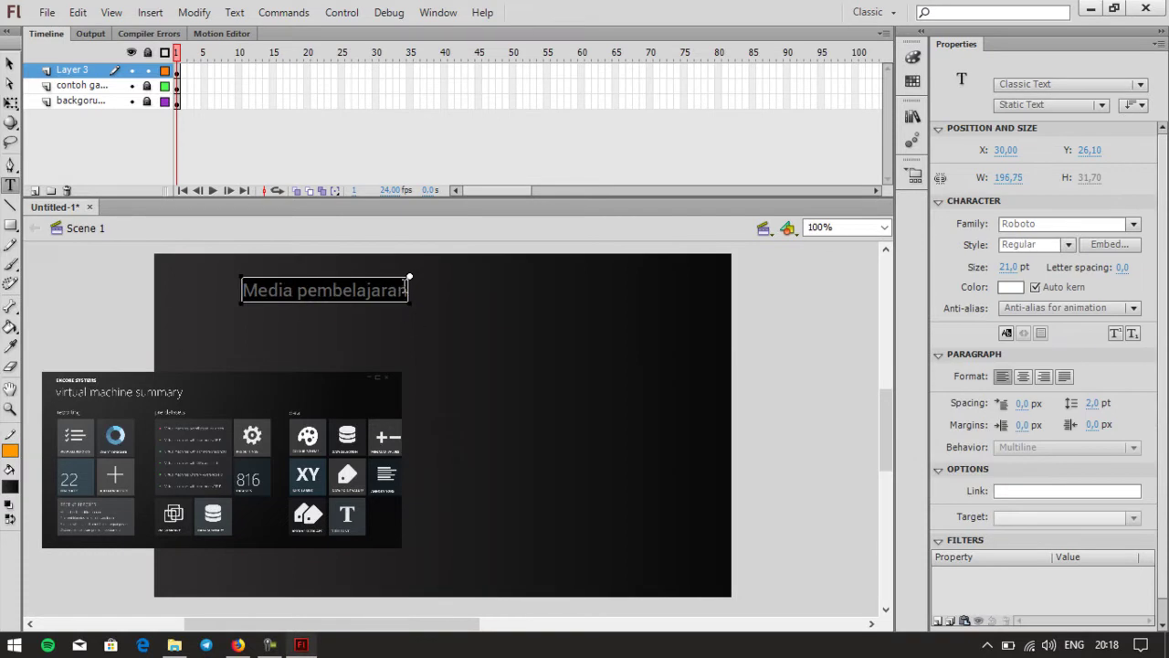
Step: Capitalise the second word of the title and extend the text to "Media Pembelajaran Desain"
key("ctrl+a")
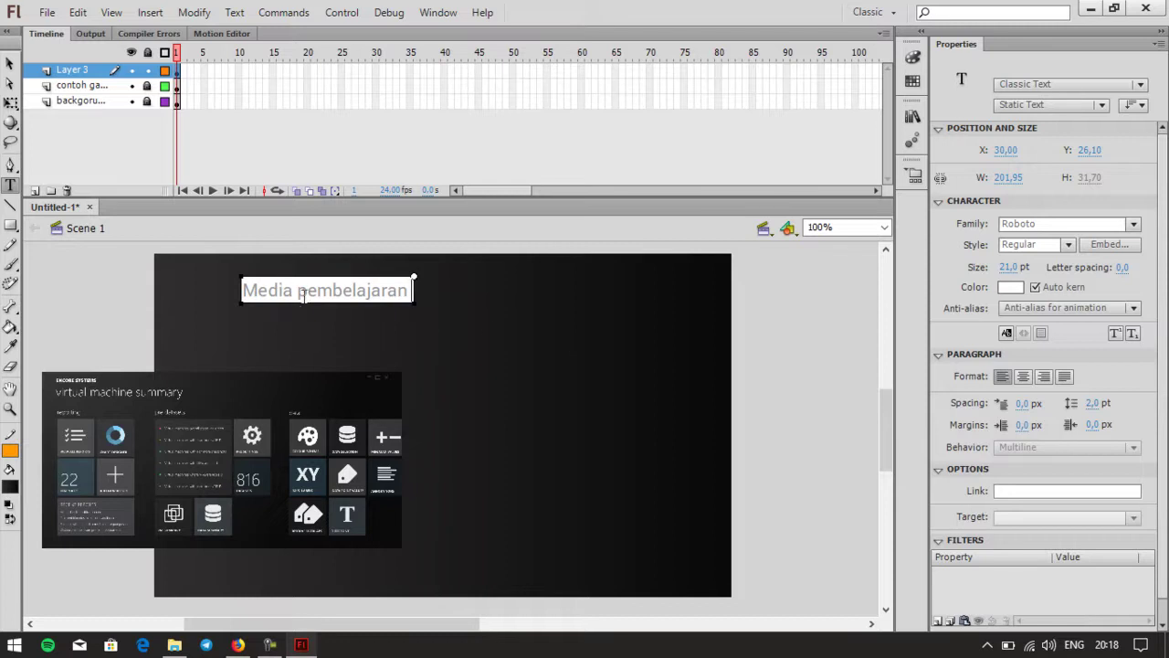
left_click_drag(298, 292, 302, 292)
type("P")
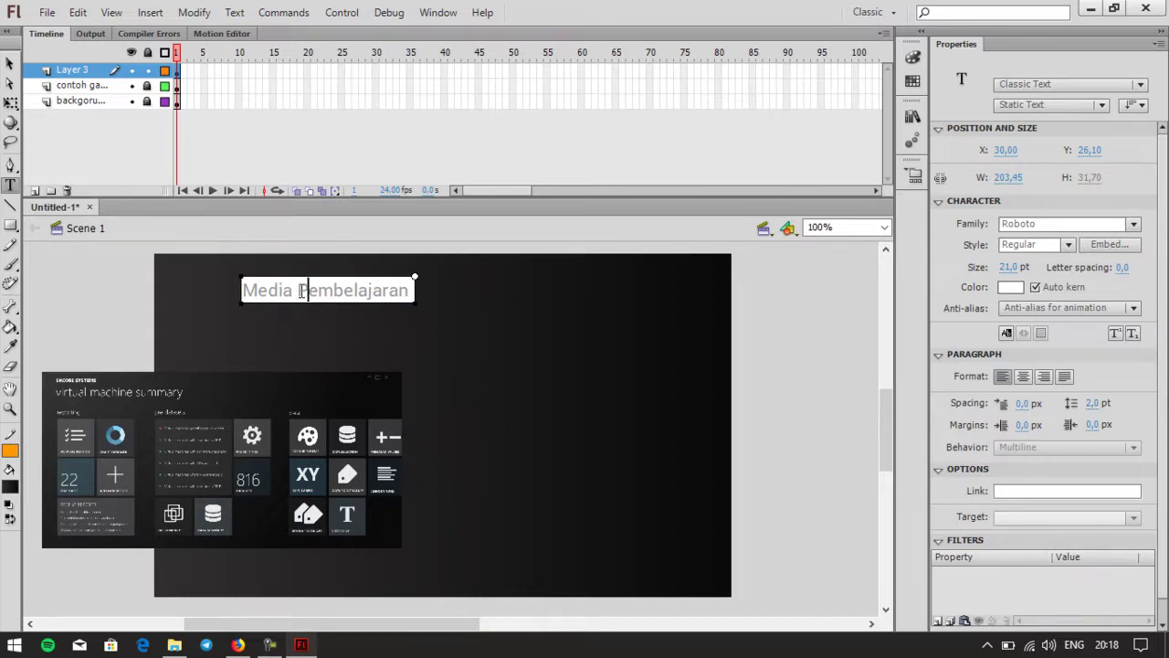
left_click(416, 292)
type("Desain")
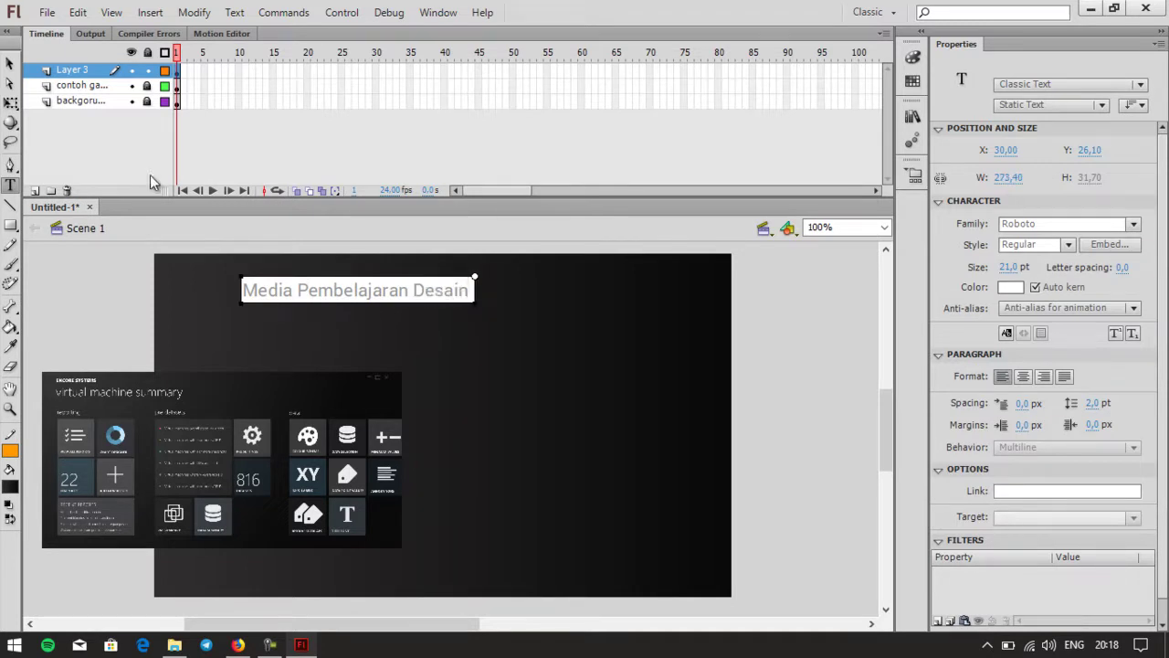
Step: Show all layers as outlines and move the title to about X 18, Y 20 inside the stage's upper-left corner
left_click(9, 62)
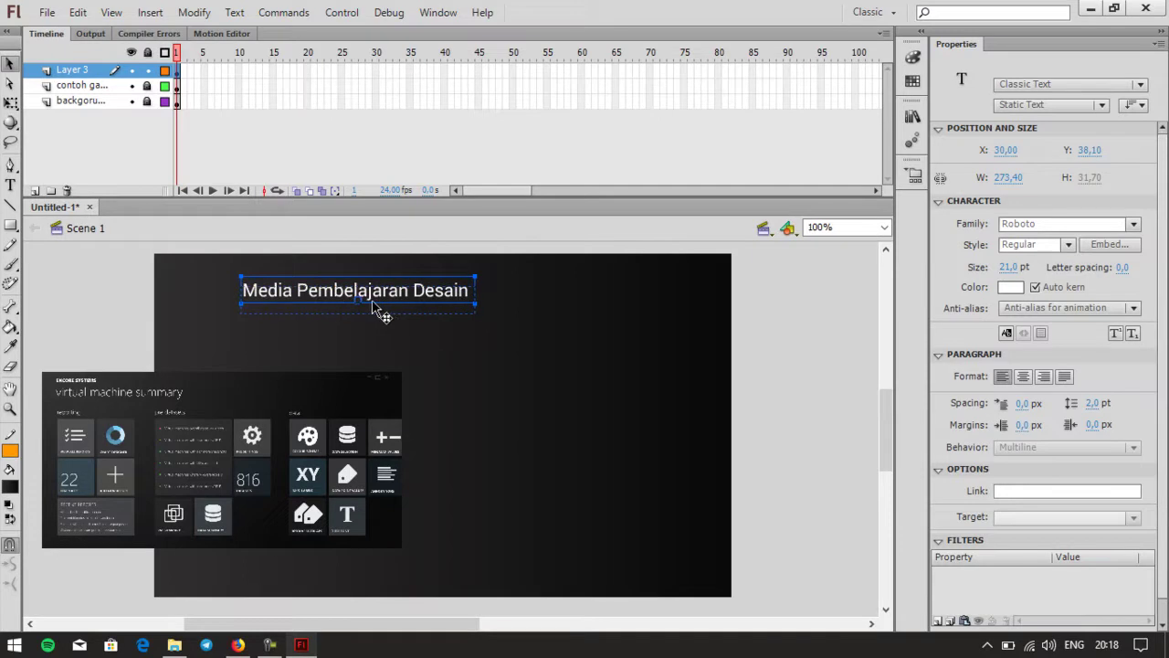
left_click_drag(375, 299, 384, 310)
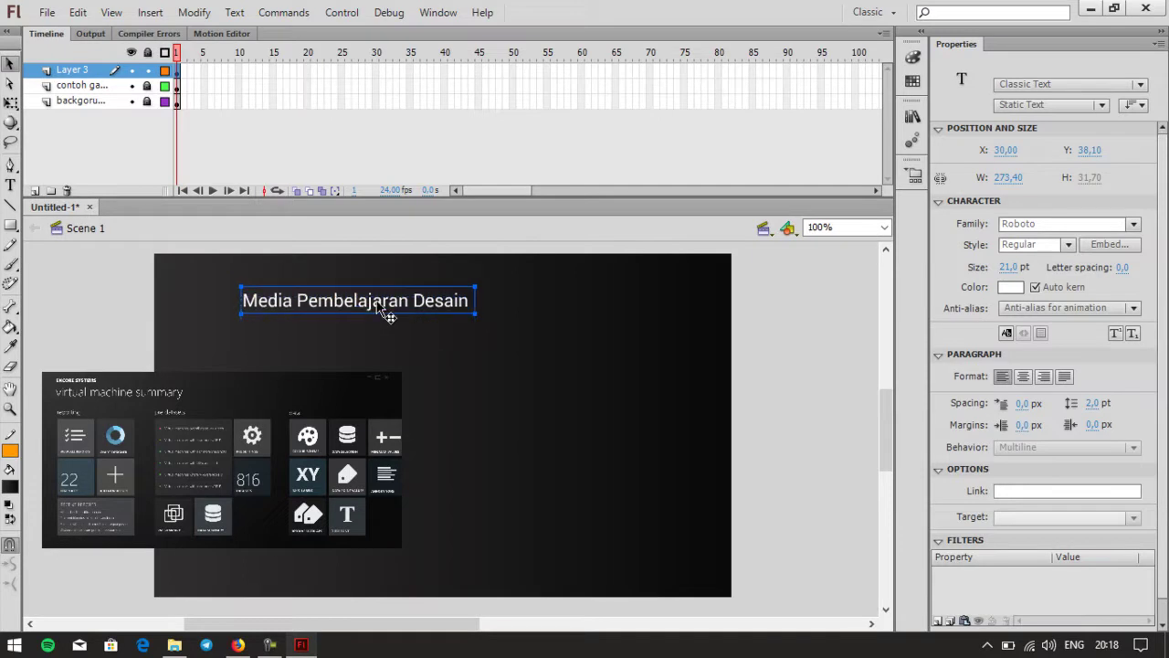
left_click(164, 52)
left_click_drag(350, 304, 340, 288)
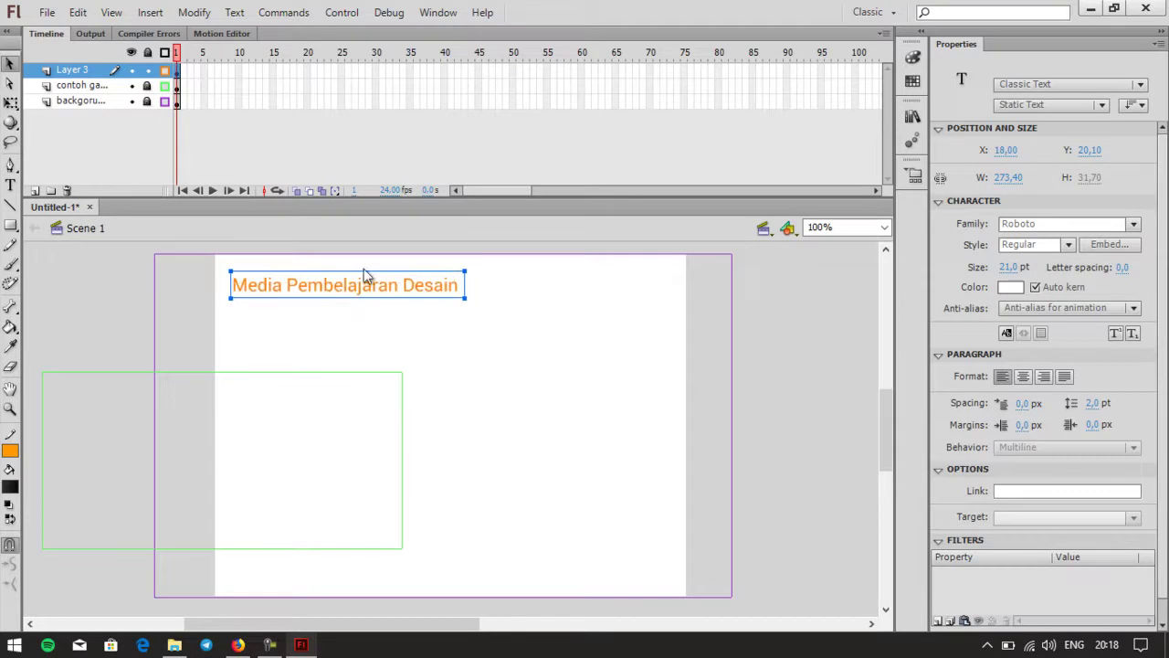
left_click(164, 52)
left_click(165, 52)
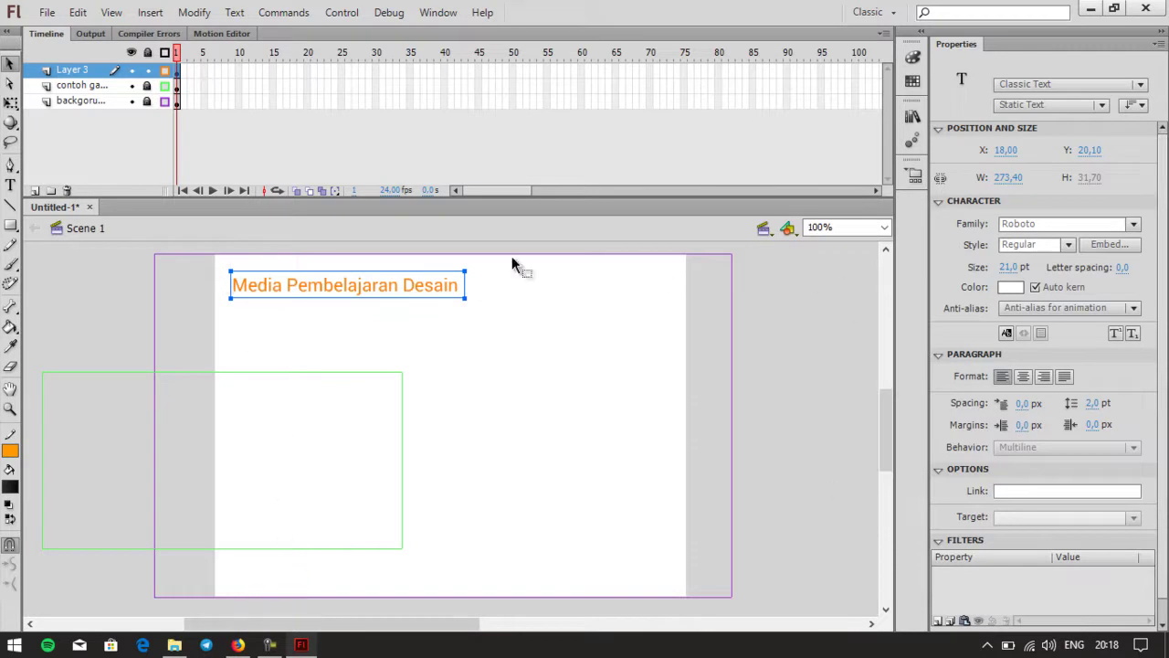
Step: Reposition the title within the stage at about X 37, Y 20, and turn off the outline display of all layers
left_click_drag(319, 289, 183, 291)
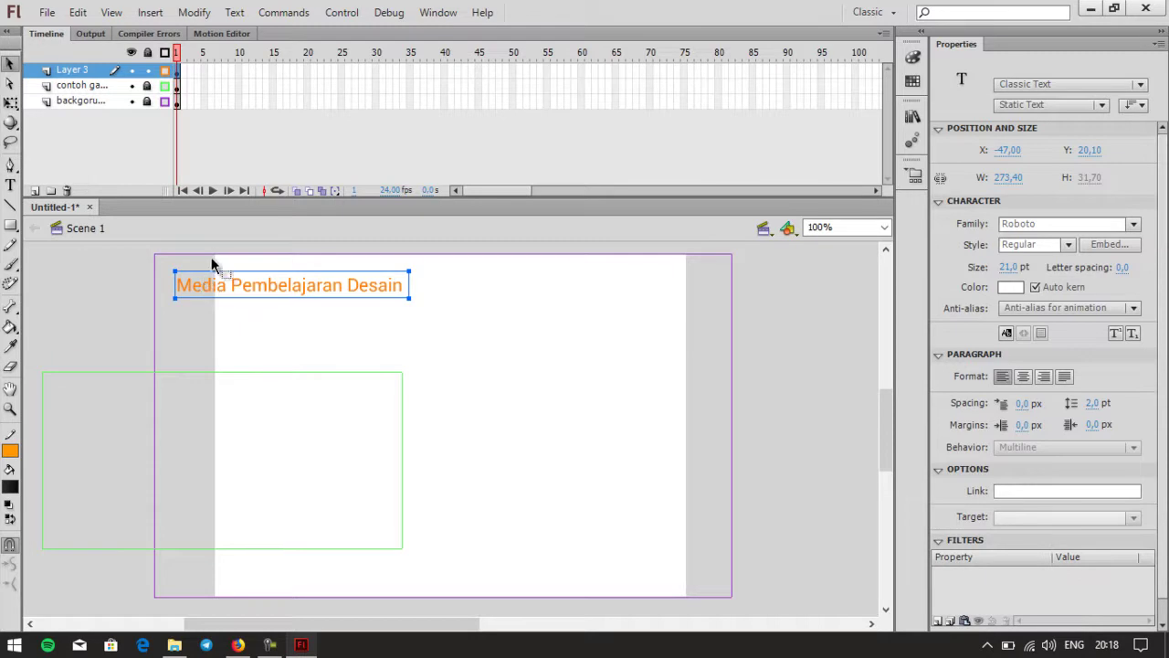
left_click_drag(219, 286, 300, 290)
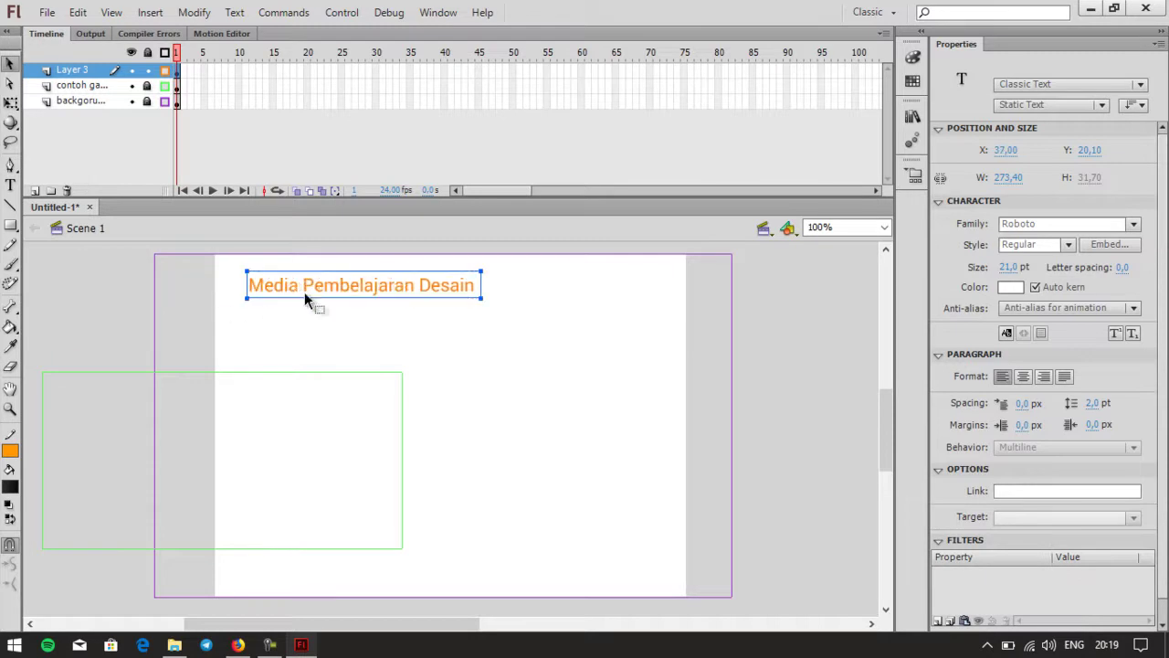
left_click(383, 350)
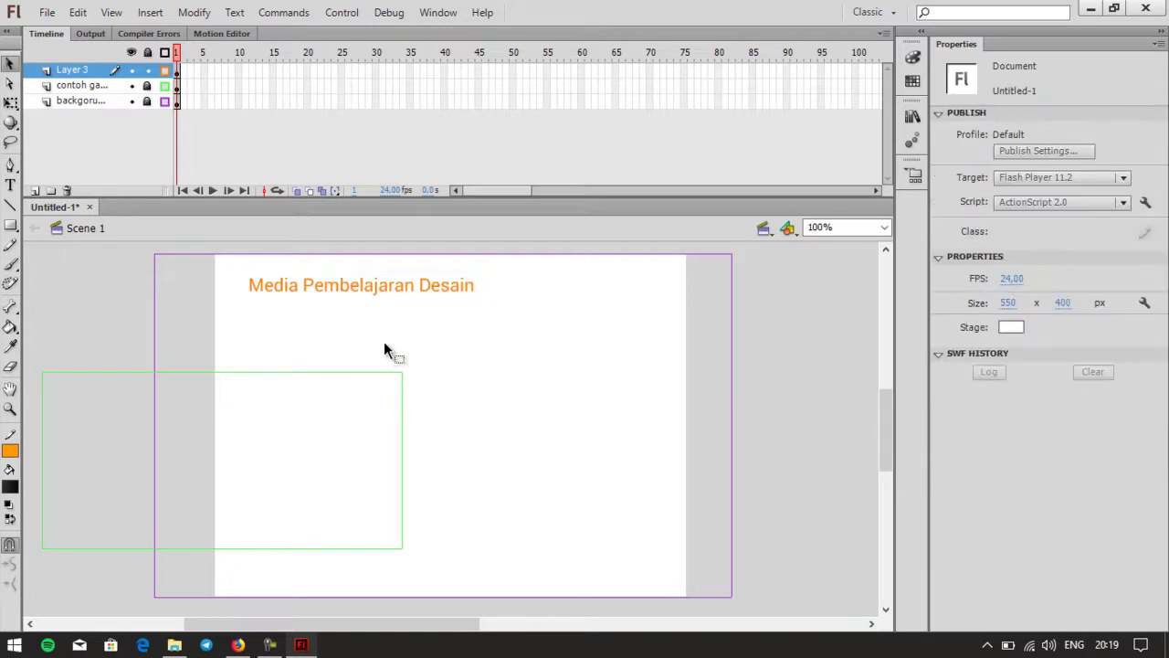
left_click(357, 296)
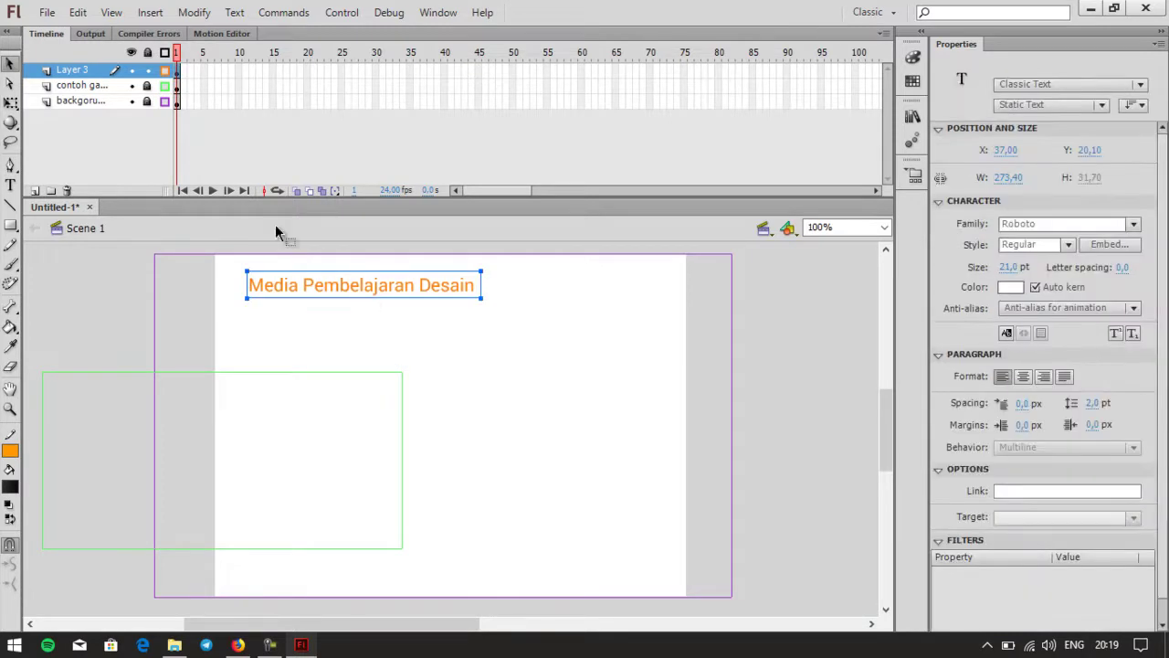
left_click(166, 53)
left_click(123, 269)
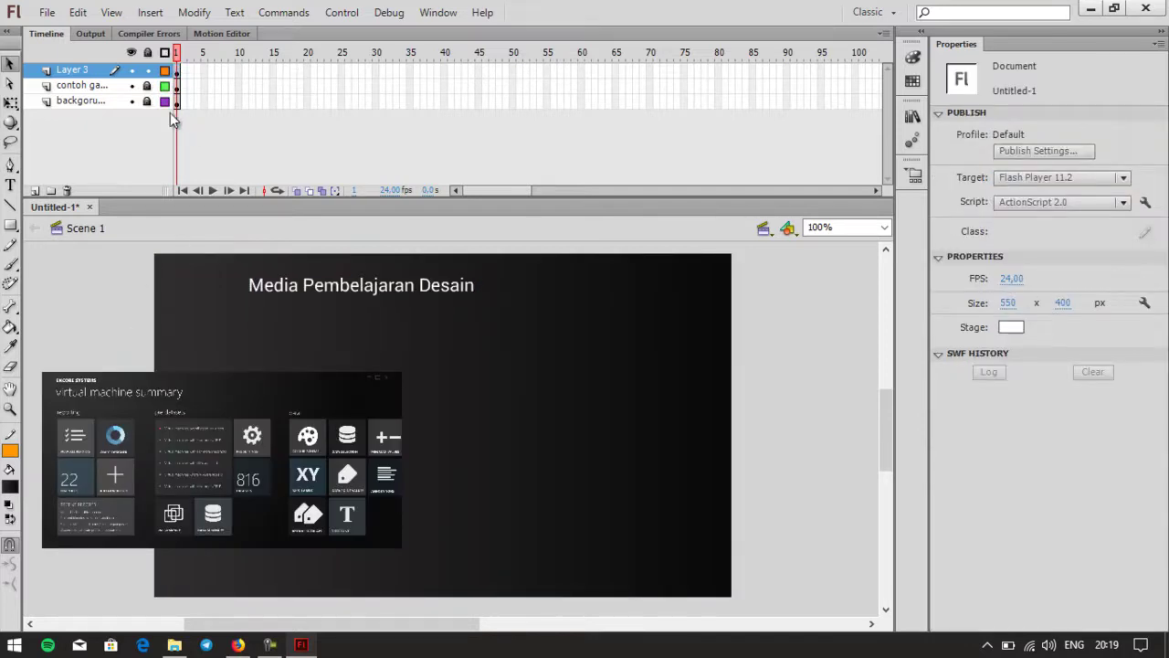
Step: Unlock the "contoh gambar" layer and move the reference bitmap to the stage's right side, at about X 457, Y 16
left_click_drag(116, 409, 689, 346)
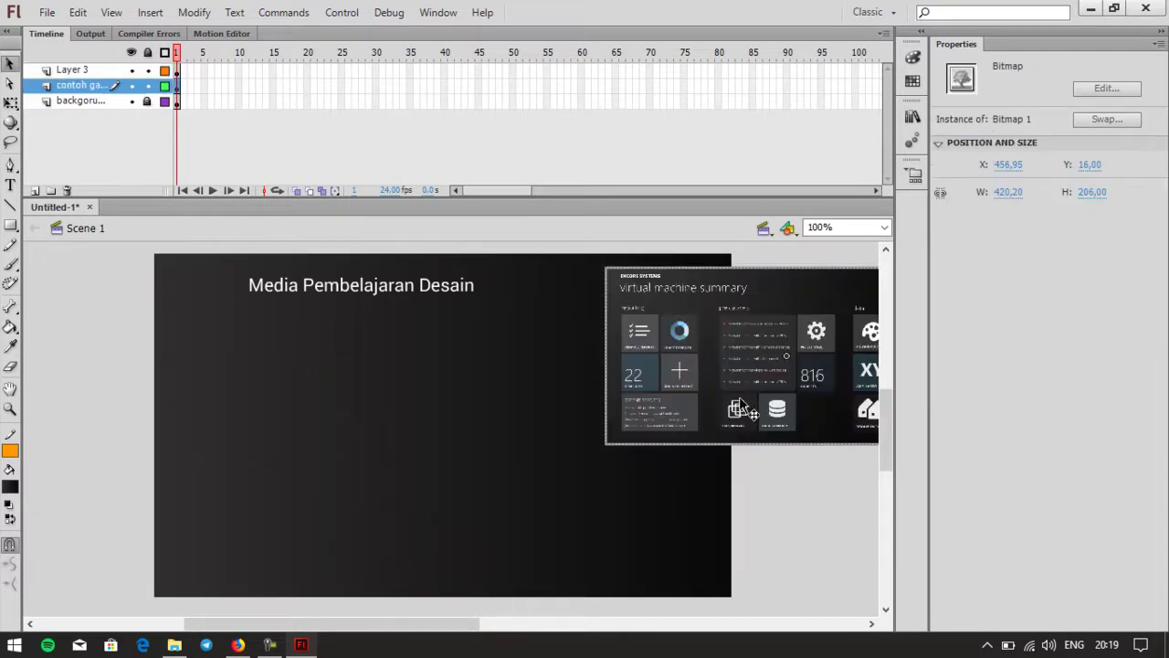
left_click(810, 528)
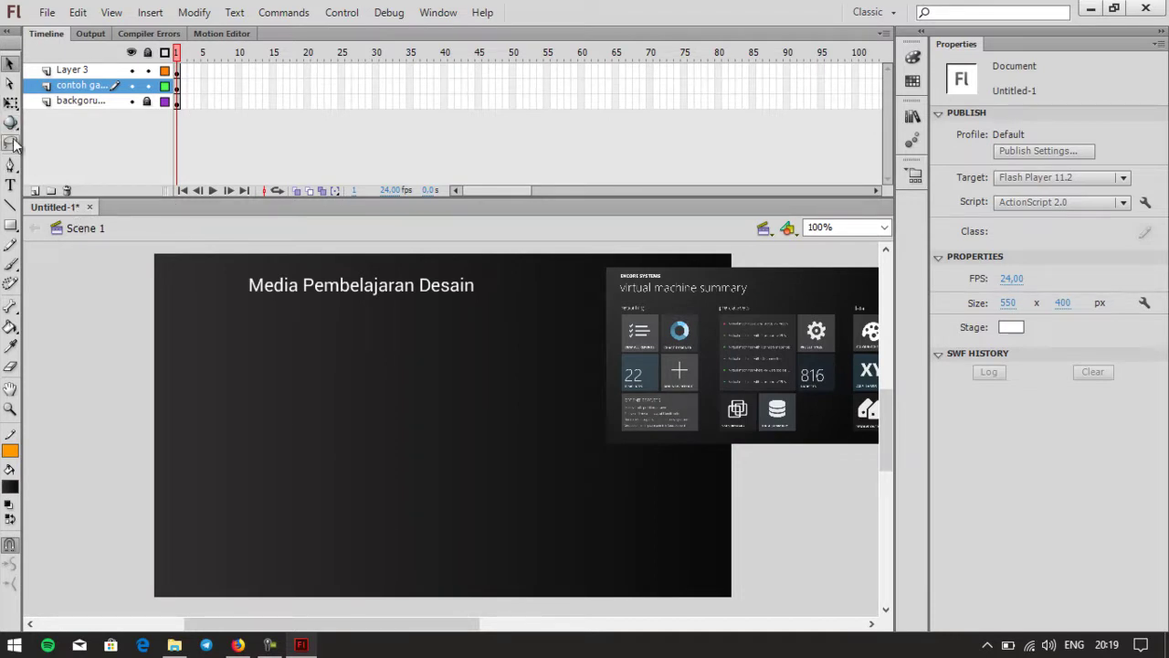
Step: Draw a gradient-filled rectangle about 182 by 36 px below the title, delete its orange outline and select its fill
left_click(8, 228)
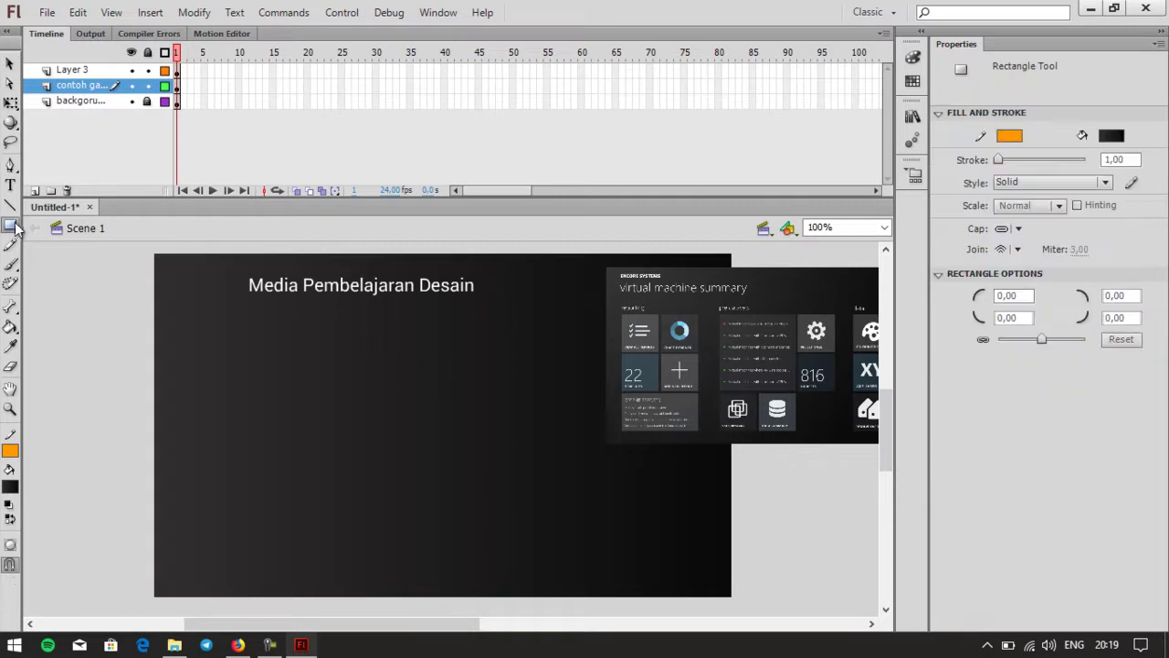
mouse_move(241, 346)
left_mouse_down()
mouse_move(378, 399)
mouse_move(438, 400)
mouse_move(397, 377)
left_mouse_up()
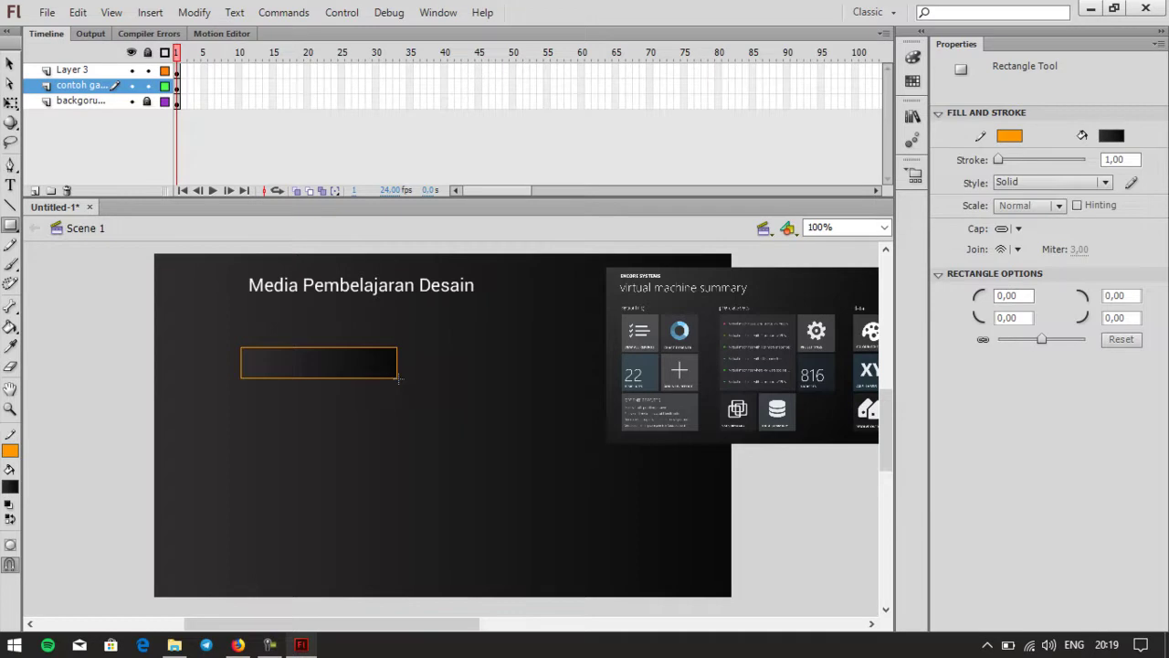
left_click(10, 62)
left_click(386, 378)
key("Delete")
left_click(374, 363)
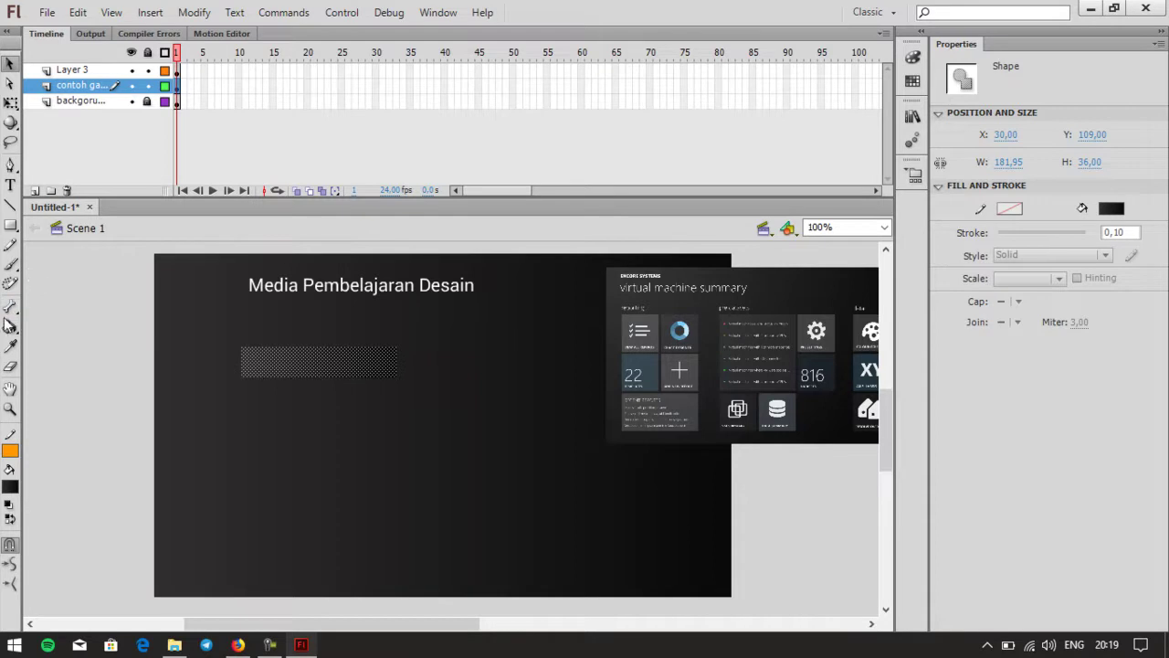
Step: Fill the rectangle below the title with the dark grey sampled from the reference bitmap's first tile
left_click(12, 346)
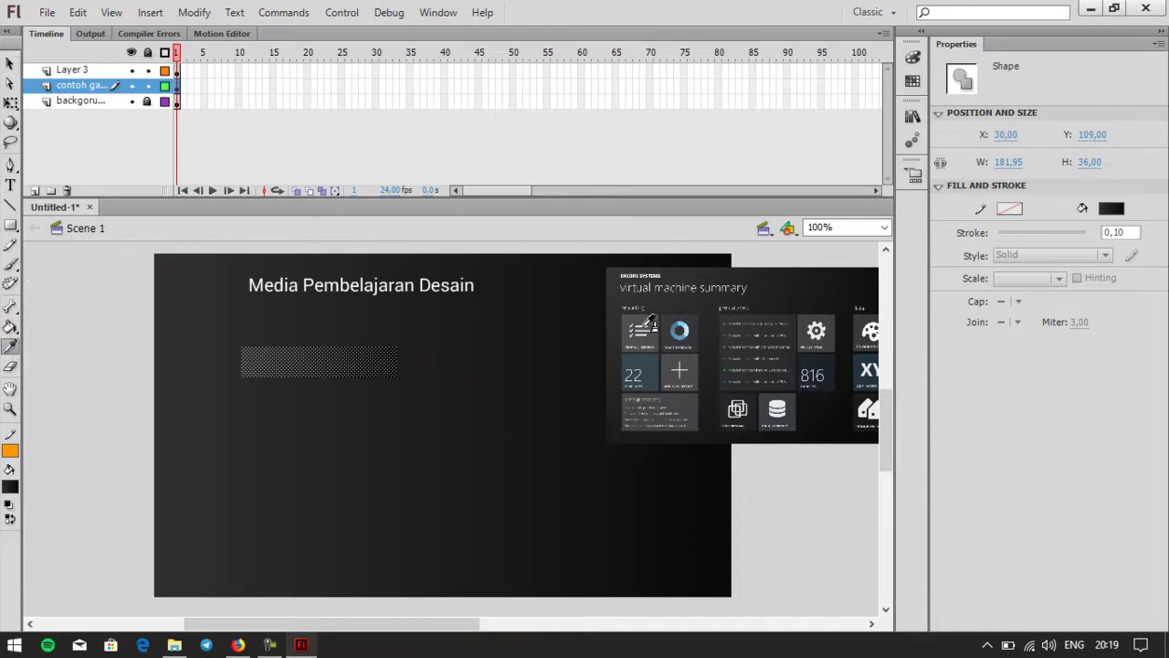
left_click(653, 319)
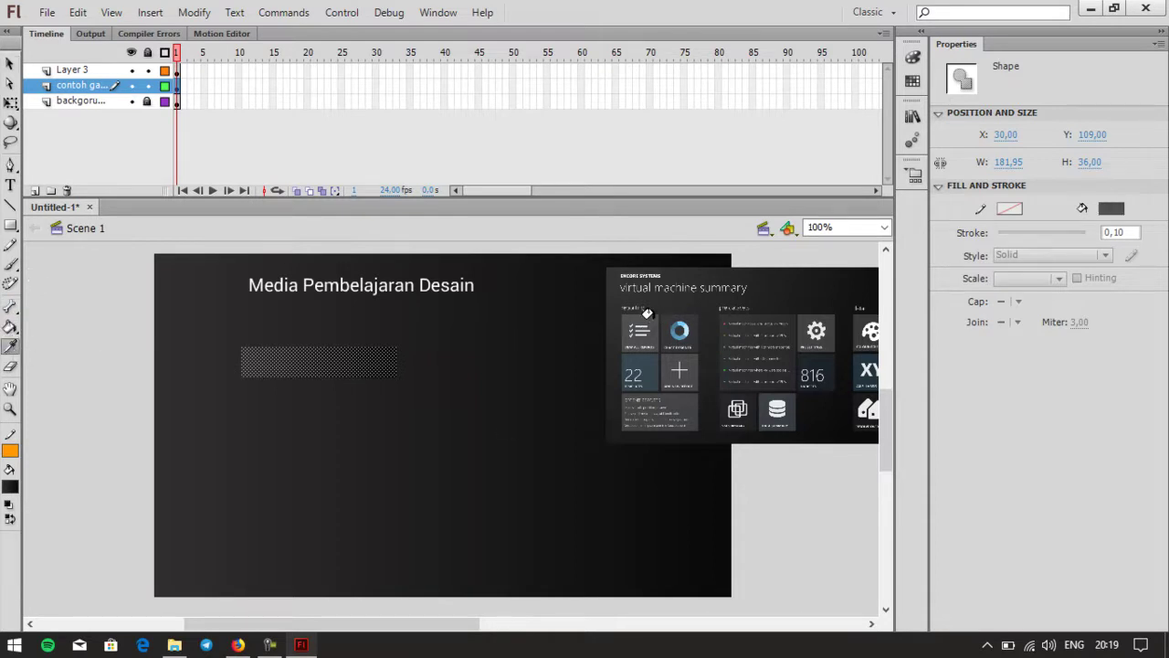
left_click(9, 62)
left_click(376, 413)
left_click(320, 363)
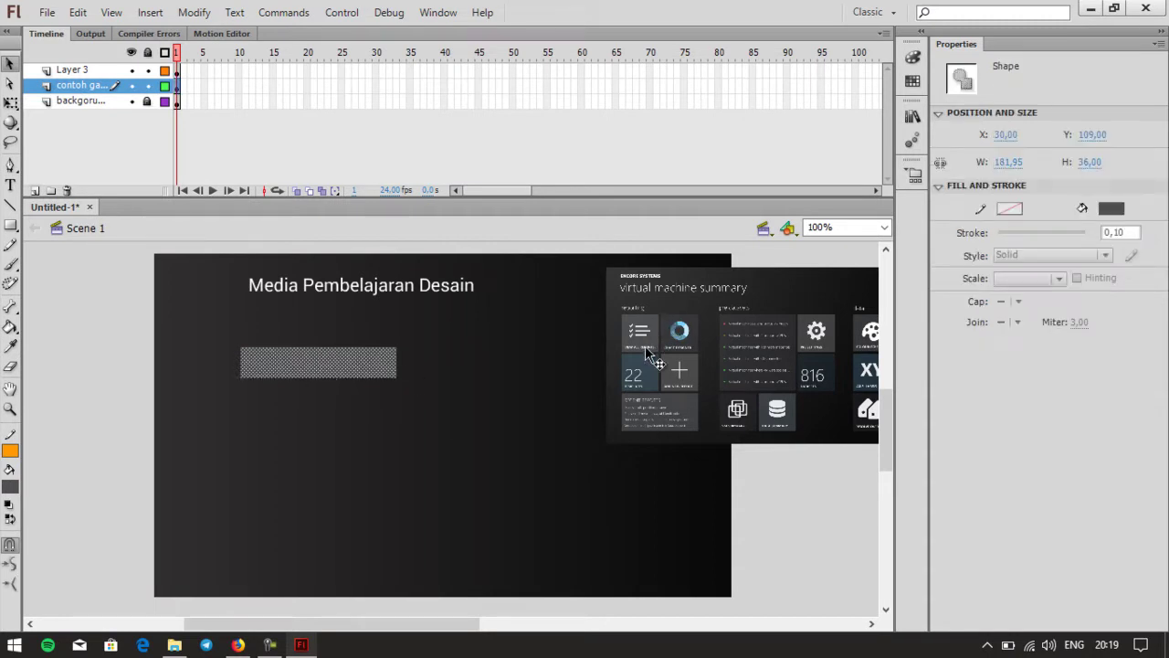
Step: Copy the grey rectangle three times straight below itself in an evenly spaced column, with the last copy at Y 260
left_click_drag(348, 378, 352, 411)
key("Right")
key("shift+Down")
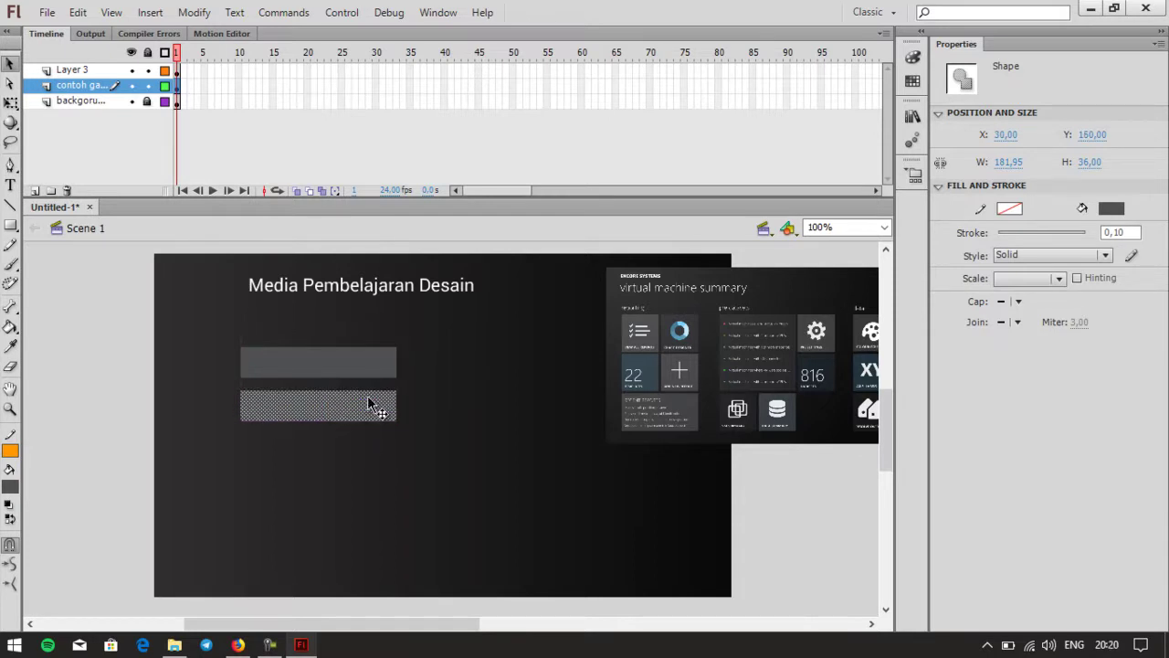
key("ctrl+d")
mouse_move(355, 433)
left_mouse_down()
mouse_move(338, 450)
mouse_move(334, 509)
mouse_move(333, 494)
left_mouse_up()
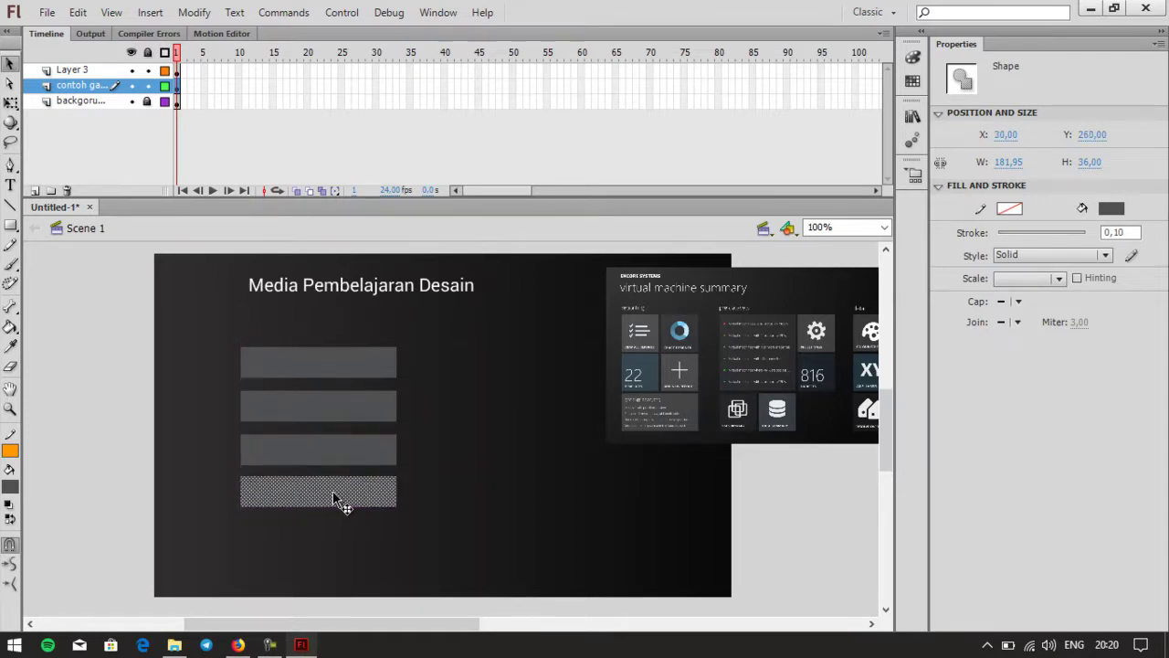
left_click(538, 503)
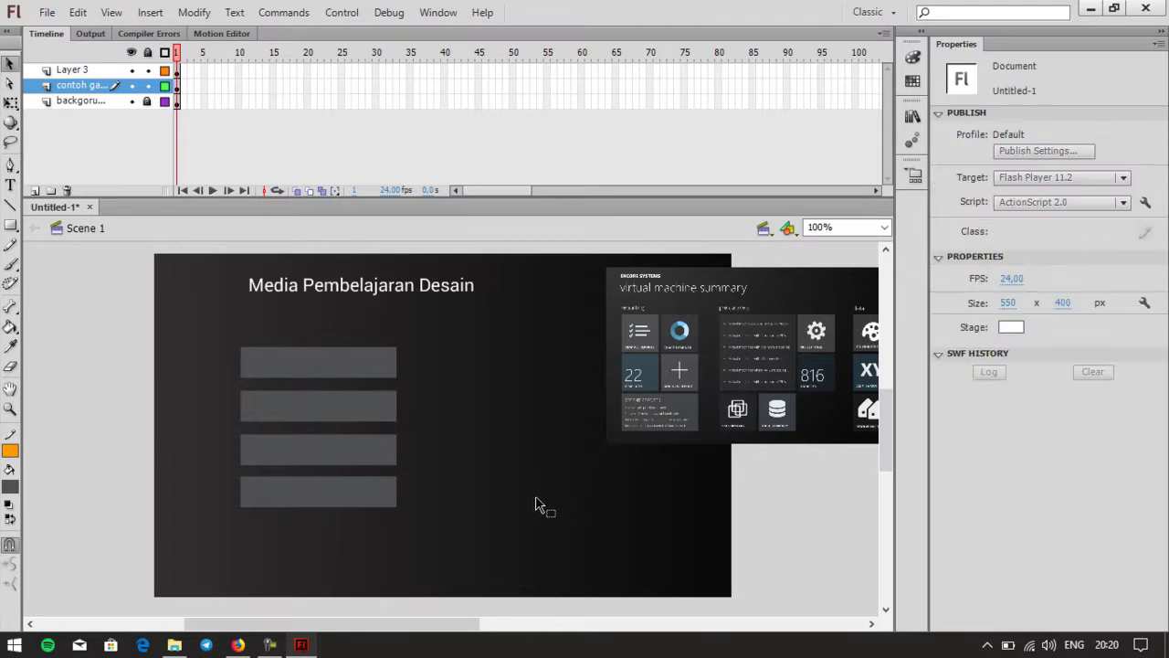
Step: Delete all four grey rectangles below the title
left_click(350, 422)
left_click(472, 424)
left_click(324, 410)
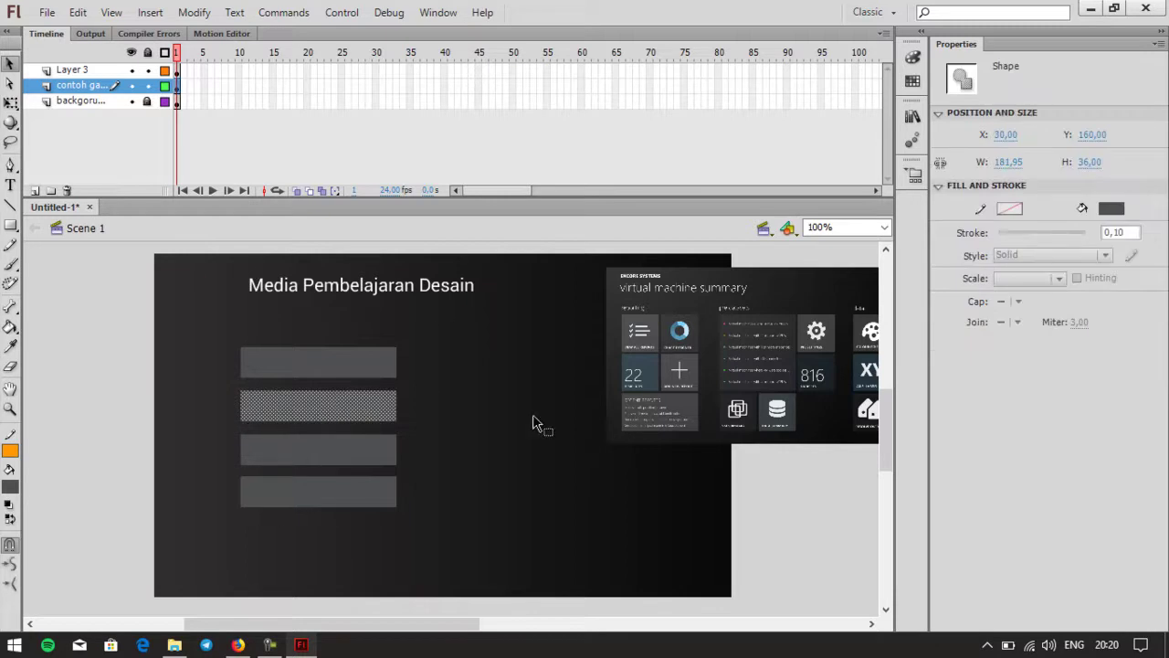
left_click(310, 370)
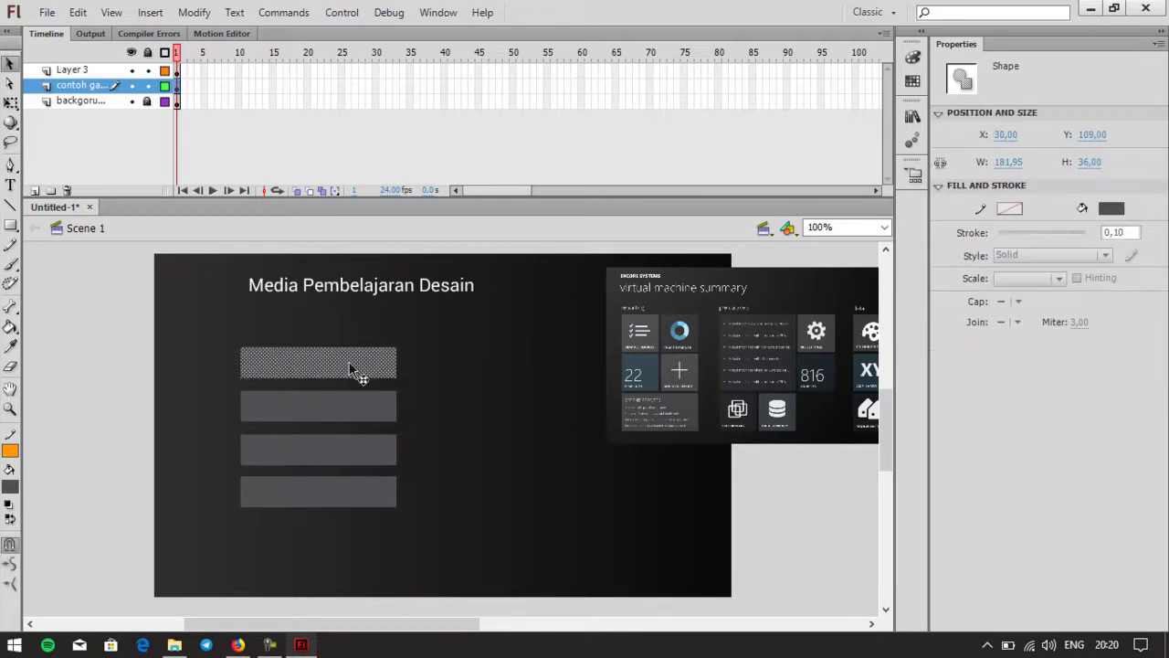
left_click(338, 409)
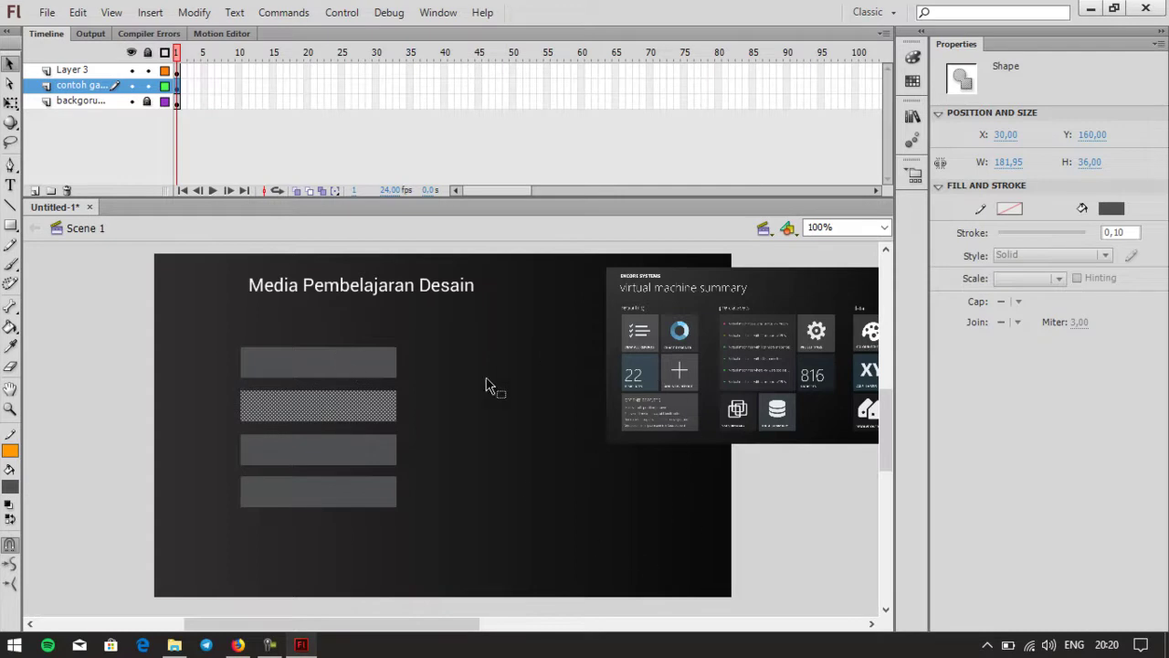
left_click(477, 407)
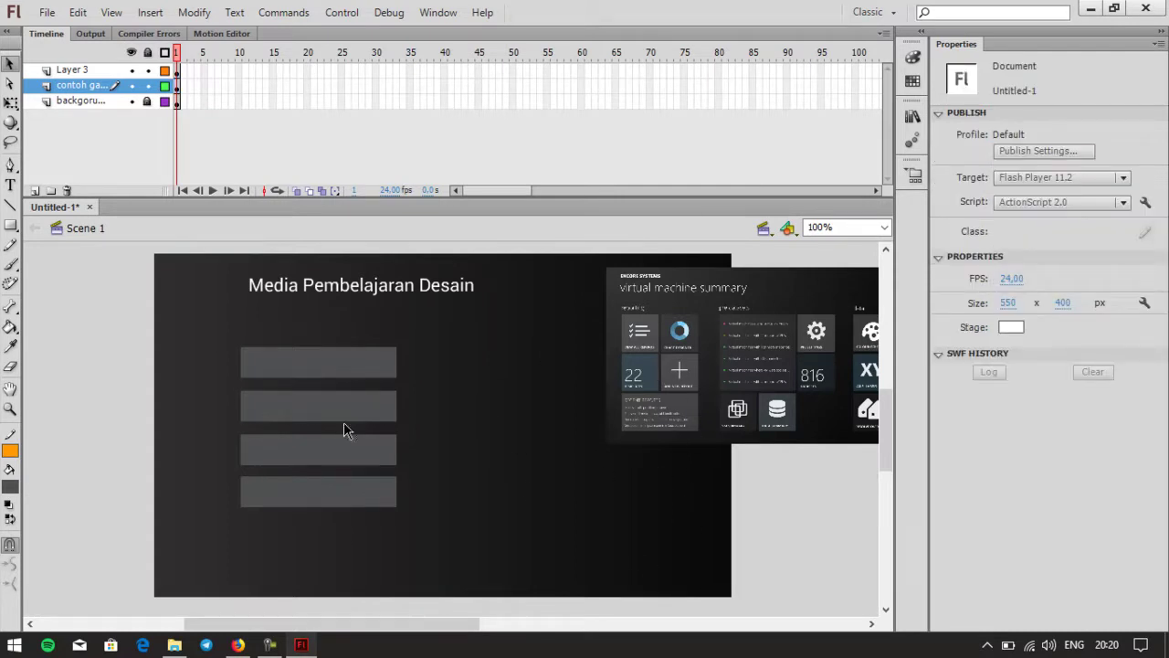
left_click(318, 367)
mouse_move(461, 549)
left_mouse_down()
mouse_move(175, 361)
mouse_move(239, 355)
mouse_move(232, 343)
left_mouse_up()
key("Delete")
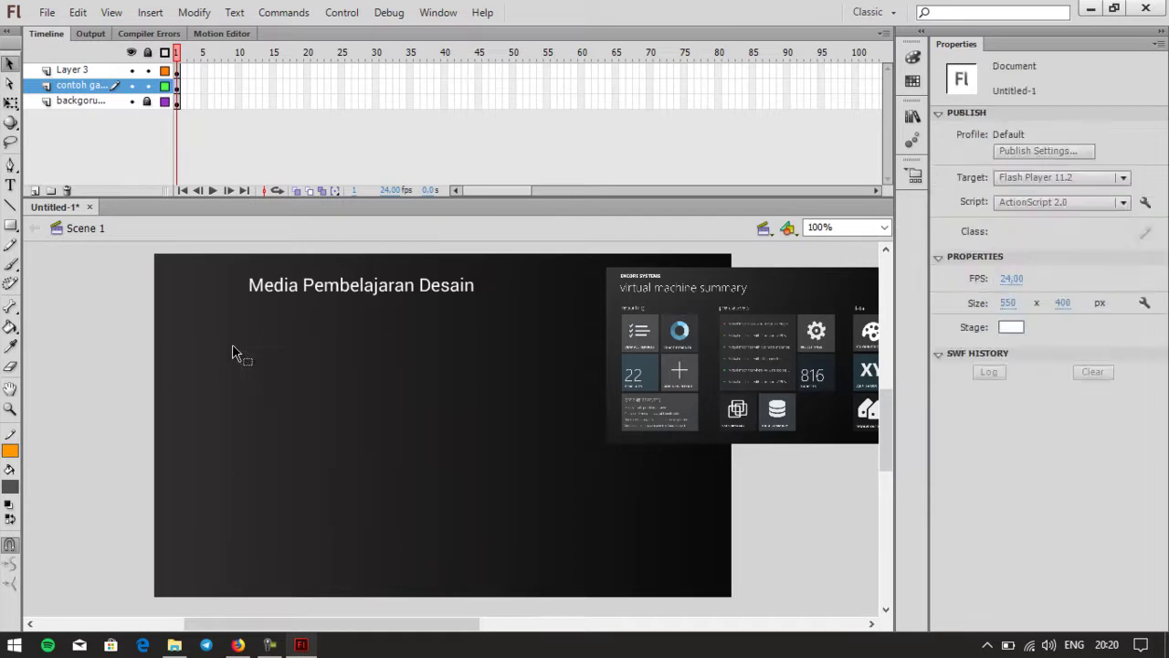
Step: Draw a dark grey square about 86 by 86 px below the title and delete its orange outline
left_click(10, 225)
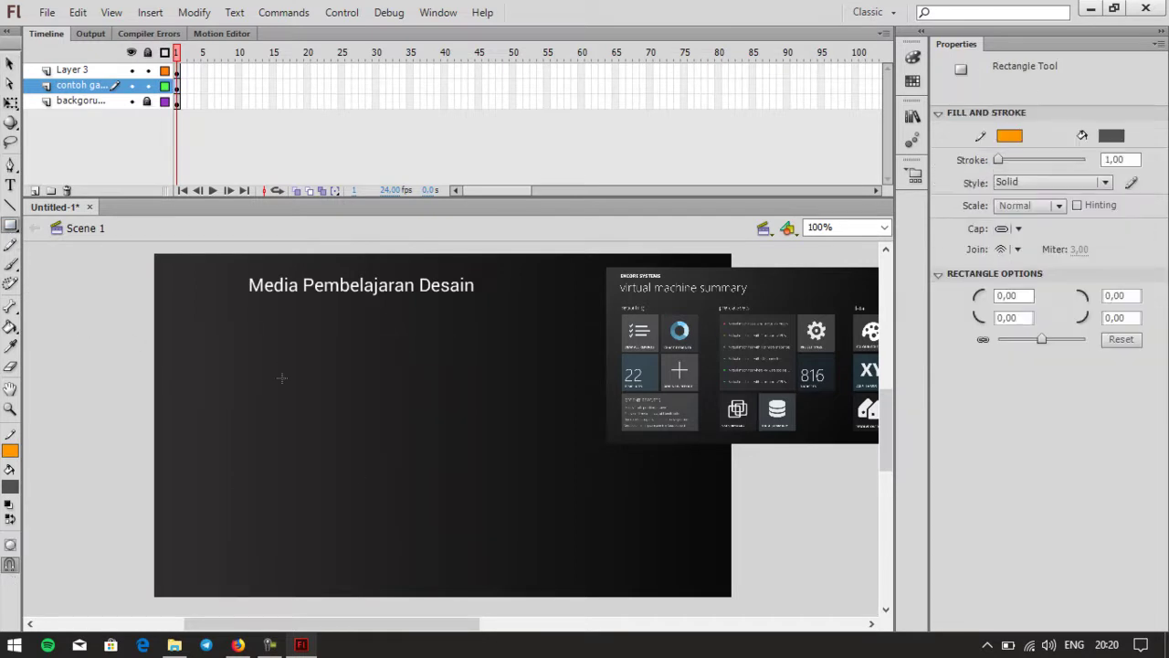
left_click_drag(253, 362, 325, 403)
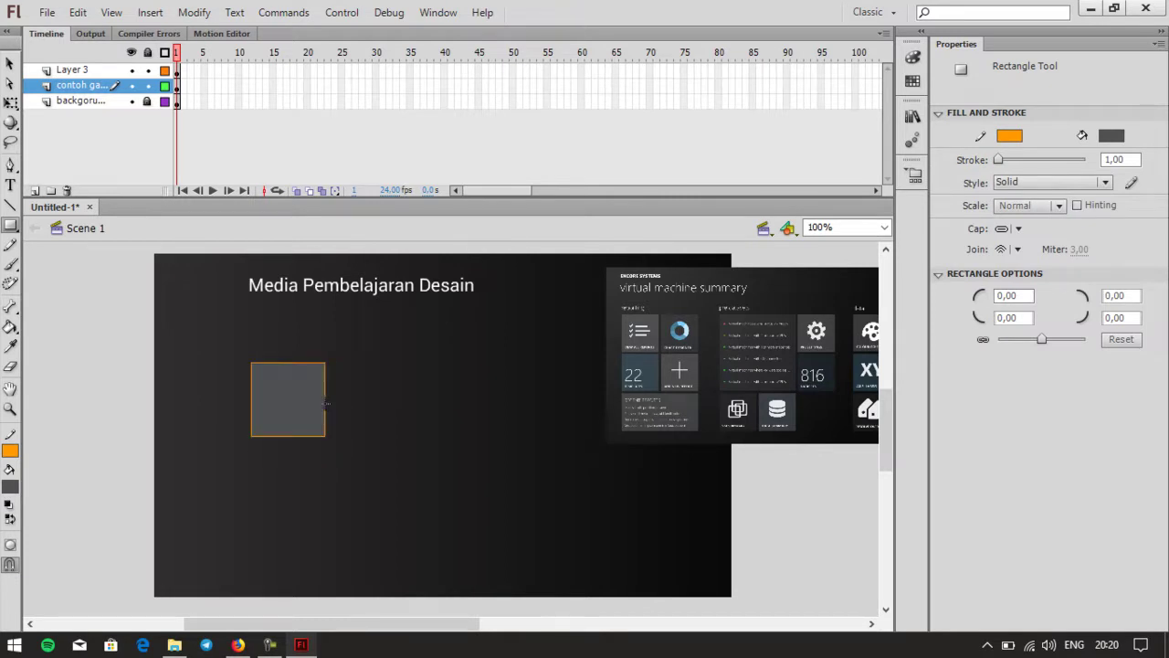
left_click(10, 63)
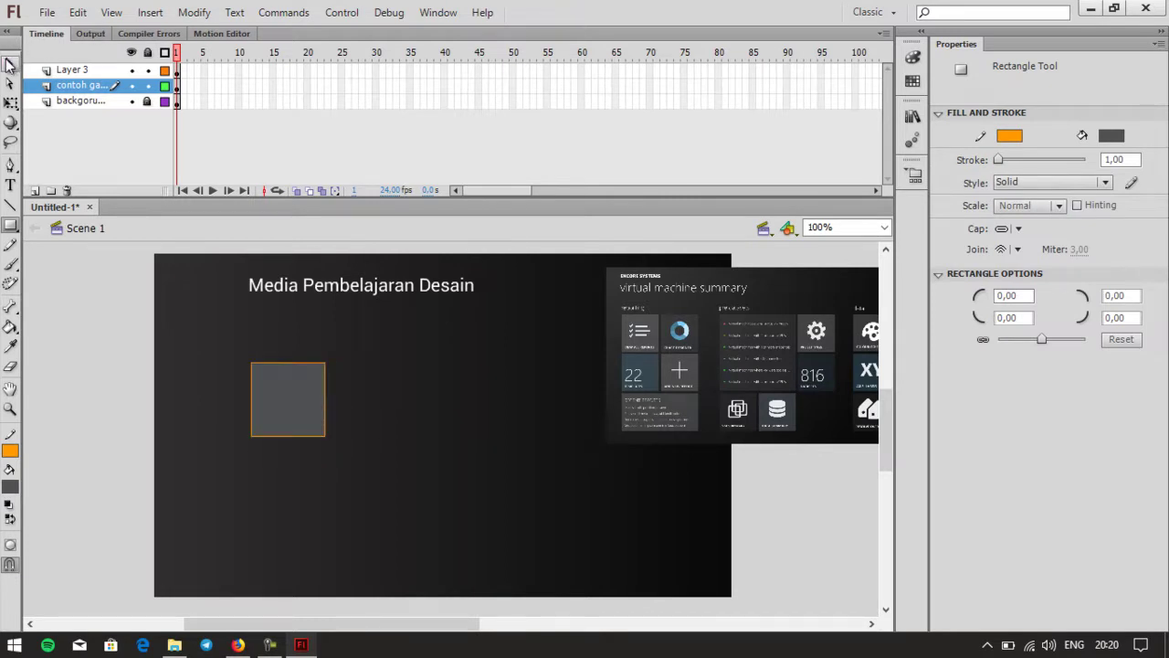
left_click(324, 399)
key("Delete")
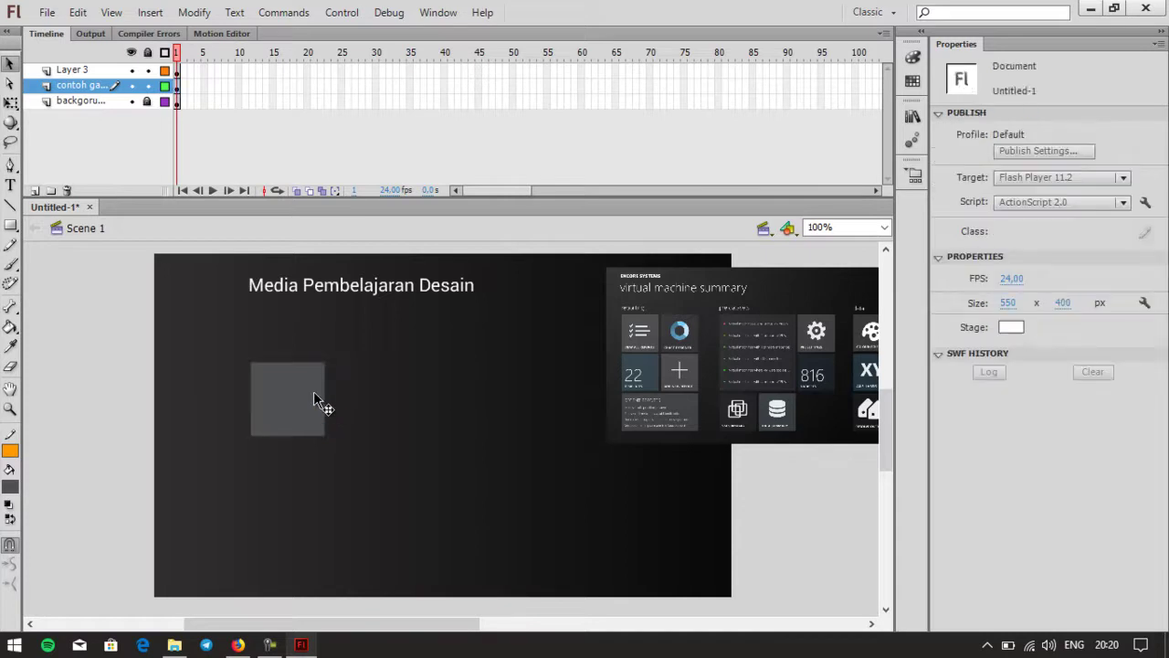
Step: Move the grey square up to Y 105, keeping it at X 42
left_click(305, 397)
key("Up")
key("Up")
key("Up")
key("Up")
key("Up")
key("Up")
key("Up")
key("Up")
key("Up")
key("Up")
key("Up")
key("Up")
key("Up")
key("Up")
key("Up")
key("Up")
key("Up")
key("Up")
key("Up")
key("Up")
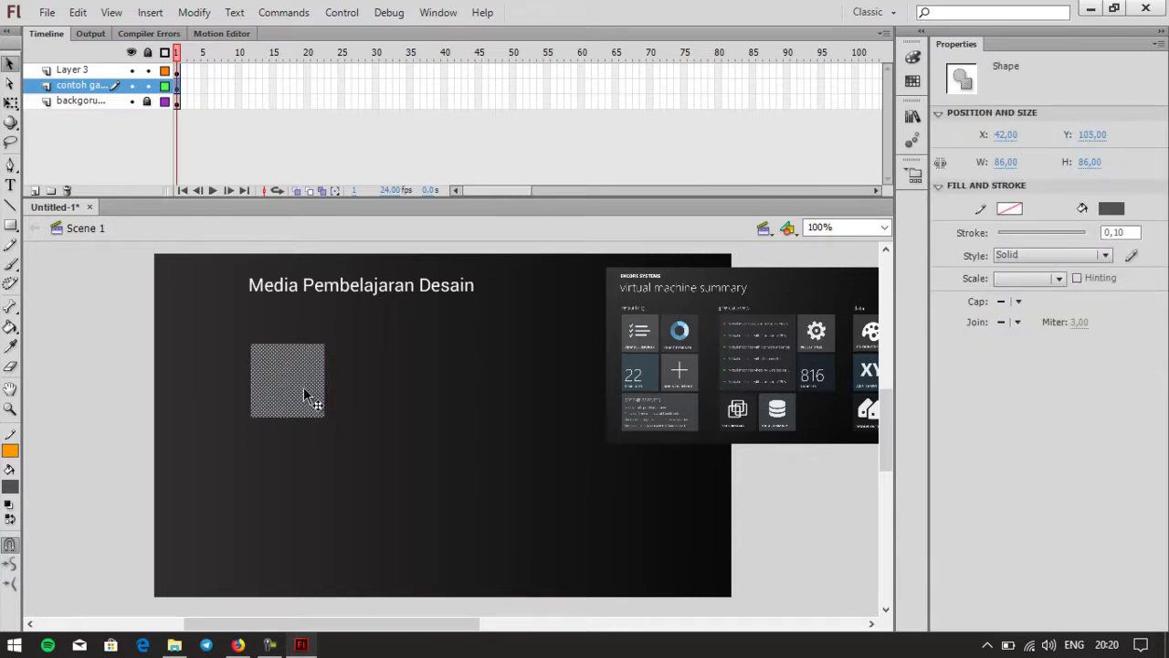
Step: Place a copy of the grey square to its right at X 134.95, Y 105, leaving a narrow gap
left_click_drag(304, 387, 382, 376)
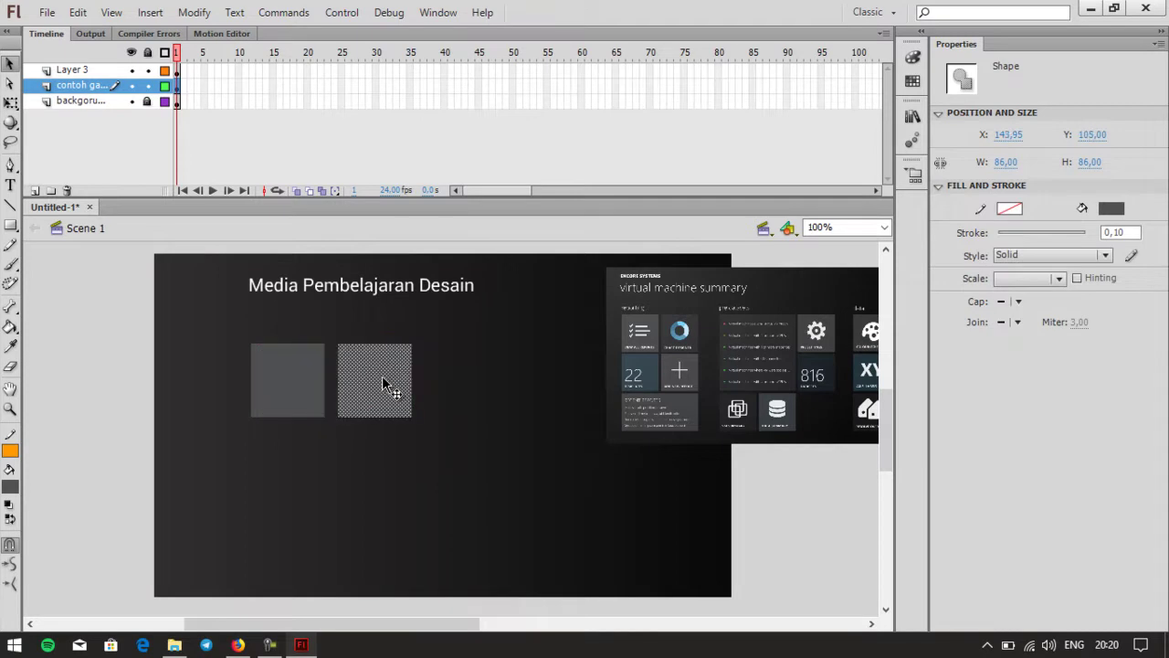
key("Left")
key("Left")
key("Left")
key("Left")
key("Left")
key("Left")
key("Left")
key("Left")
key("Left")
Step: Copy both squares as a second row directly beneath them, at X 42, Y 198
mouse_move(509, 482)
left_mouse_down()
mouse_move(313, 350)
mouse_move(223, 318)
left_mouse_up()
mouse_move(274, 381)
left_mouse_down()
mouse_move(295, 384)
mouse_move(285, 459)
left_mouse_up()
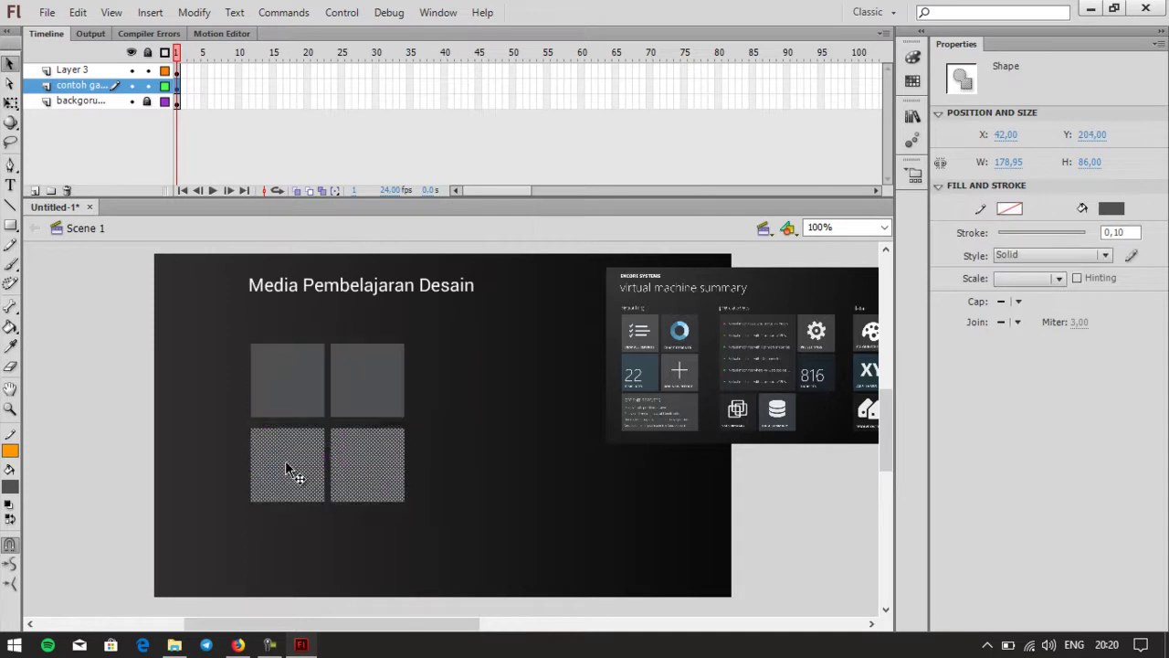
left_click(524, 478)
left_click_drag(462, 535, 189, 428)
key("Up")
key("Up")
key("Up")
key("Up")
key("Up")
key("Up")
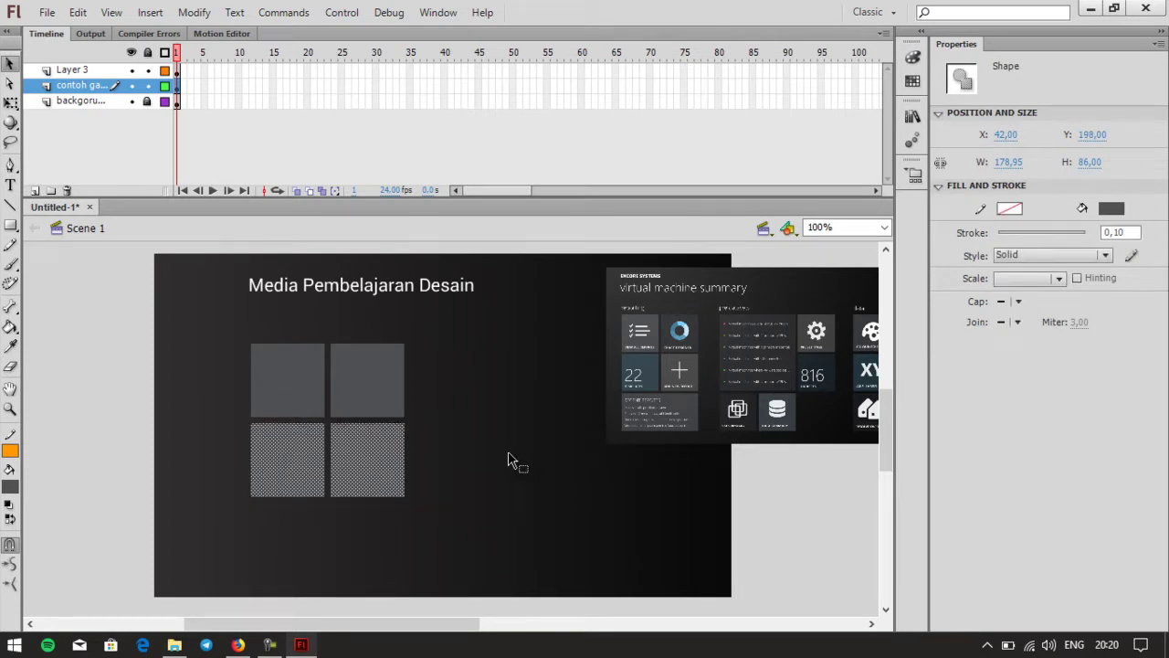
left_click(508, 458)
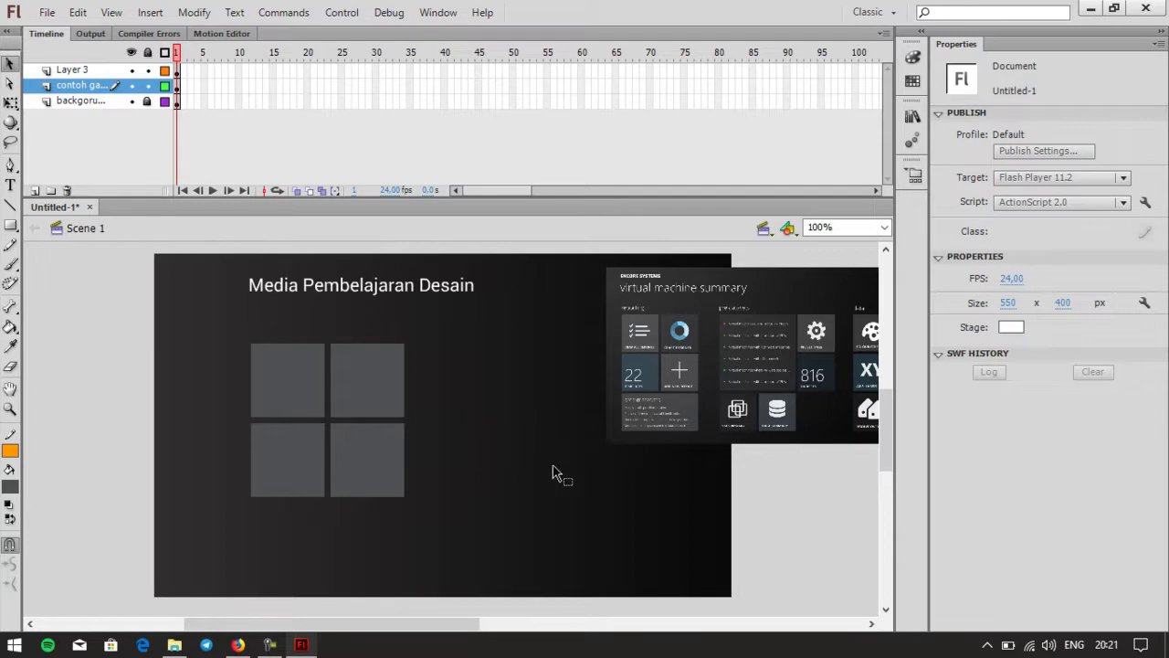
Step: Copy one square to X 42, Y 290 as a third row and widen it to 178.95 px to span both columns
left_click(383, 468)
mouse_move(384, 459)
left_mouse_down()
mouse_move(284, 532)
mouse_move(298, 527)
left_mouse_up()
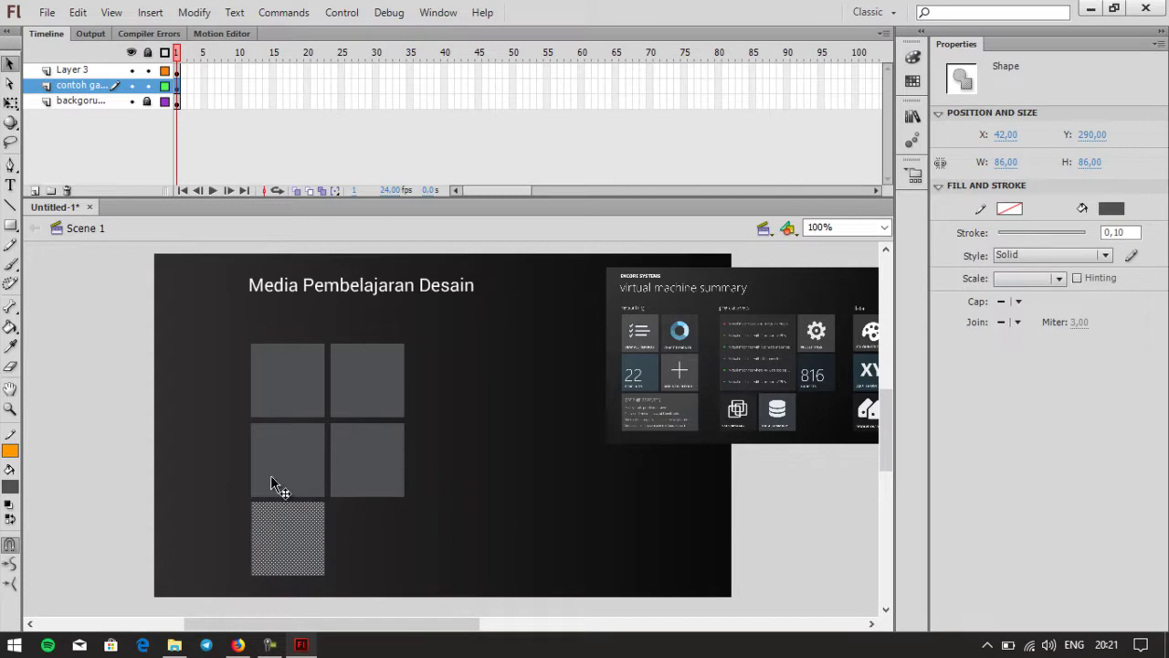
left_click(10, 103)
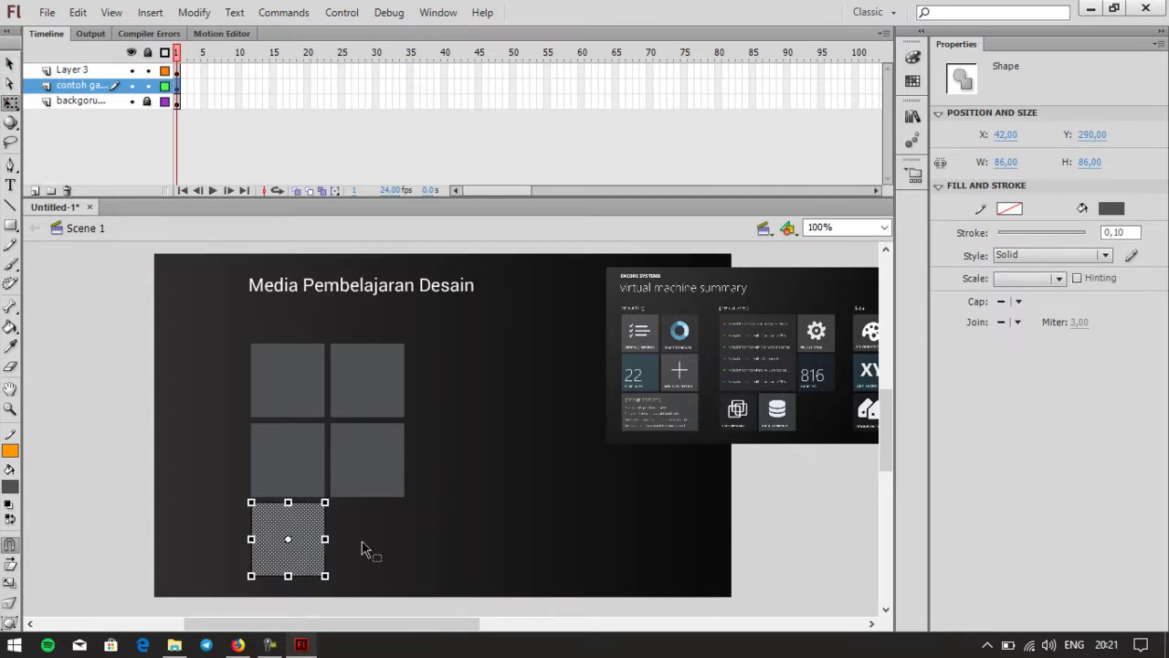
left_click_drag(327, 539, 405, 538)
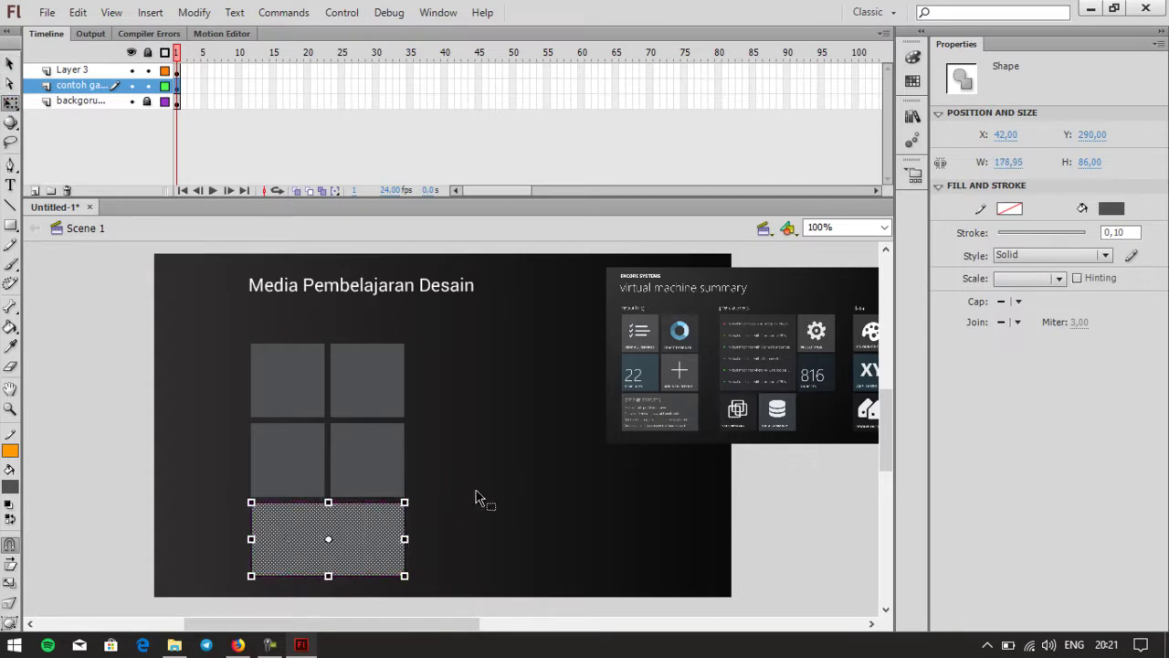
left_click(582, 414)
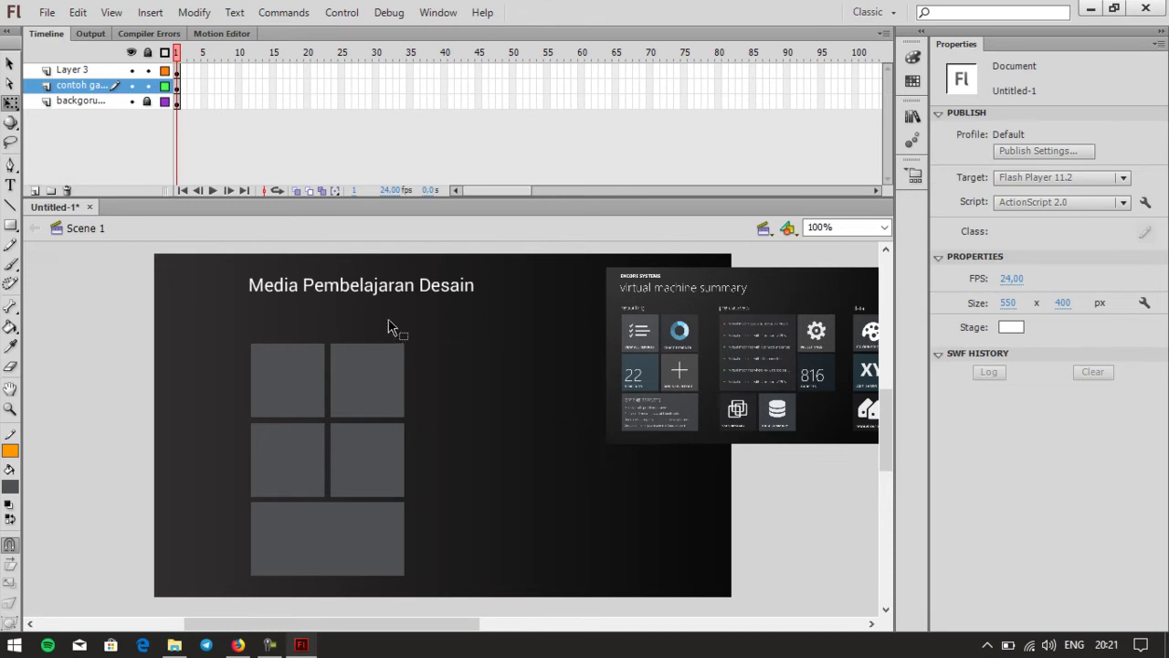
Step: With all layers temporarily displayed as outlines, move the whole group of five tiles up to Y 93
left_click(165, 53)
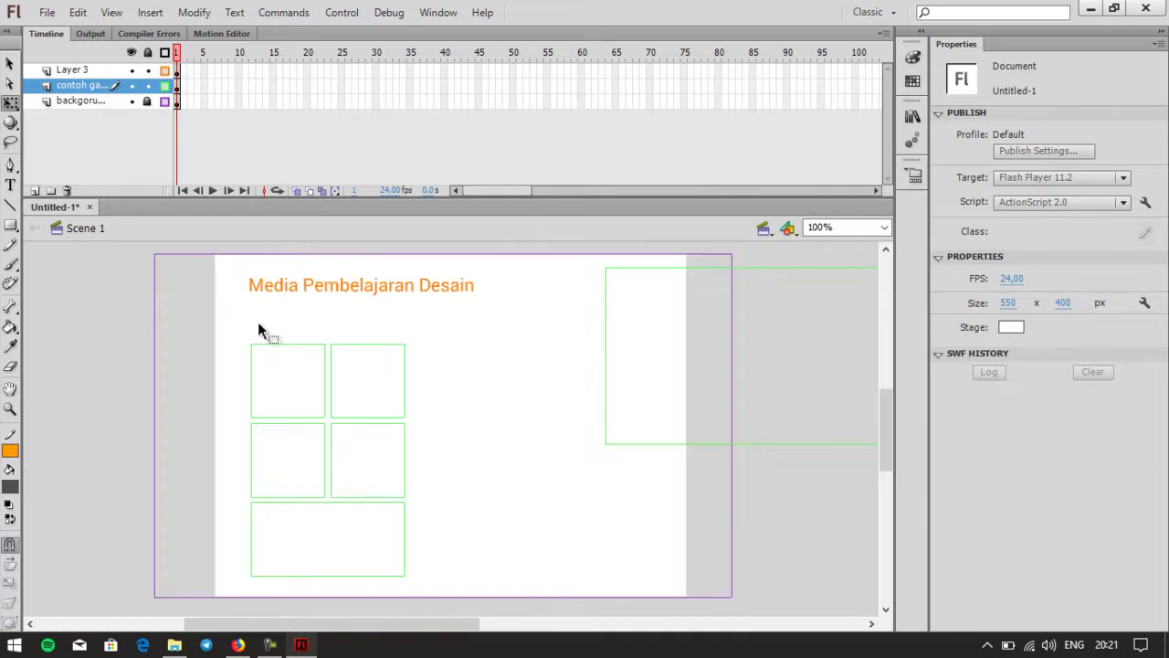
left_click_drag(226, 324, 454, 591)
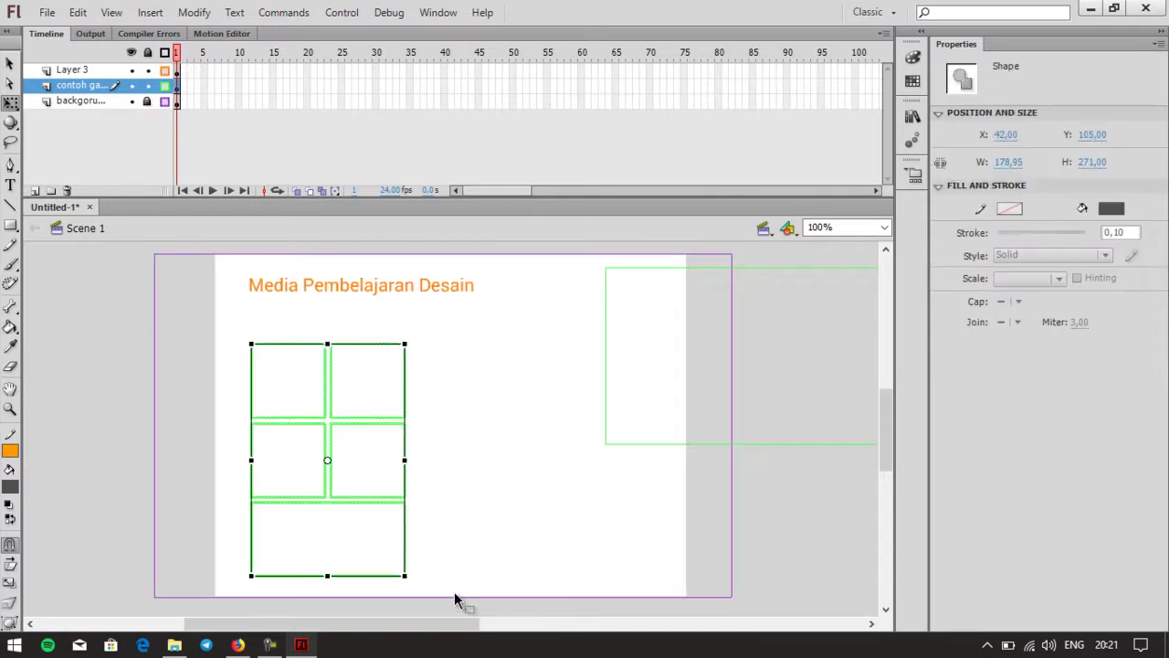
left_click(460, 451)
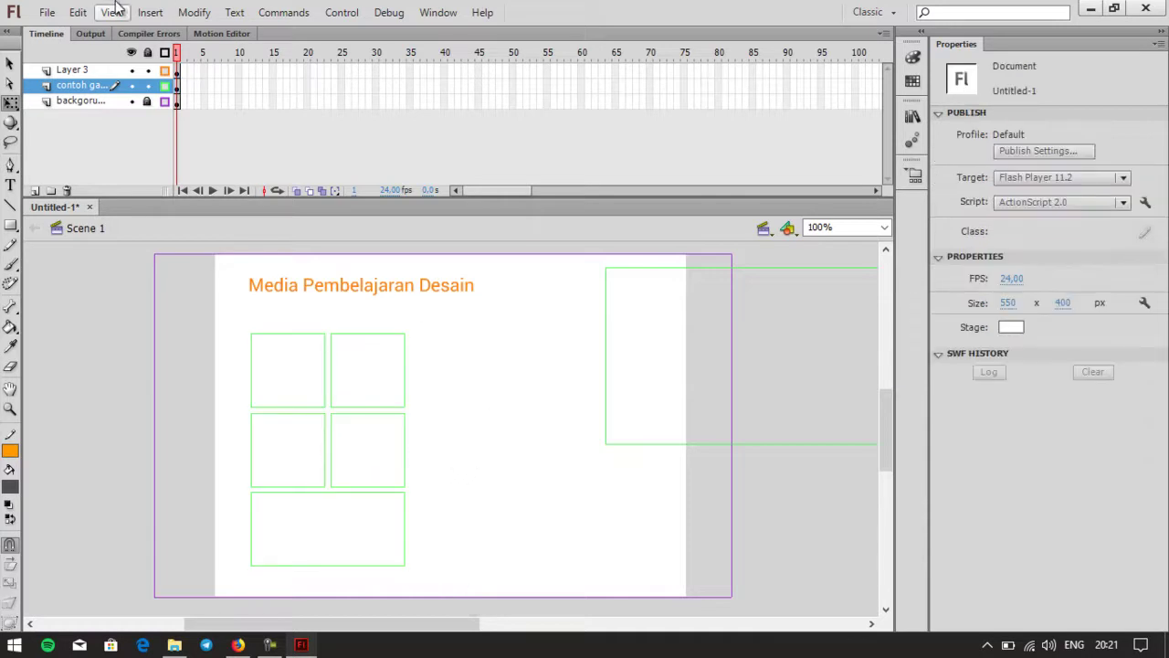
left_click(164, 52)
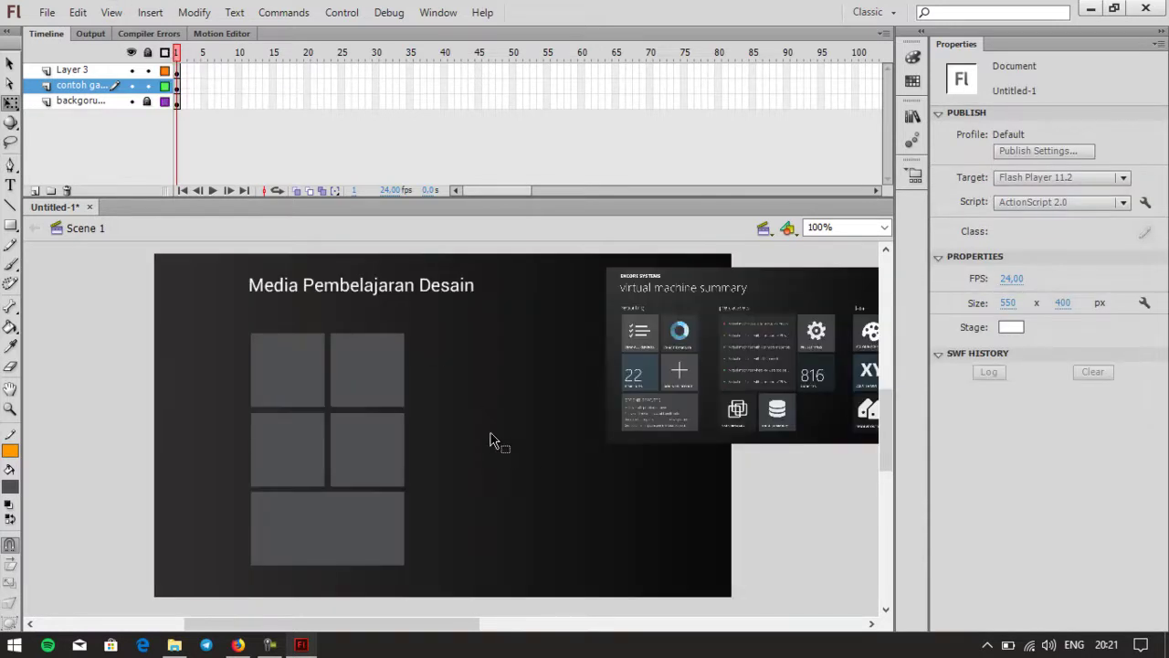
Step: Recolour the first row's right tile with a dark slate grey sampled from the reference bitmap
left_click(356, 361)
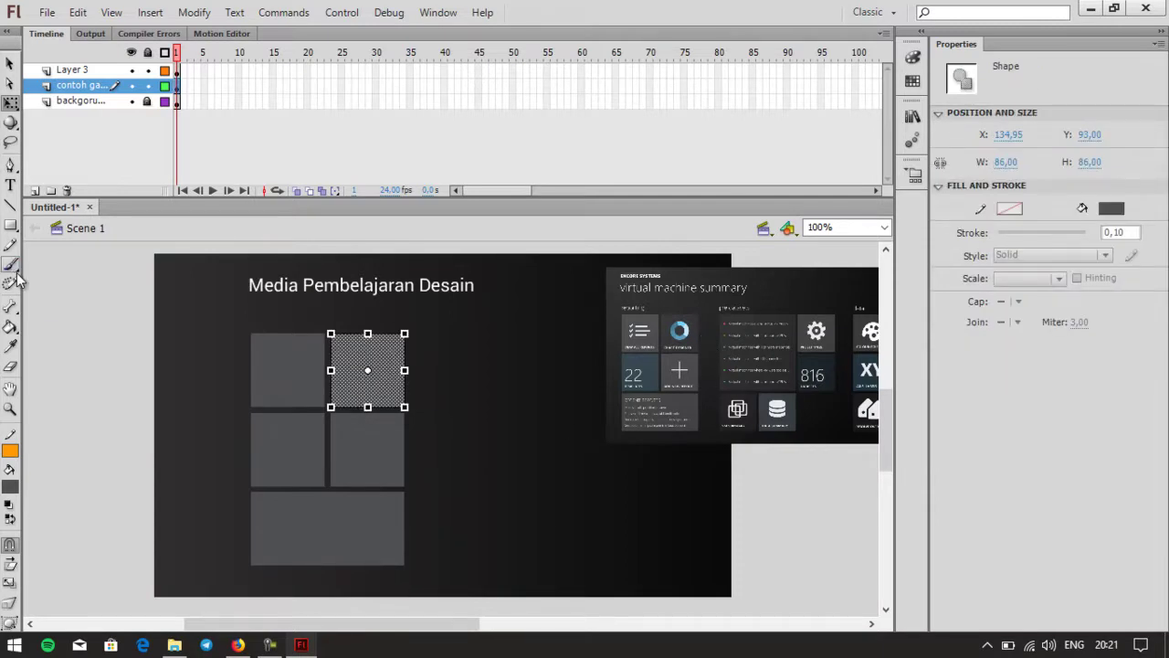
left_click(10, 346)
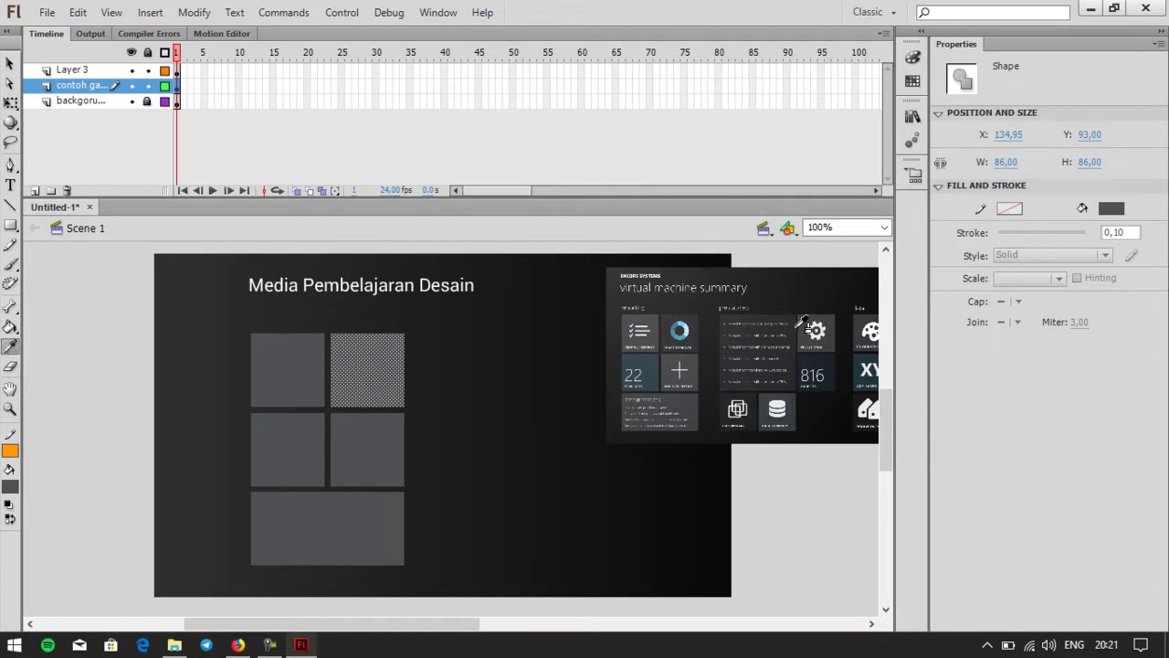
left_click(10, 63)
left_click(209, 349)
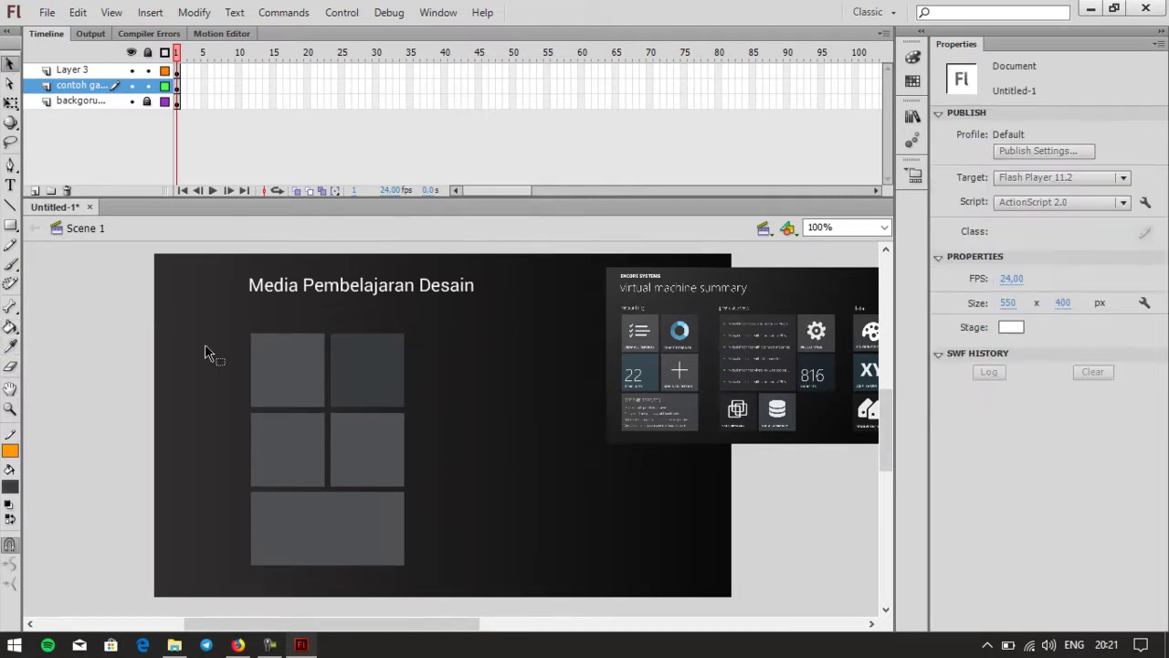
Step: Recolour the second row's left tile with the dark blue sampled from the reference's "22" tile, and select the wide third-row tile
left_click(312, 443)
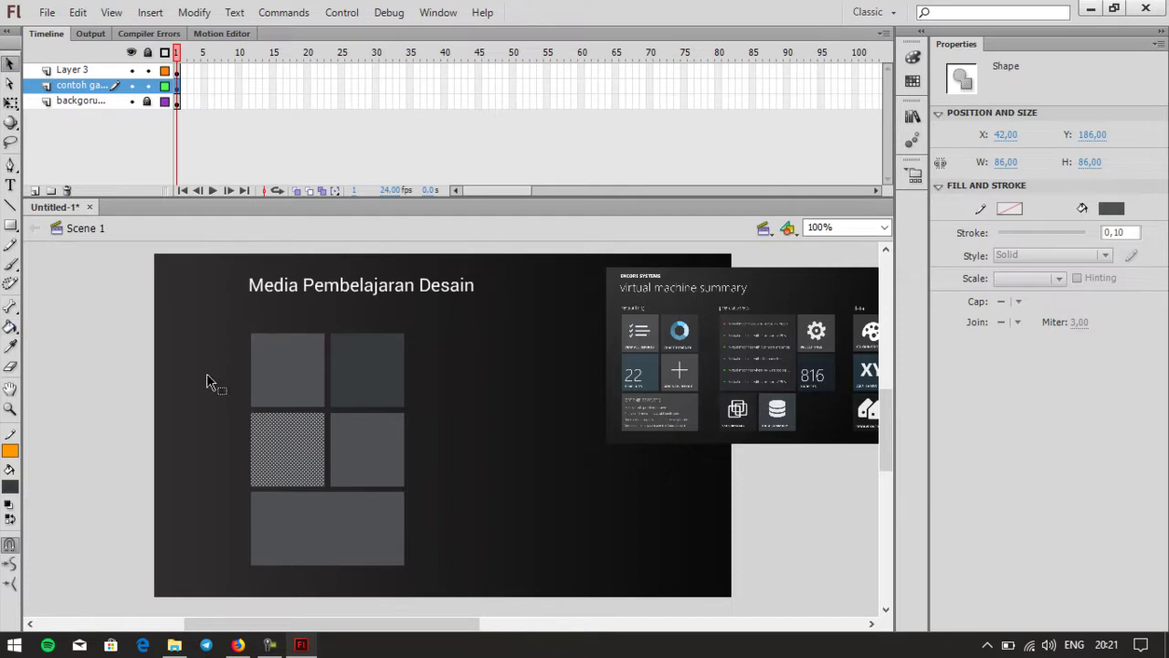
key("i")
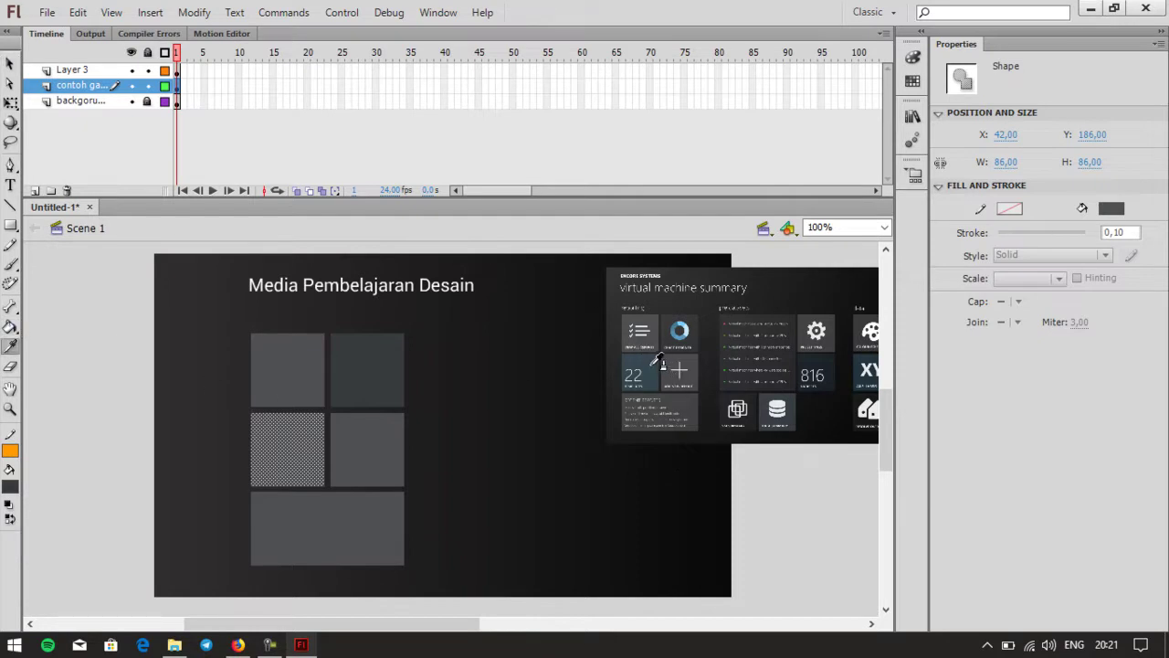
left_click(652, 363)
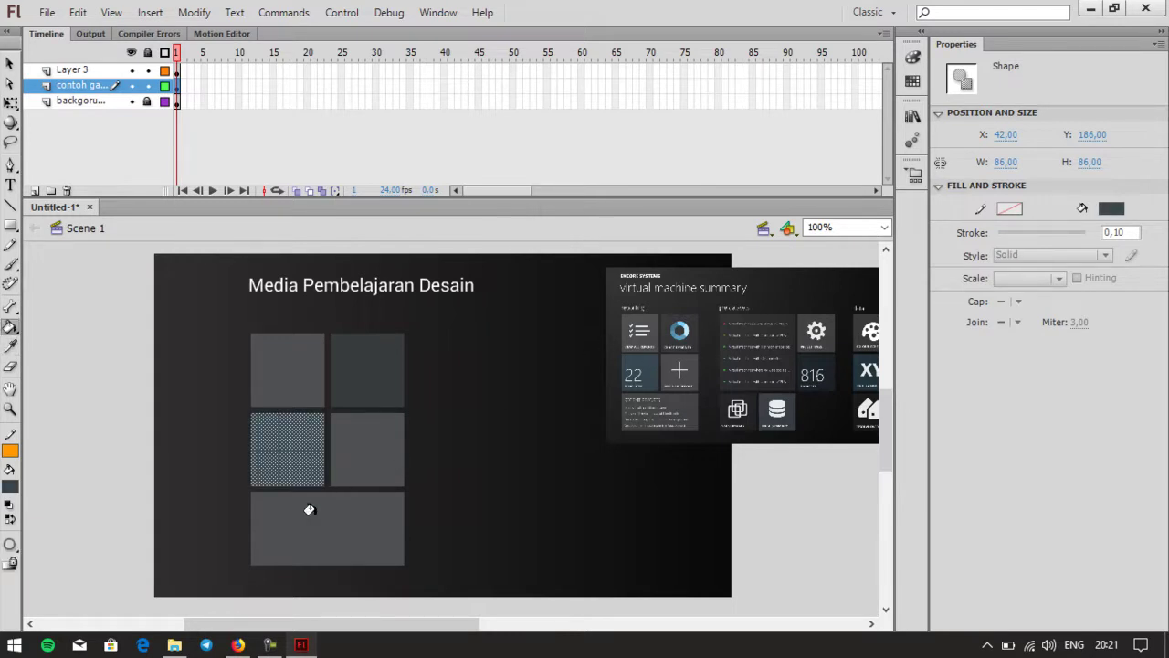
key("v")
left_click(333, 541)
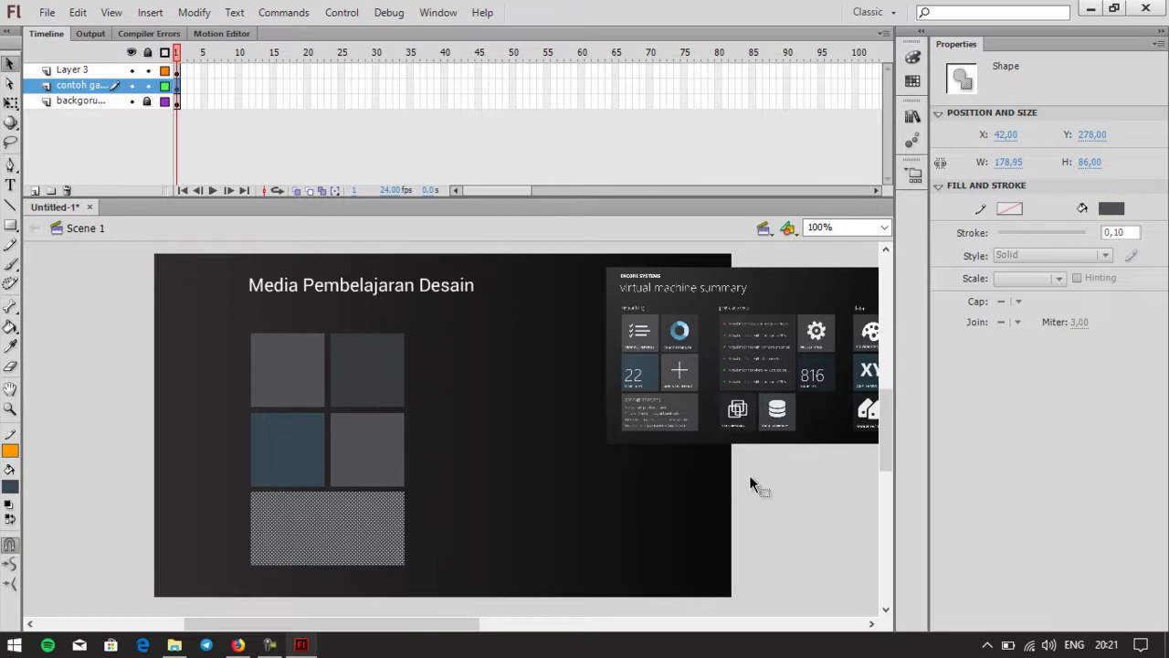
Step: Recolour the wide third-row tile with the dark grey sampled from the reference bitmap
left_click(682, 402)
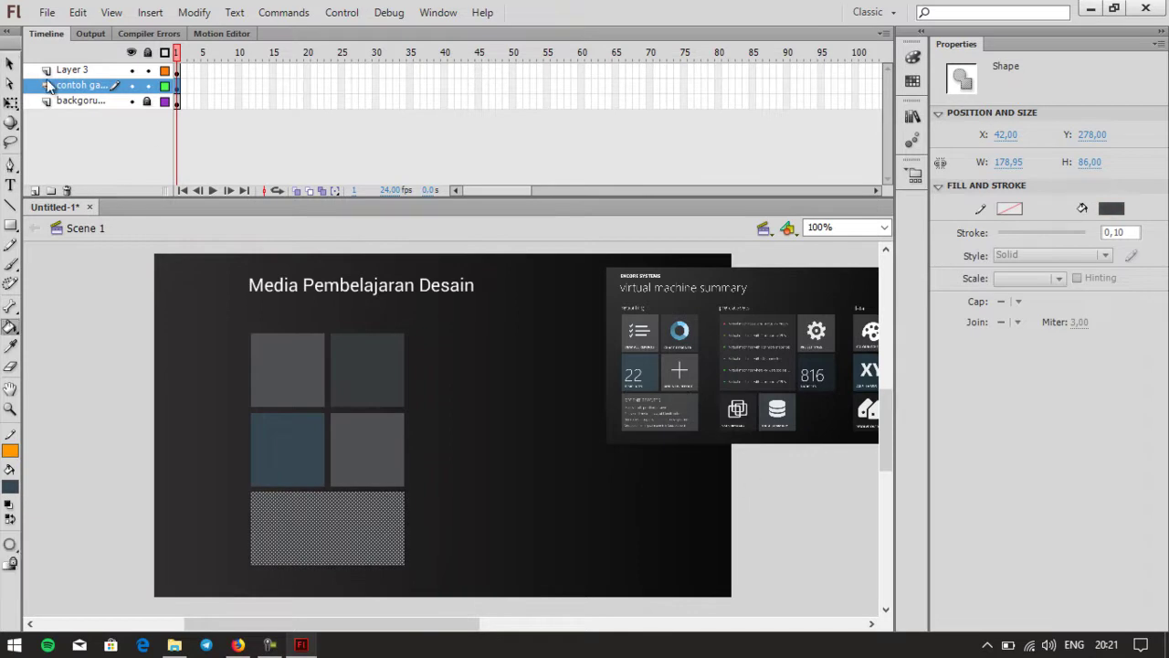
left_click(9, 64)
left_click(505, 448)
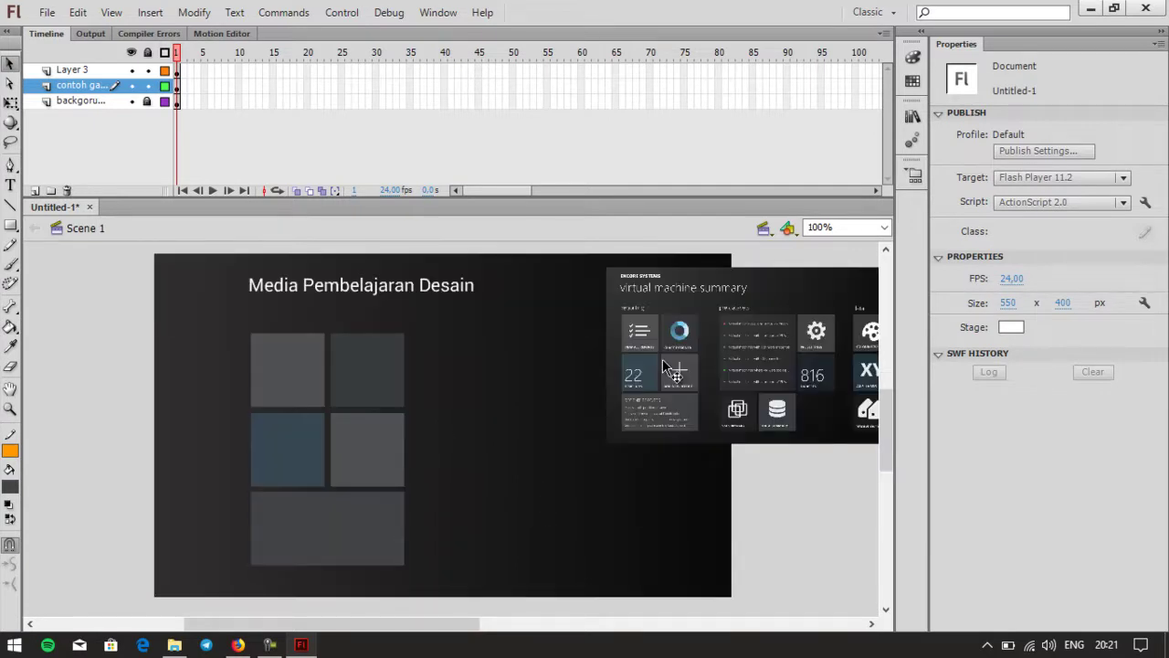
Step: Enlarge the title text "Media Pembelajaran Desain" to a font size of 30 pt
key("ctrl+equal")
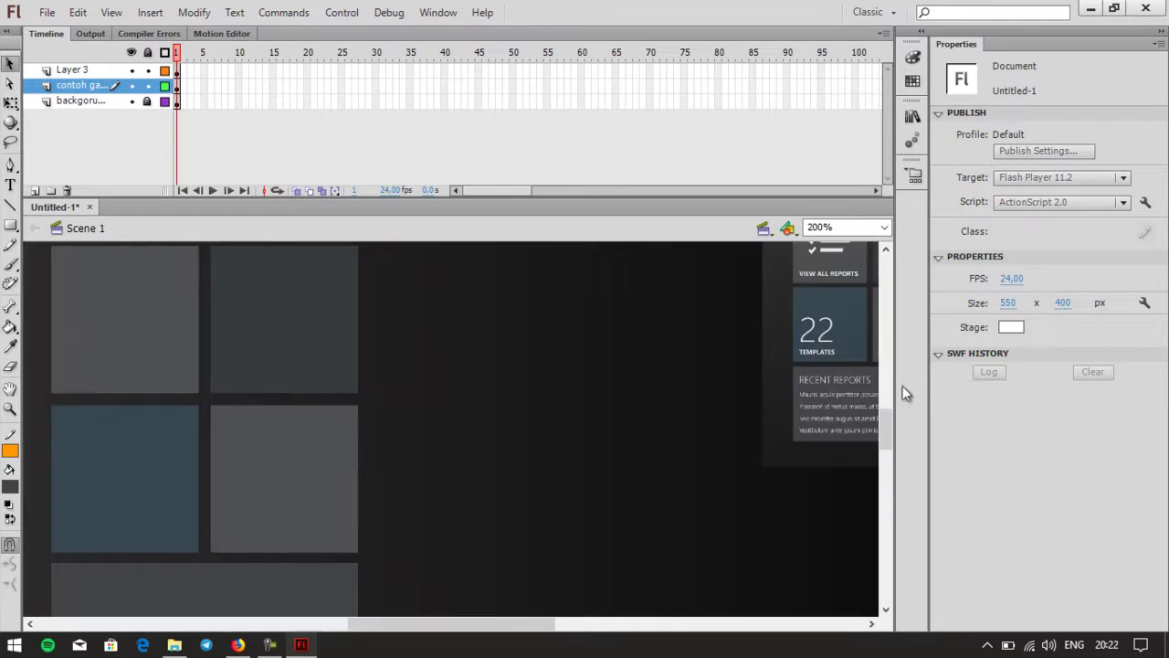
scroll(893, 400, "up", 5)
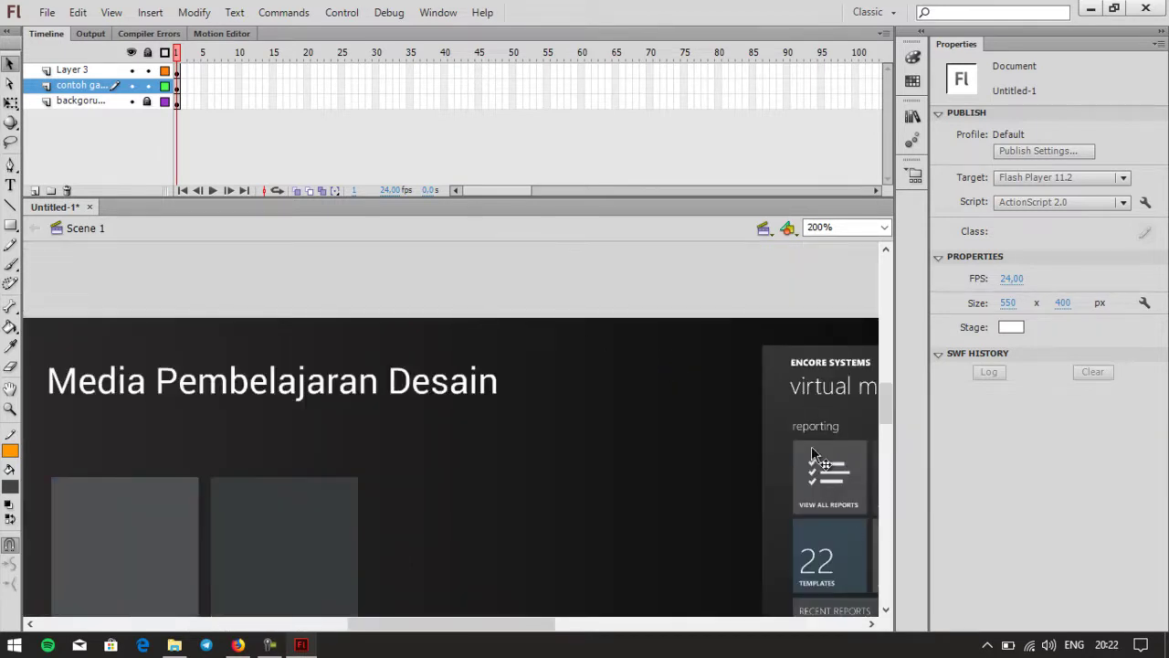
left_click(873, 624)
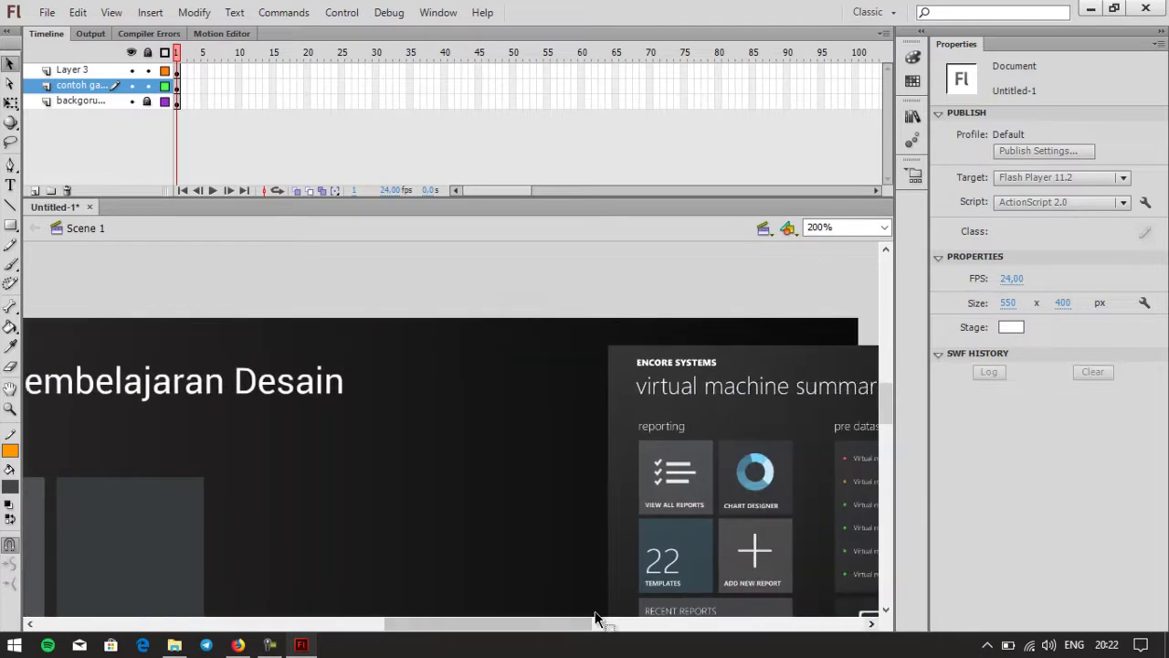
left_click_drag(577, 630, 526, 625)
scroll(379, 496, "down", 2)
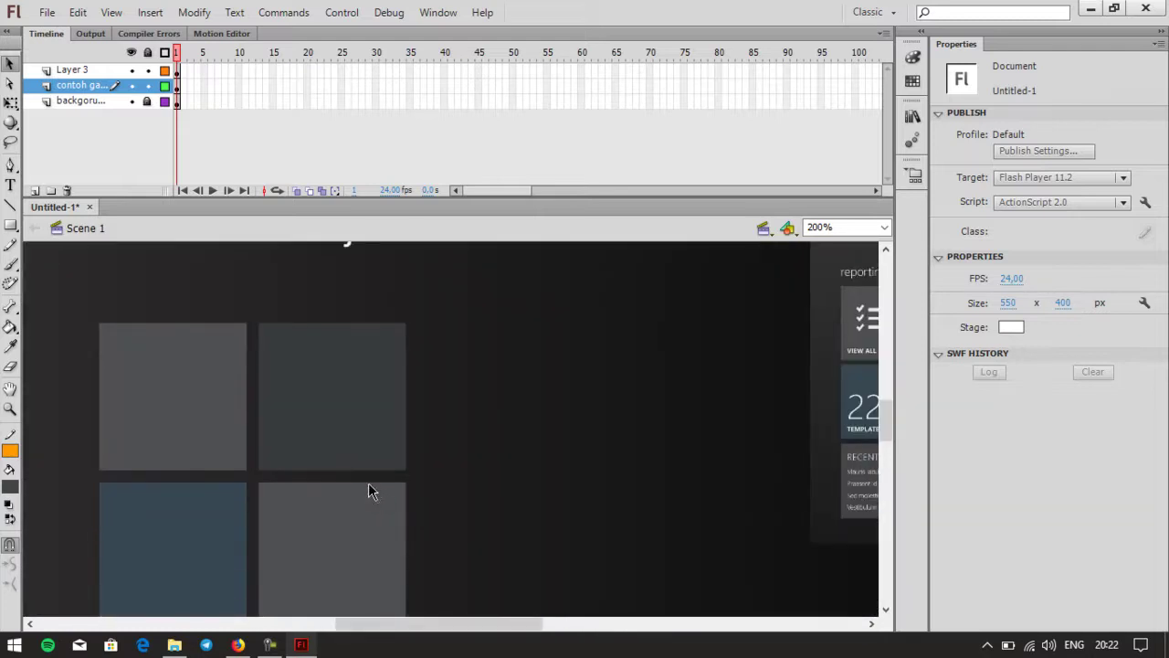
key("ctrl+1")
left_click(388, 343)
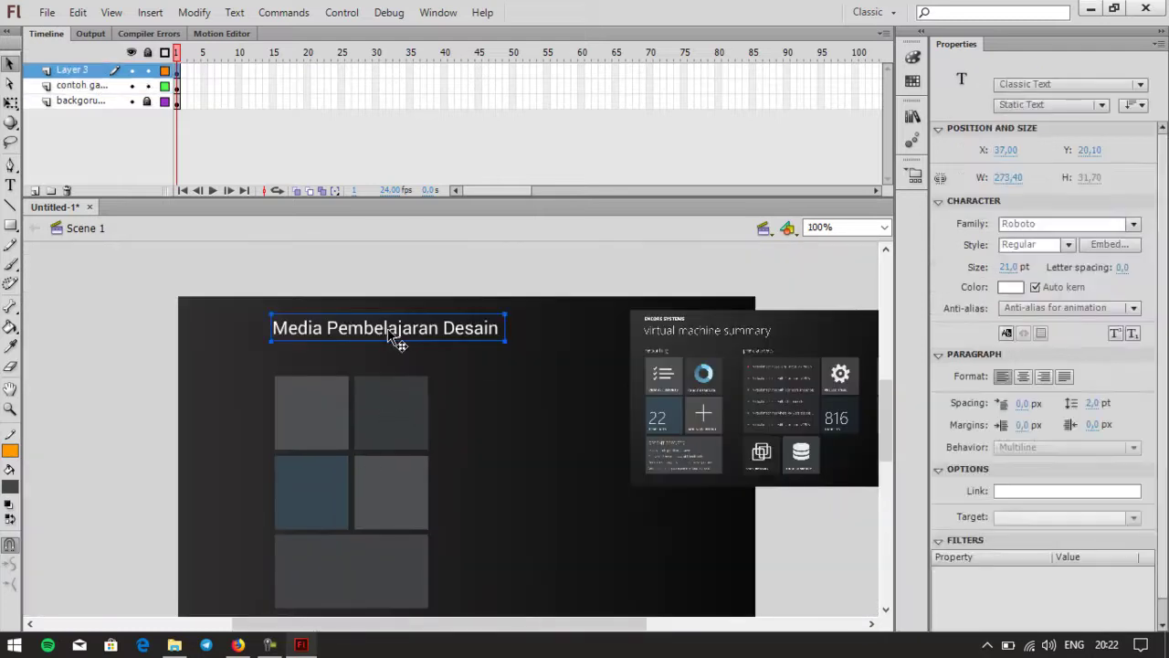
mouse_move(1009, 267)
left_mouse_down()
mouse_move(1042, 267)
mouse_move(1009, 267)
left_mouse_up()
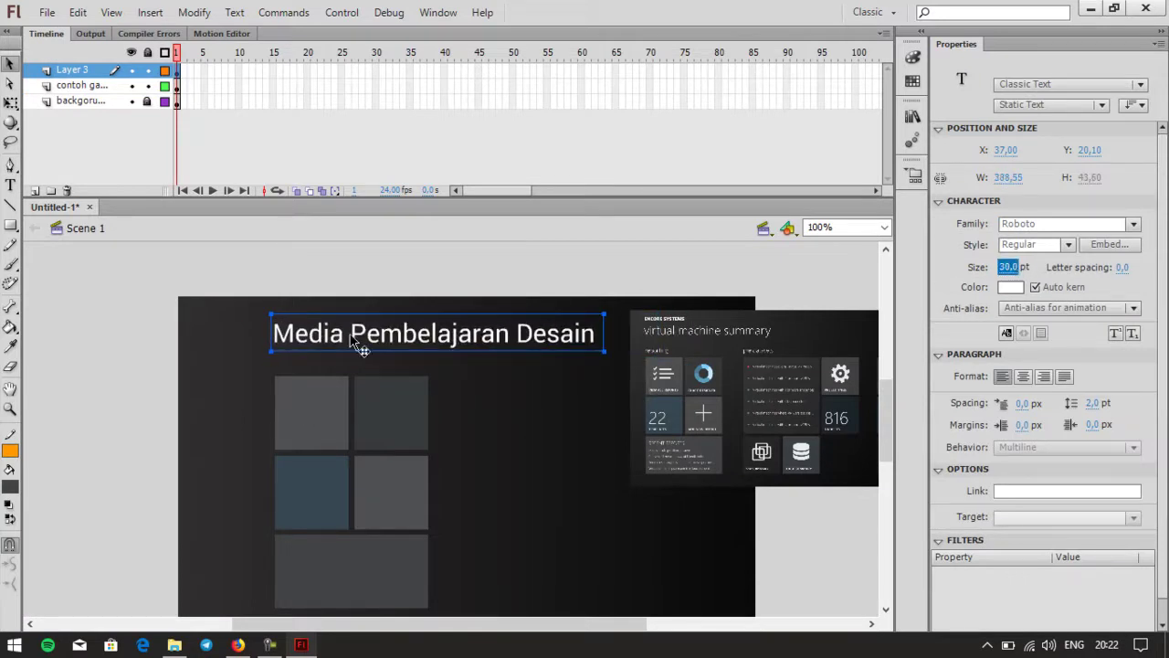
Step: Change the title's Roboto style to Light and move the title slightly down towards the tiles
left_click(1068, 245)
left_click(1042, 315)
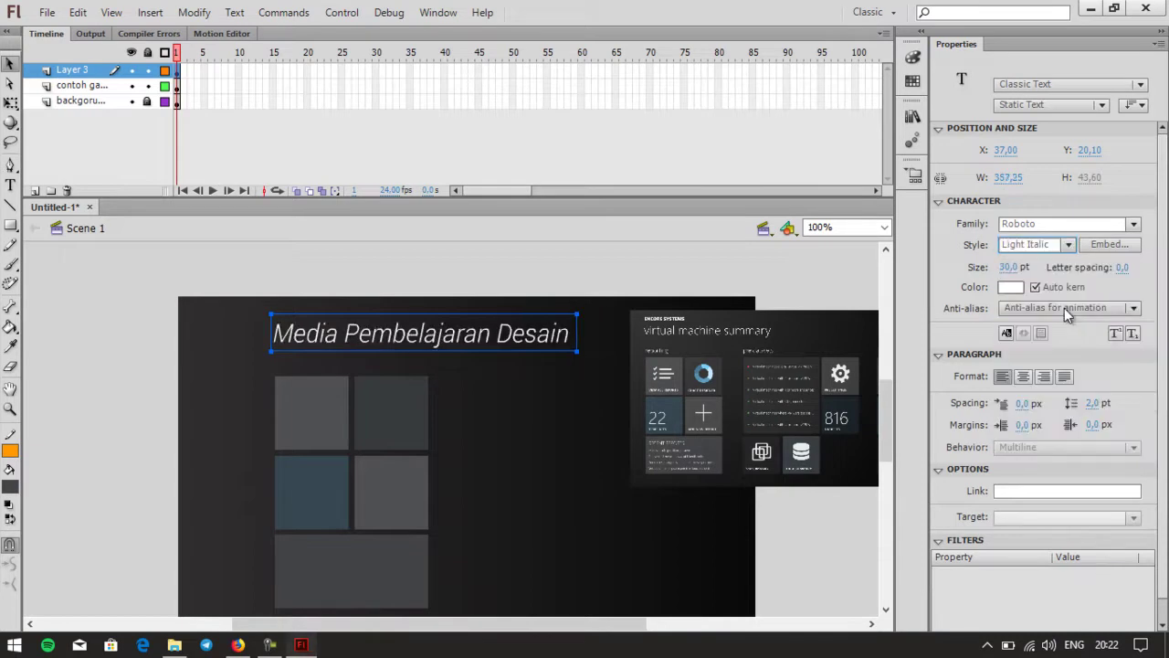
left_click(1070, 245)
left_click(1062, 295)
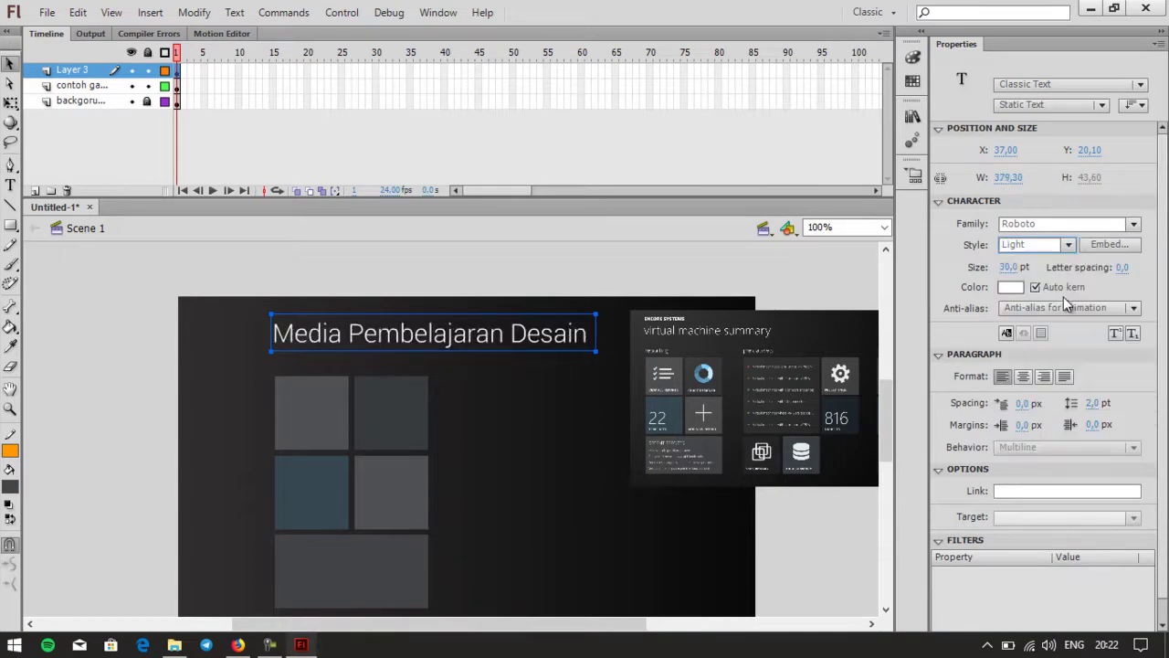
left_click(516, 291)
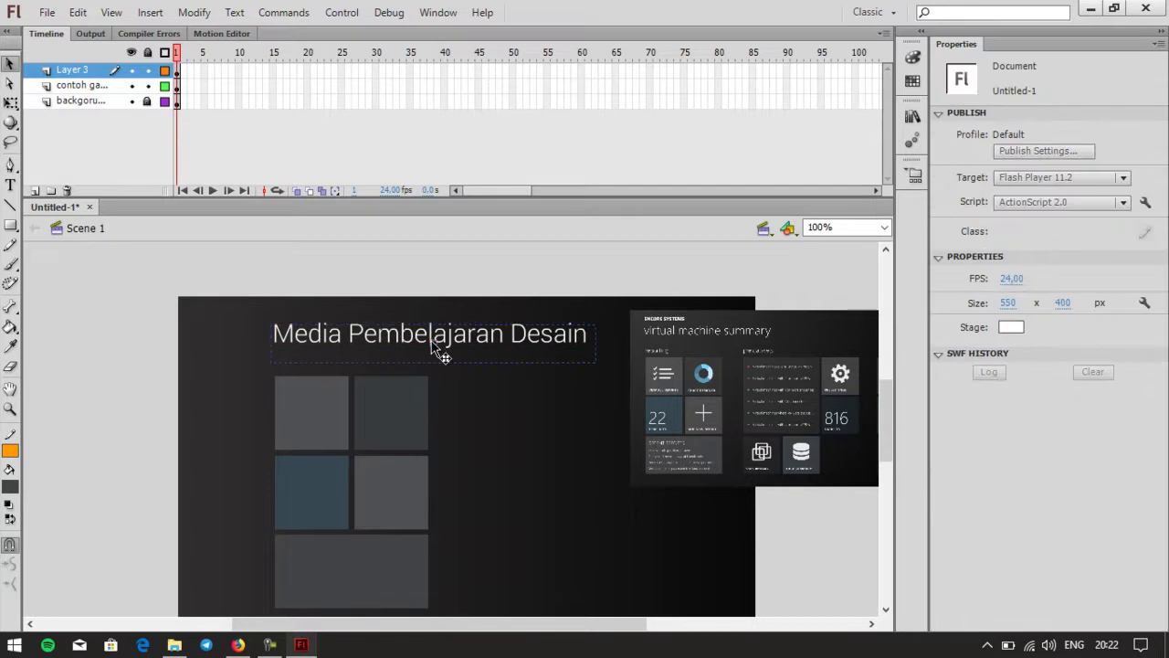
left_click(437, 351)
left_click(442, 270)
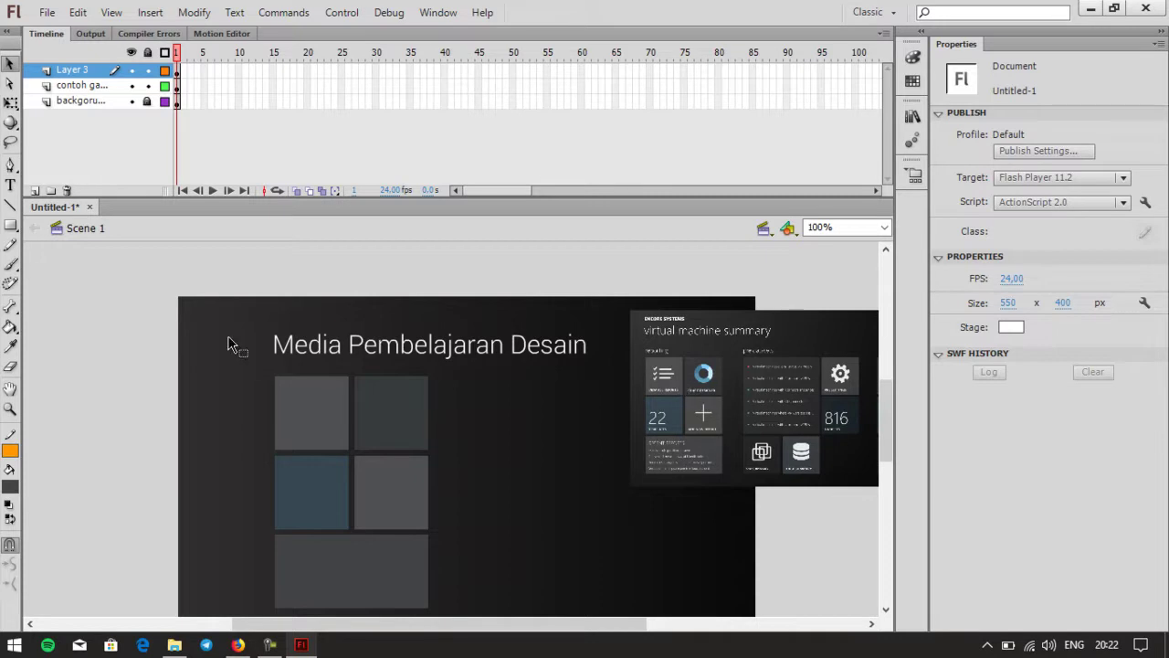
Step: Draw three stacked horizontal lines, about 36 to 40 px long, on the first row's left tile with the Line tool
left_click(10, 205)
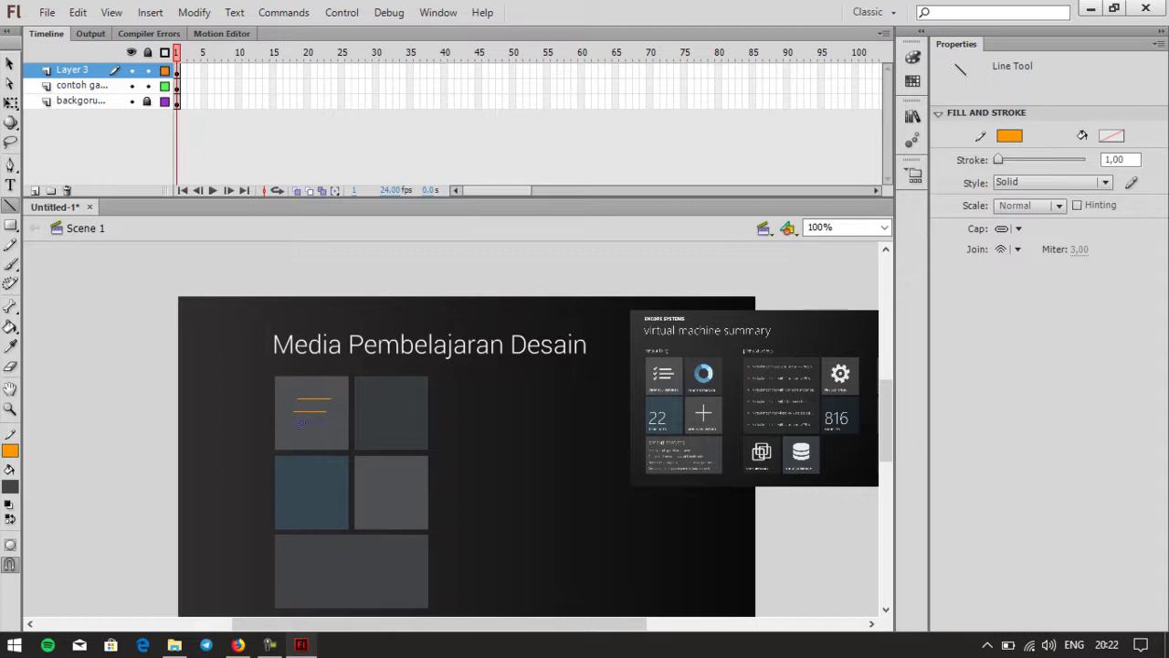
left_click(9, 62)
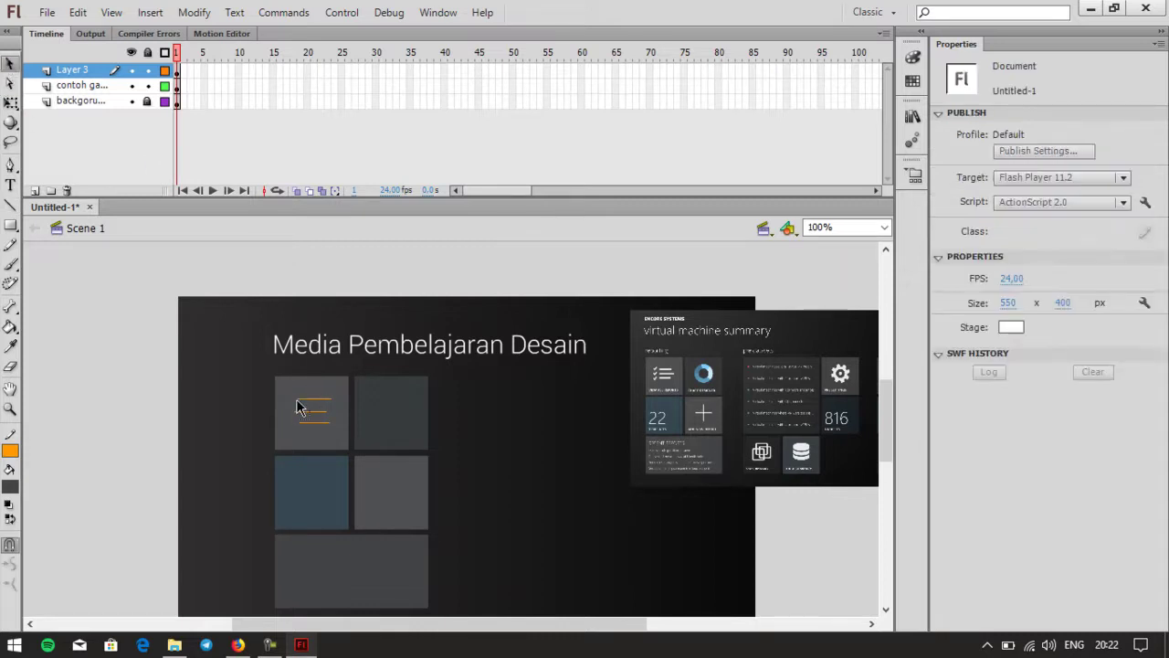
Step: Select all three lines on the first tile and change their stroke colour to white
key("ctrl+equal")
scroll(565, 457, "up", 2)
scroll(566, 457, "down", 2)
left_click_drag(511, 624, 481, 614)
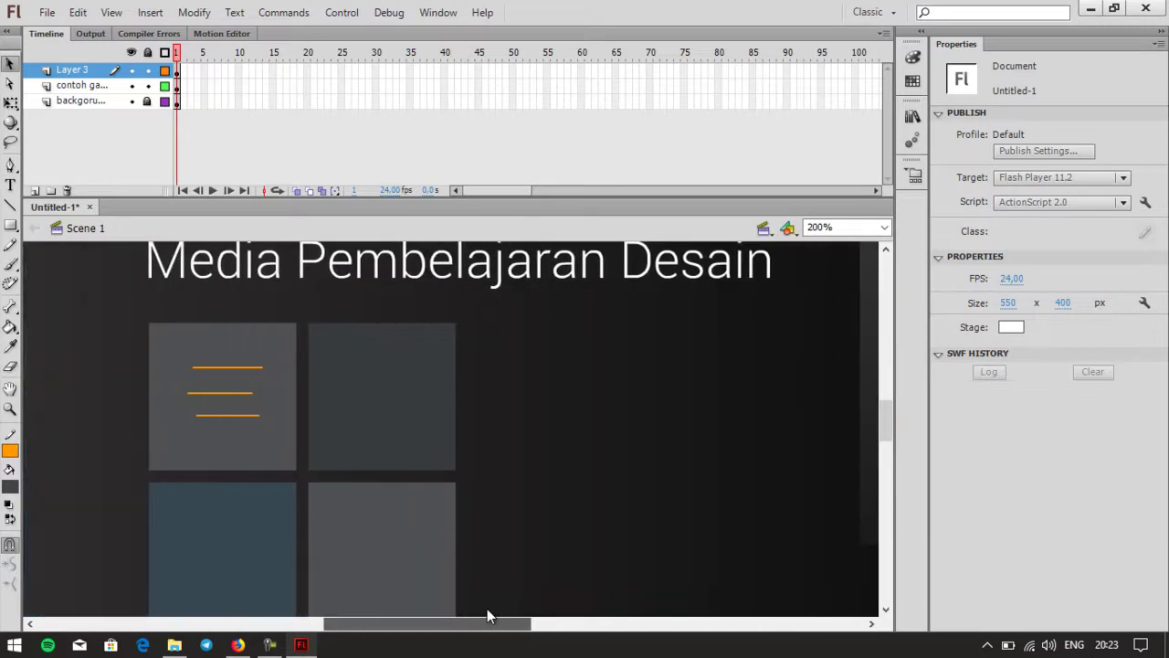
left_click(217, 368)
left_click(228, 394, "shift")
left_click(236, 415, "shift")
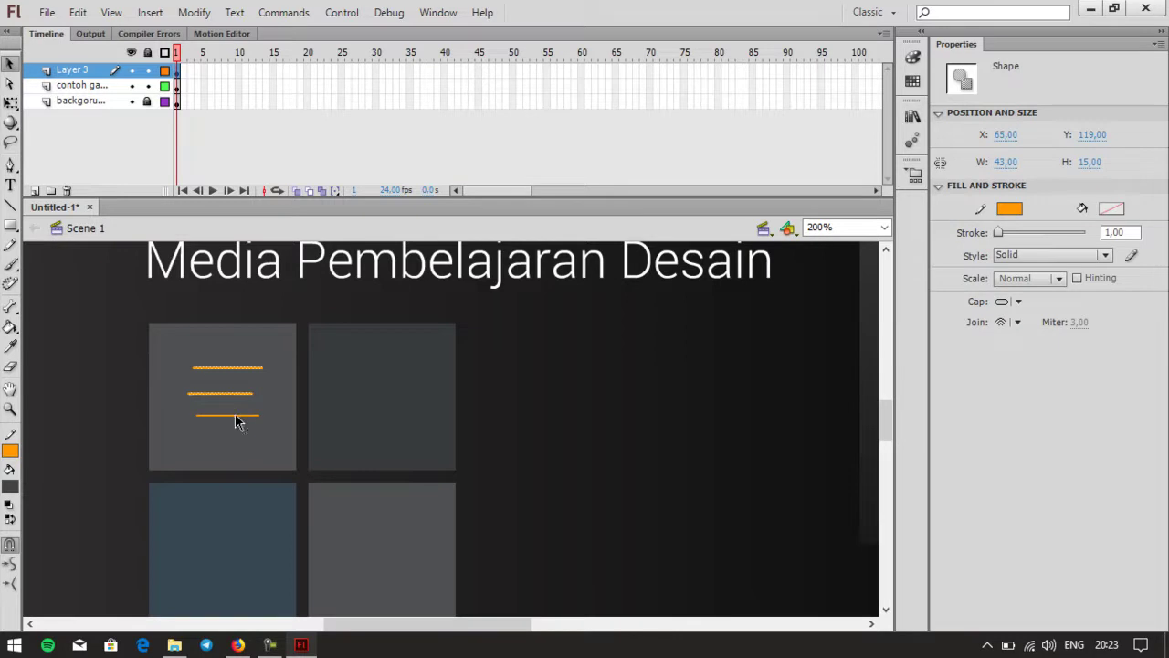
left_click(10, 450)
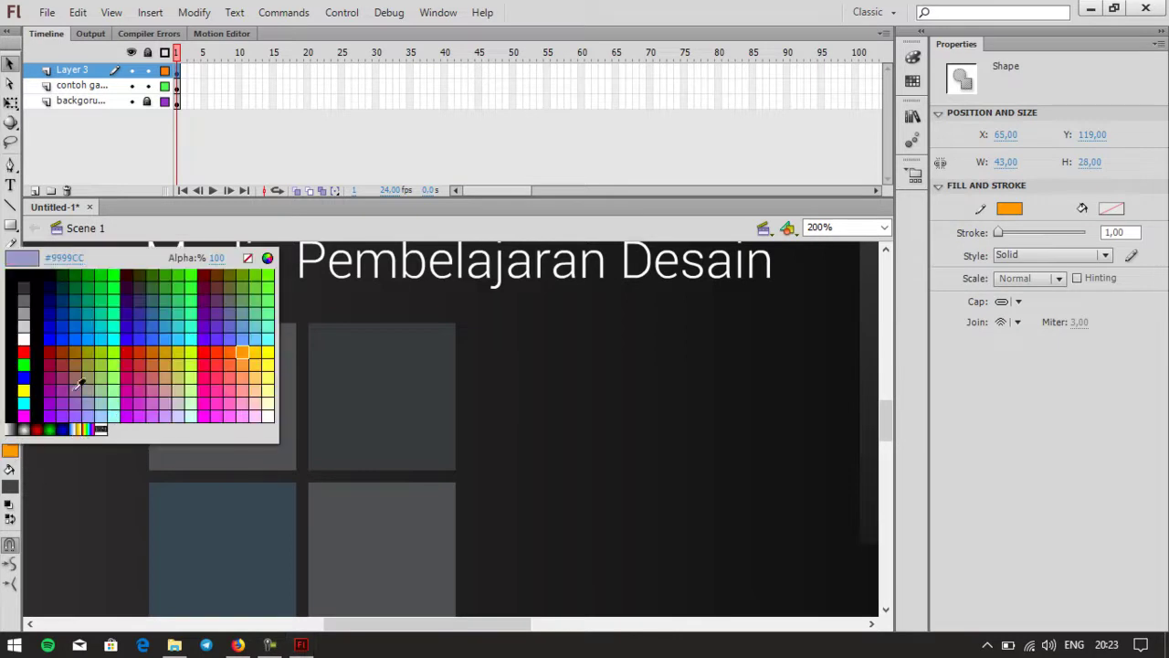
left_click(26, 336)
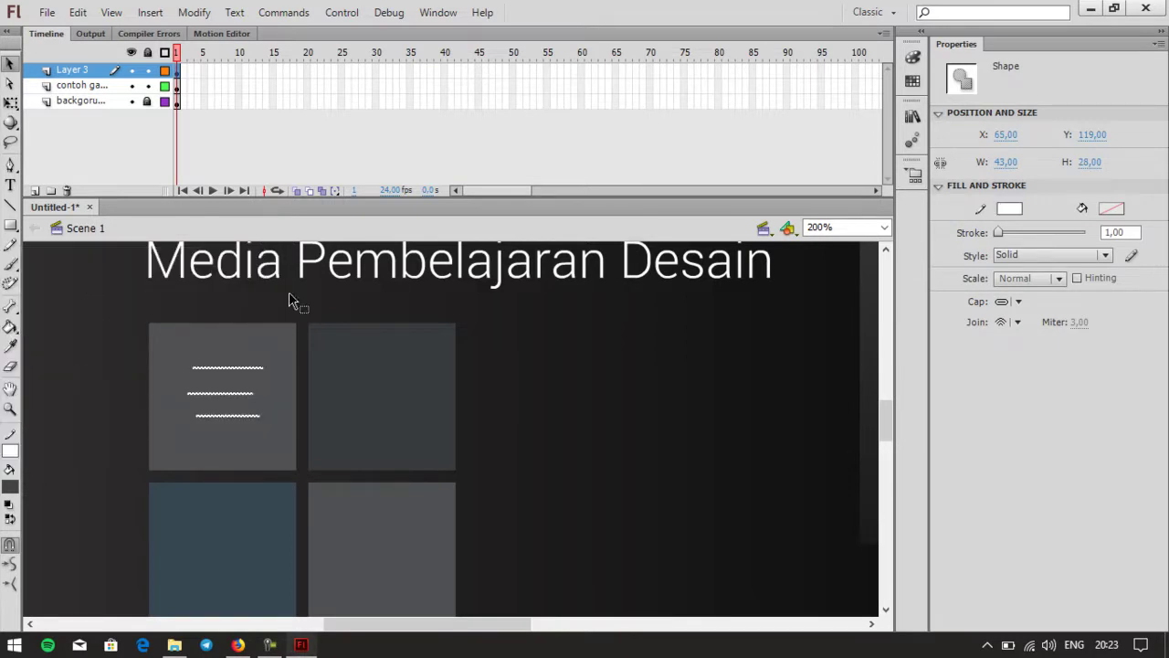
Step: Thicken the three white lines to a stroke of about 6.85 and set their cap to None
left_click_drag(1002, 234, 1006, 231)
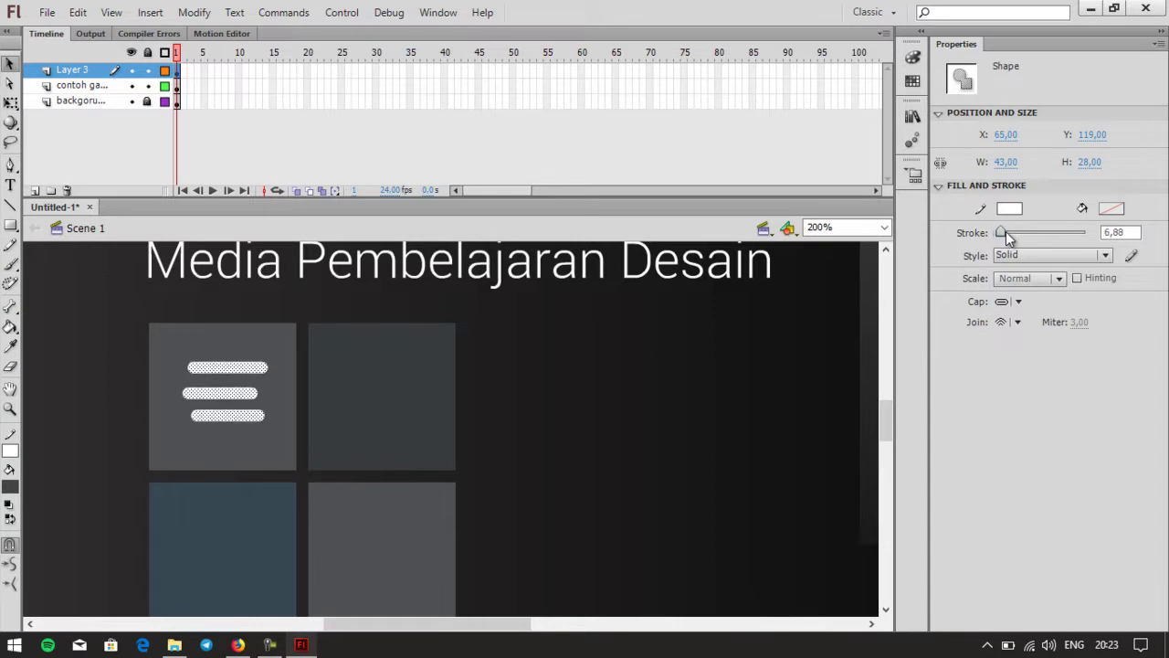
left_click(1017, 302)
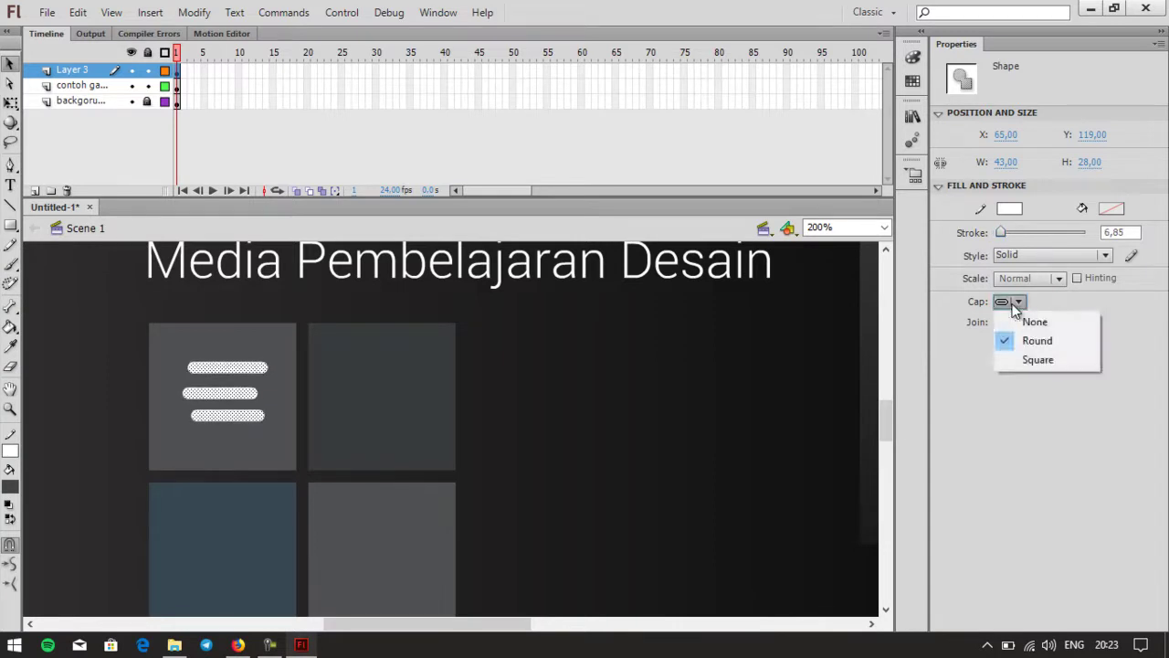
left_click(1021, 317)
left_click(566, 410)
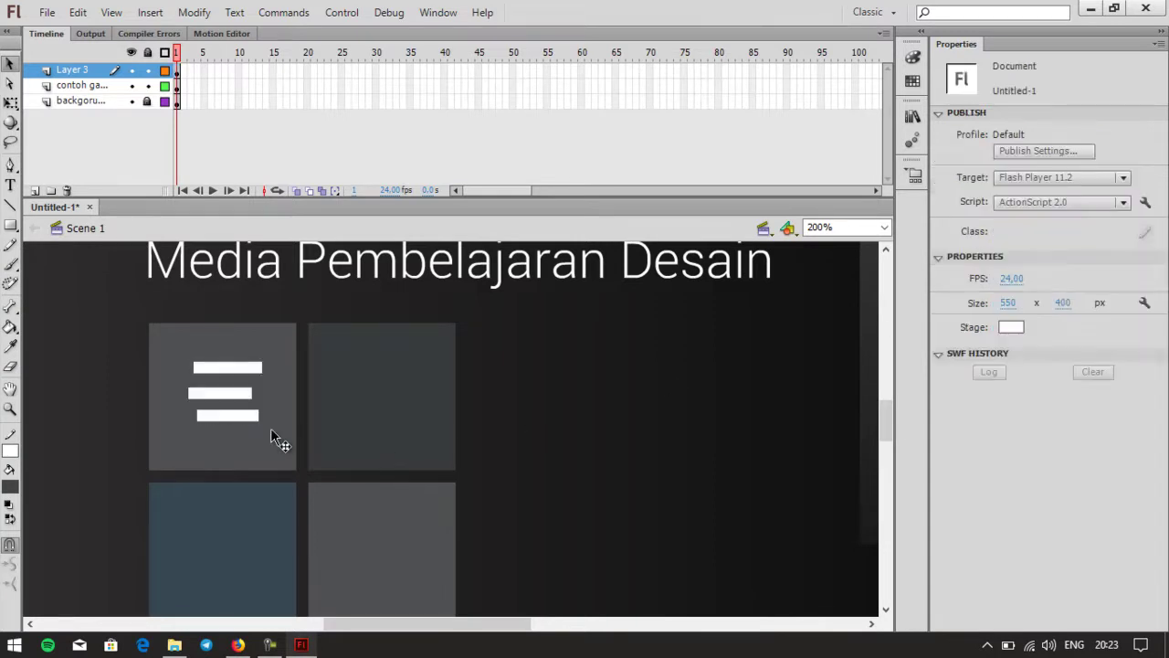
Step: Nudge the icon's top bar slightly down and move the bottom bar right and down to about X 74, Y 150
left_click(248, 369)
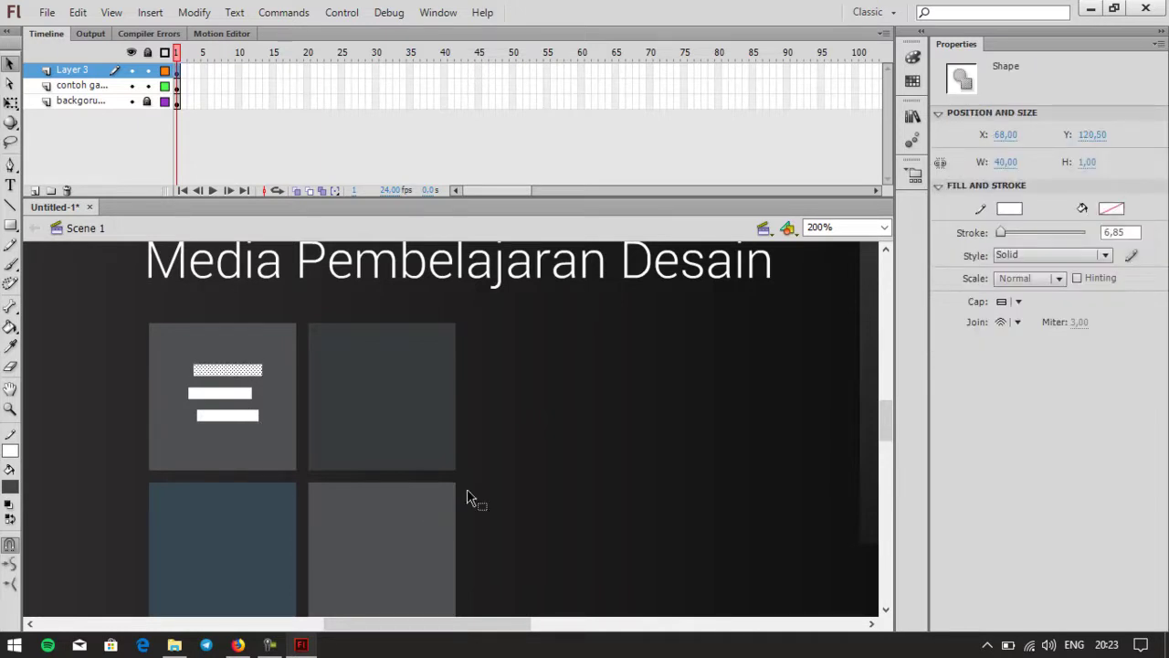
left_click(399, 478)
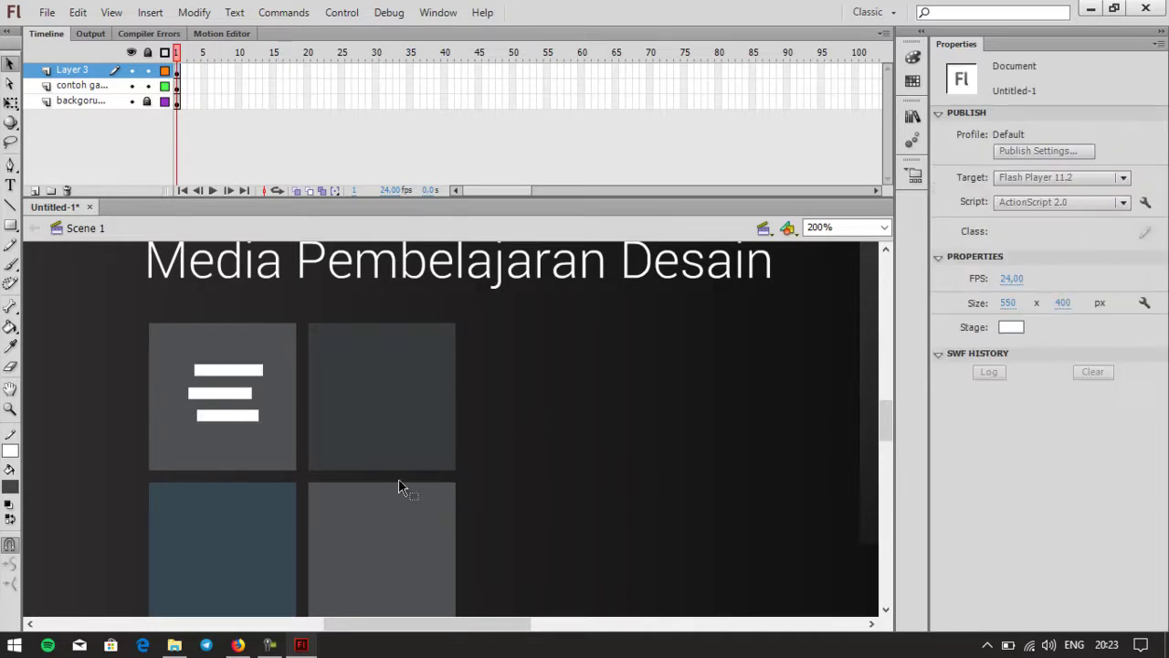
left_click(230, 418)
key("Right")
key("Right")
key("Right")
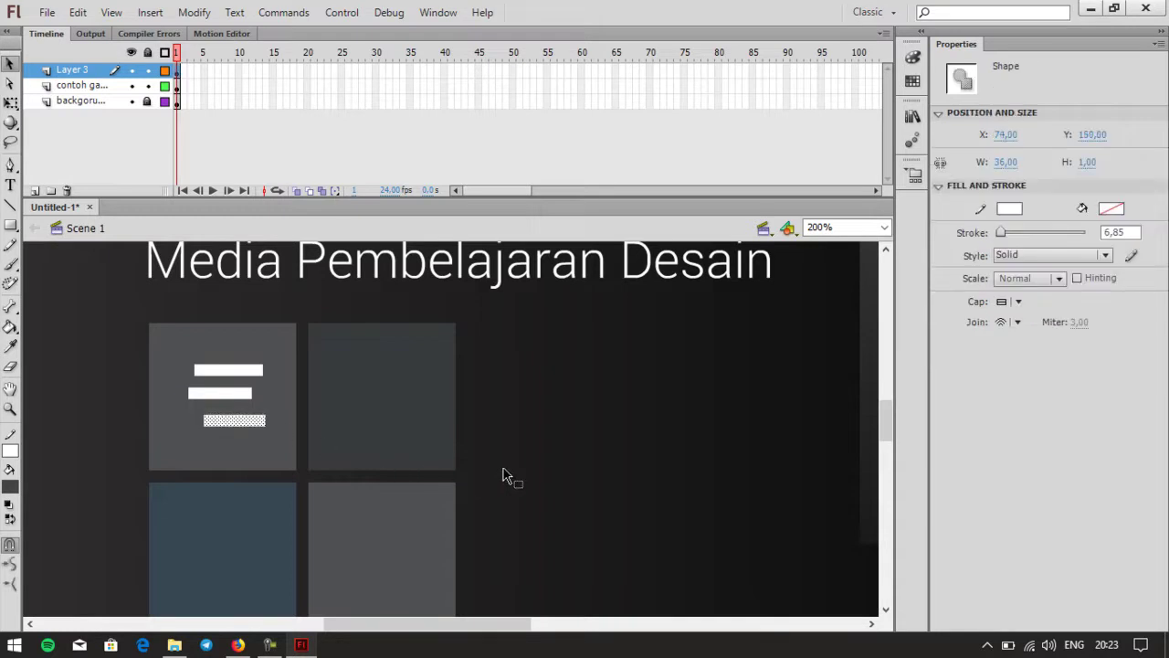
key("Down")
left_click(439, 470)
Step: Nudge the icon's top bar up and to the right to offset it from the middle bar
left_click(251, 370)
key("Up")
key("Up")
key("Up")
key("Right")
key("Right")
key("Right")
left_click(566, 461)
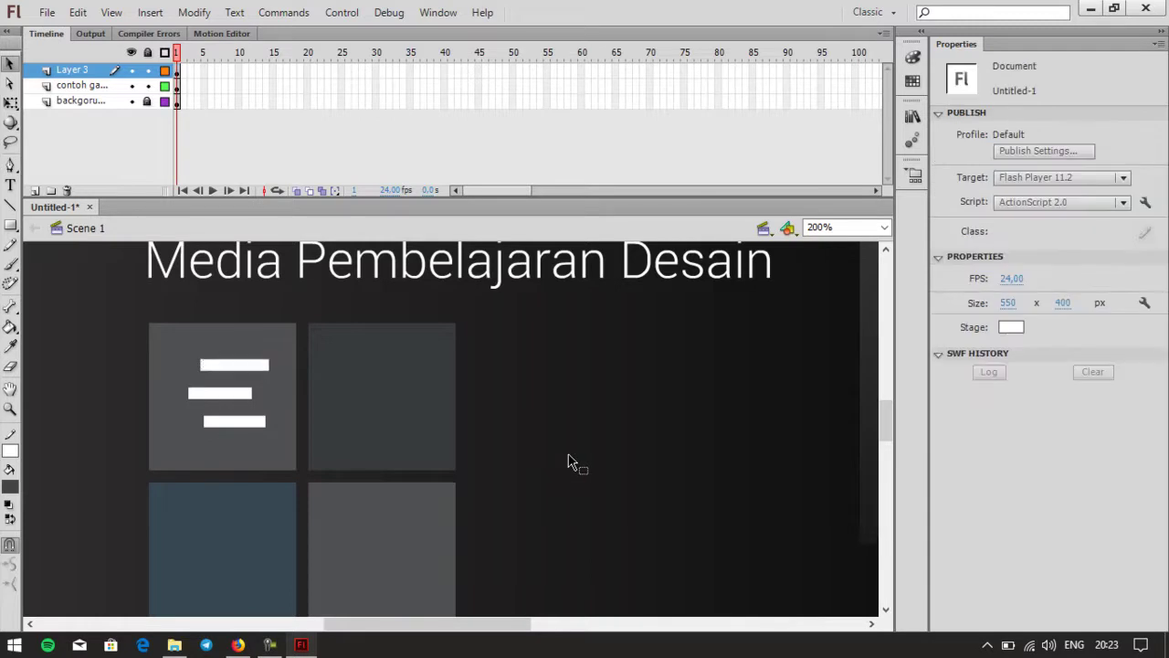
Step: Draw a white plus sign about 71 px wide from two crossing lines in the empty area beside the tiles
scroll(576, 511, "down", 2)
mouse_move(514, 628)
left_mouse_down()
mouse_move(596, 625)
mouse_move(517, 627)
left_mouse_up()
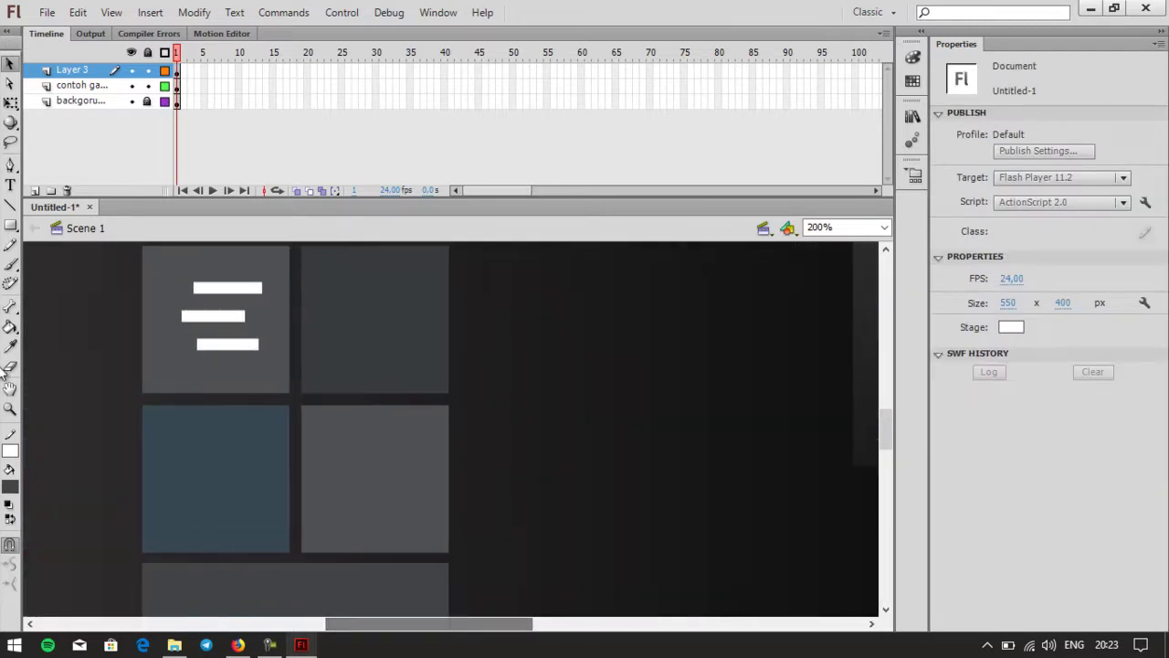
left_click(10, 204)
left_click_drag(643, 537, 620, 527)
left_click_drag(561, 466, 683, 477)
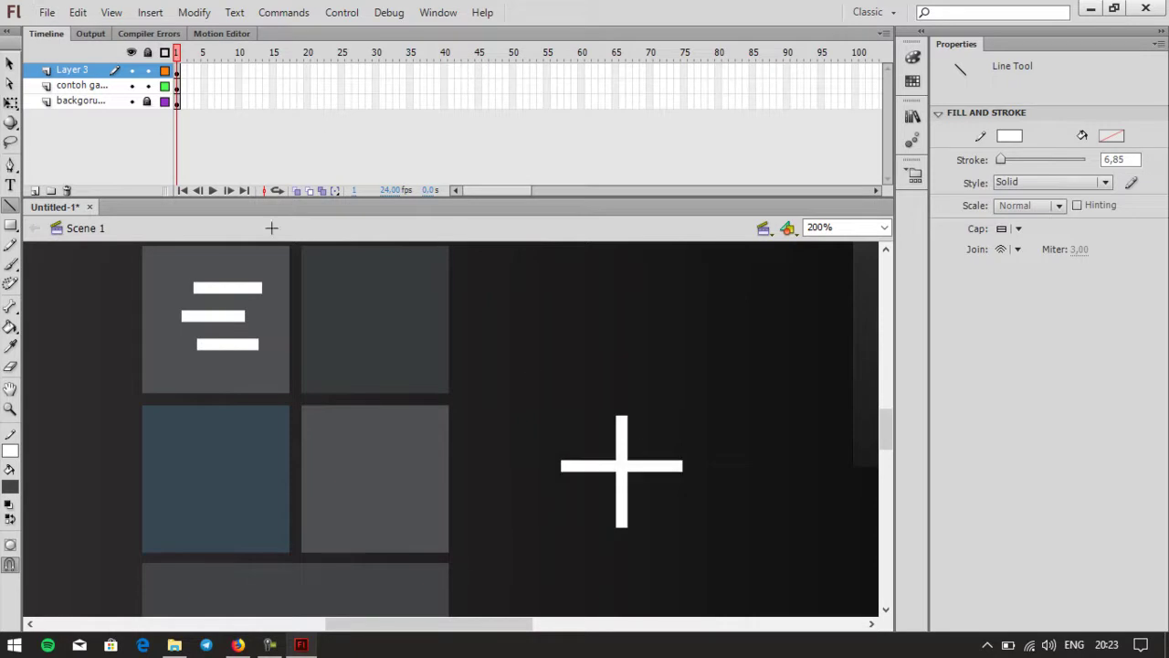
Step: Shorten the plus sign's lower arm with Free Transform, making the whole sign about 62.5 px tall
key("v")
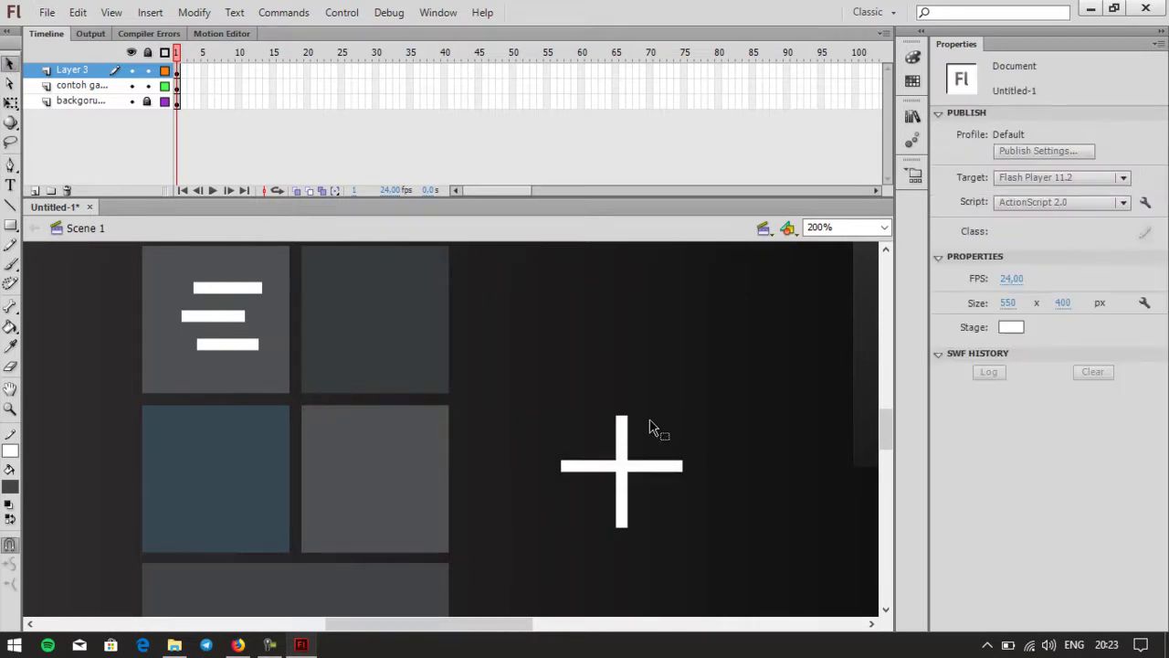
left_click(626, 441)
key("q")
left_click_drag(626, 411, 623, 530)
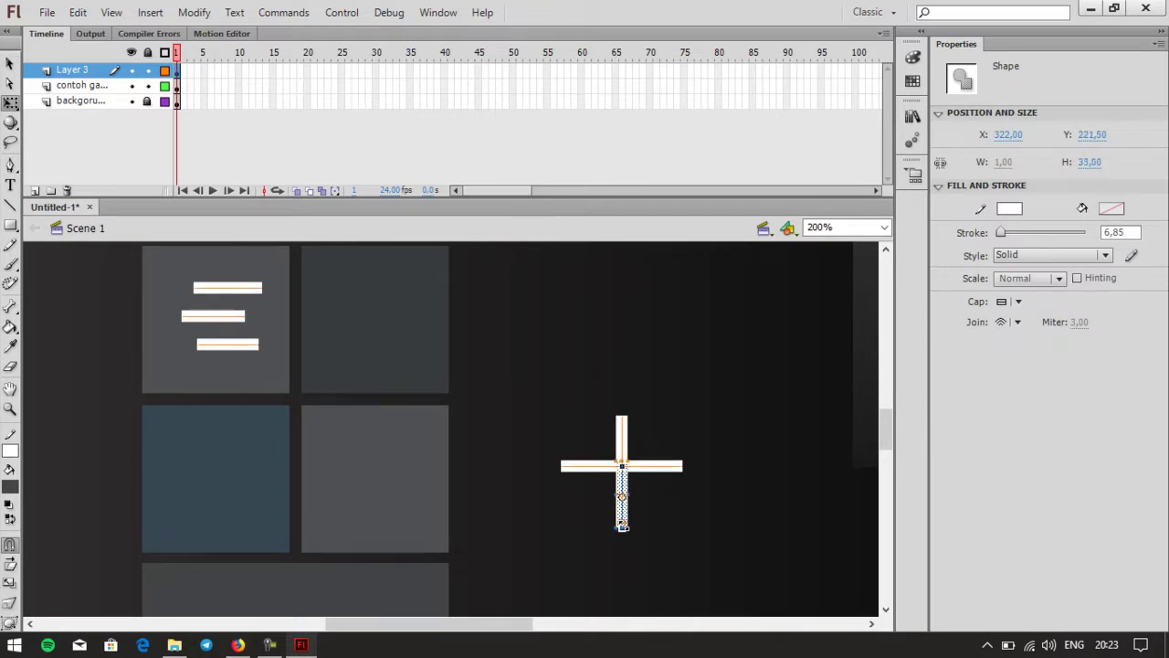
left_click(676, 512)
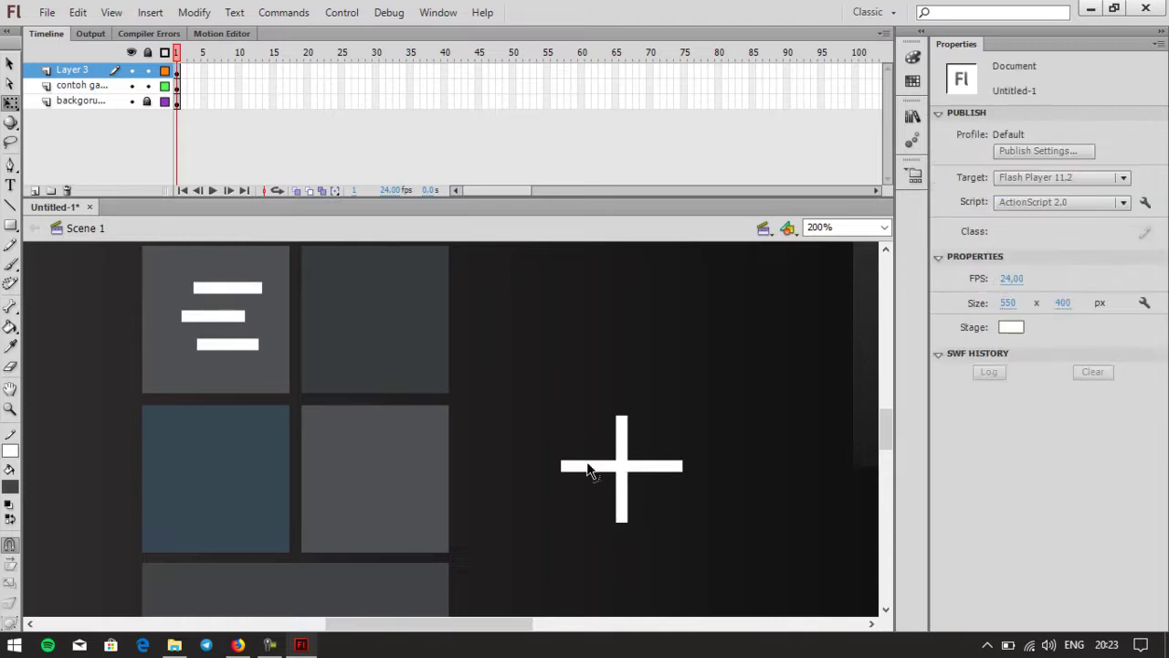
Step: Select the whole plus sign and set its stroke to 3
left_click_drag(553, 399, 745, 582)
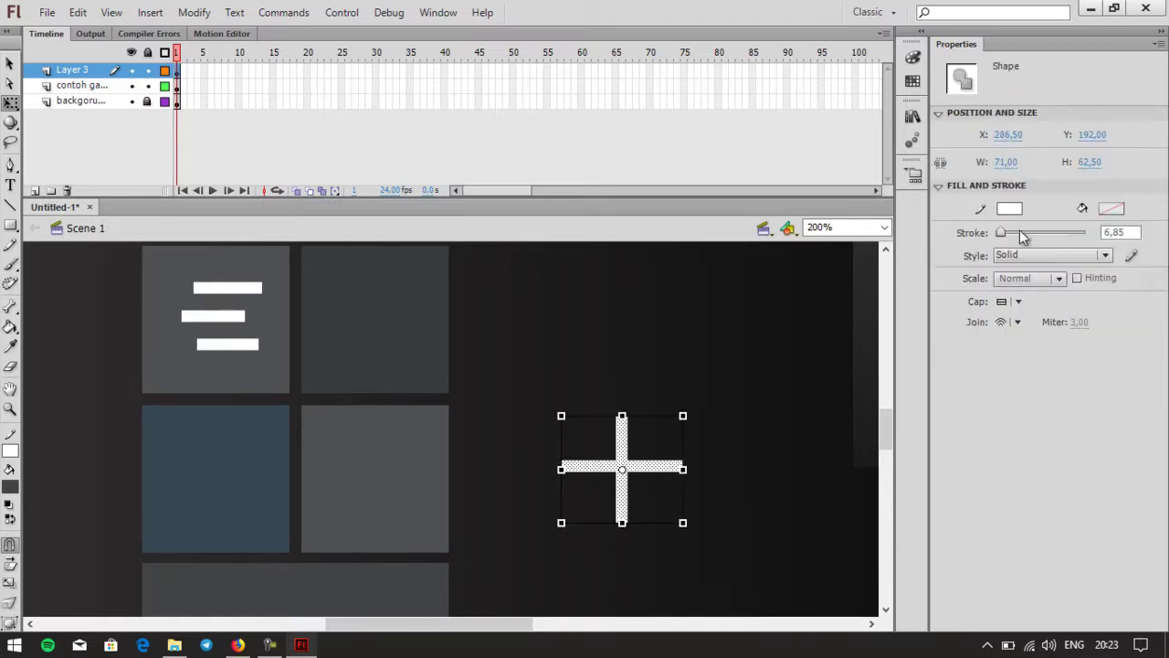
left_click(1120, 232)
type("3")
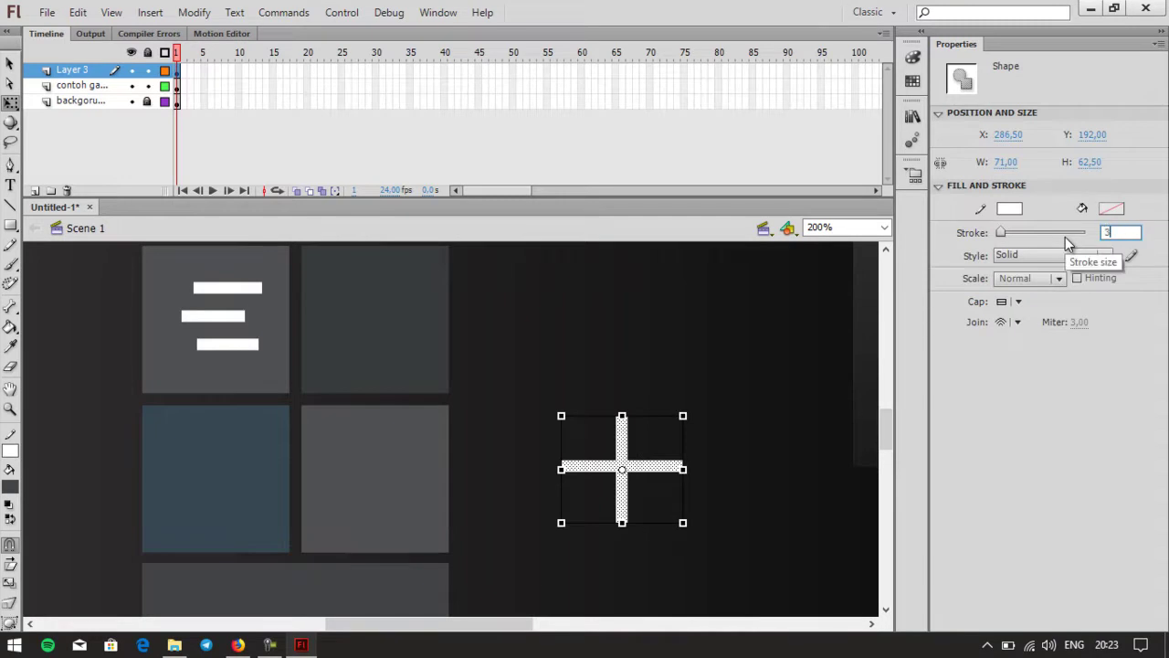
key("Return")
left_click(742, 435)
Step: Move the plus sign onto the second row's right tile and scale it down to about 52.55 by 46.3 px
left_click_drag(541, 395, 758, 592)
left_click_drag(682, 467, 424, 481)
left_click_drag(442, 541, 410, 510)
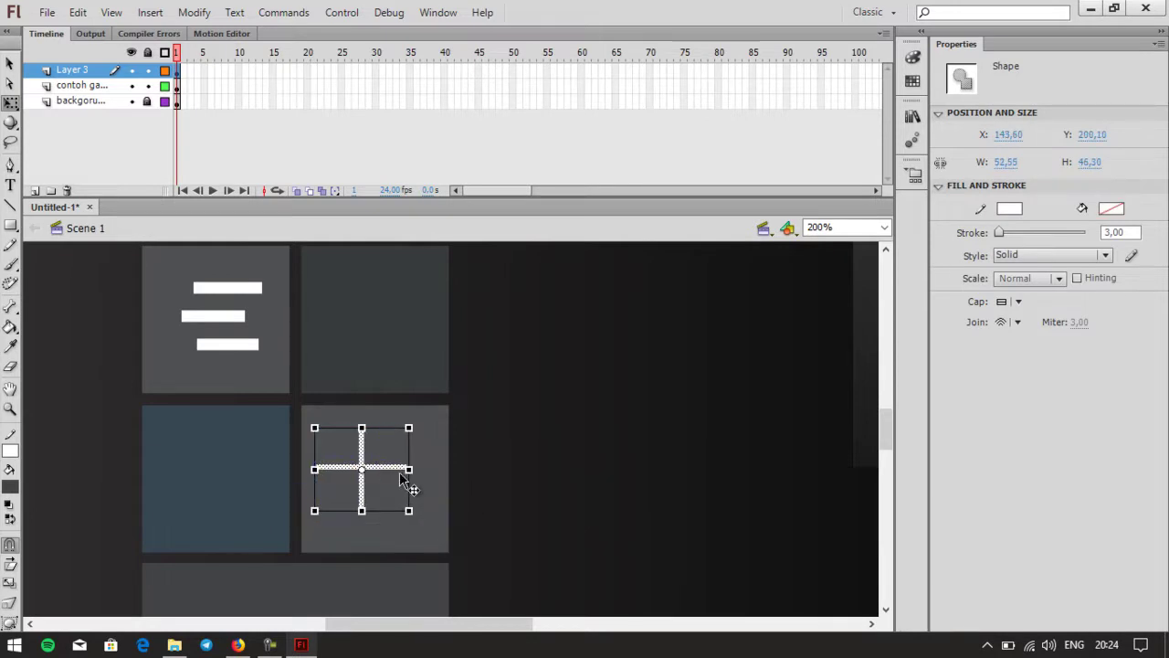
mouse_move(387, 467)
left_mouse_down()
mouse_move(410, 479)
mouse_move(400, 484)
left_mouse_up()
Step: Fine-tune the plus sign's position within its tile, nudging it up to Y 204.6
left_click(885, 228)
left_click(819, 302)
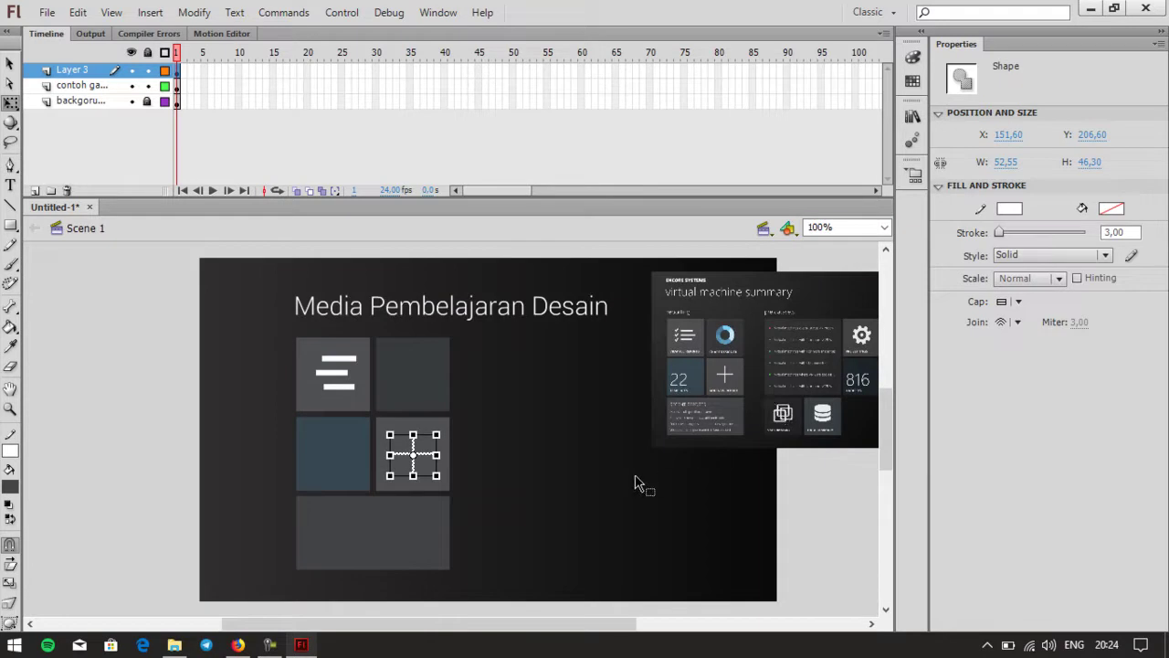
key("Left")
key("Up")
key("Up")
key("Up")
key("Up")
key("Up")
key("Up")
key("Up")
key("Up")
key("Up")
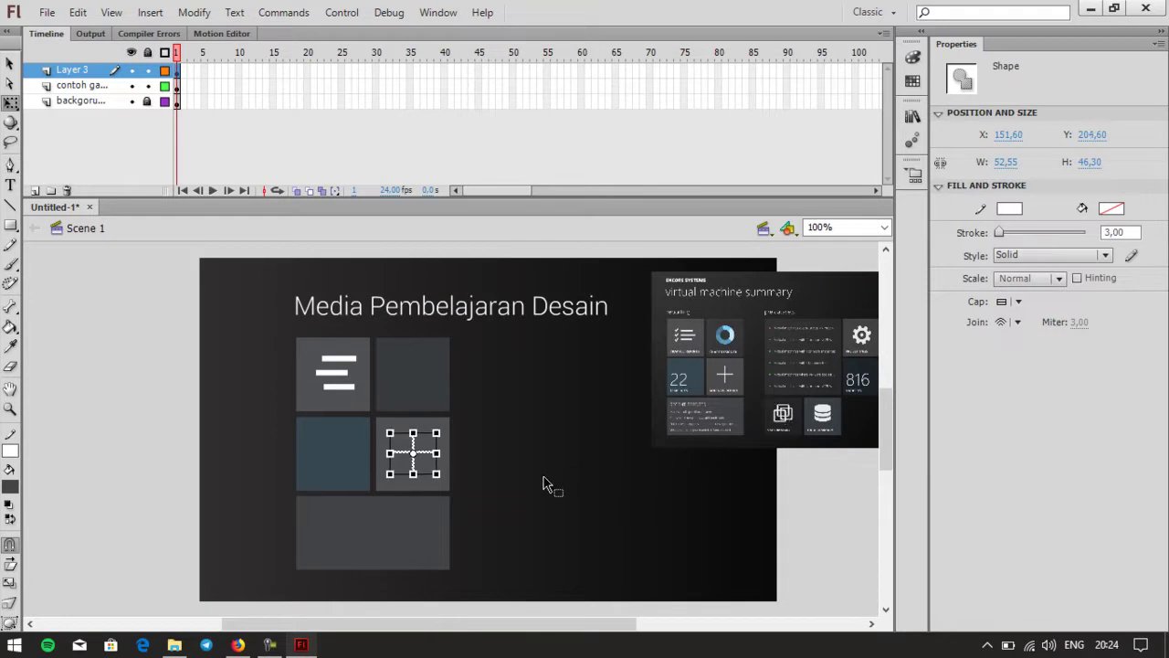
left_click(535, 479)
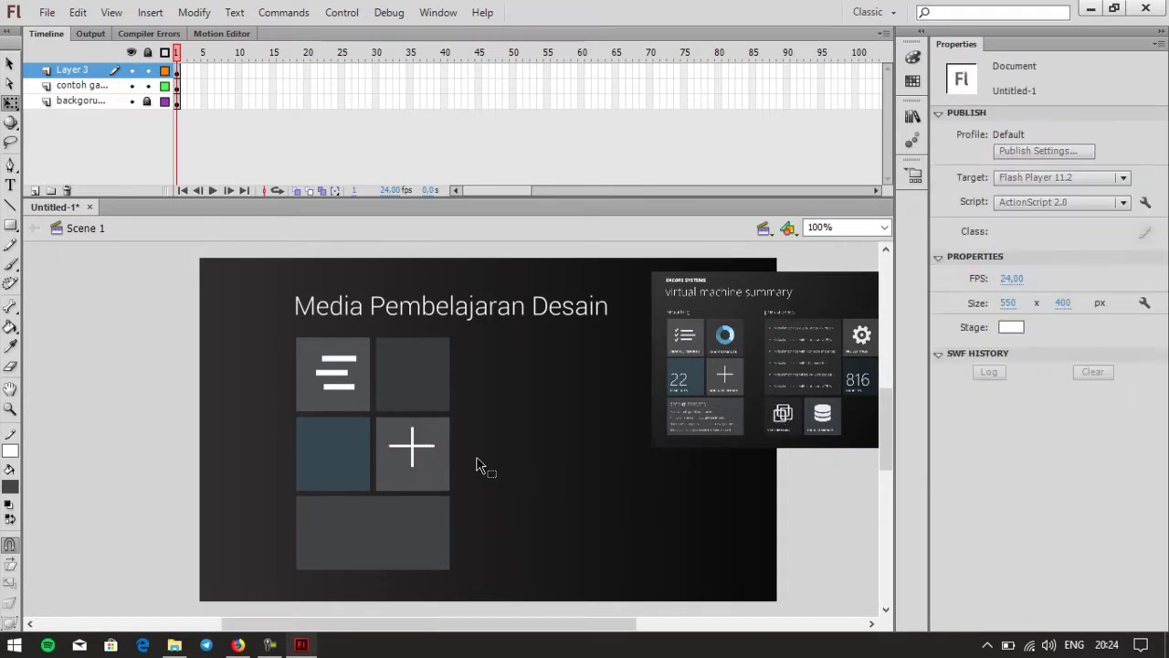
left_click(410, 446)
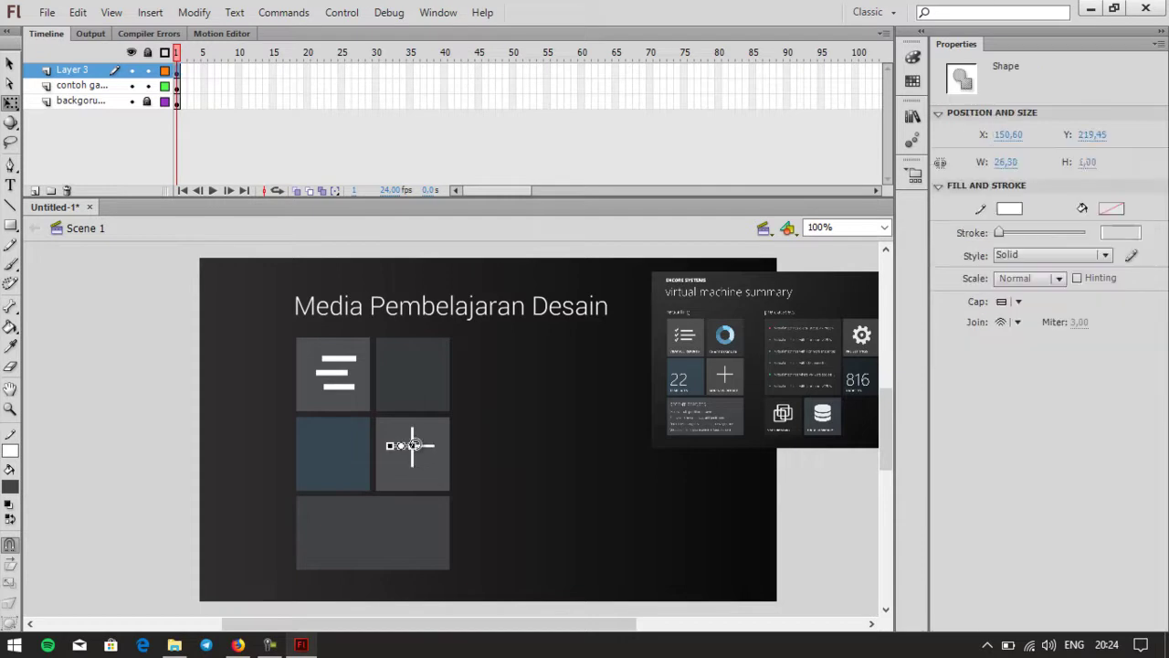
left_click(509, 471)
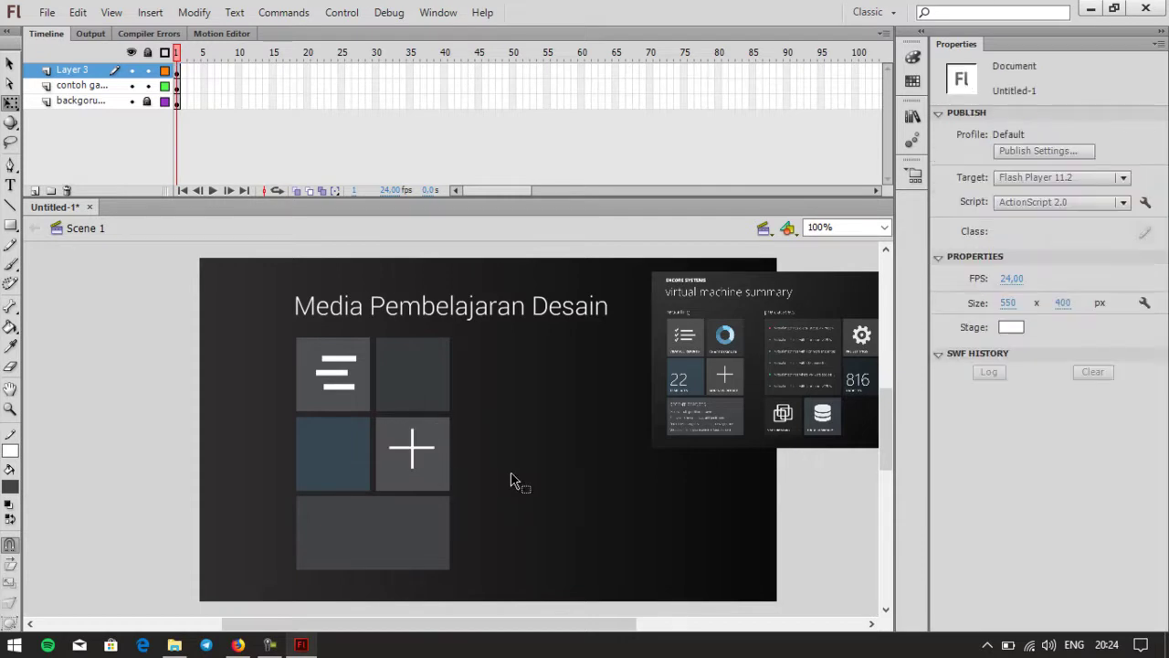
Step: Draw an unfilled white circle about 64 px in diameter beside the tiles and thicken its stroke to about 8.85
left_click(10, 224)
left_click(33, 244)
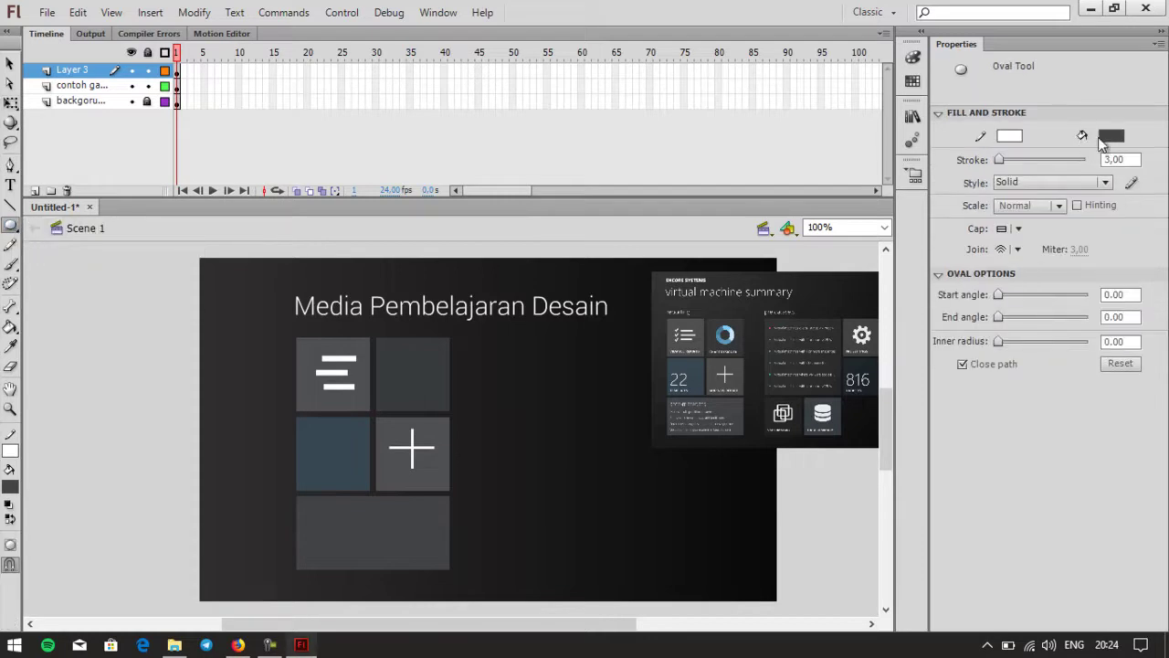
left_click(1112, 136)
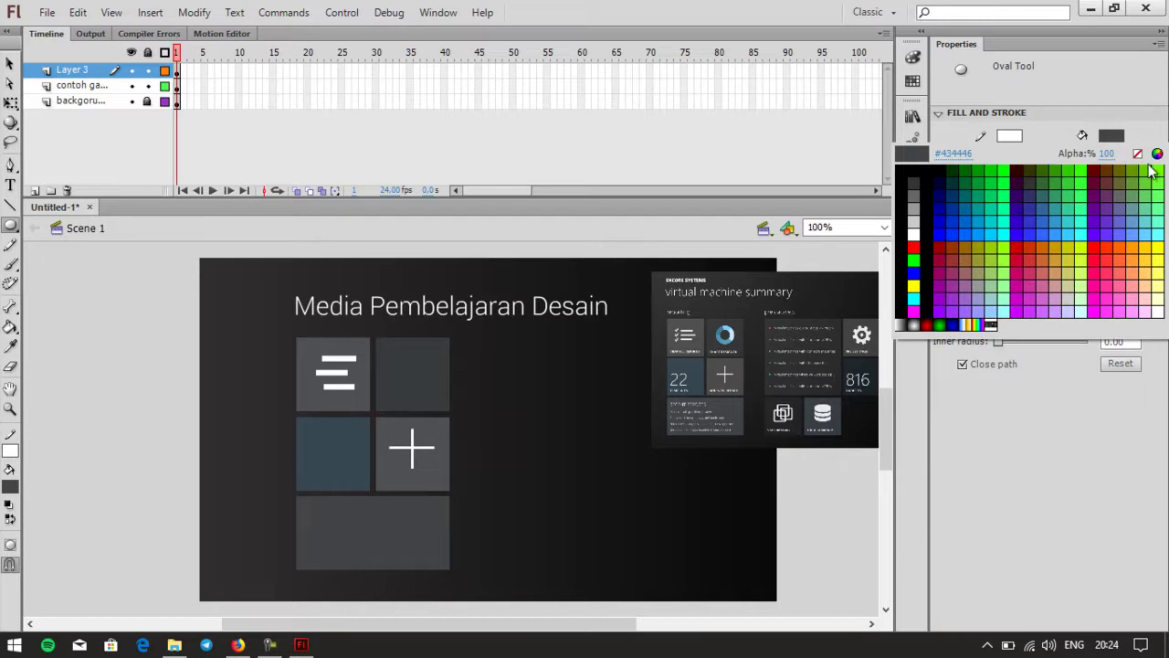
left_click(1138, 154)
left_click_drag(484, 383, 540, 440)
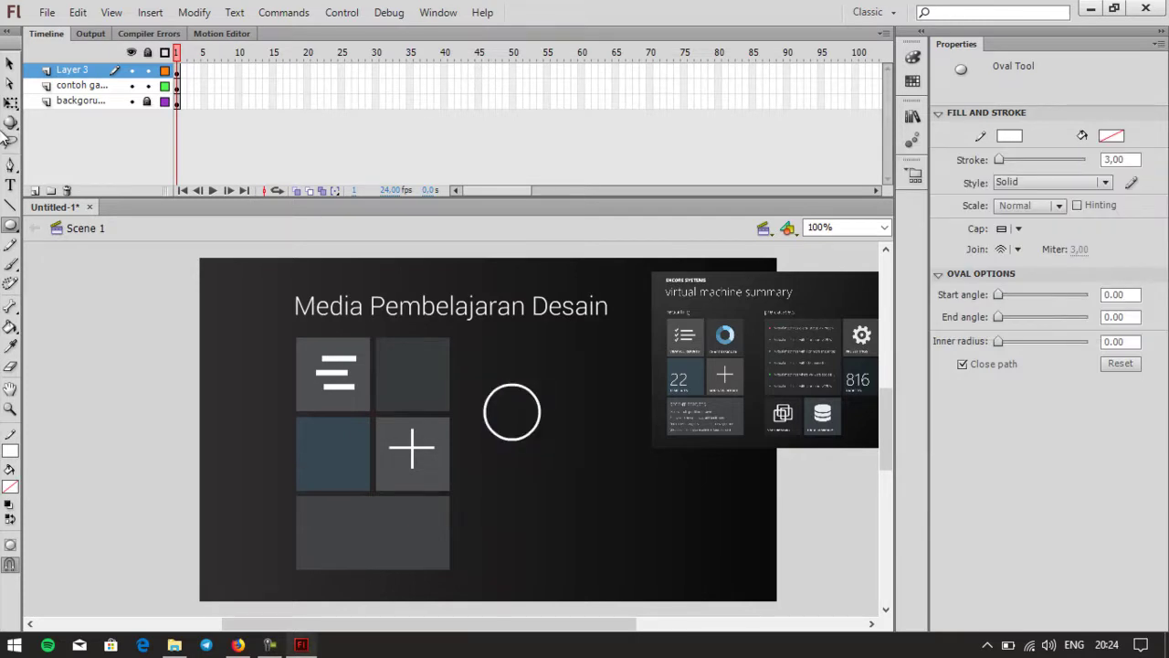
left_click(9, 62)
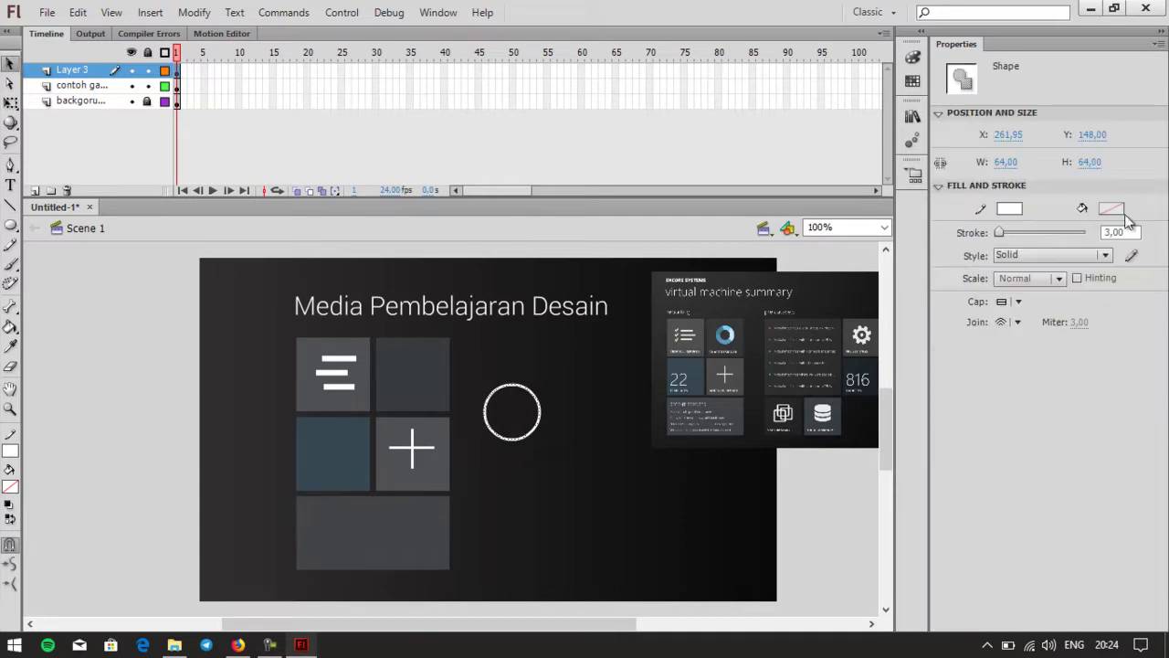
left_click_drag(999, 229, 1002, 233)
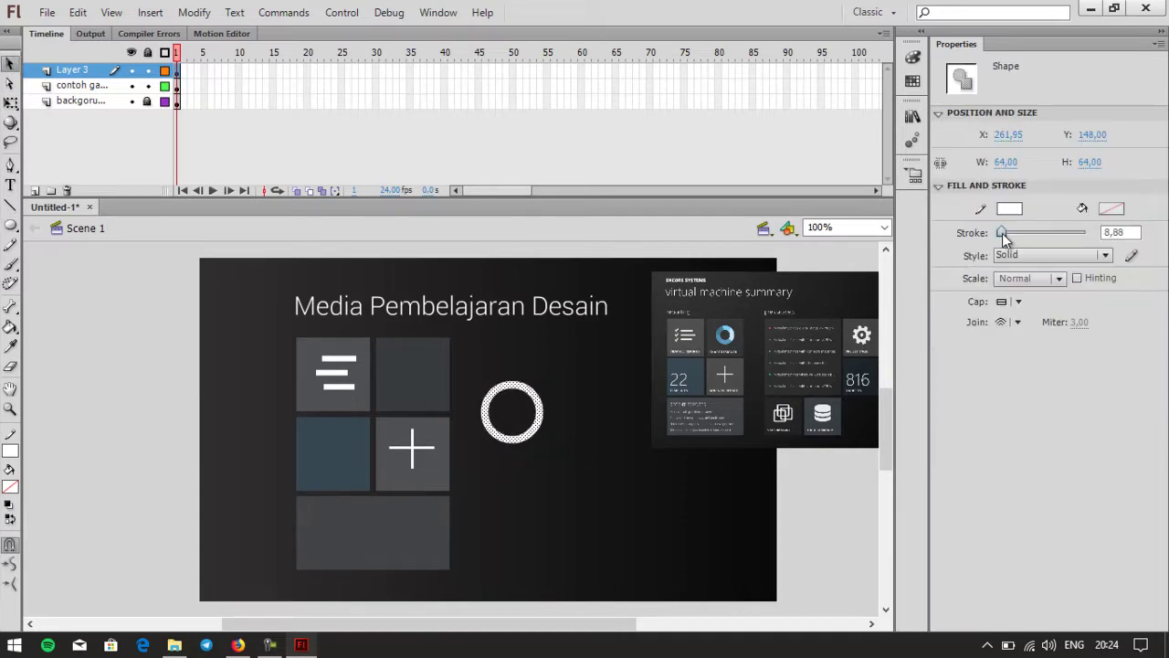
Step: Scale the circle down to about 48 by 48 px and place it on the first row's right tile
key("q")
left_click_drag(540, 438, 439, 365)
left_click(594, 438)
left_click(435, 391)
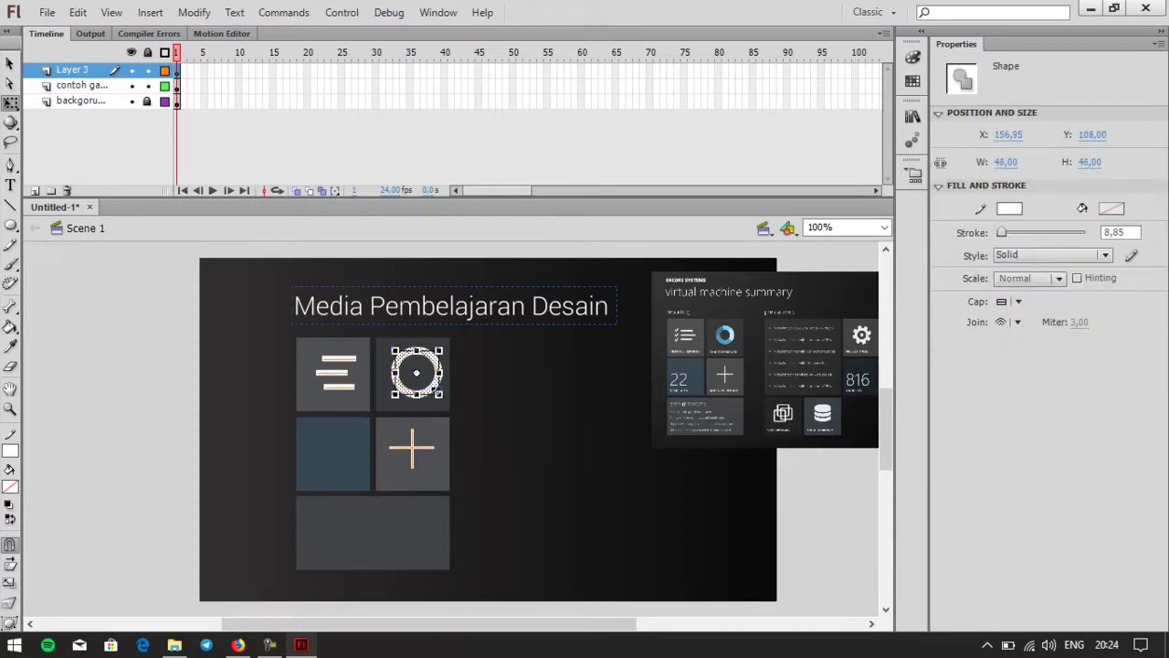
left_click(517, 408)
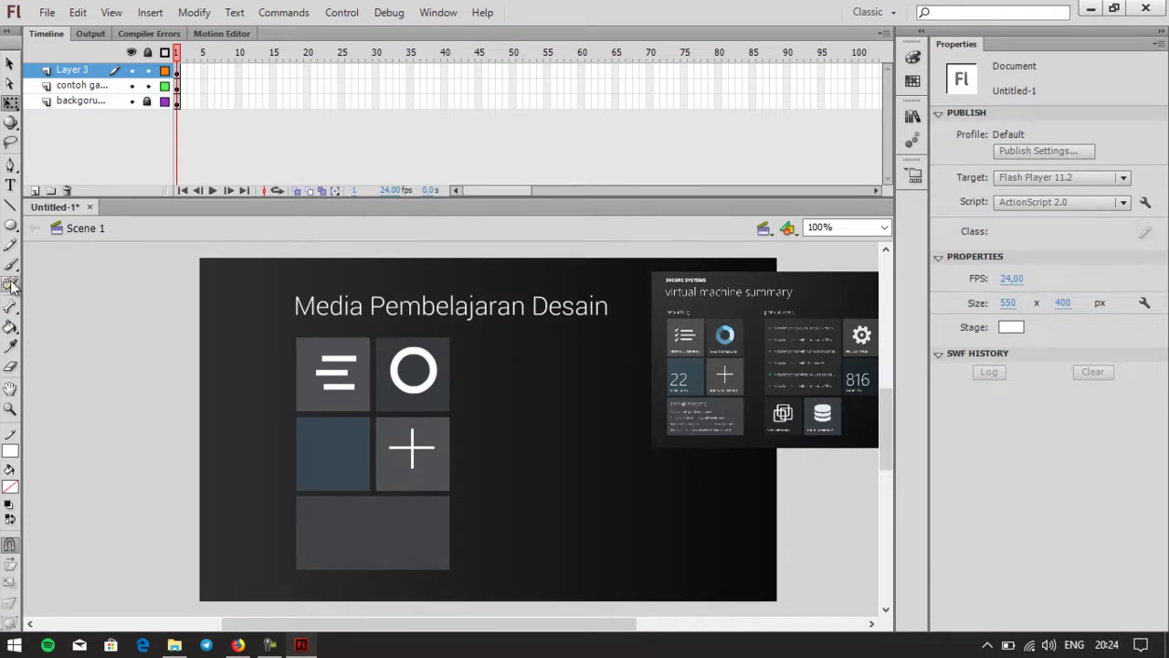
Step: Add the static text "22" in Roboto Light, move it onto the blue tile and colour it white
left_click(10, 185)
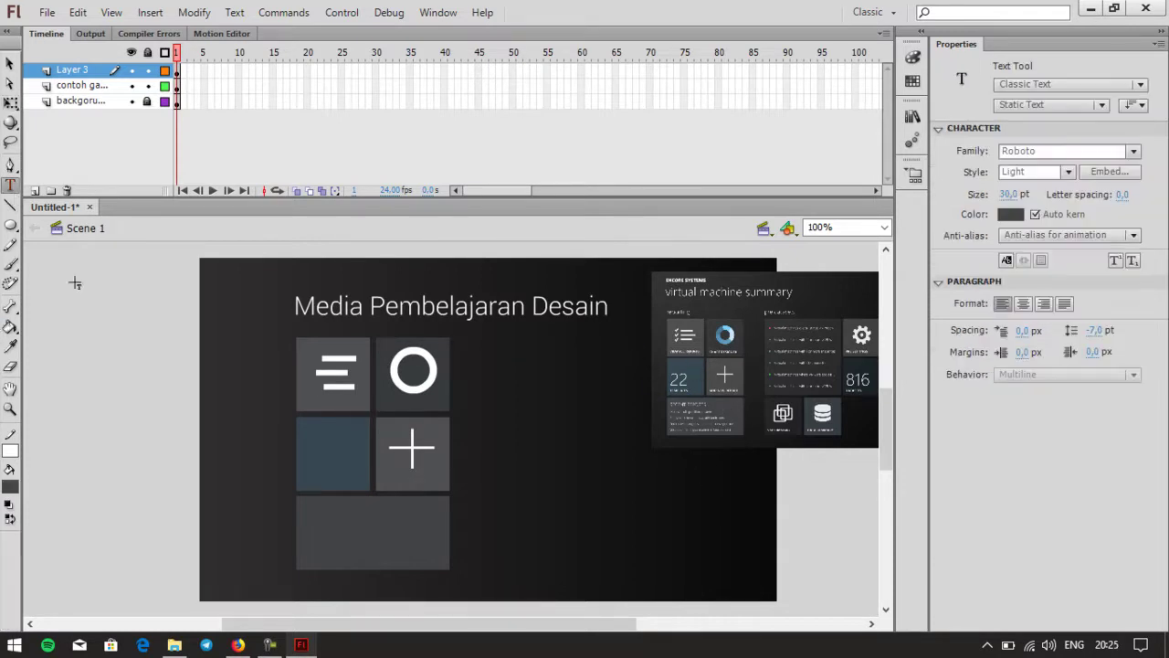
left_click(260, 463)
type("22")
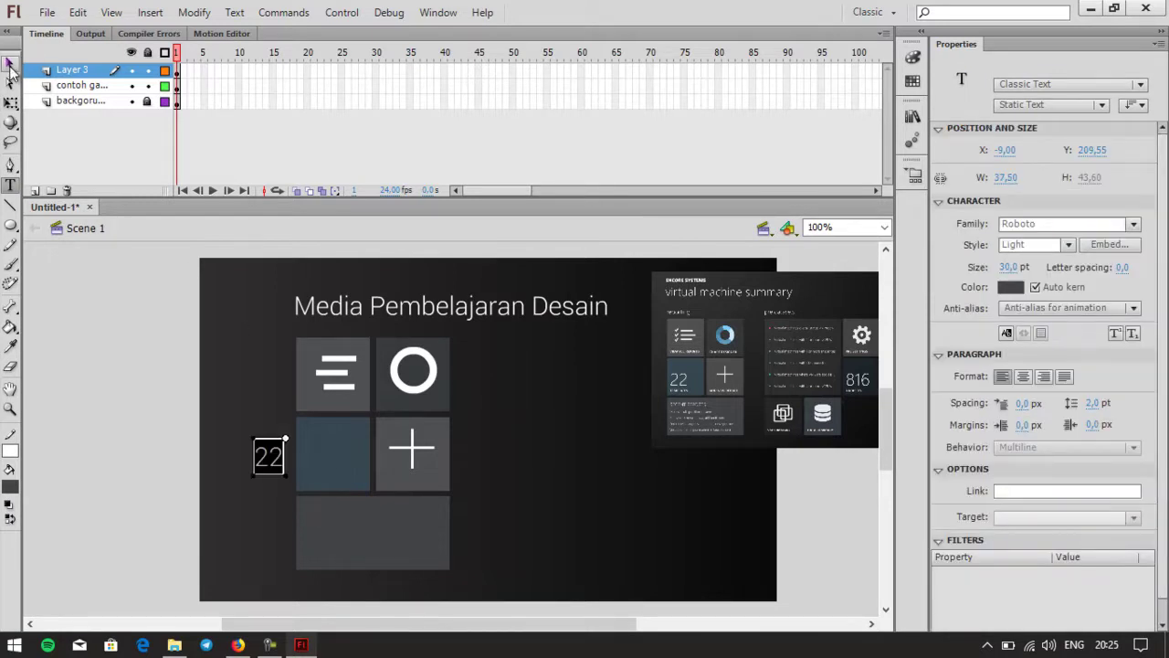
left_click(10, 63)
left_click_drag(279, 462, 332, 458)
left_click(10, 485)
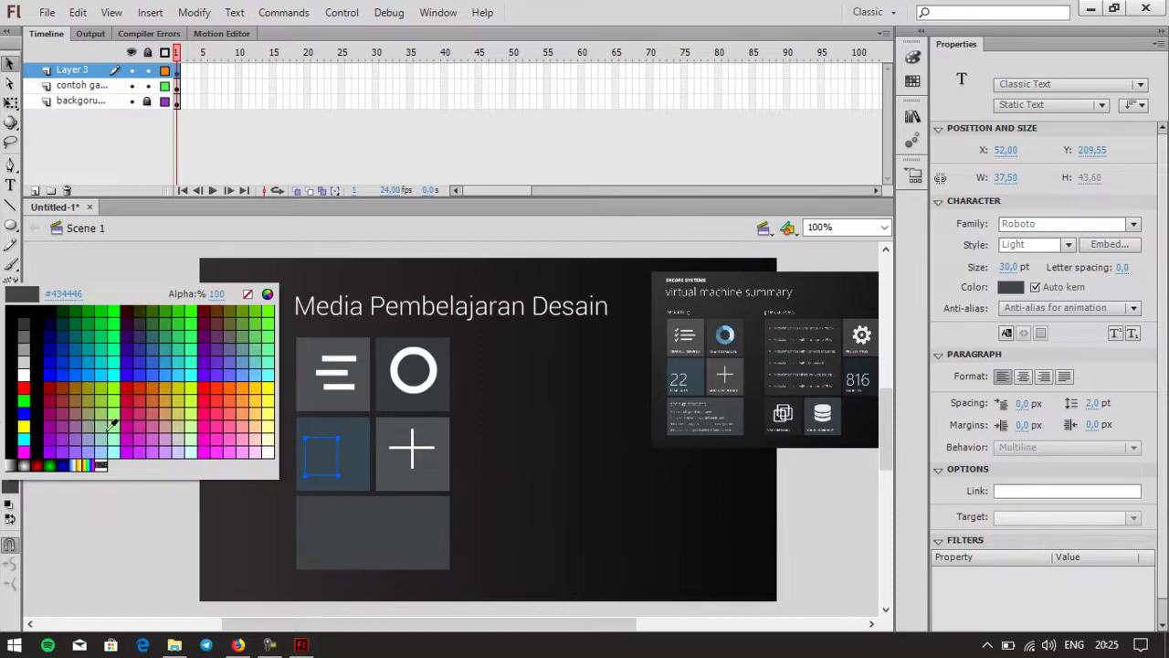
left_click(24, 374)
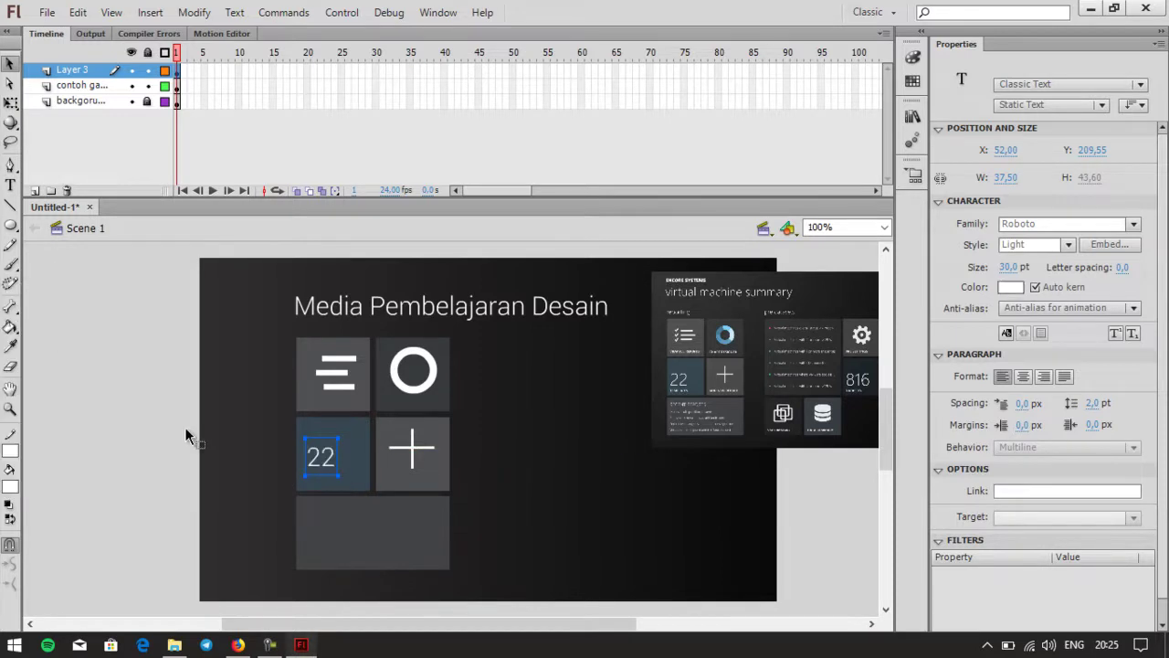
Step: Enlarge the "22" text to 41 pt and nudge it up to Y 200.55 within the blue tile
left_click_drag(1006, 267, 1014, 267)
left_click(342, 453)
key("Up")
key("Up")
key("Up")
key("Up")
key("Up")
key("Up")
key("Up")
key("Up")
key("Up")
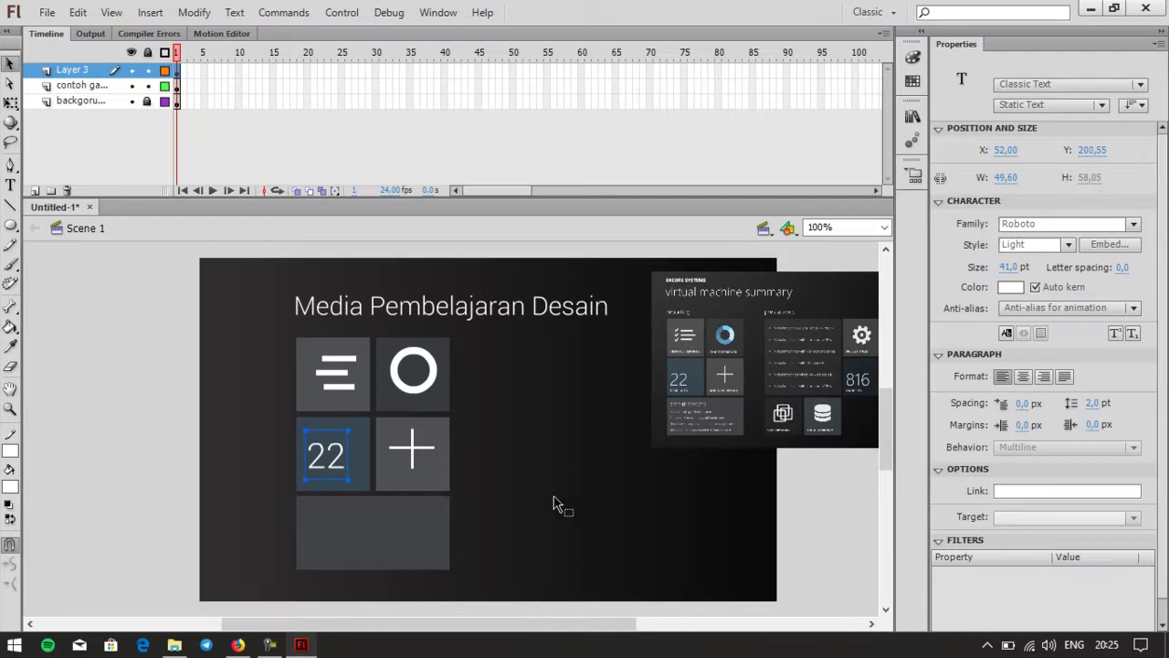
left_click(554, 504)
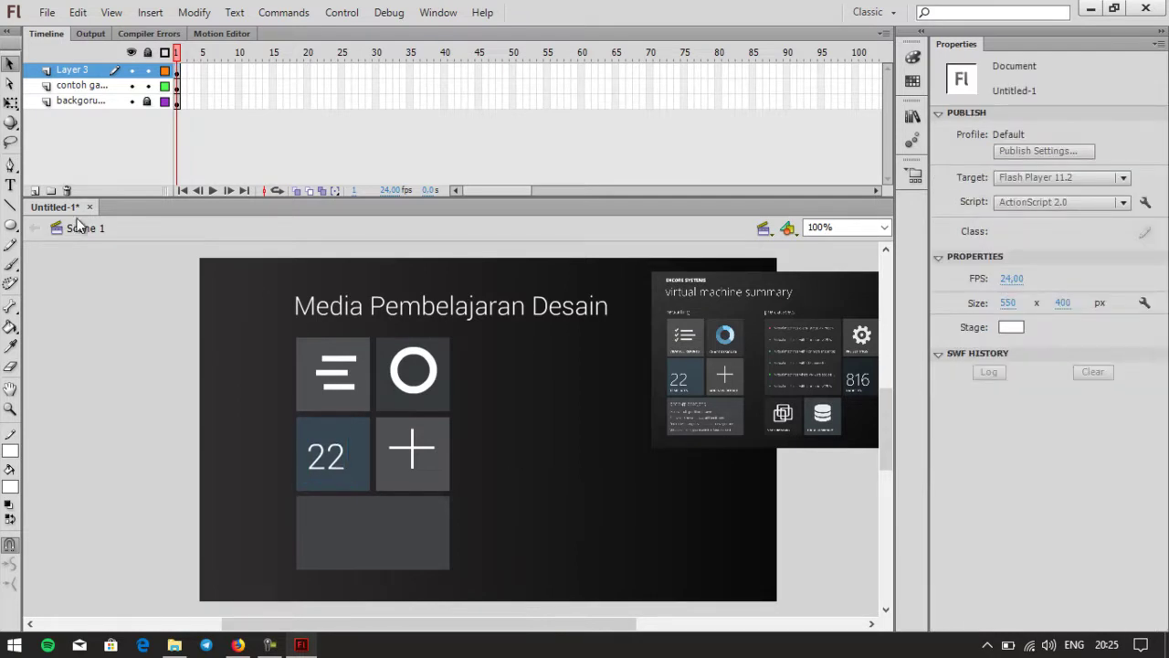
Step: Add a white Roboto Light text reading "materi 1" over the first row's left tile
left_click(10, 184)
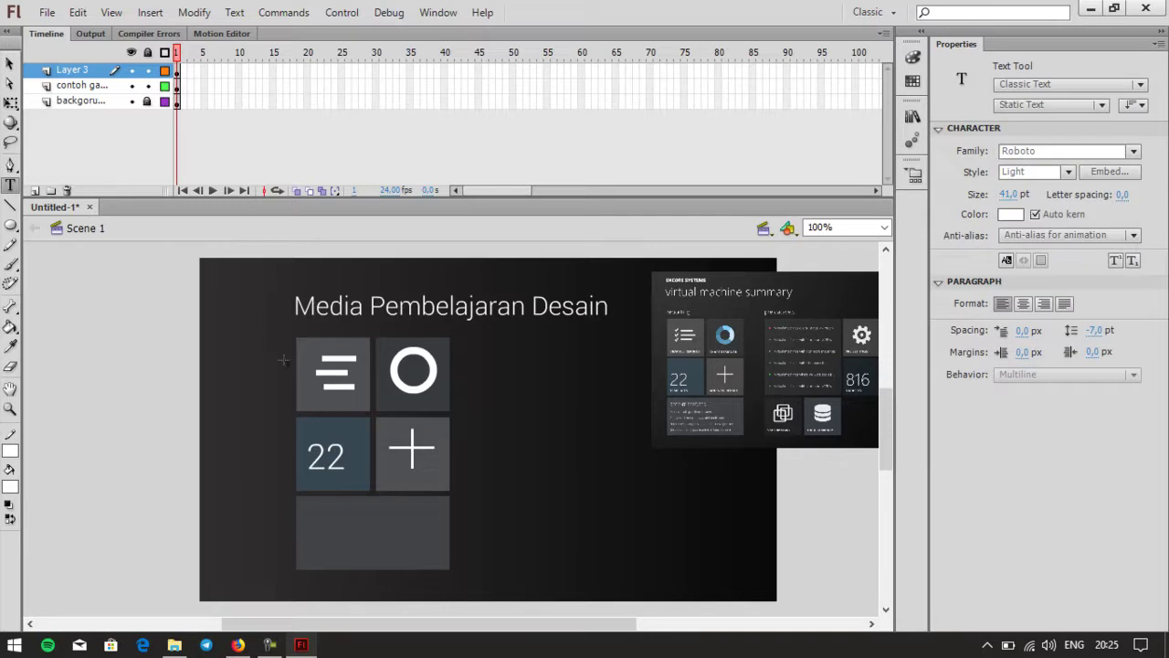
left_click(313, 407)
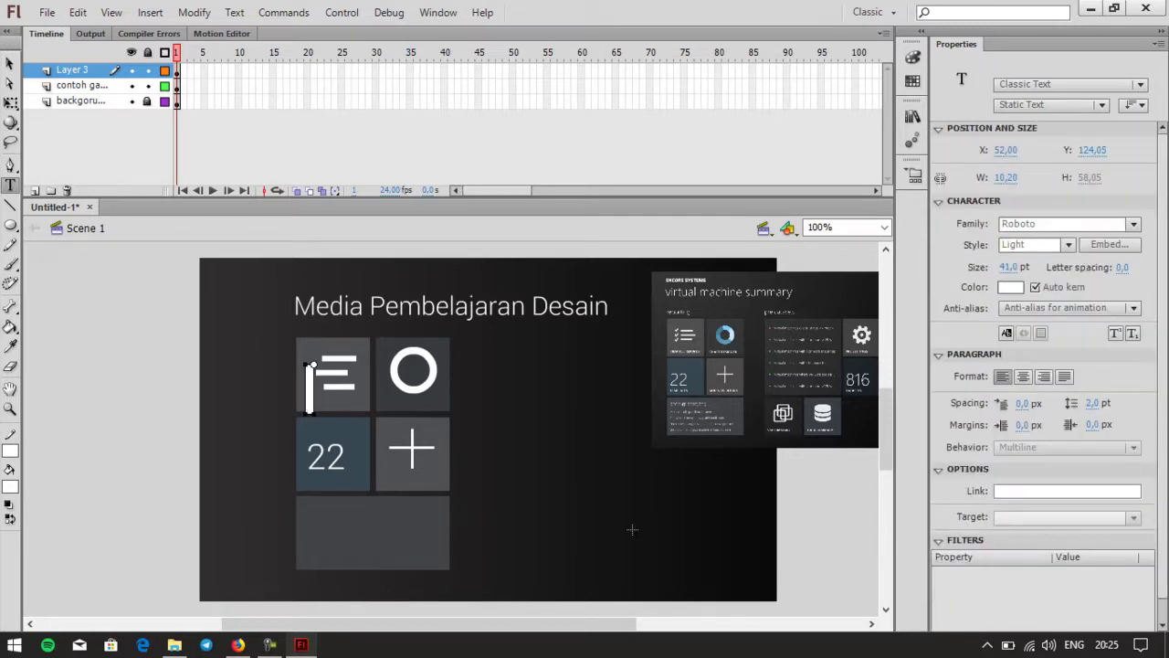
type("mat")
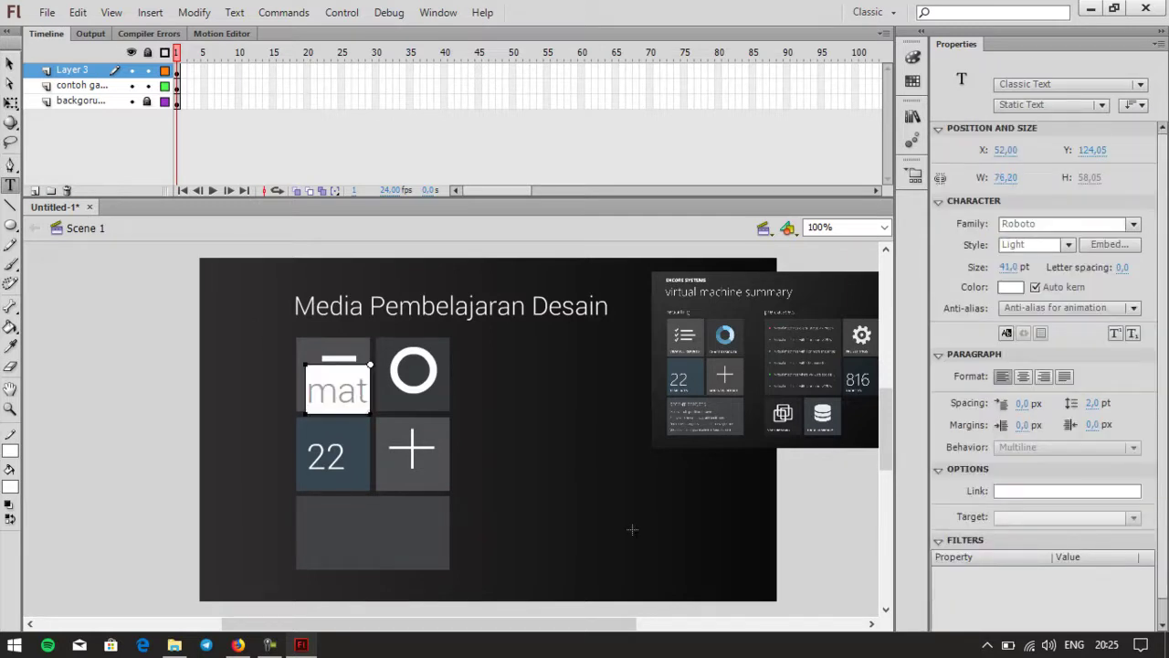
type("eri 1")
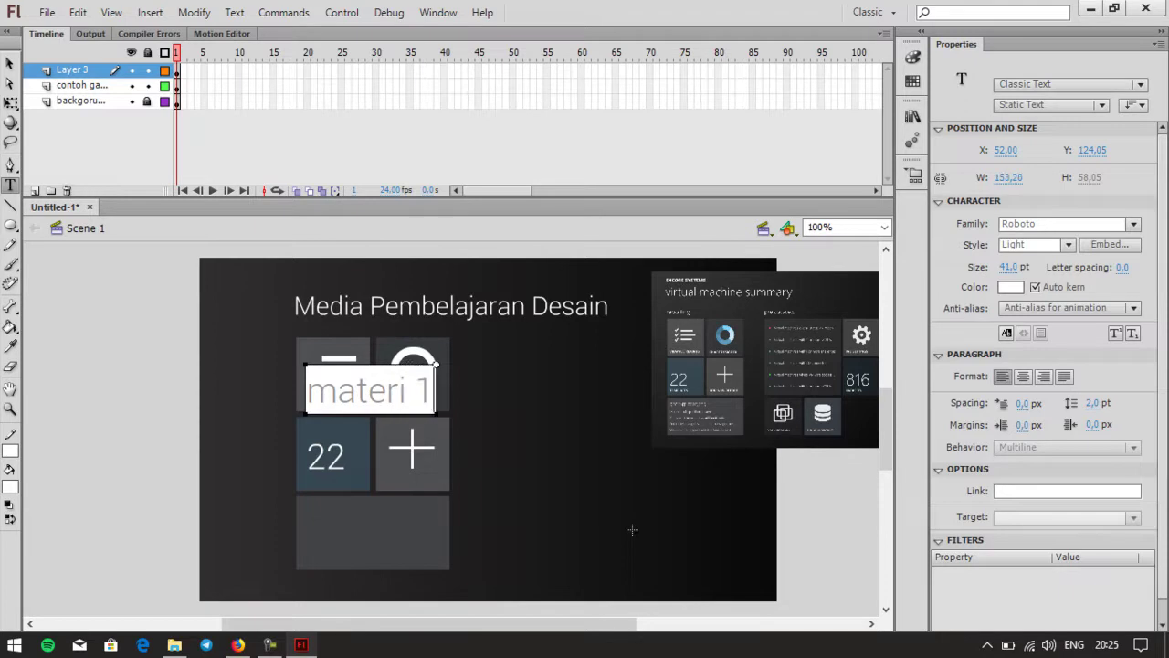
key("Escape")
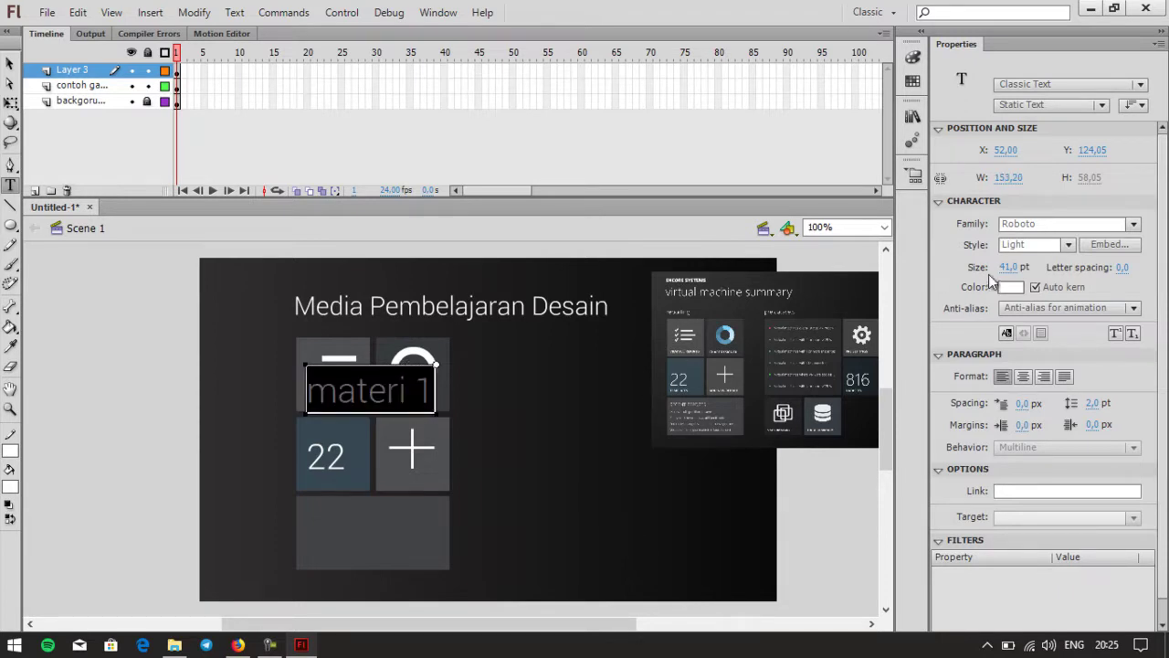
Step: Reduce the "materi 1" text to 15 pt and position it beneath the three-bar icon at about X 60.15, Y 158.15
mouse_move(1008, 266)
left_mouse_down()
mouse_move(976, 267)
mouse_move(987, 267)
left_mouse_up()
left_click(9, 62)
left_click(328, 361)
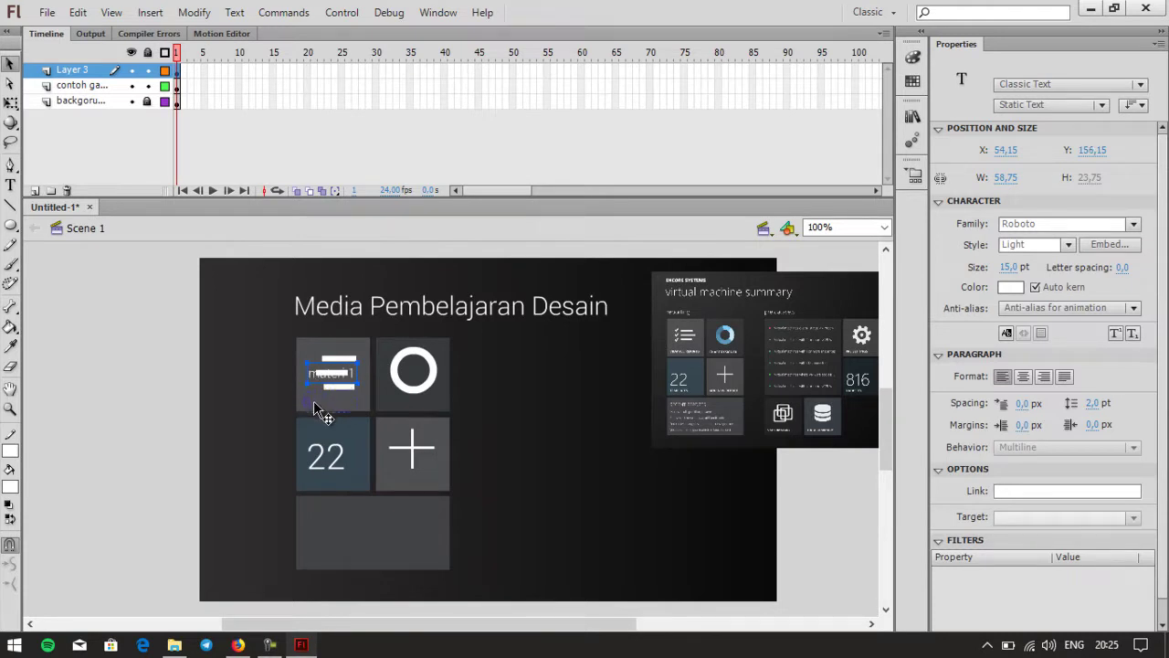
key("Right")
key("Right")
key("Right")
key("Right")
key("Down")
key("Right")
key("Right")
key("Down")
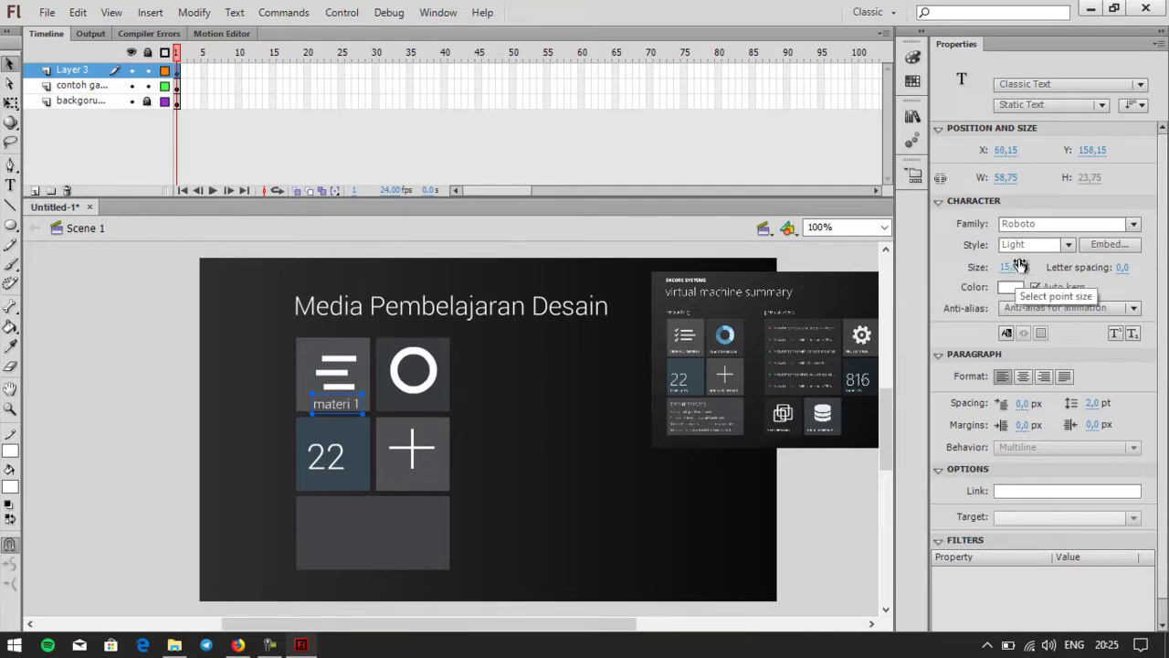
Step: Set the "materi 1" label's size to 12 pt and nudge it right to X 63.15
left_click_drag(1014, 266, 1003, 267)
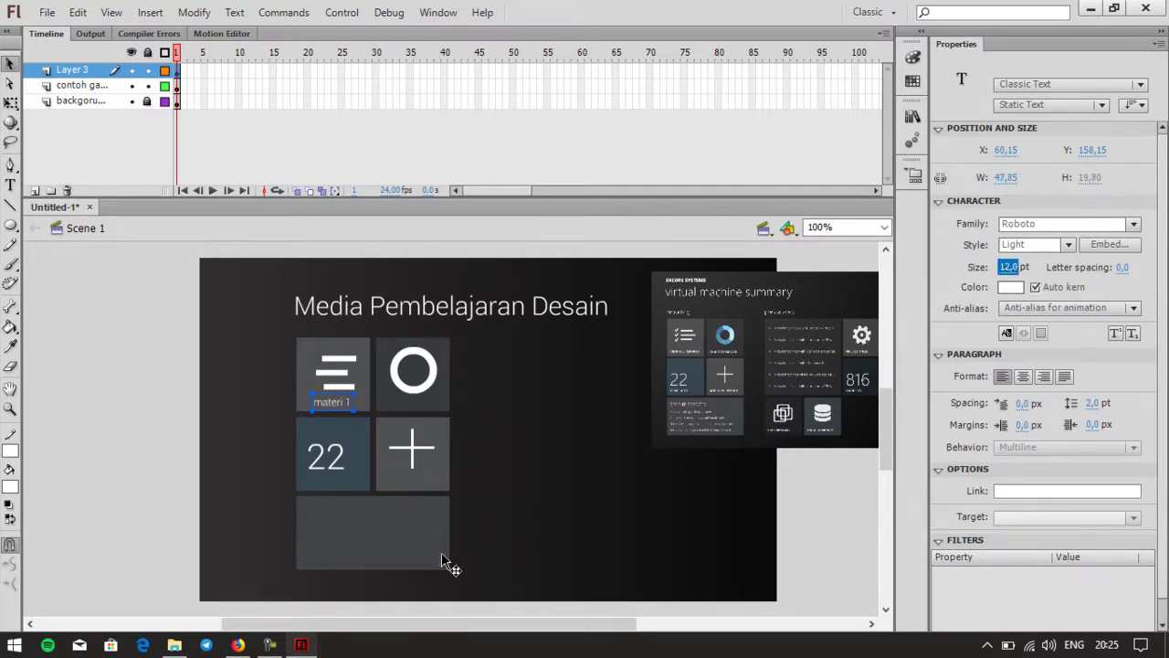
left_click(459, 447)
left_click(336, 404)
key("Right")
key("Right")
key("Right")
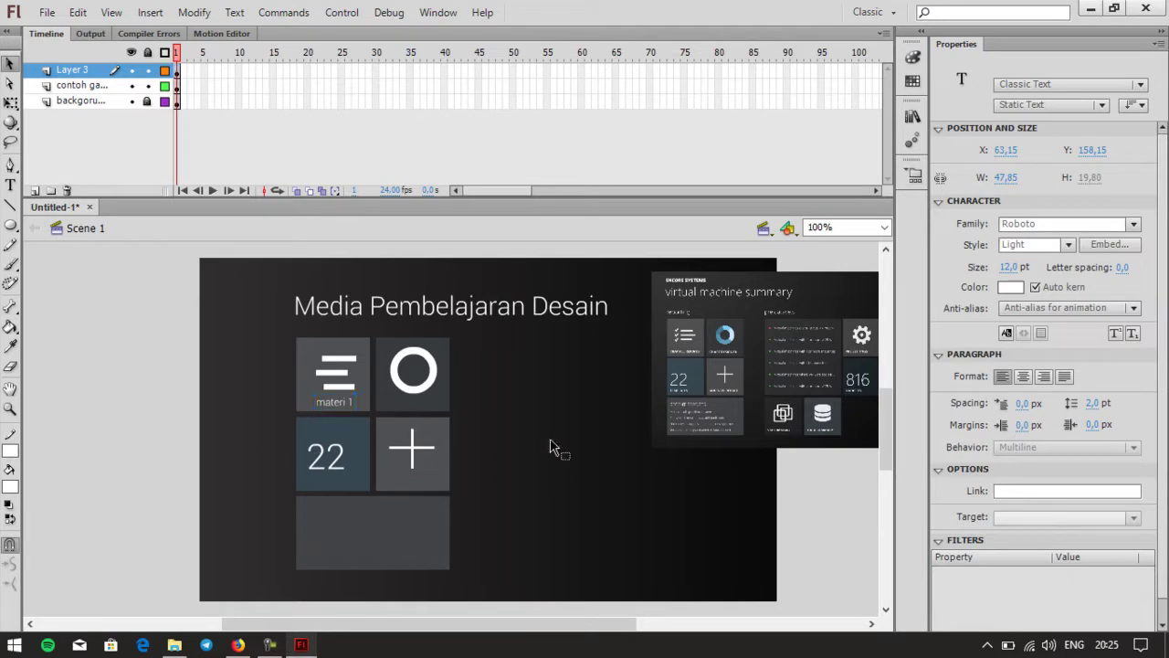
left_click(551, 444)
Step: Copy the "materi 1" label to beneath the circle icon and change its text to "materi 2"
left_click(325, 402)
left_click_drag(390, 412, 417, 409)
double_click(410, 402)
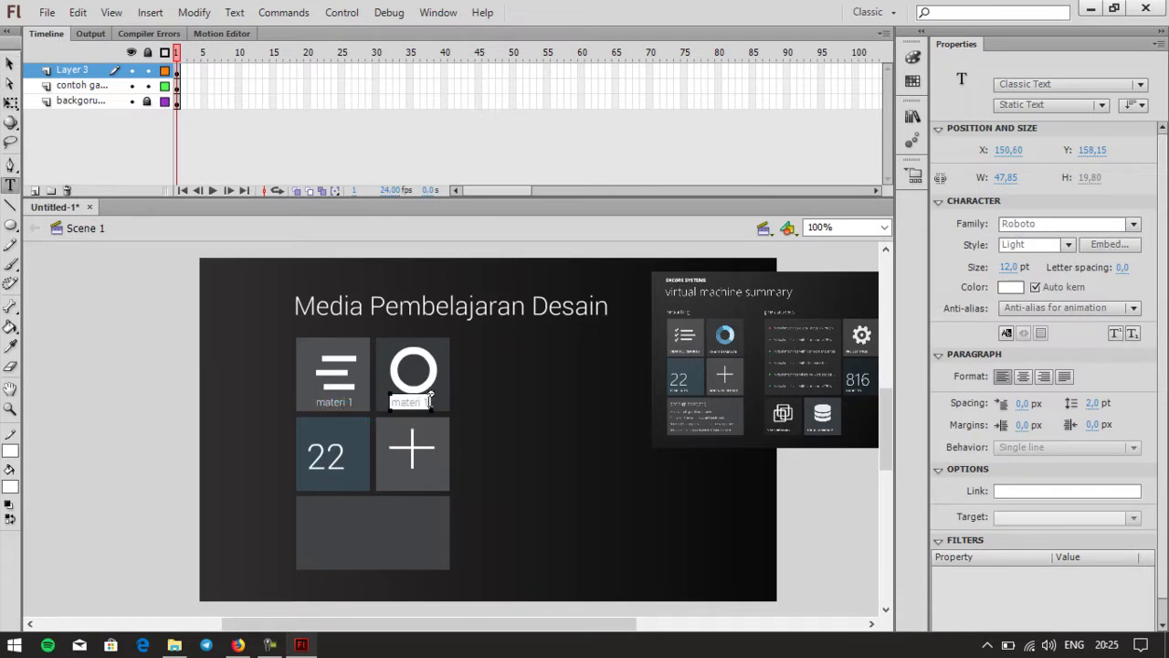
key("BackSpace")
type("2")
left_click(10, 64)
left_click(417, 412)
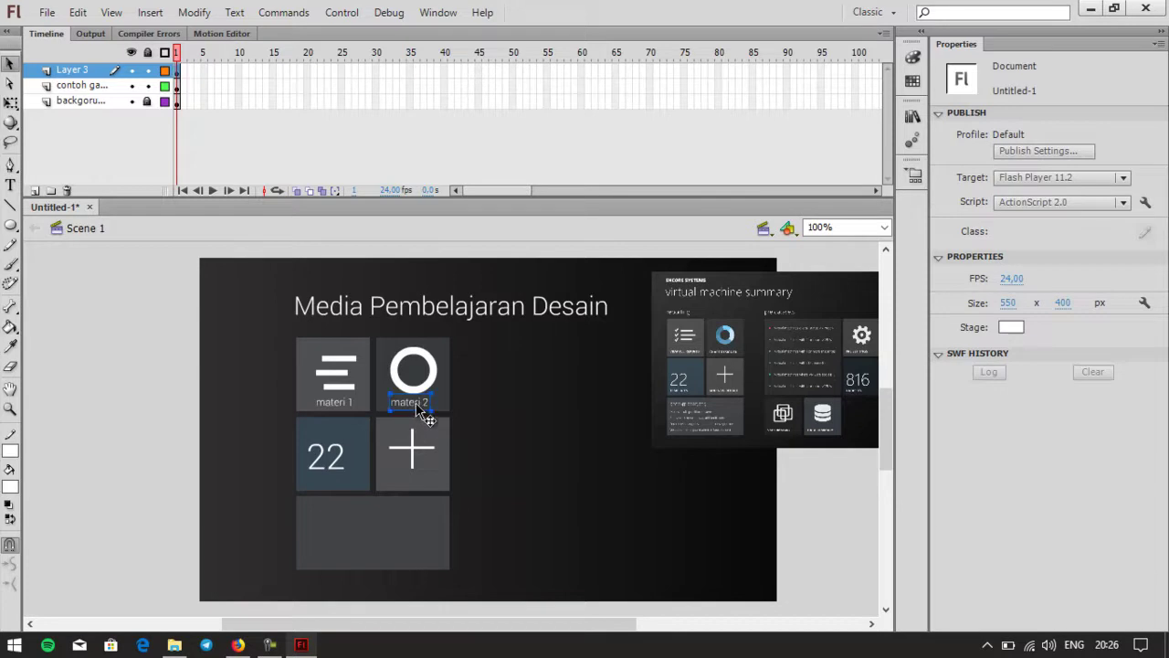
Step: Nudge the "materi 2" label right and down to X 155.6, Y 160.15 under the circle
left_click(411, 398)
key("Right")
key("Right")
key("Right")
key("Right")
key("Right")
key("Down")
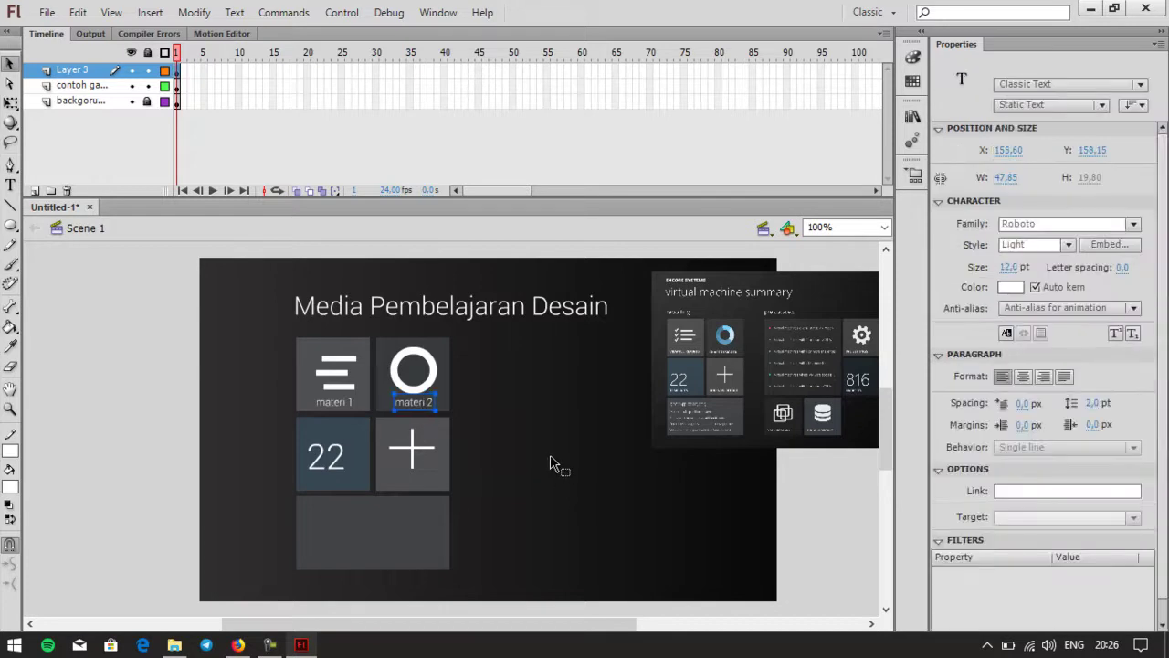
key("Down")
Step: Retype the circle tile's label in capitals as "MATERI 2" and set its size to 10 pt
double_click(414, 403)
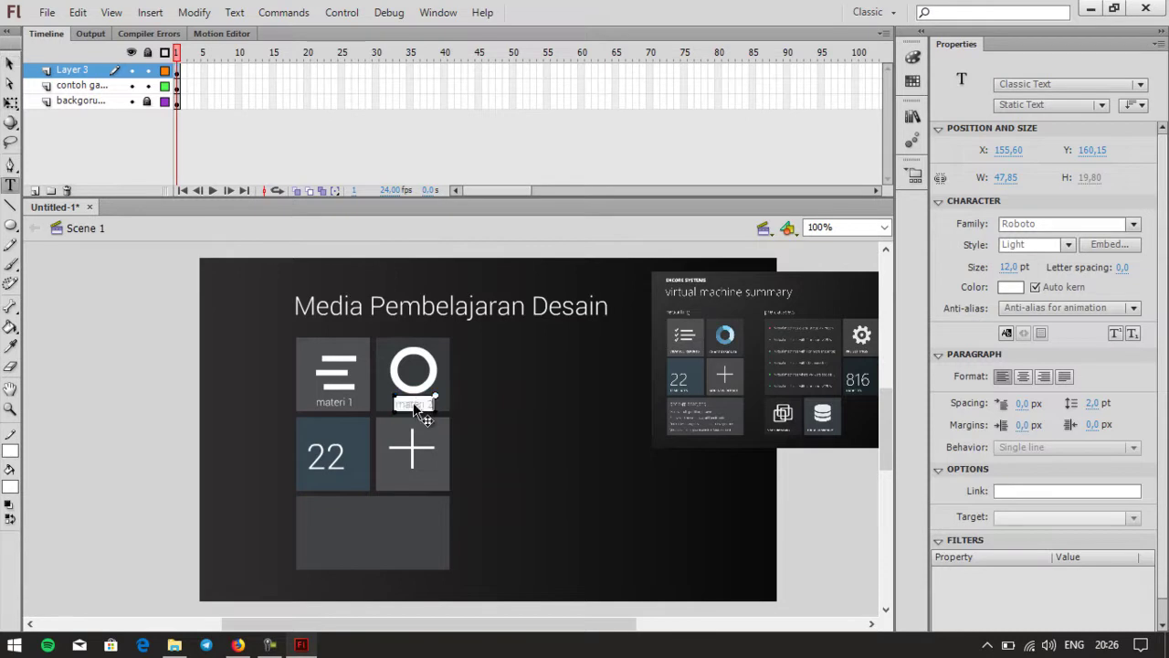
type("MATERI 2")
key("ctrl+a")
left_click(1004, 267)
type("10")
key("Return")
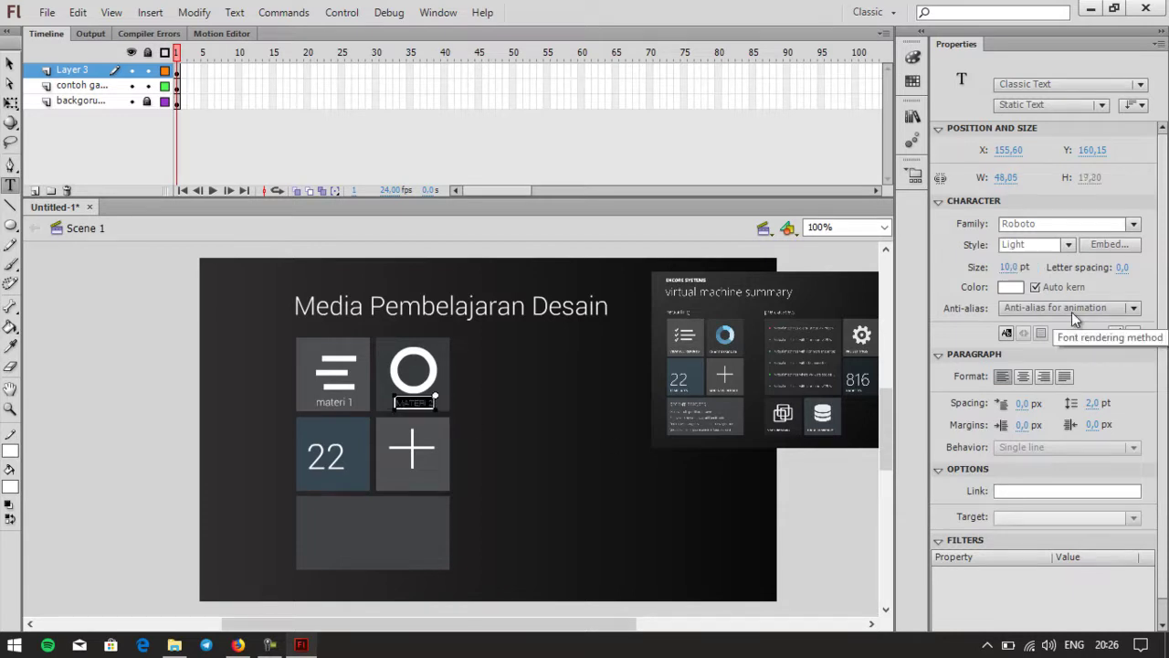
Step: Nudge the "MATERI 2" label to X 154.6, Y 162.15 and set its font style to Regular
left_click(9, 62)
key("Down")
key("Down")
key("Left")
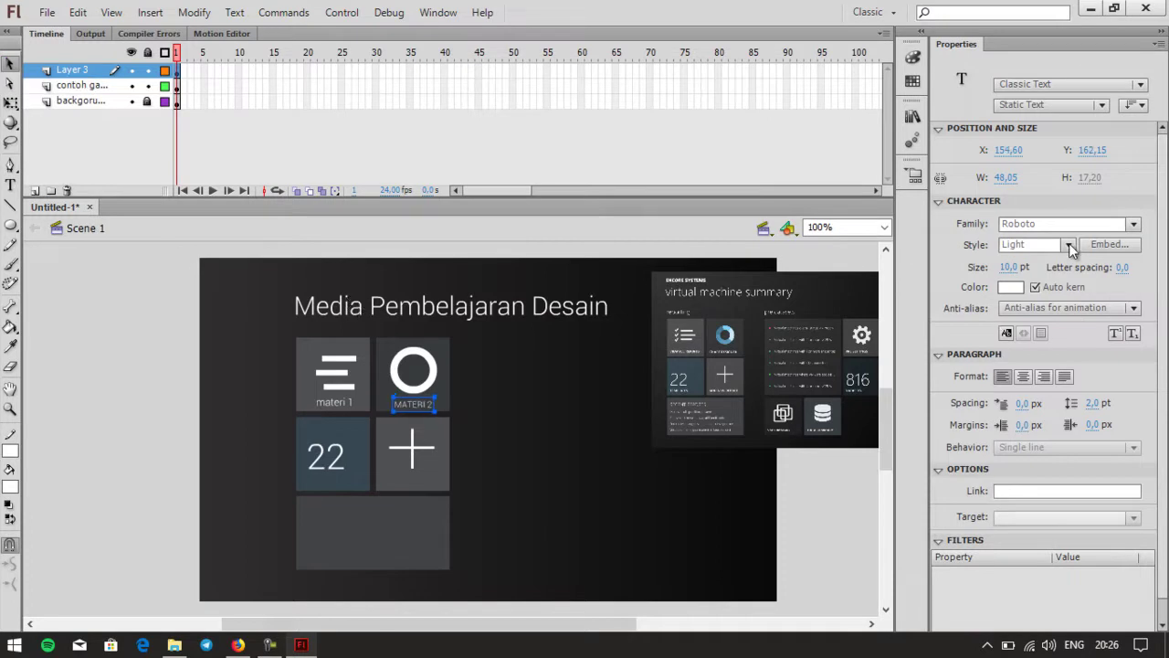
left_click(1069, 244)
left_click(1027, 331)
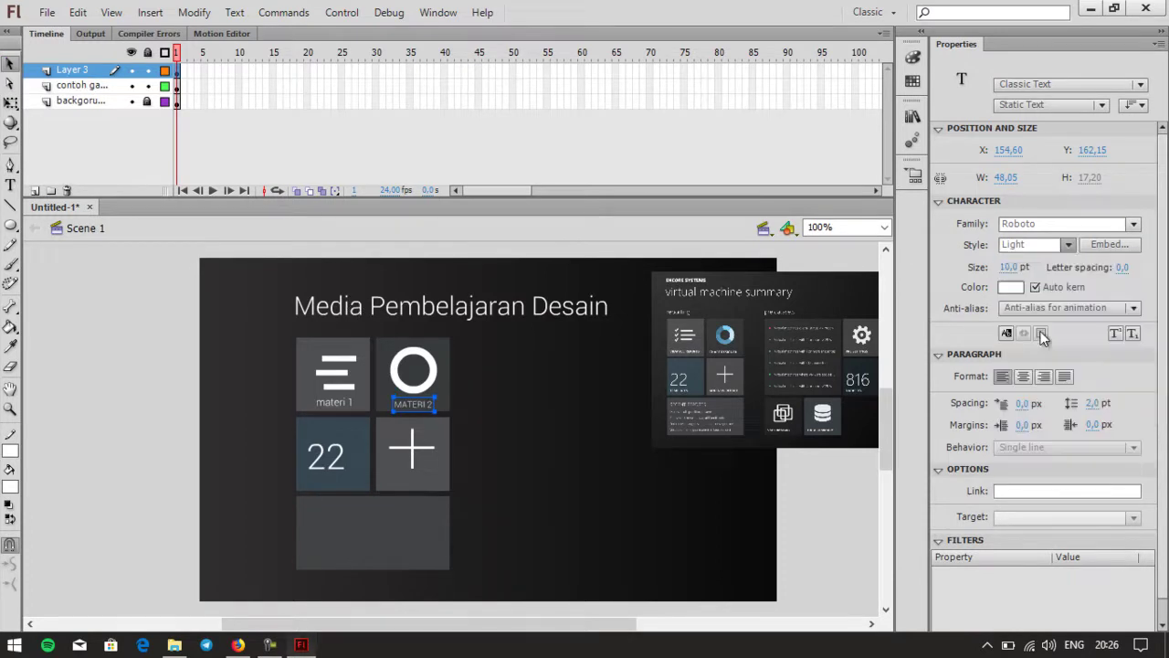
left_click(598, 482)
Step: Duplicate the "MATERI 2" label, move the copy onto the blue tile below the "22" and change it to "MATERI 3"
left_click(422, 409)
key("ctrl+d")
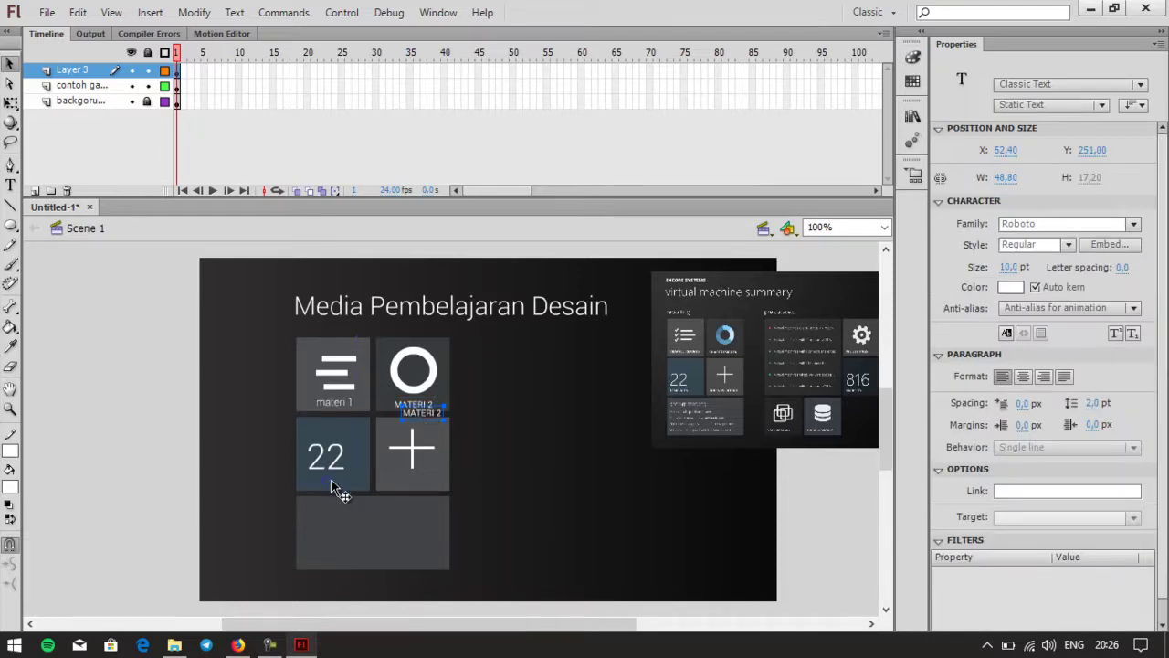
left_click_drag(330, 488, 334, 483)
double_click(342, 480)
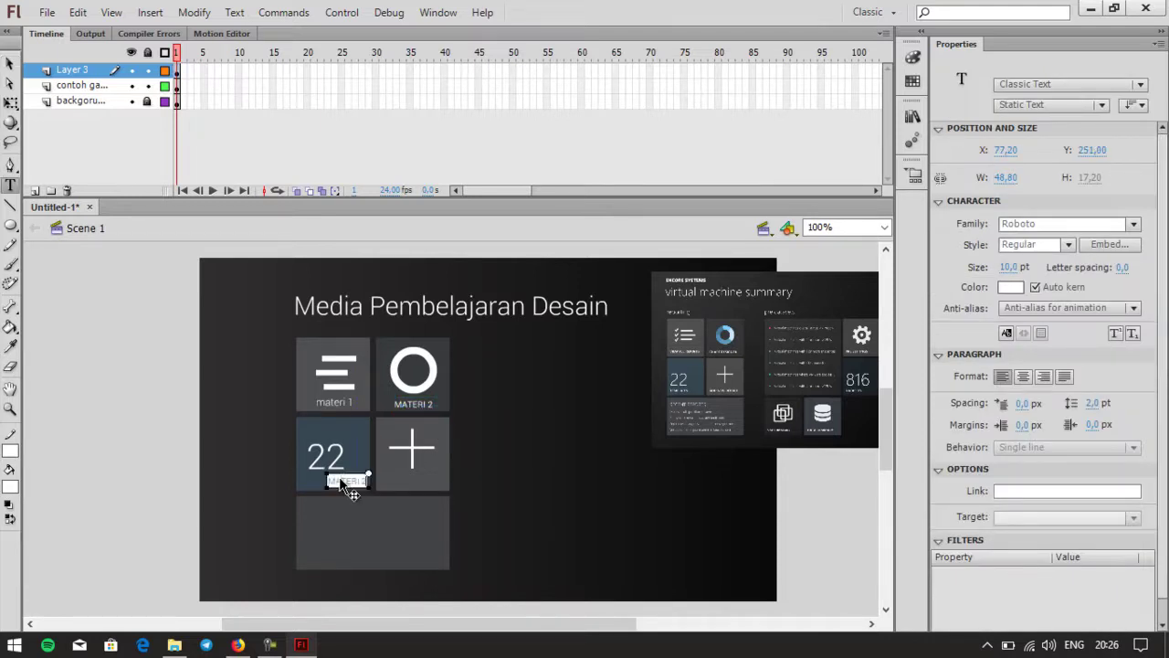
key("BackSpace")
key("BackSpace")
type("3")
left_click(9, 62)
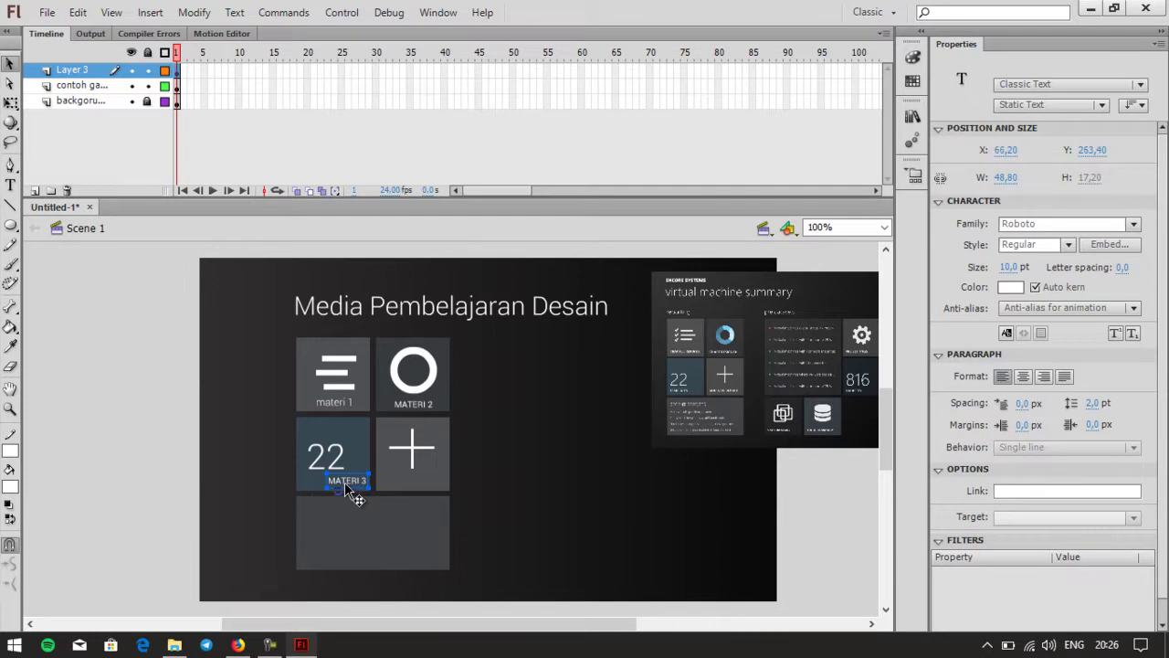
Step: Move the "MATERI 3" label left and slightly down so it sits centred beneath the "22" on the blue tile
left_click_drag(338, 479, 323, 478)
key("Right")
key("Right")
key("Right")
key("Right")
key("Right")
key("Right")
key("Right")
key("Down")
key("Down")
left_click(598, 501)
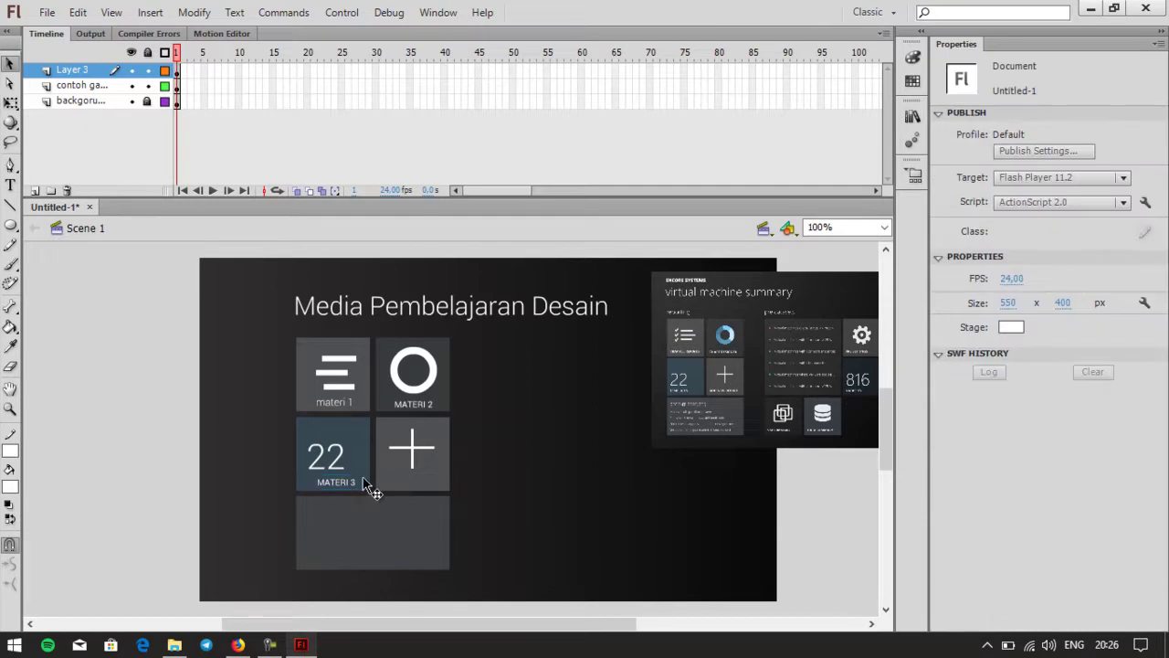
Step: Duplicate the "MATERI 3" label, place the copy beneath the plus icon and change its text to "QUIZ"
left_click(349, 485)
key("ctrl+d")
left_click_drag(356, 500, 419, 487)
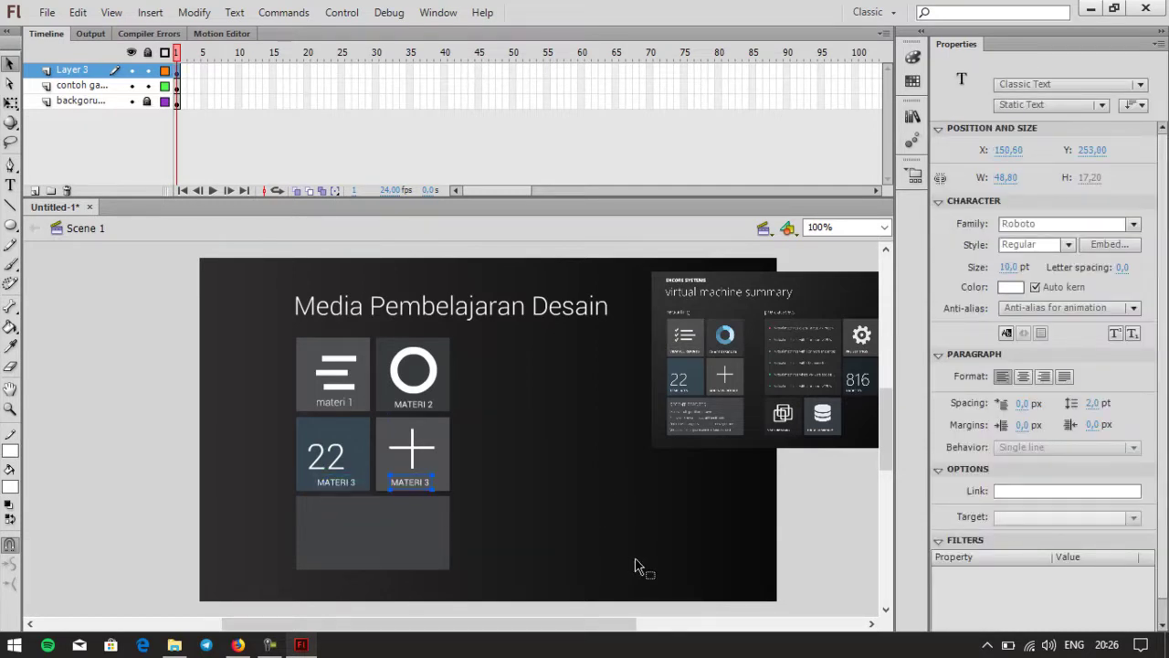
double_click(410, 482)
key("ctrl+a")
type("QUIZ")
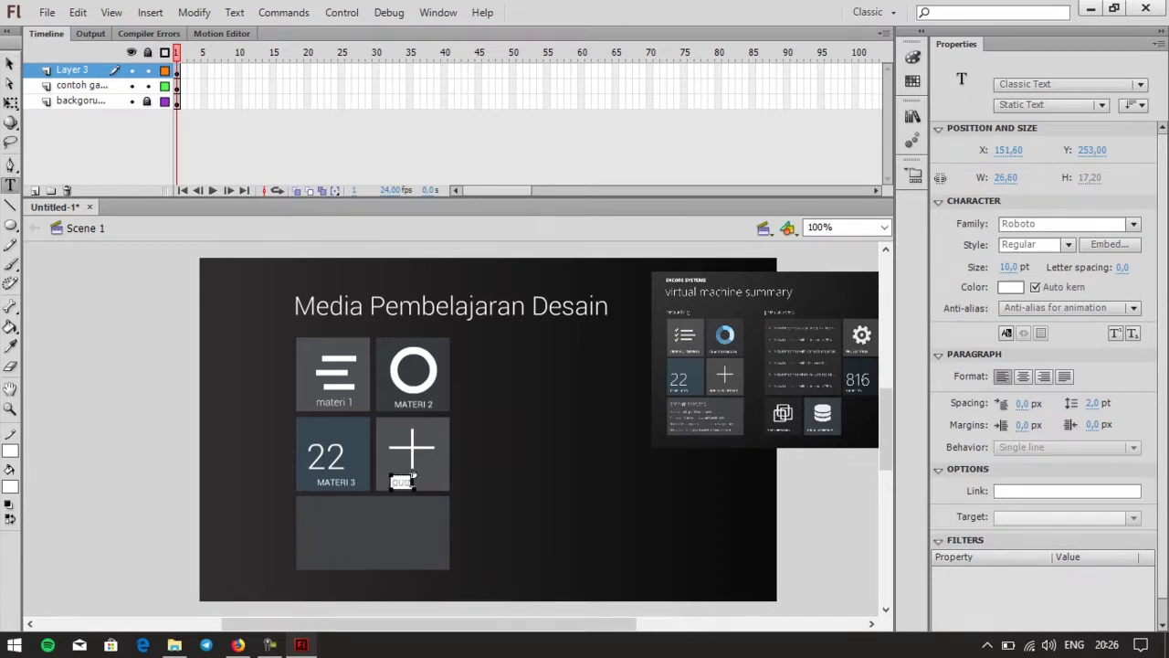
Step: Nudge the "QUIZ" label right until it is centred under the plus icon
left_click(10, 63)
key("Right")
key("Right")
key("Right")
key("Right")
key("Right")
key("Right")
key("Right")
key("Right")
key("Right")
key("Right")
key("Right")
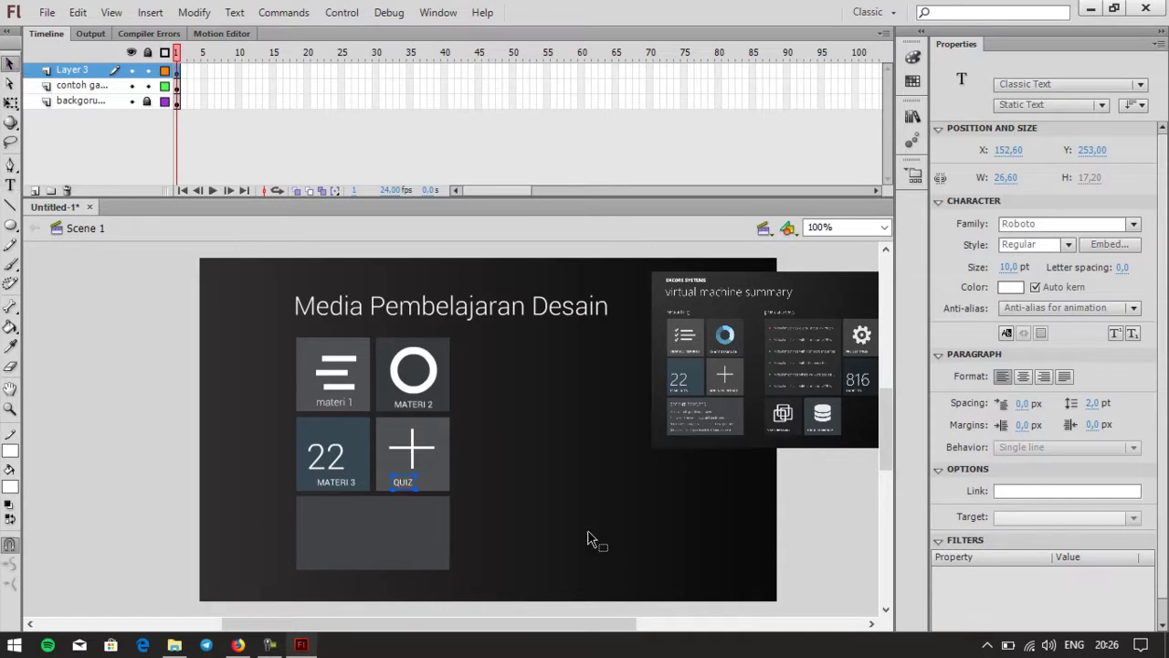
left_click(585, 537)
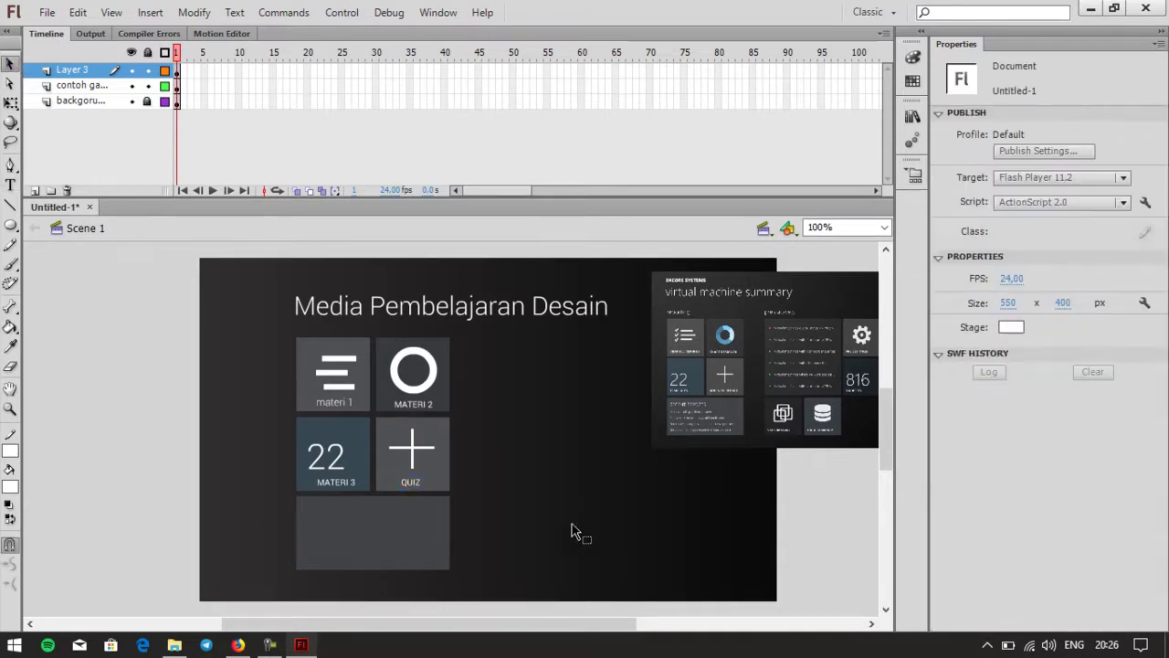
Step: Retype the "materi 1" label in capitals as "MATERI 1" and set it to 10 pt Roboto Regular
double_click(335, 402)
type("MATERI 1")
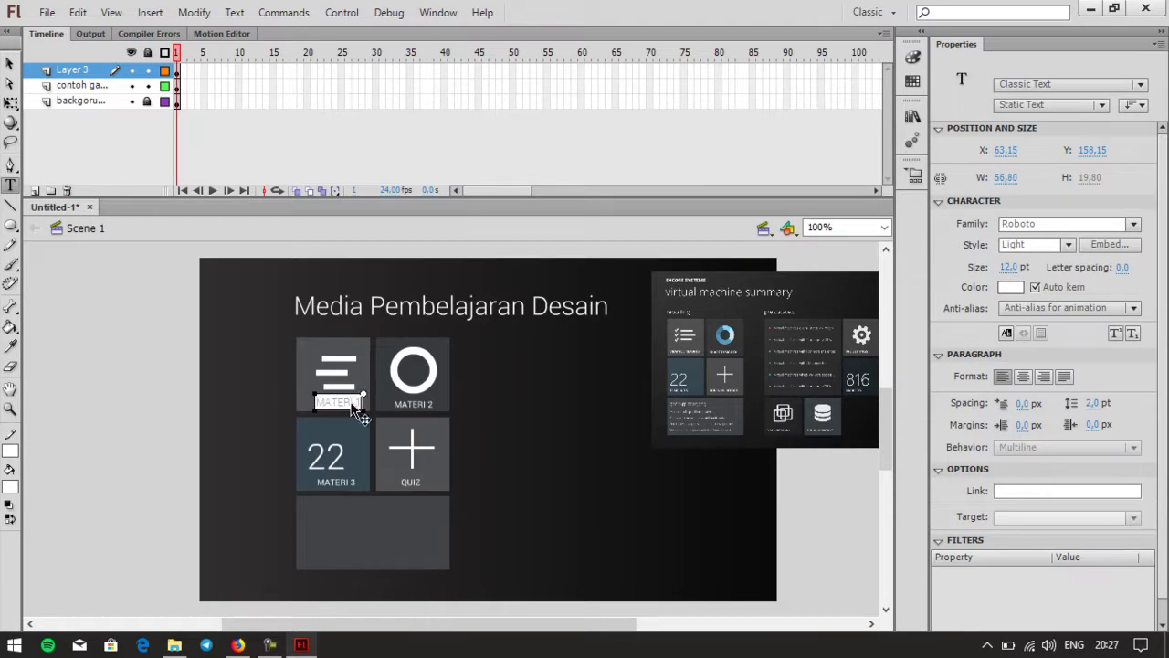
left_click(1009, 266)
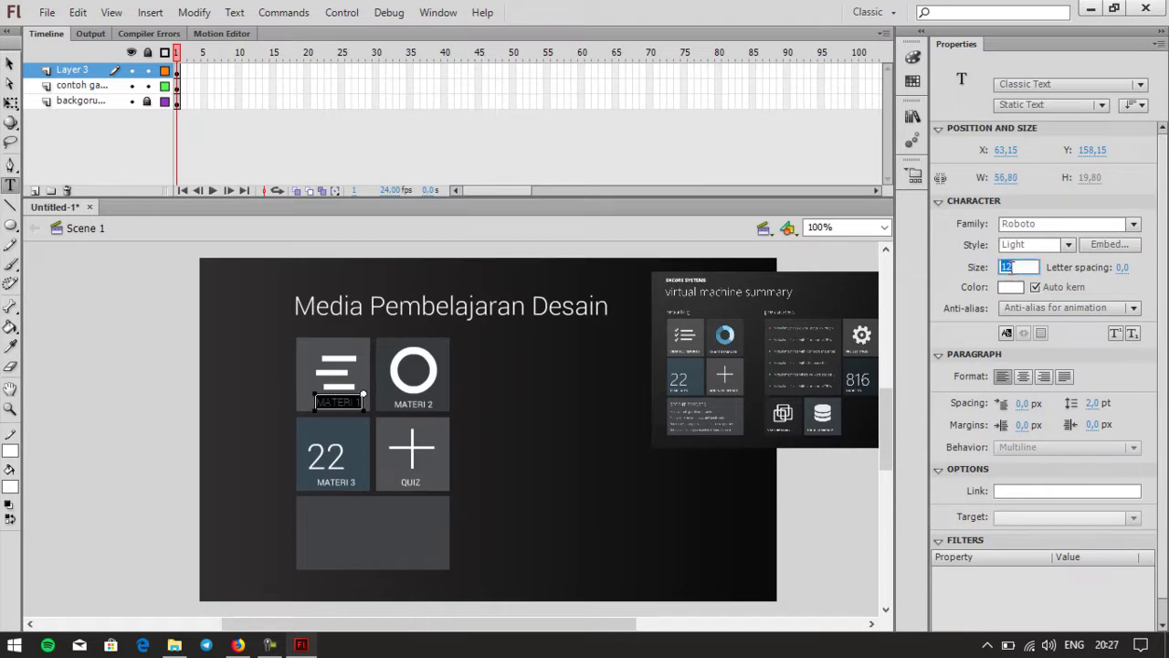
left_click(1068, 244)
left_click(1039, 333)
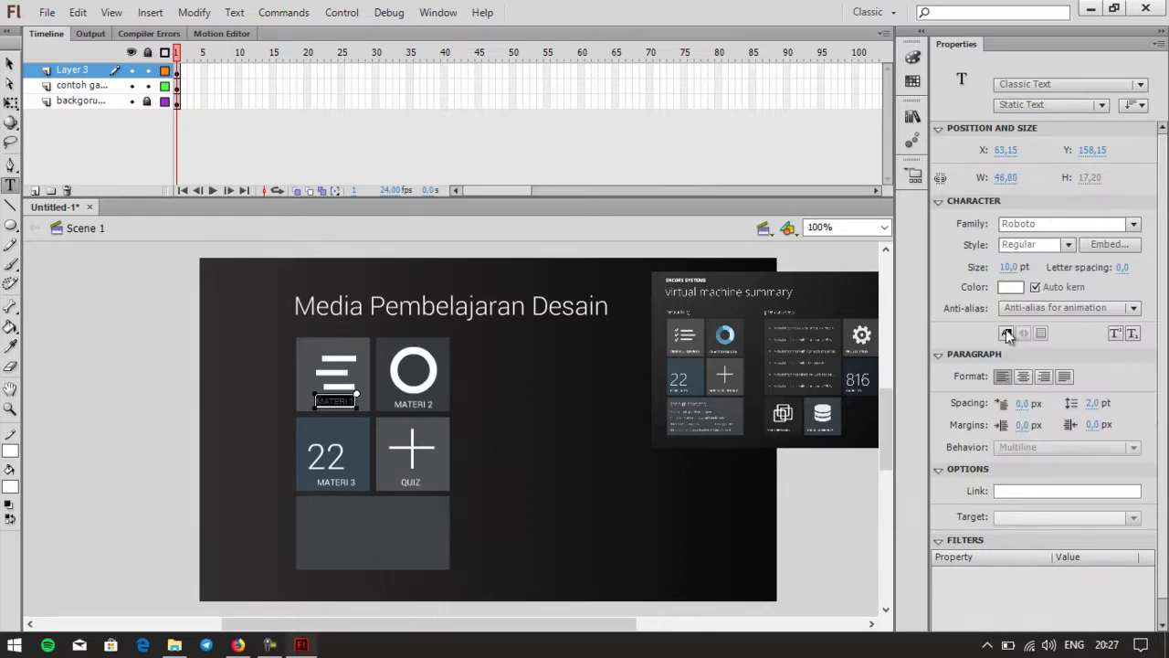
Step: Nudge the "MATERI 1" label right and down to X 65.15, Y 161.15 under the three-line icon
left_click(9, 62)
key("Right")
key("Right")
key("Down")
key("Down")
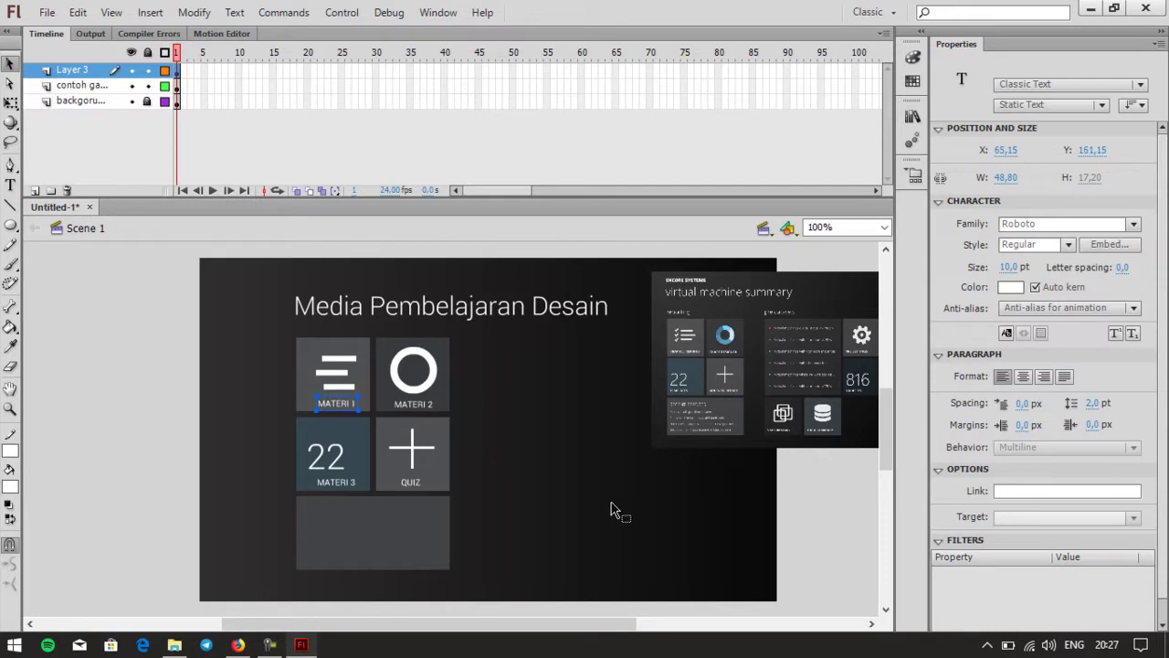
left_click(614, 510)
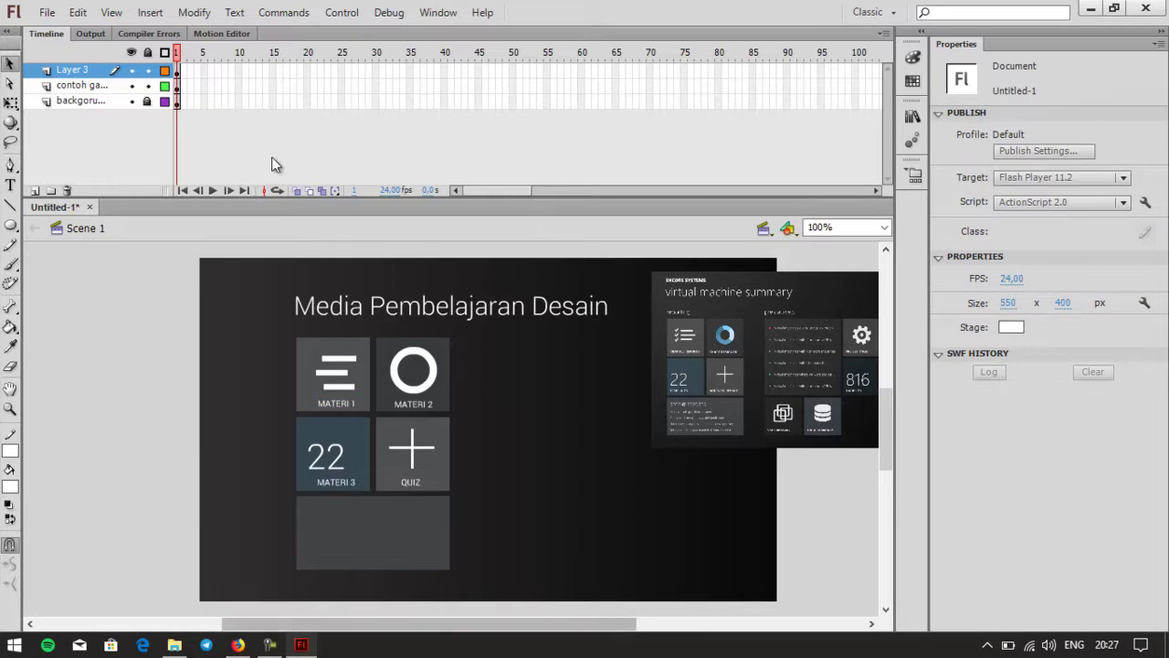
left_click(165, 53)
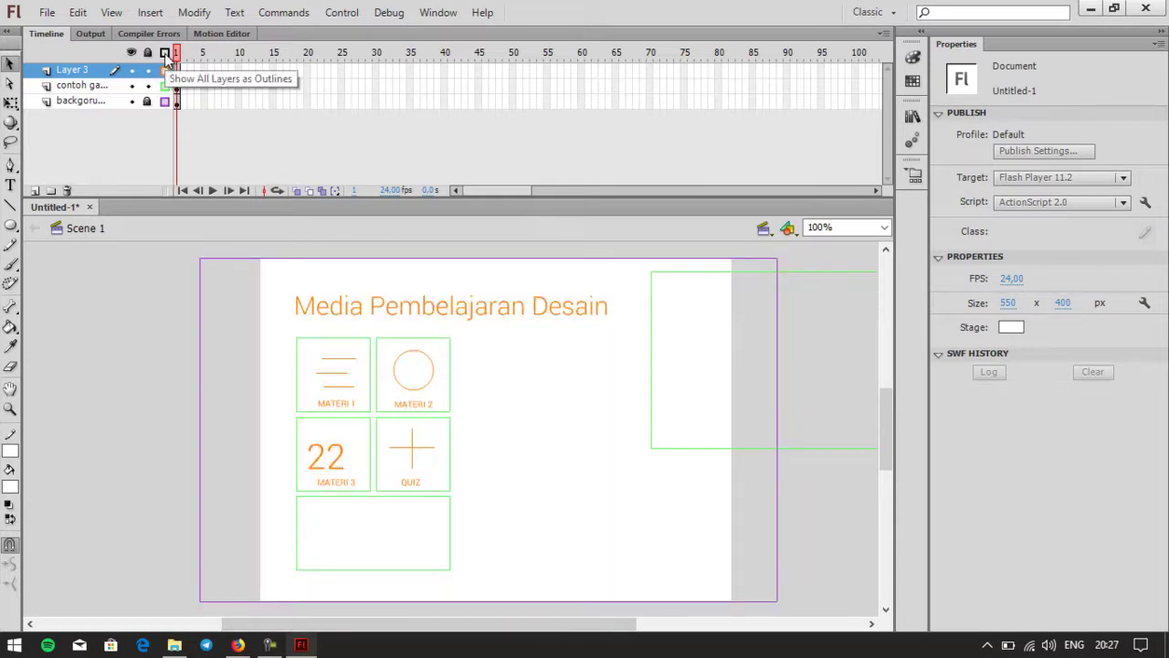
left_click(164, 53)
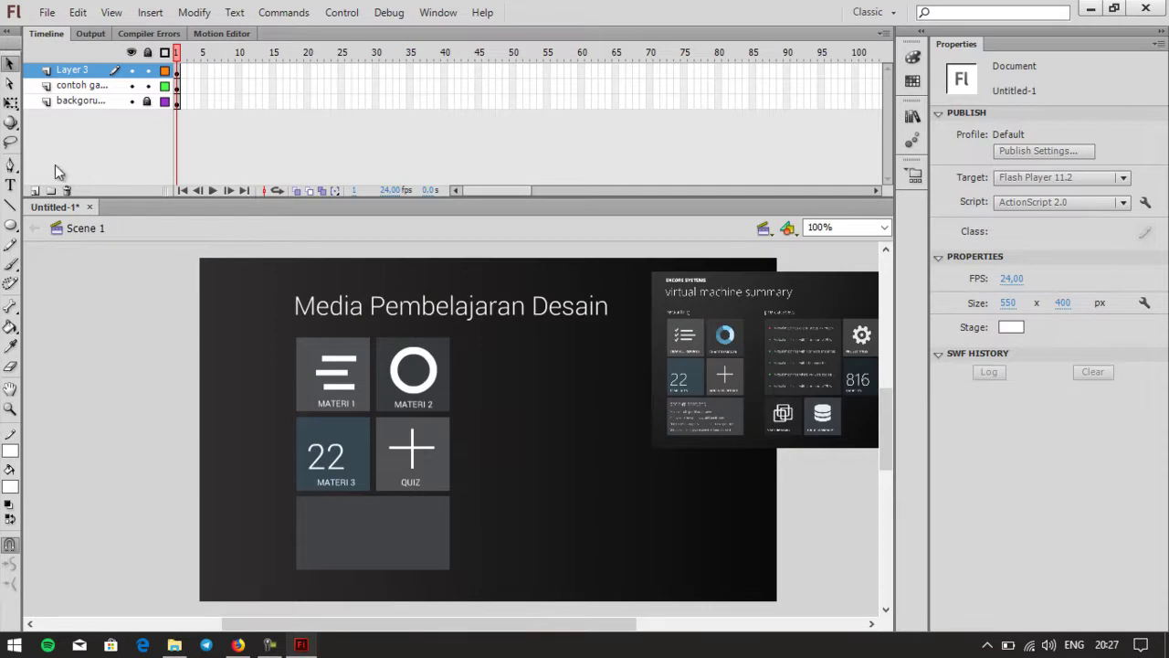
left_click(439, 350)
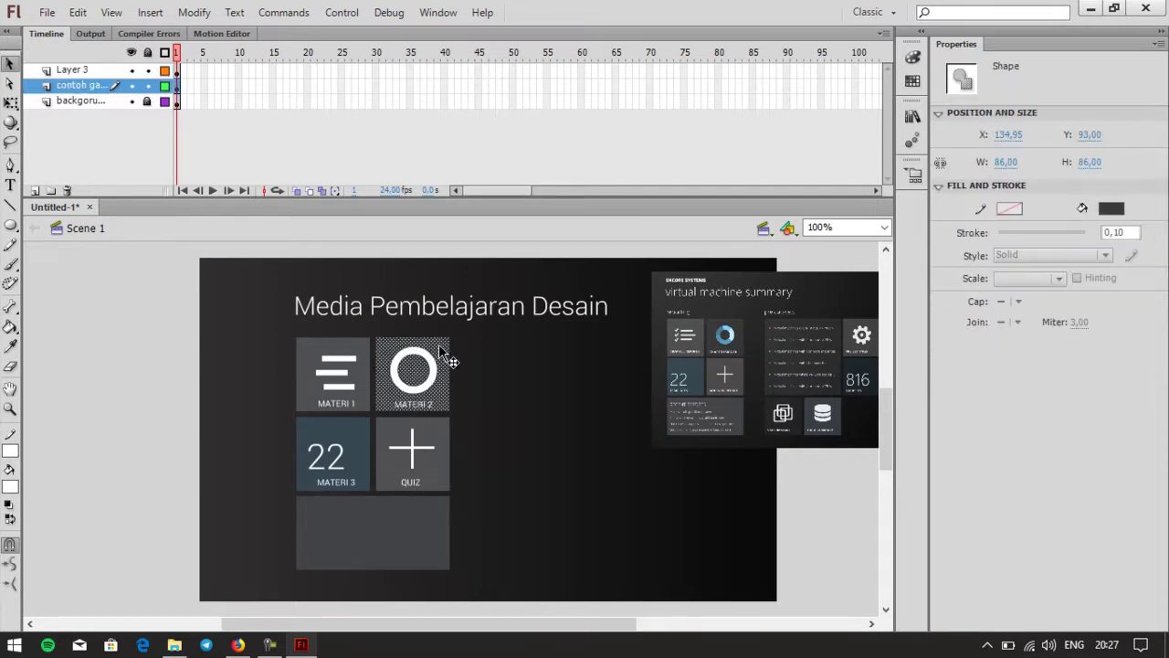
left_click_drag(438, 350, 537, 350)
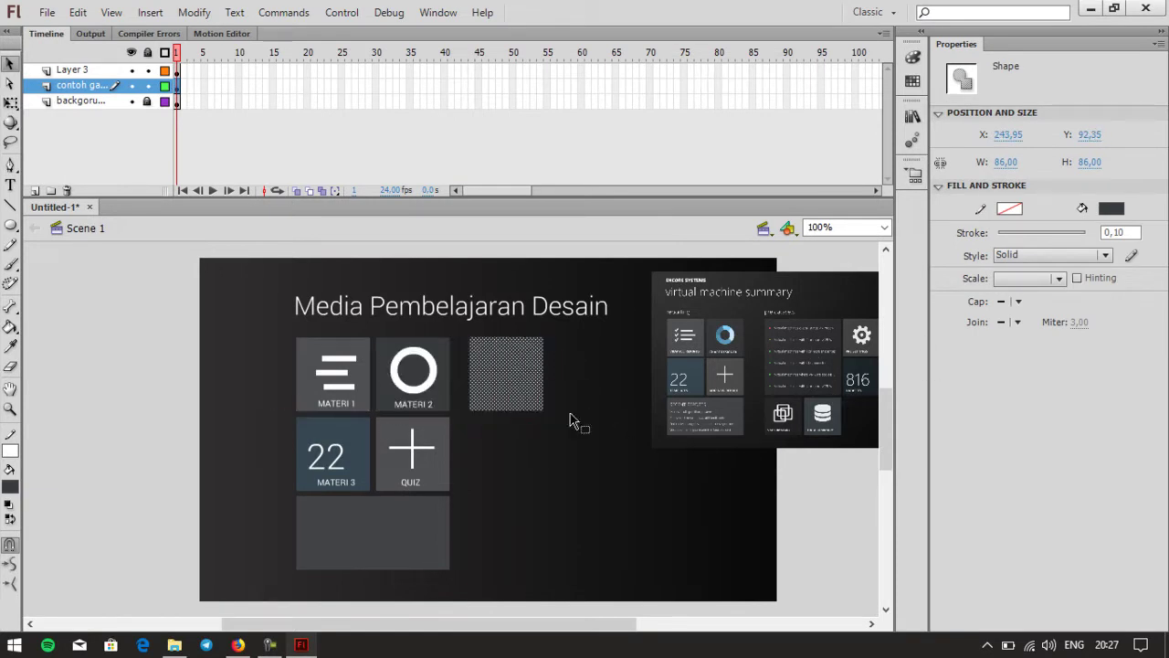
key("Delete")
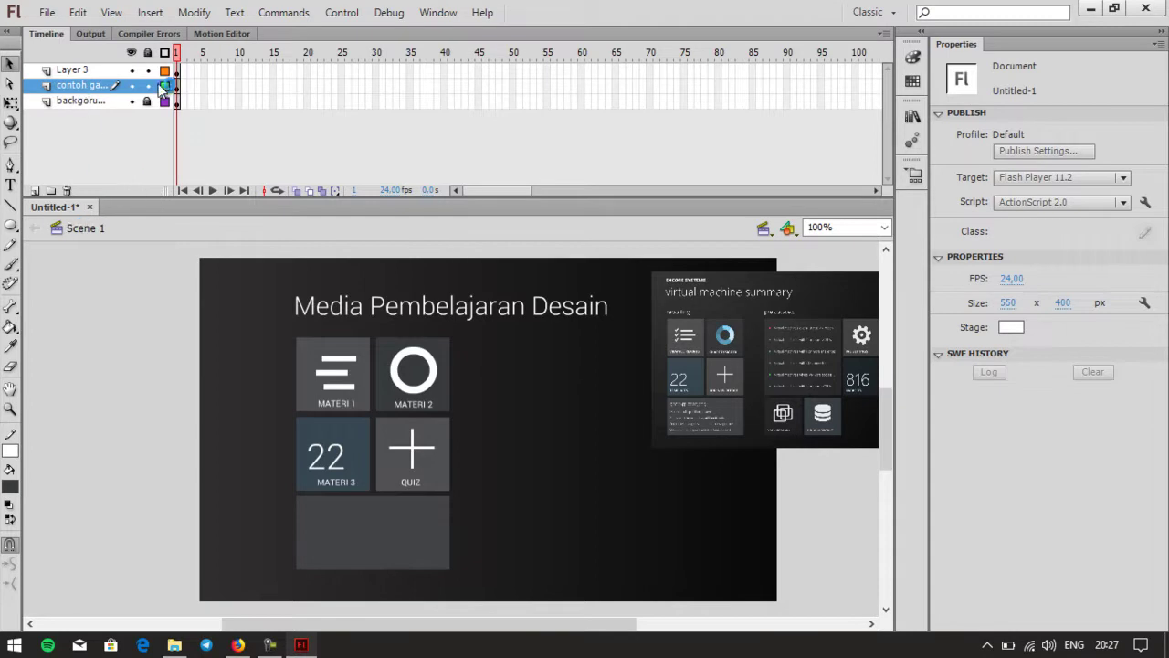
Step: Show all layers as outlines and draw a rectangle about 286 x 270 px to the right of the tile grid
left_click(164, 51)
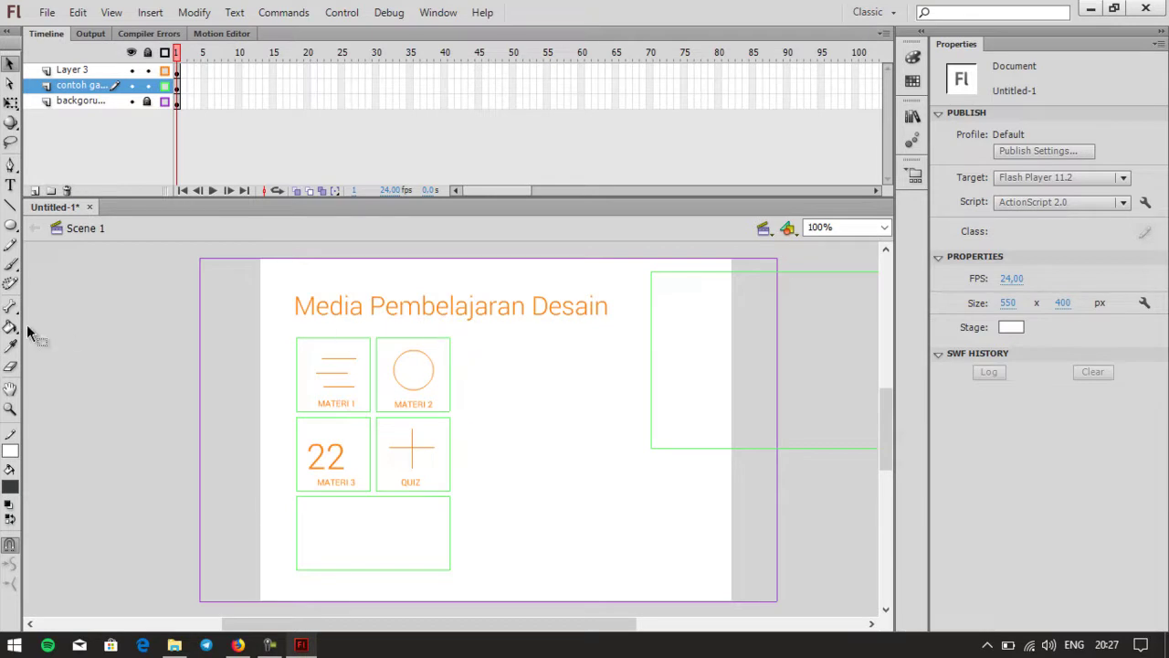
left_click(10, 225)
left_click(36, 225)
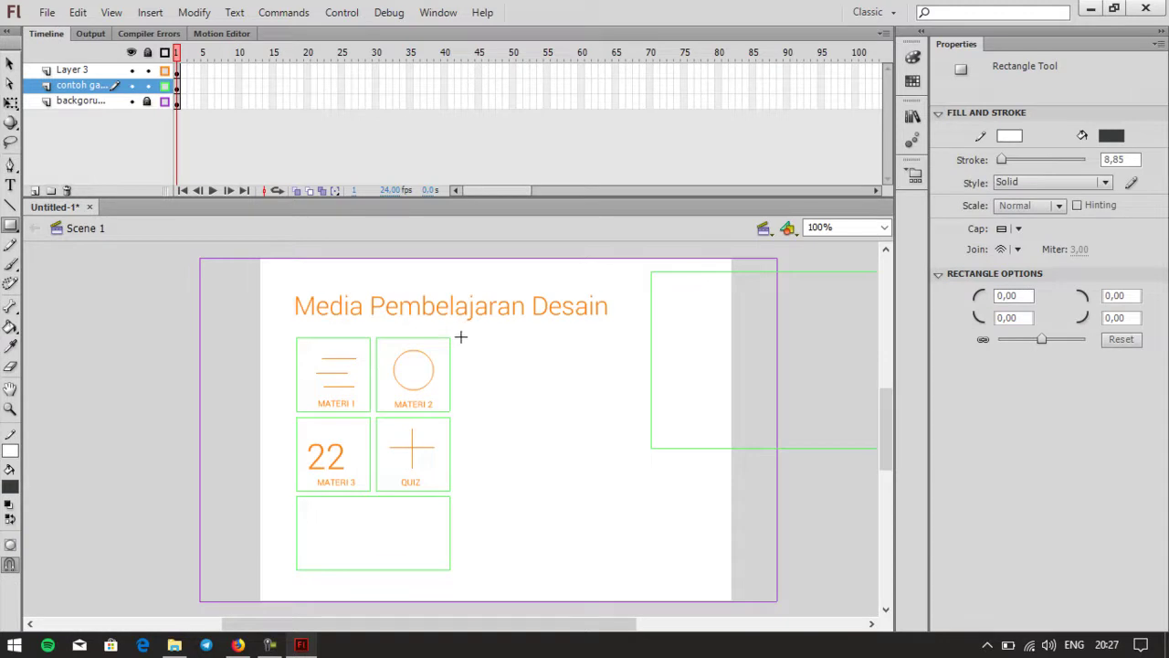
left_click_drag(461, 339, 706, 569)
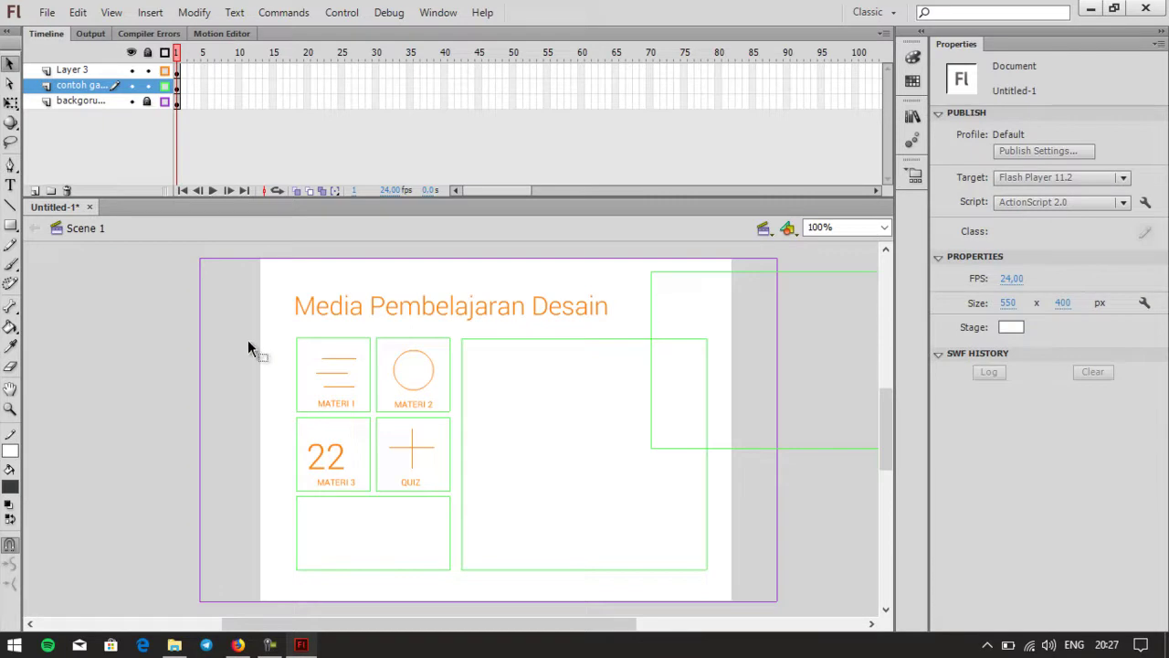
Step: Move the tiles, icons, labels, large rectangle and reference image together 8 px left to X 34, and turn off the outline display
mouse_move(263, 326)
left_mouse_down()
mouse_move(347, 384)
mouse_move(647, 536)
mouse_move(726, 591)
left_mouse_up()
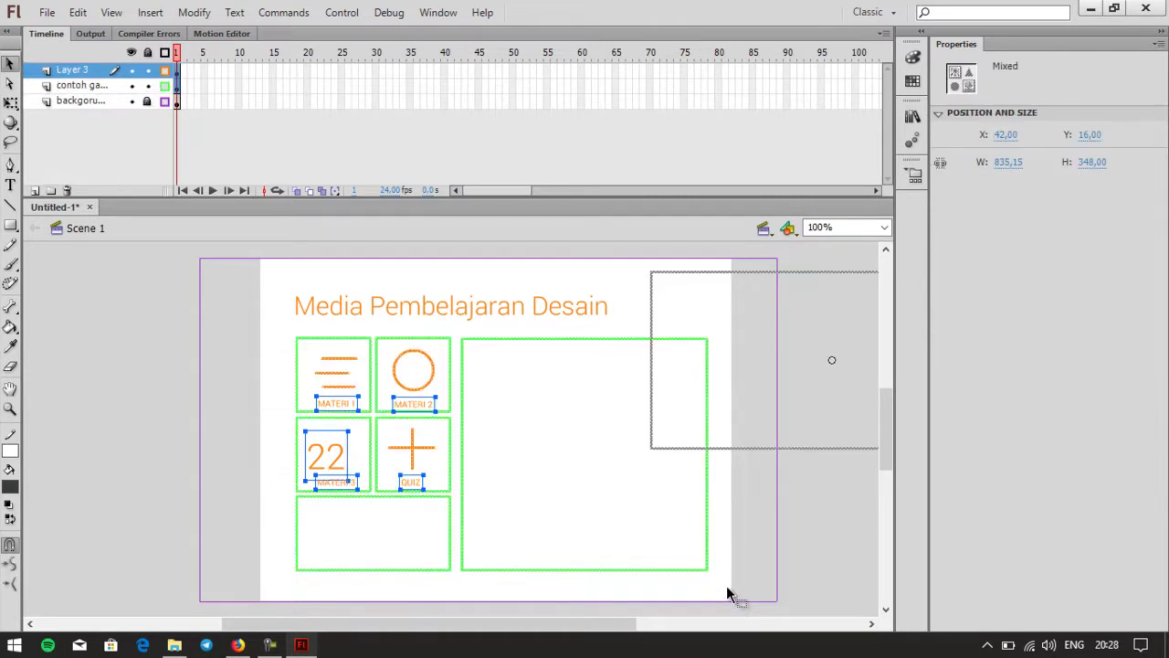
key("Left")
key("Left")
key("Left")
key("Left")
key("Left")
key("Left")
key("Left")
key("Left")
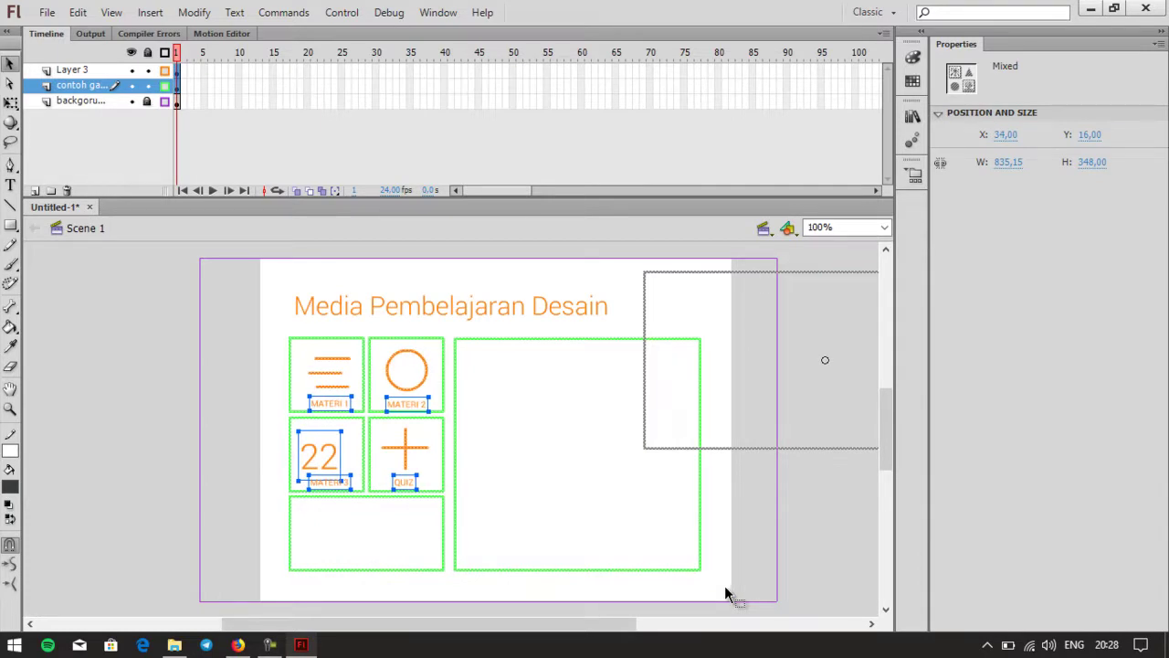
left_click(166, 53)
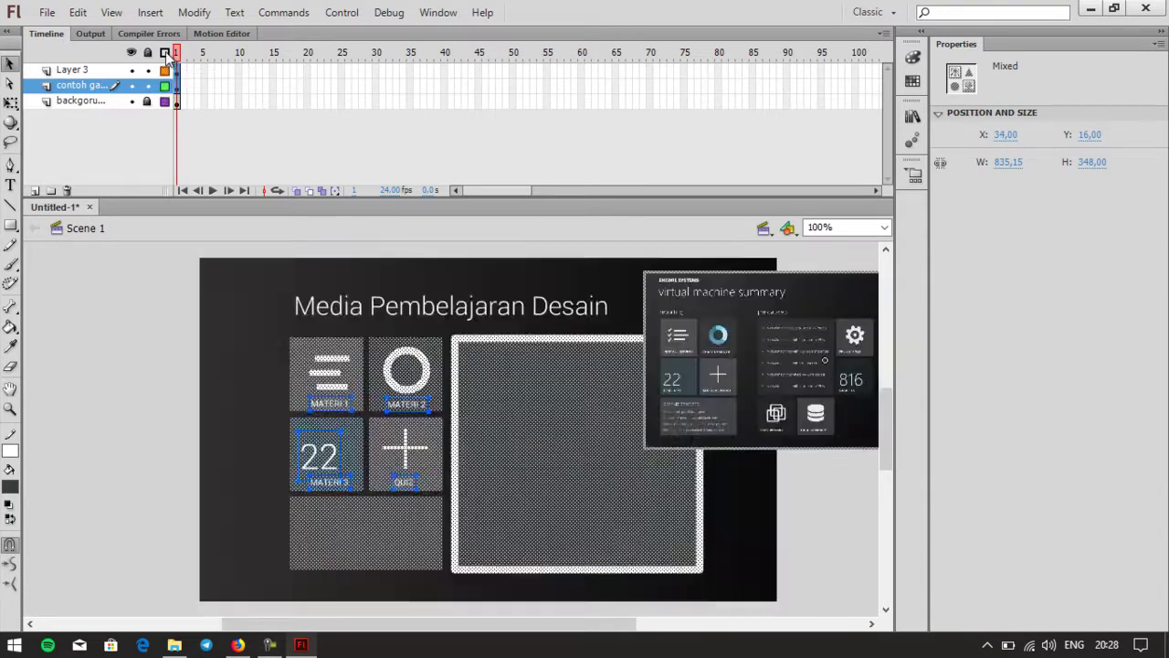
left_click(174, 322)
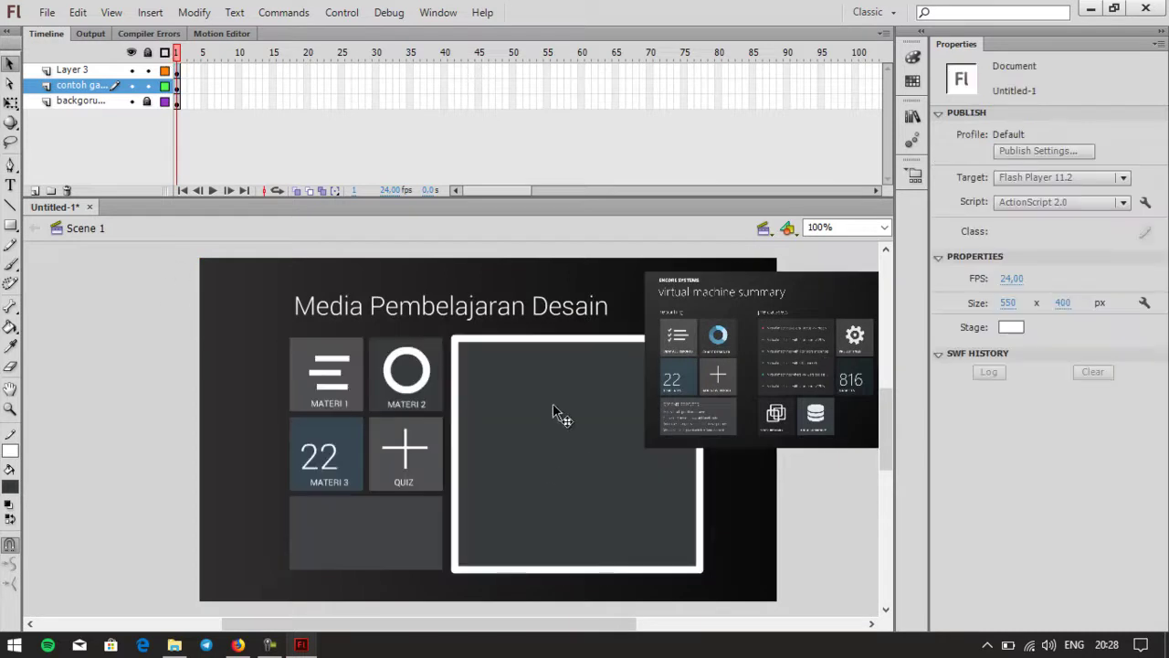
Step: Delete the large panel's white outline and recolour its fill with a dark grey sampled from the reference image
left_click(530, 347)
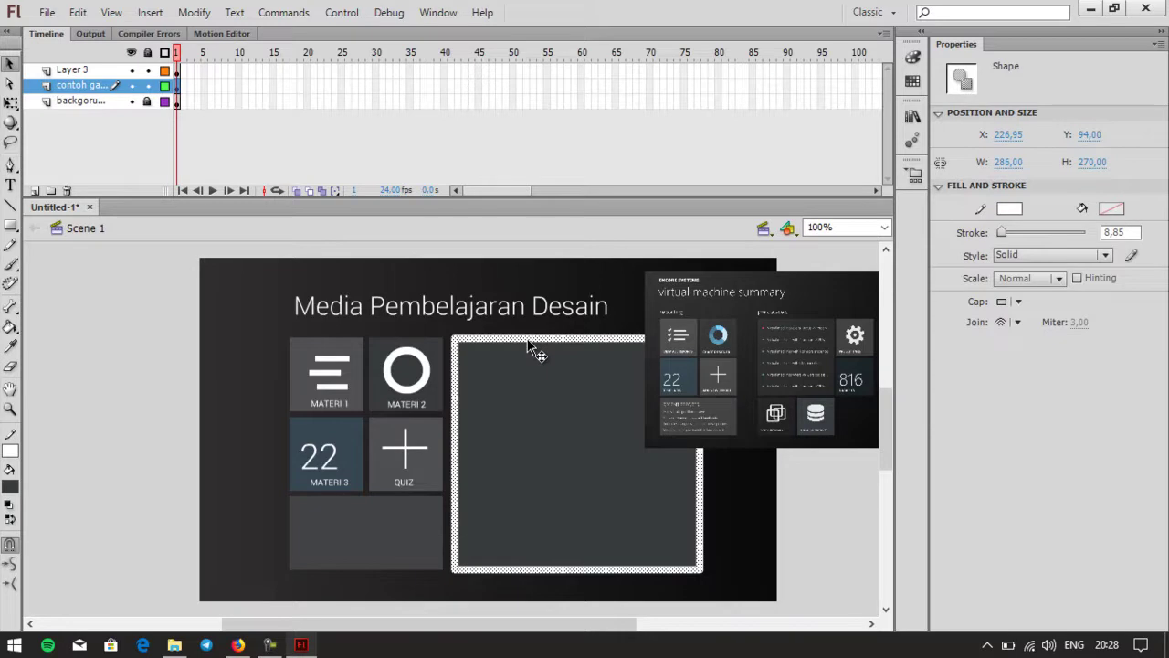
key("Delete")
left_click(575, 417)
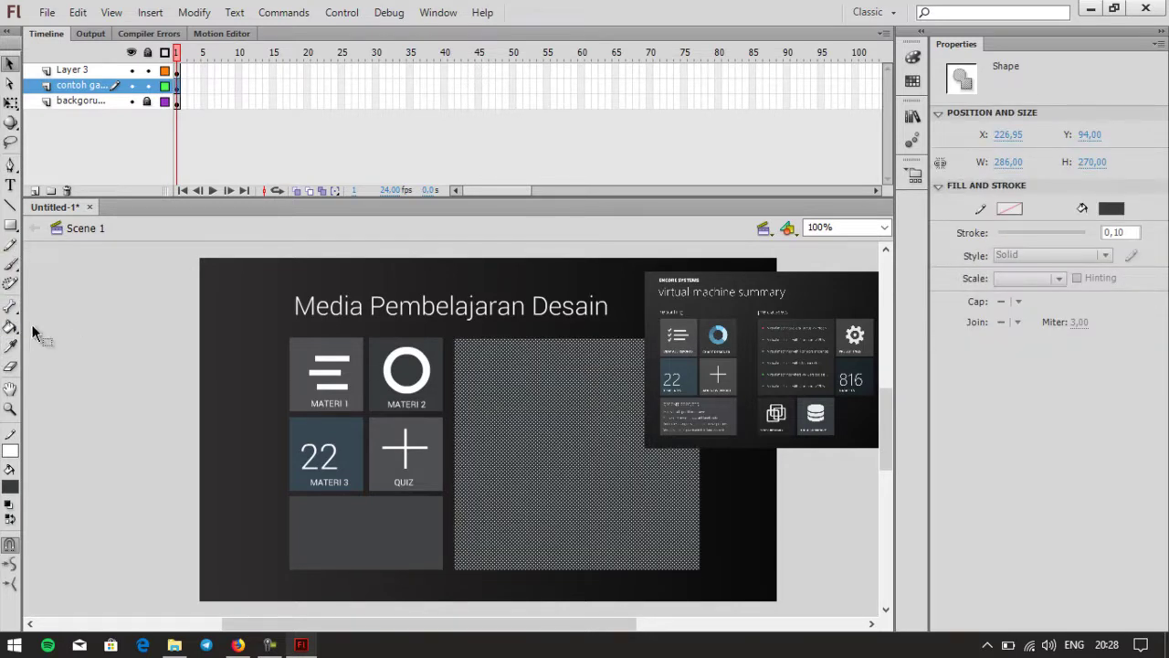
left_click(10, 346)
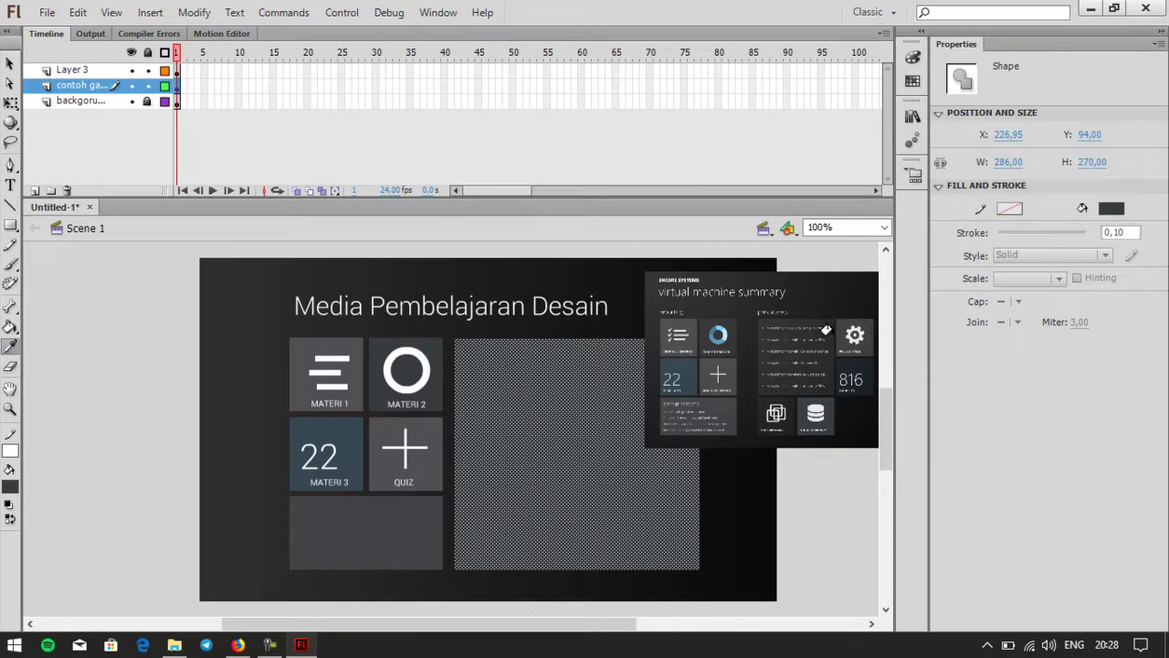
left_click(838, 335)
left_click(10, 62)
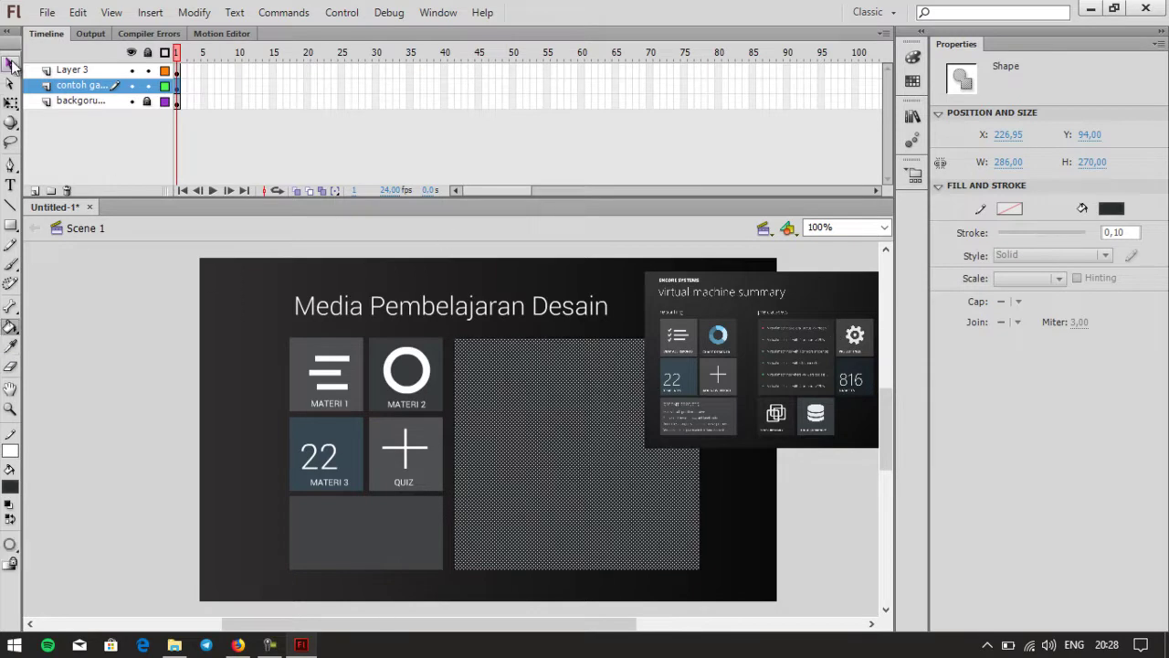
left_click(134, 387)
Step: Move the reference image right to X 529.95 and preview the movie in Flash Professional
left_click_drag(731, 320, 798, 321)
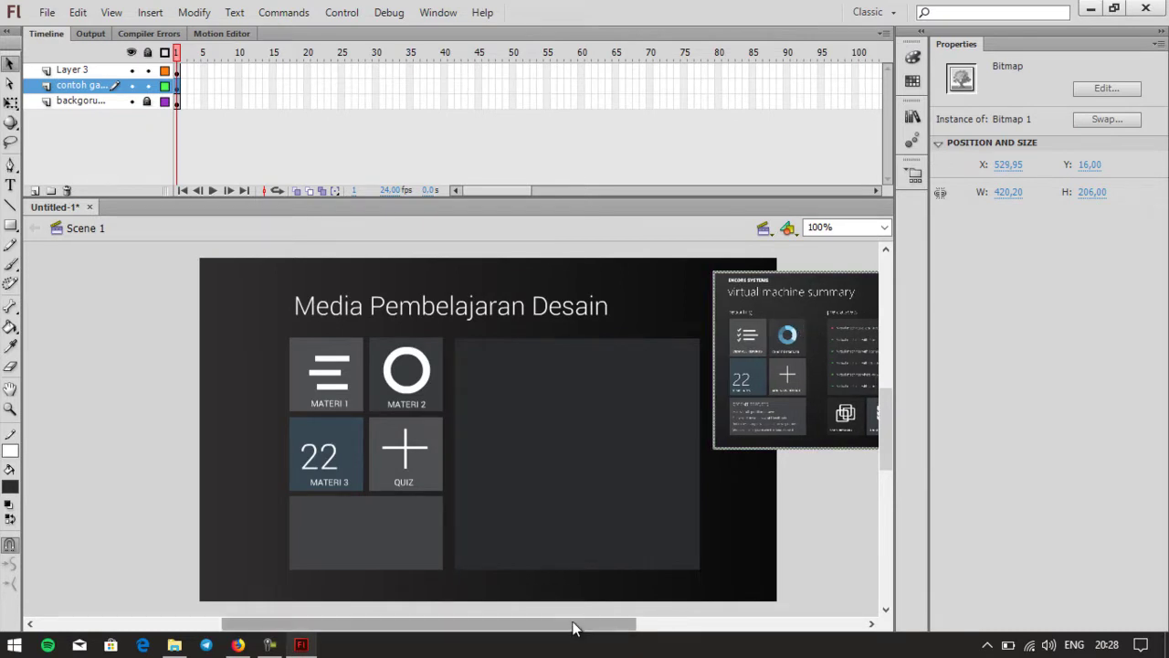
left_click(342, 12)
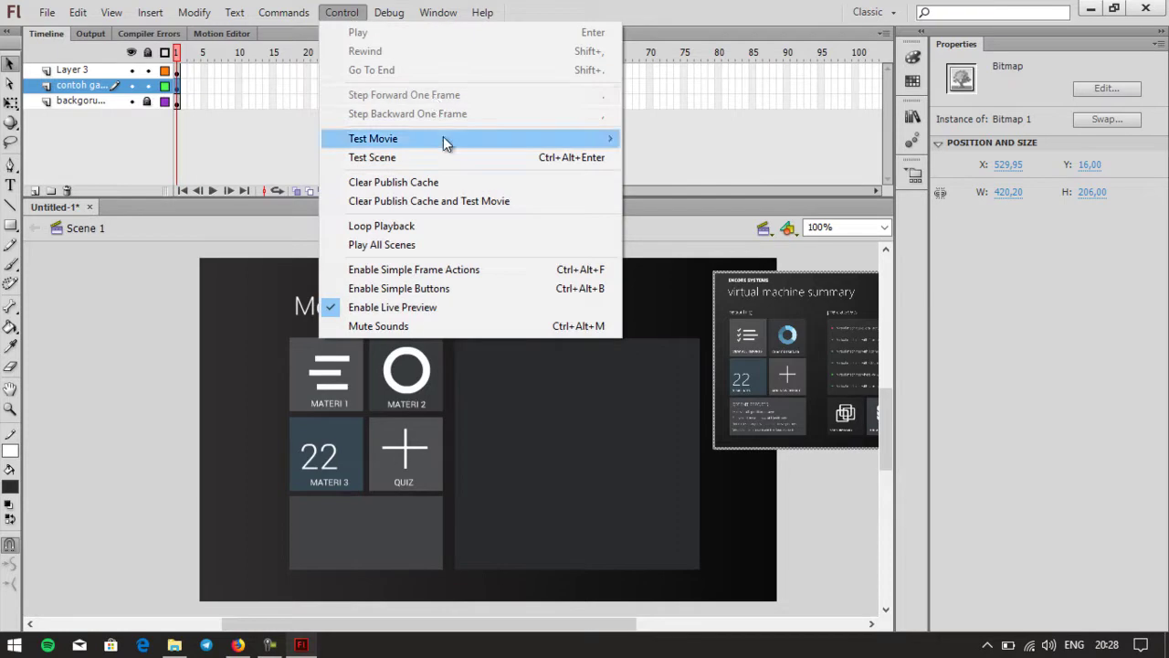
mouse_move(537, 138)
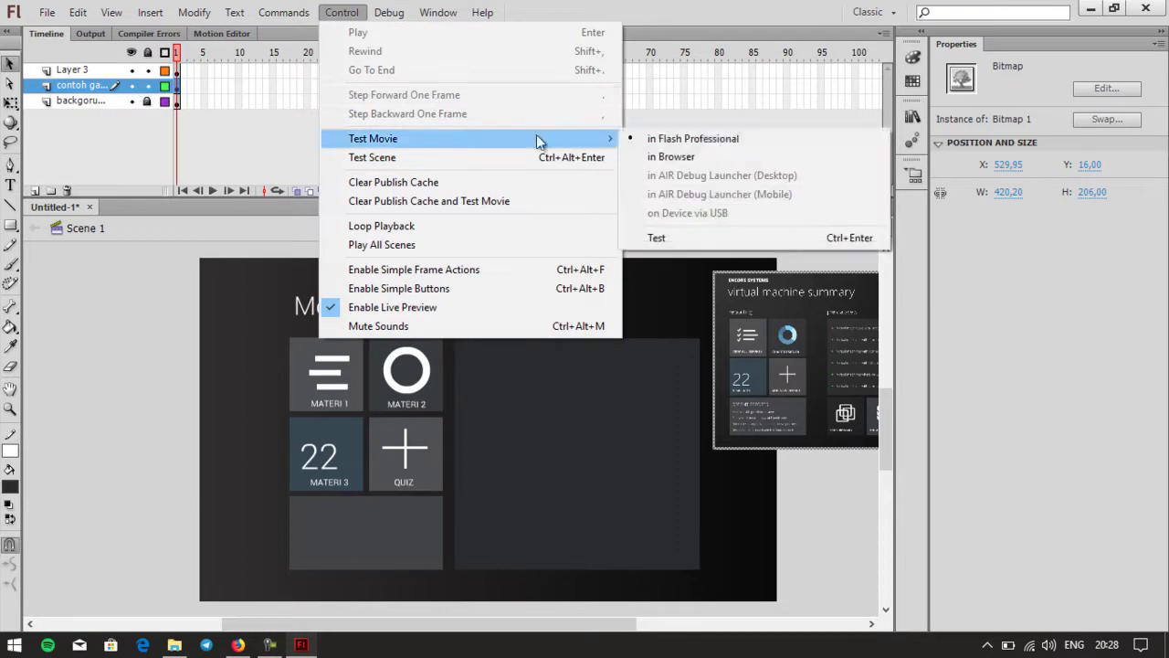
left_click(720, 140)
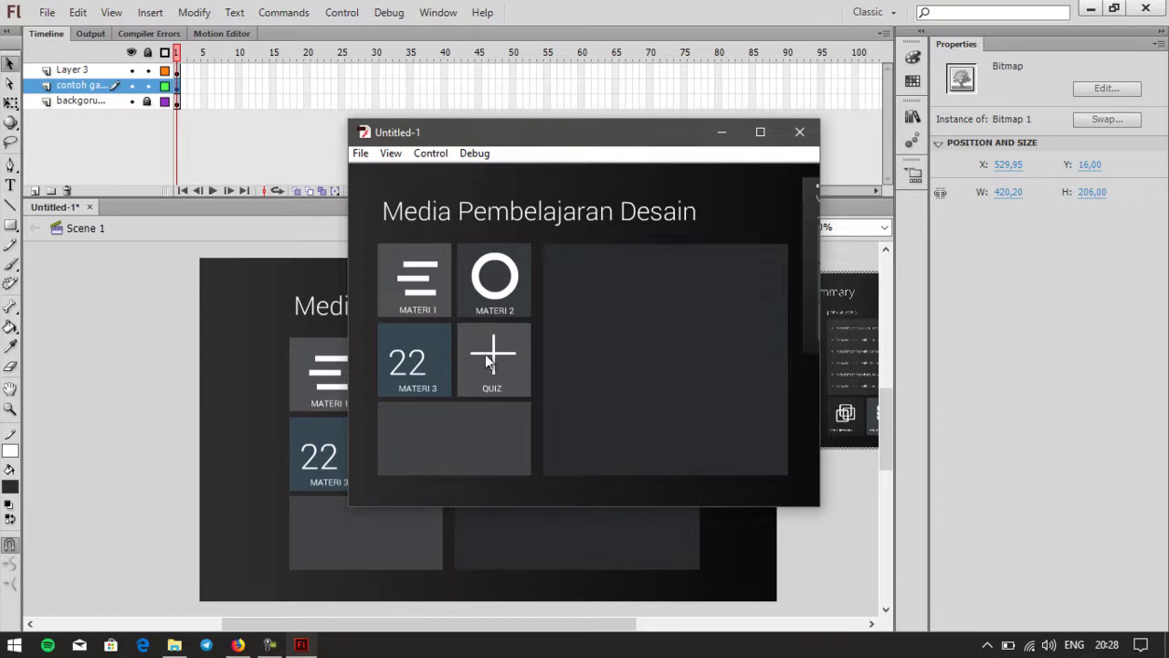
left_click(800, 132)
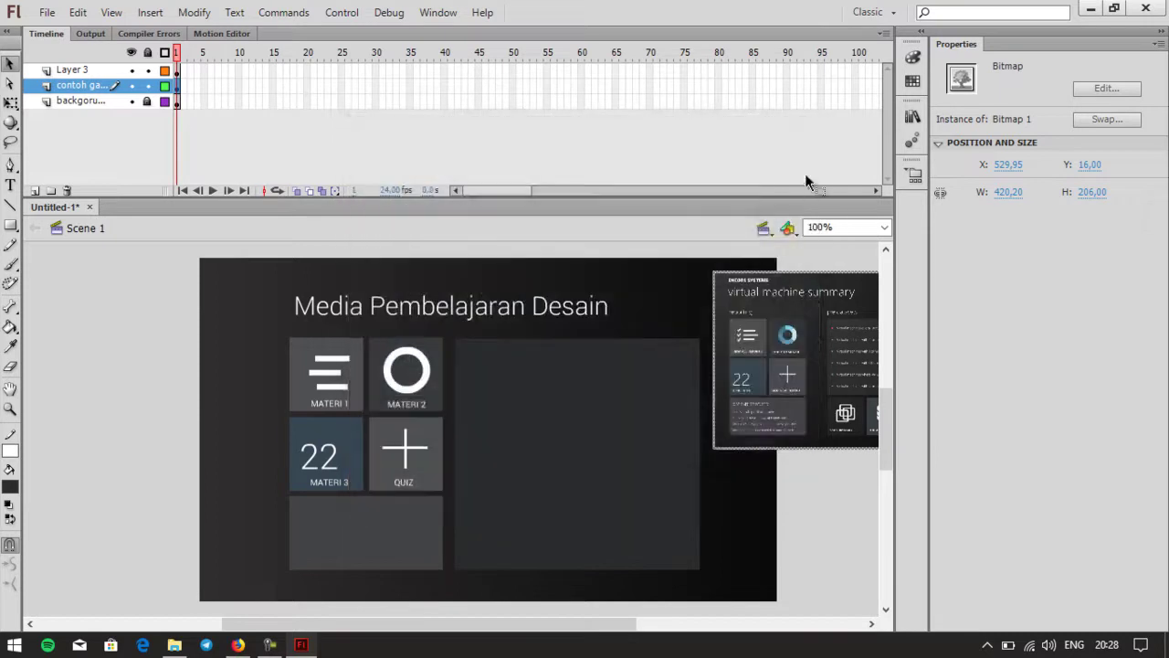
Step: Hide and show each of the two lower layers to check what it contains
left_click(132, 102)
left_click(132, 101)
left_click(131, 85)
left_click(131, 84)
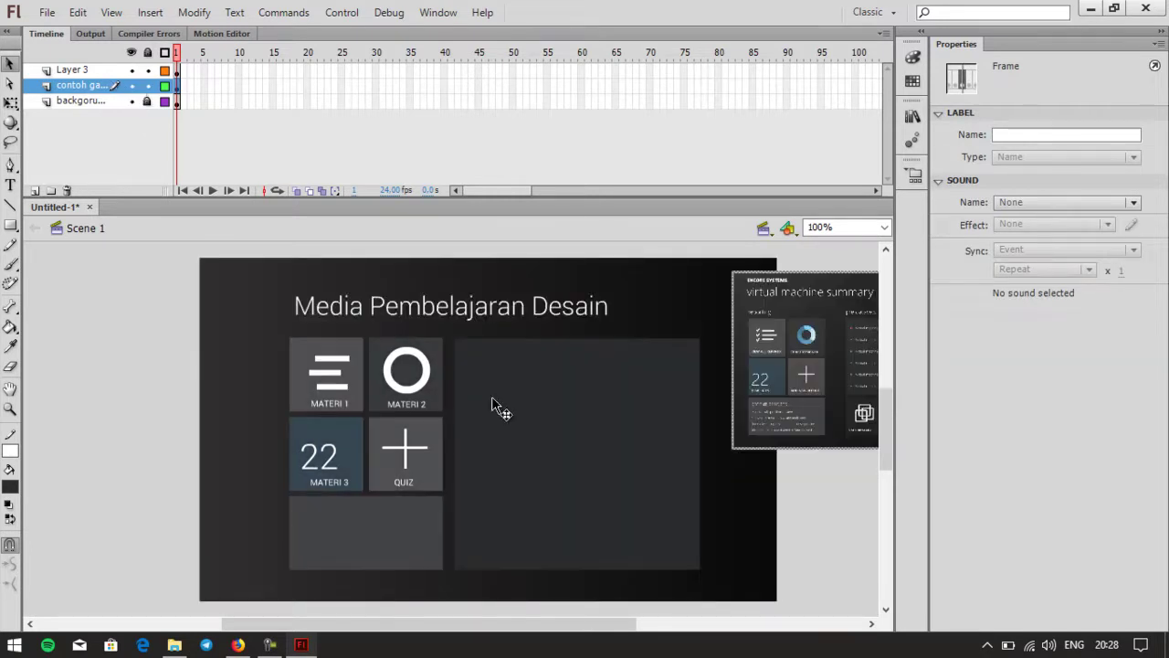
Step: Delete the reference image at the stage's right edge and test the movie again
left_click(795, 343)
left_click(863, 484)
left_click(807, 367)
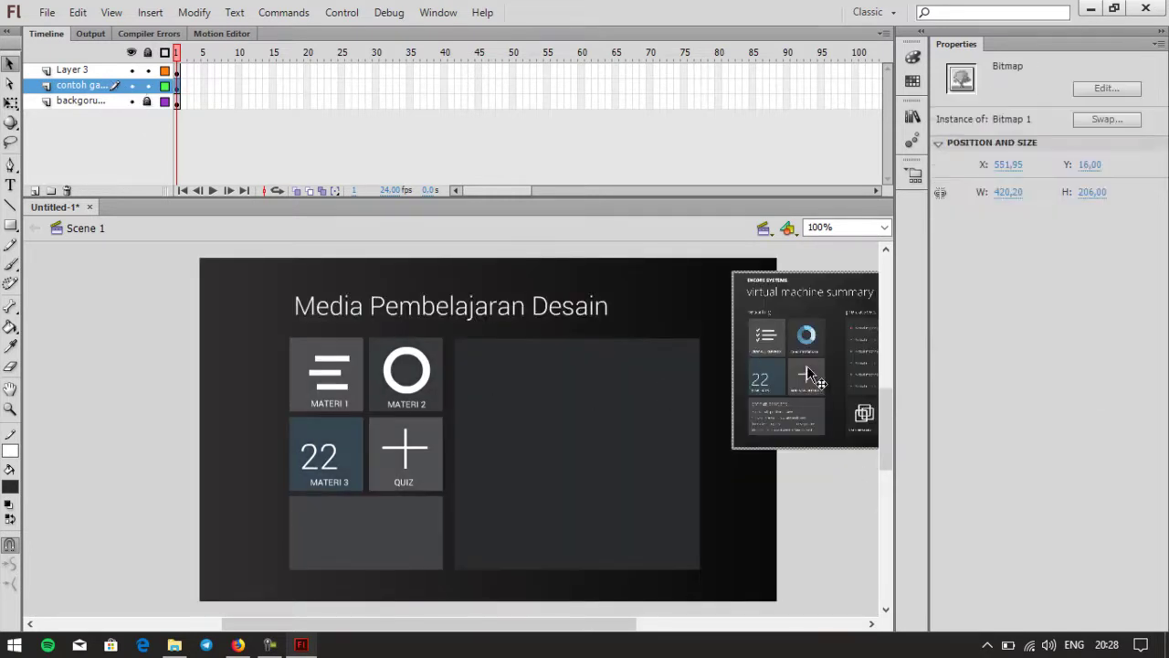
key("Delete")
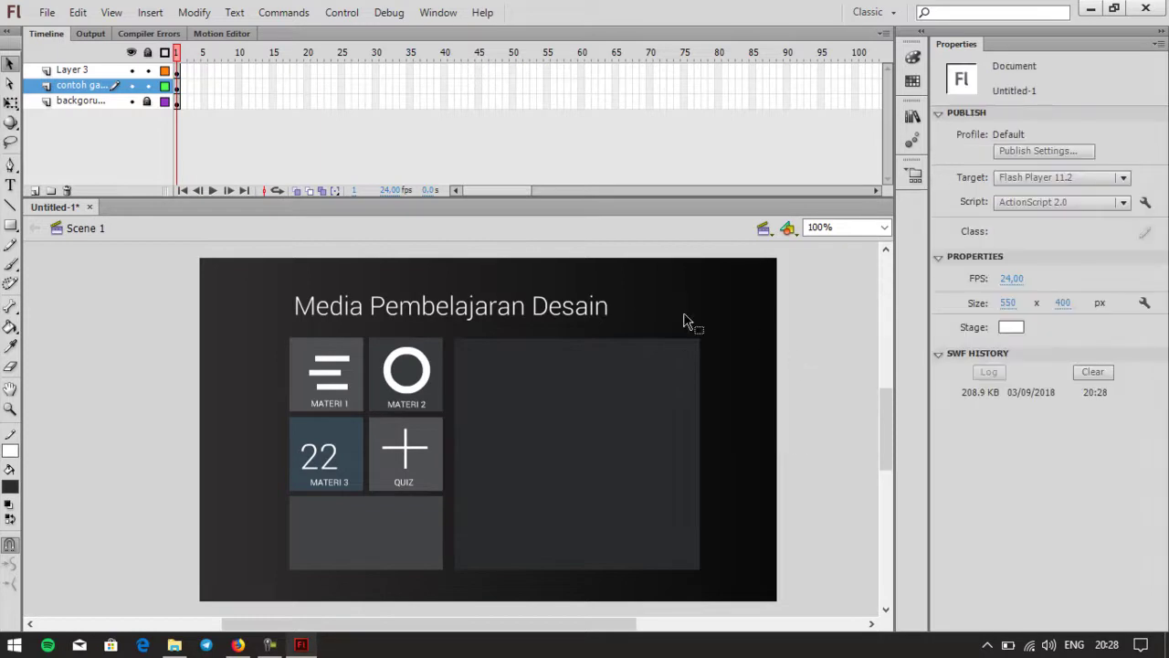
key("ctrl+Return")
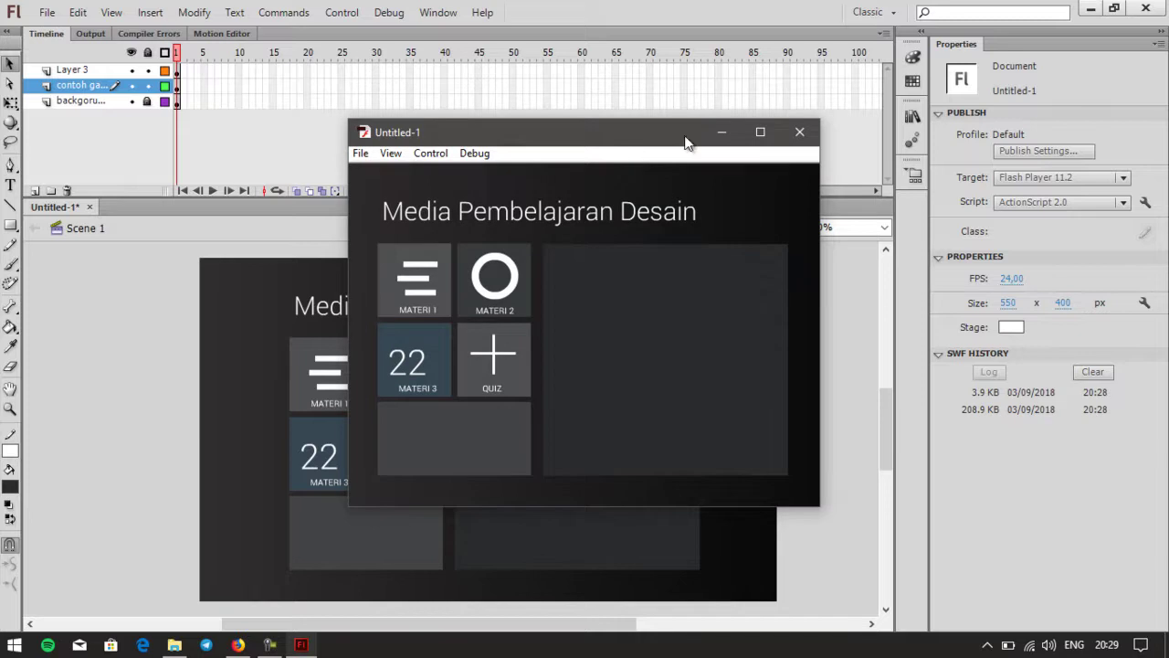
Step: Examine the previewed movie enlarged with Show All, restore its window size and close the preview
left_click(760, 131)
right_click(720, 197)
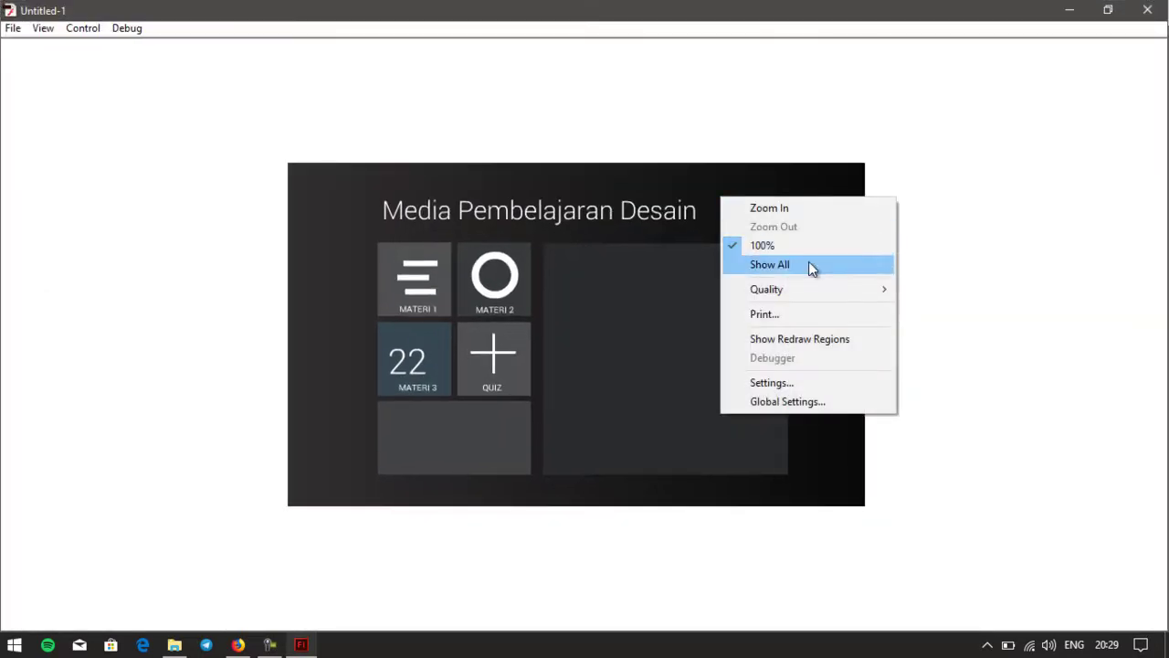
left_click(809, 263)
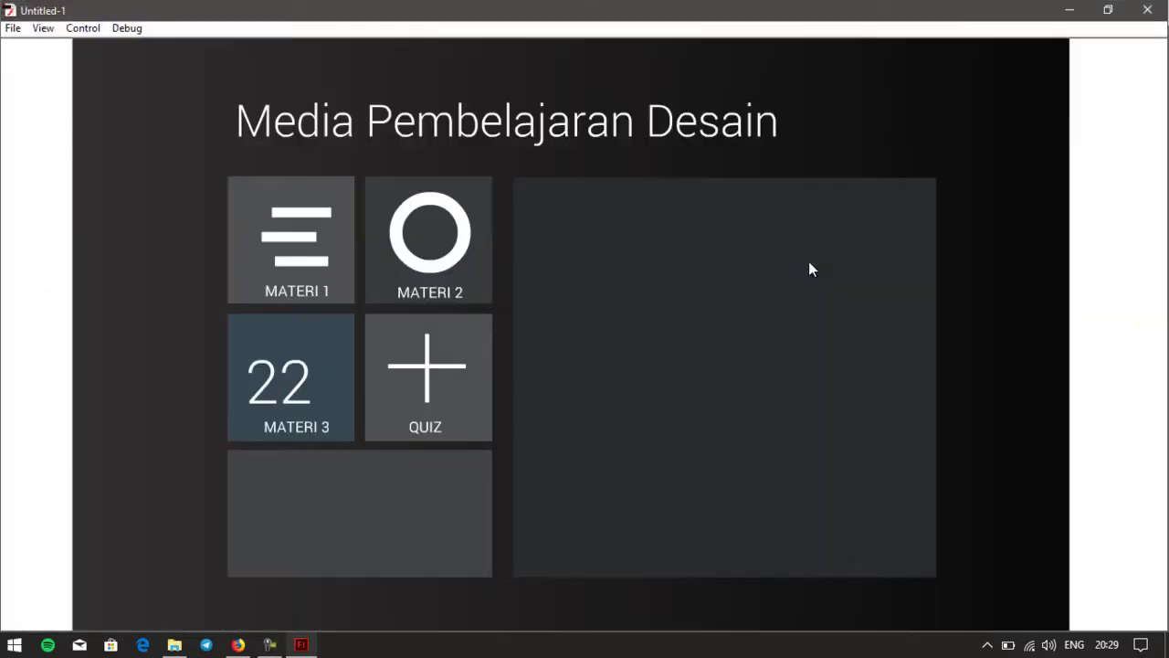
left_click(1108, 9)
left_click_drag(560, 128, 725, 186)
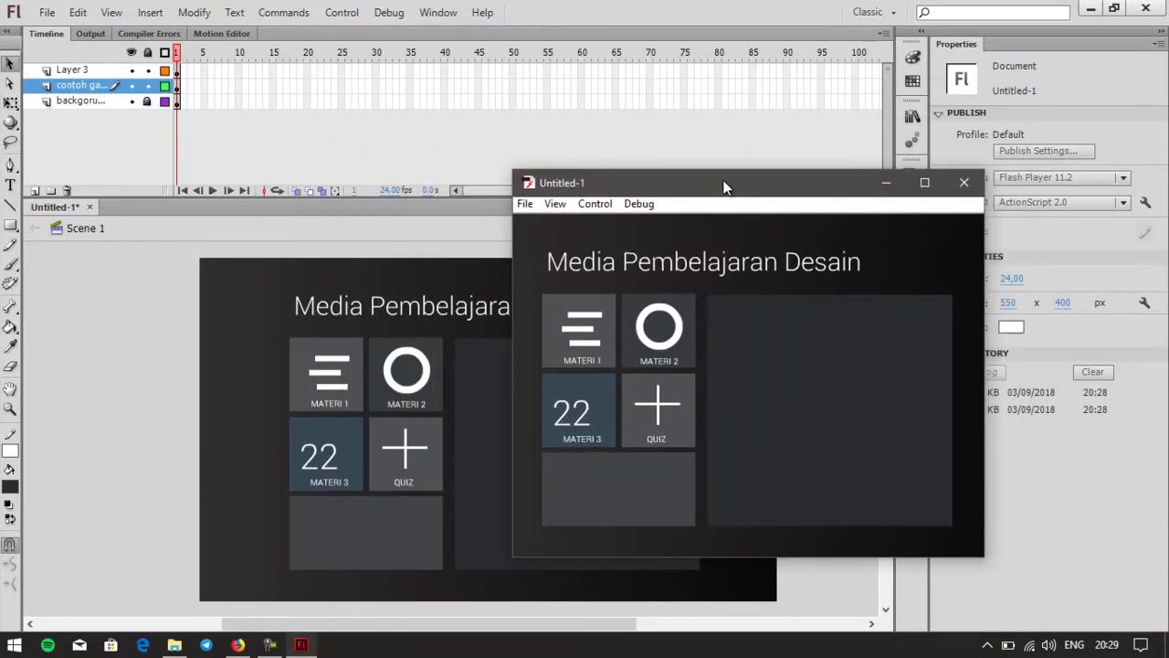
left_click(963, 183)
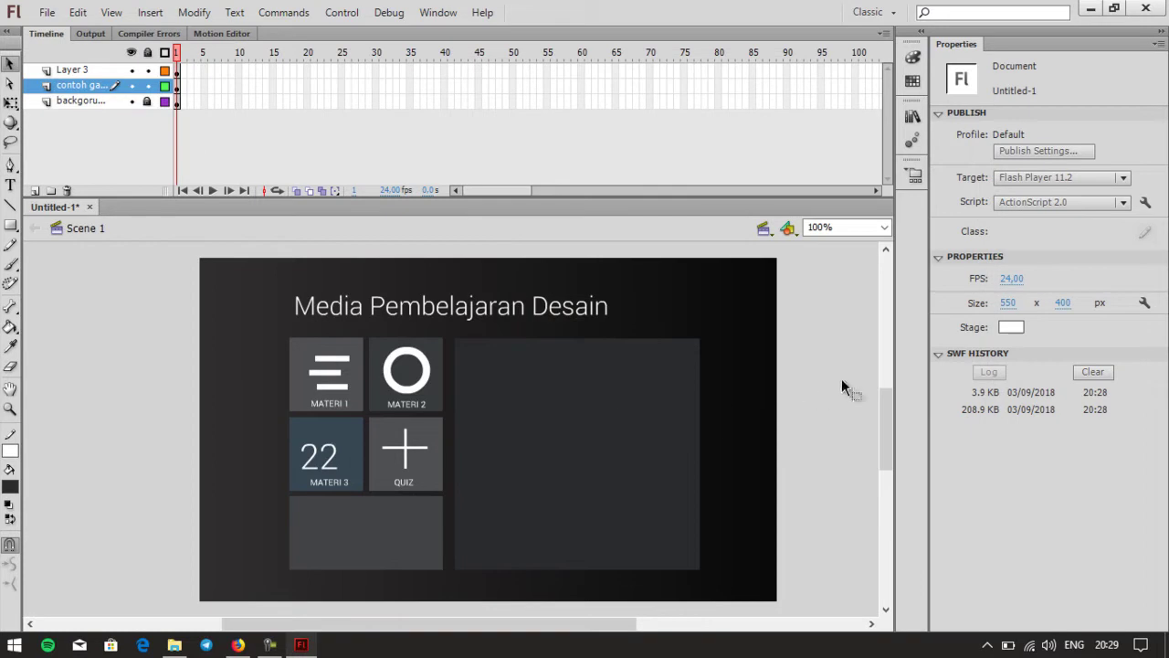
Step: Convert the whole MATERI 1 tile, including its icon and label, into a Button symbol named MATERI1
left_click_drag(879, 422, 888, 404)
left_click_drag(275, 325, 367, 414)
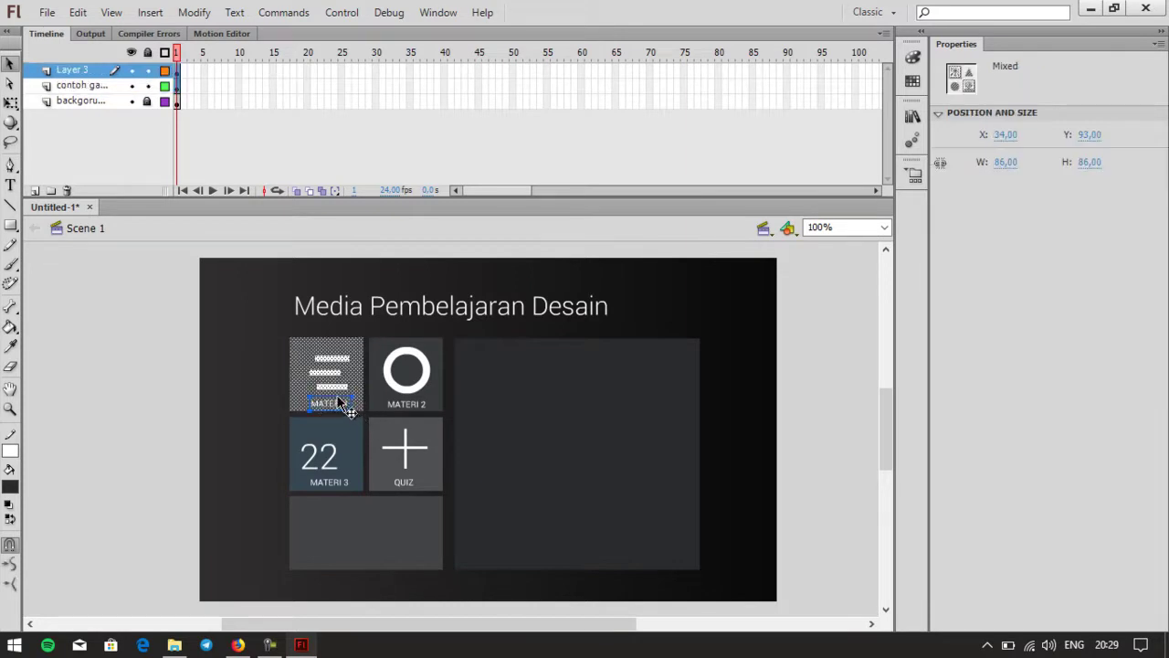
right_click(314, 374)
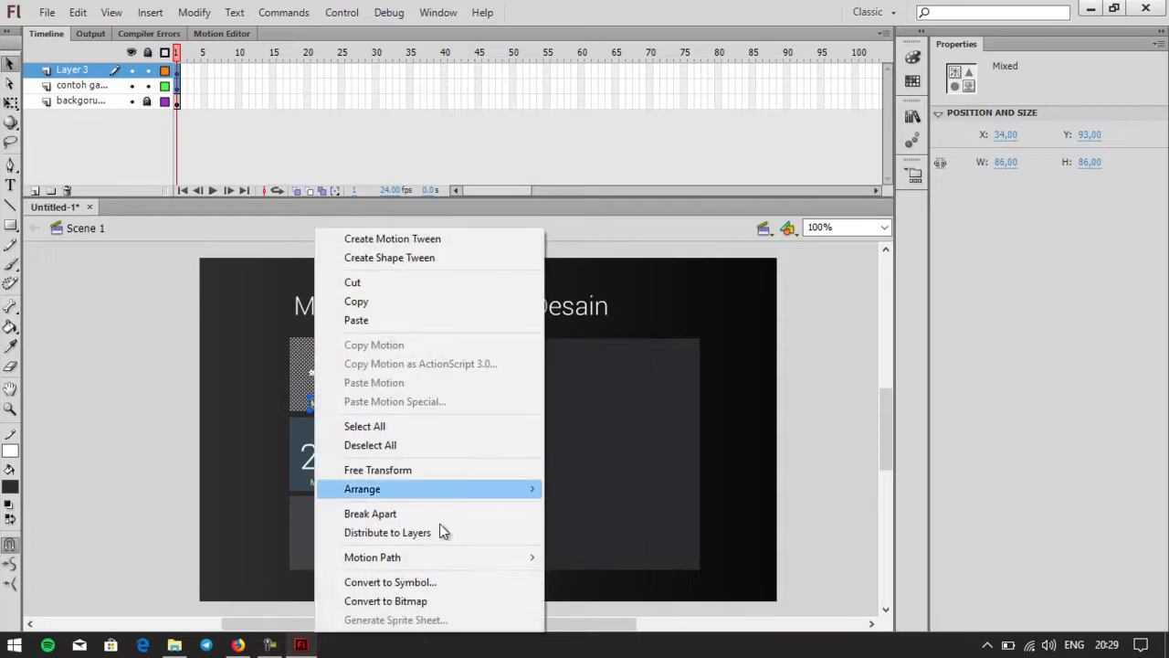
left_click(457, 587)
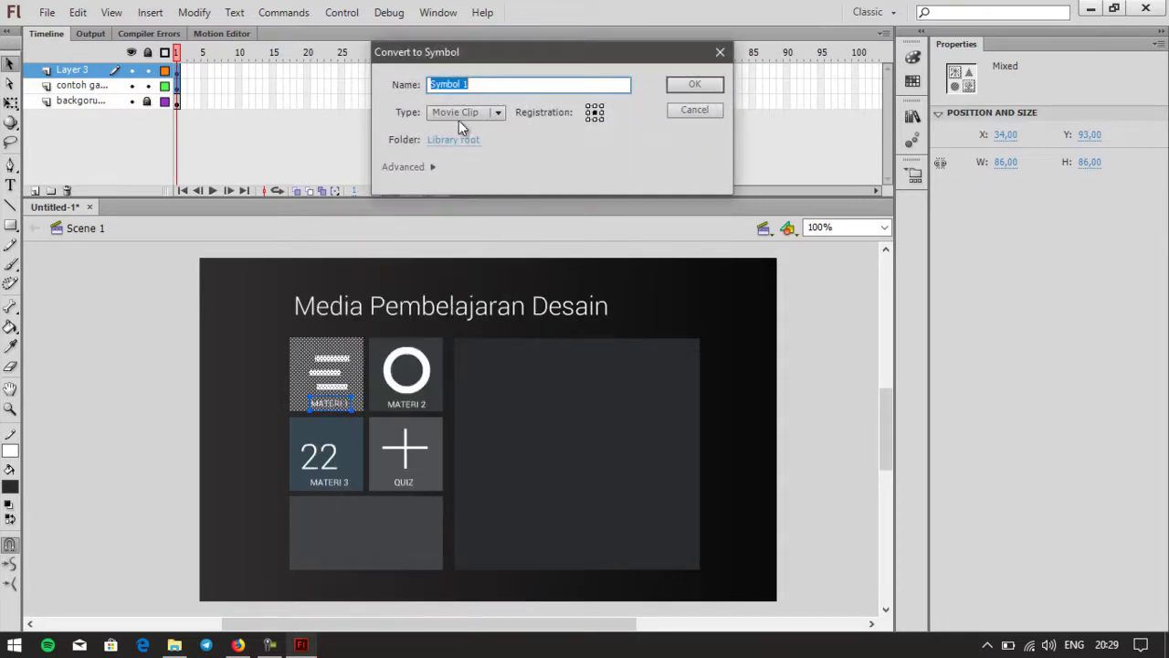
left_click(490, 84)
left_click_drag(489, 85, 430, 84)
type("MATERI1")
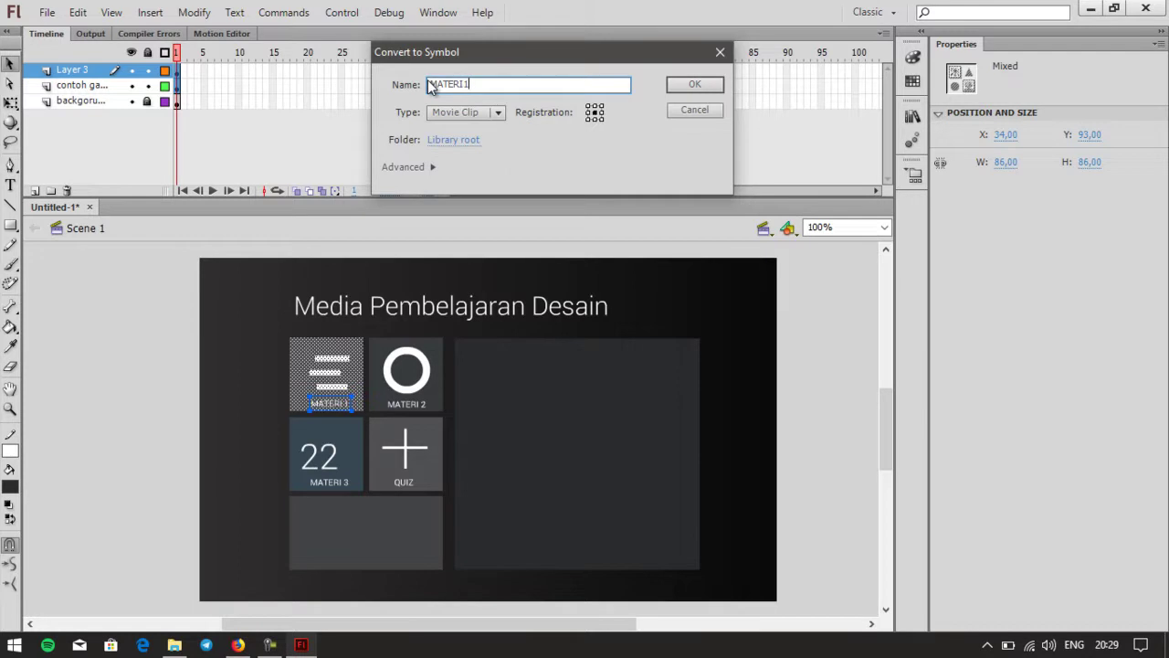
left_click(498, 112)
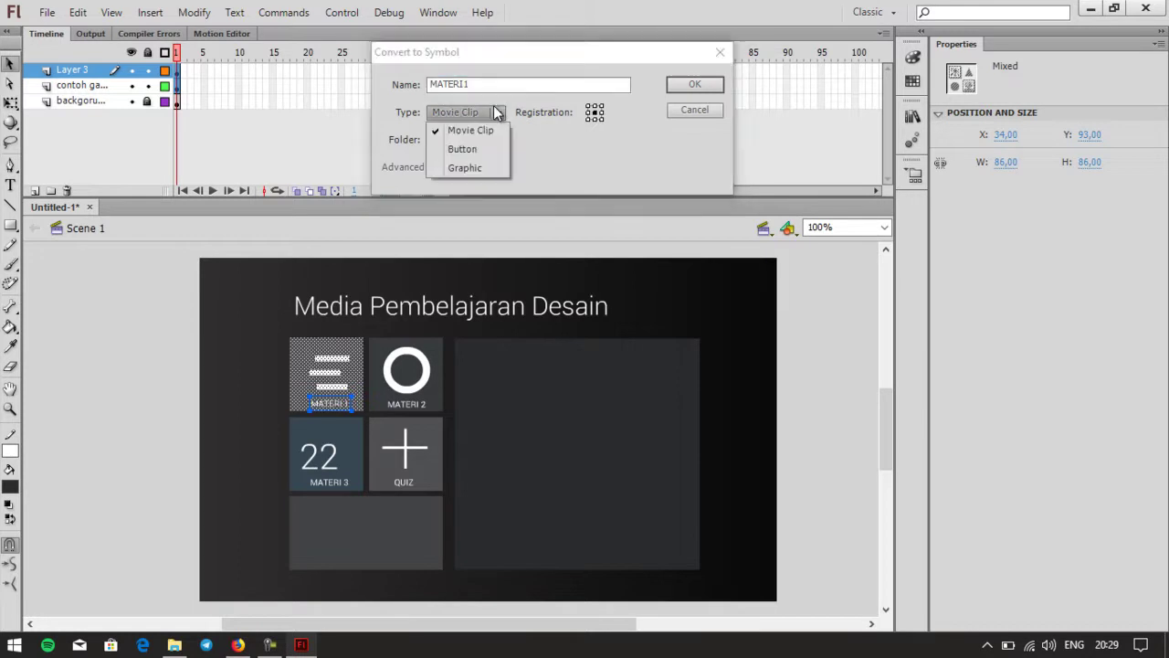
left_click(490, 154)
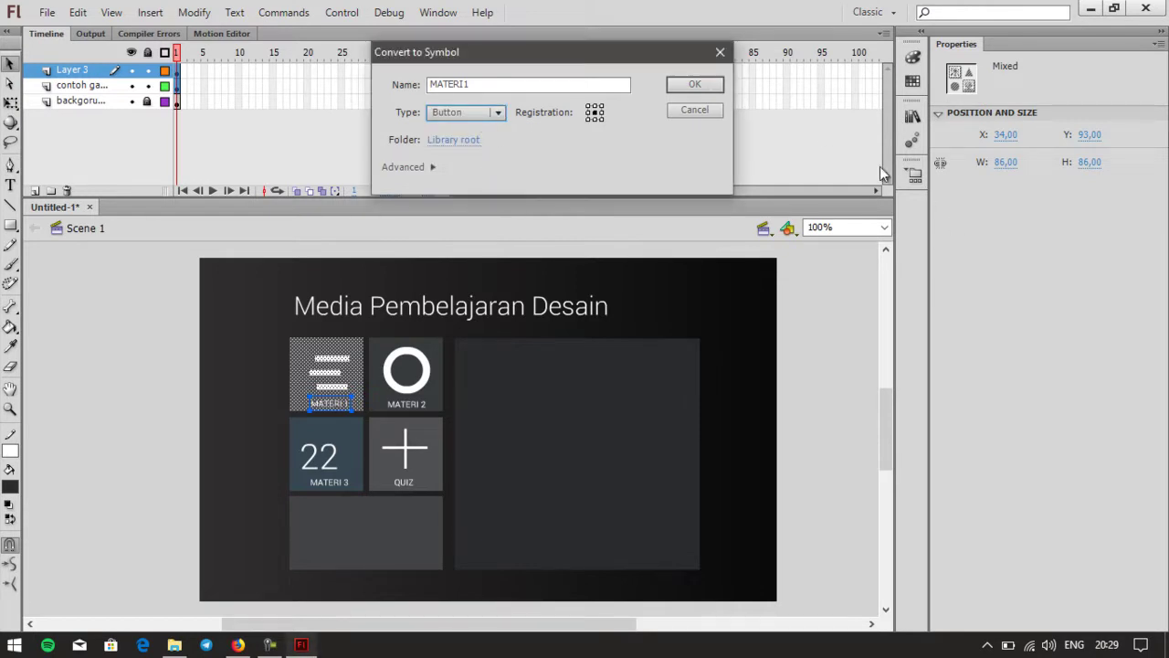
left_click(692, 86)
left_click(833, 336)
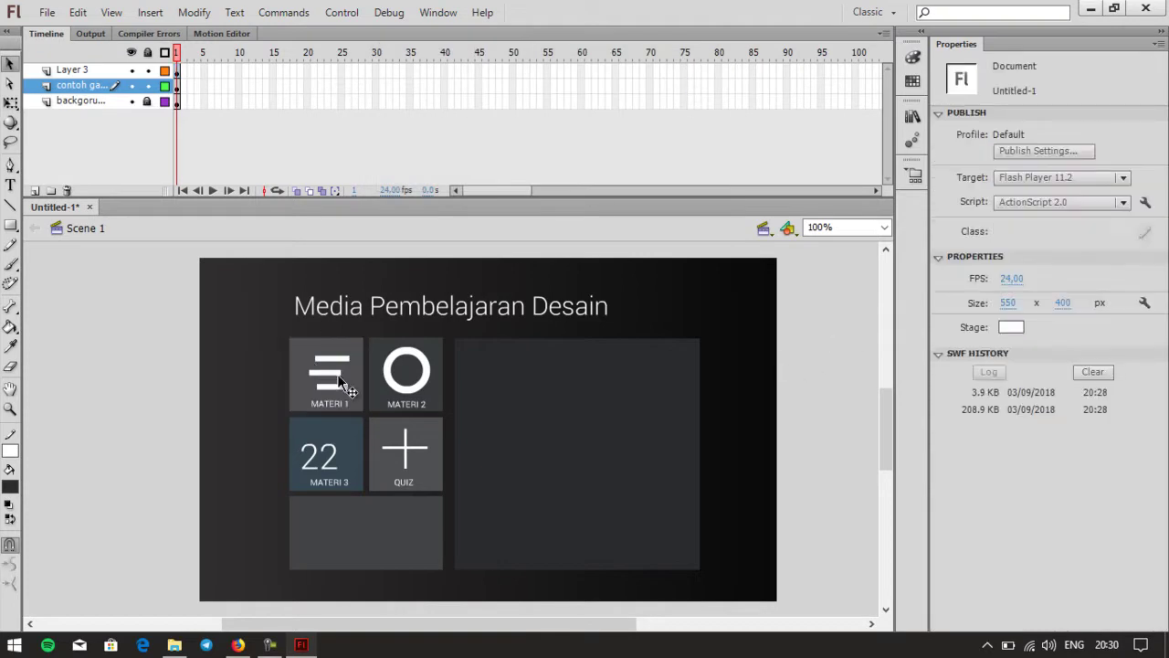
Step: Check the MATERI 1 tile's selection on the stage and test its button behaviour in Flash Professional
left_click(337, 374)
left_click(402, 378)
left_click(343, 378)
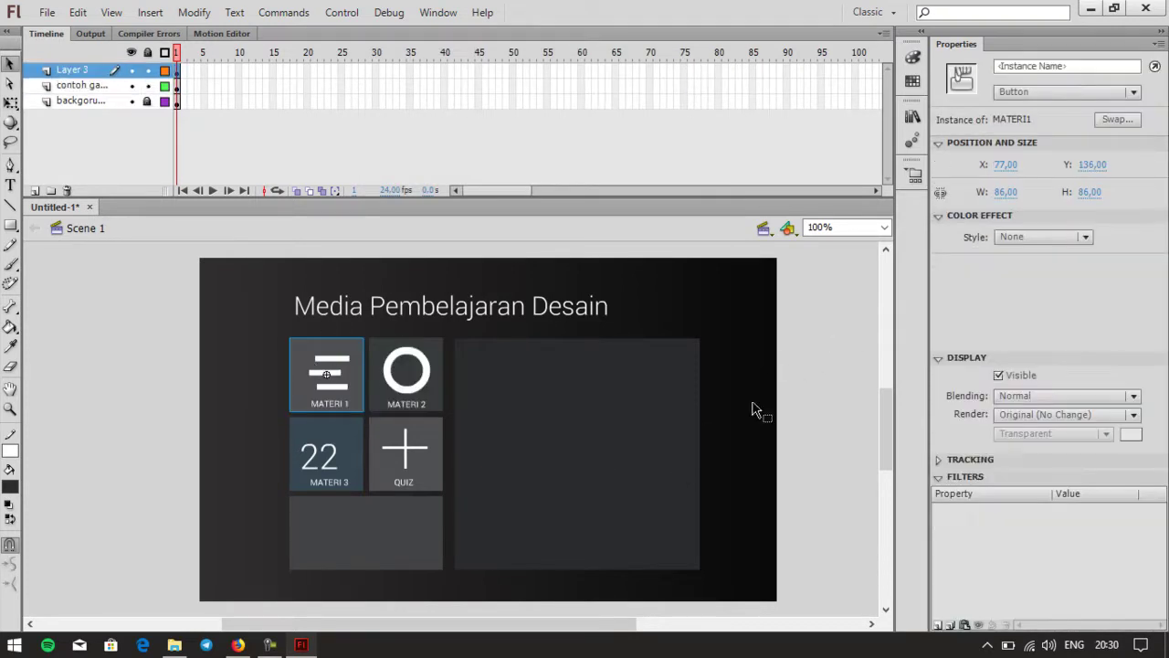
left_click(794, 353)
left_click(353, 16)
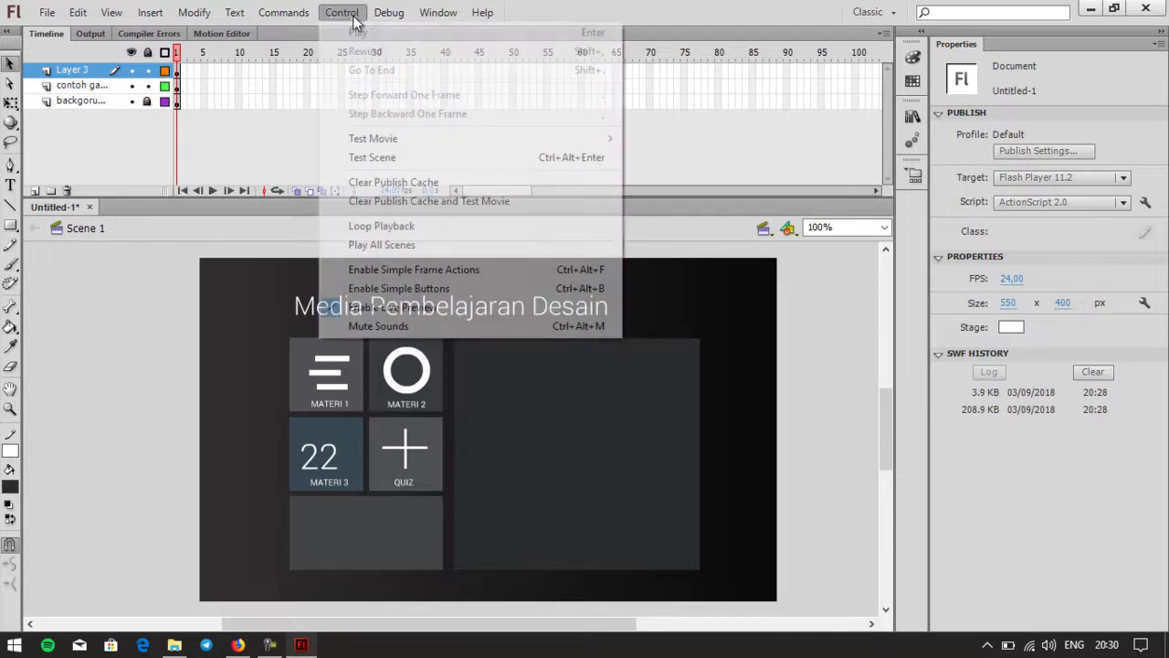
mouse_move(445, 136)
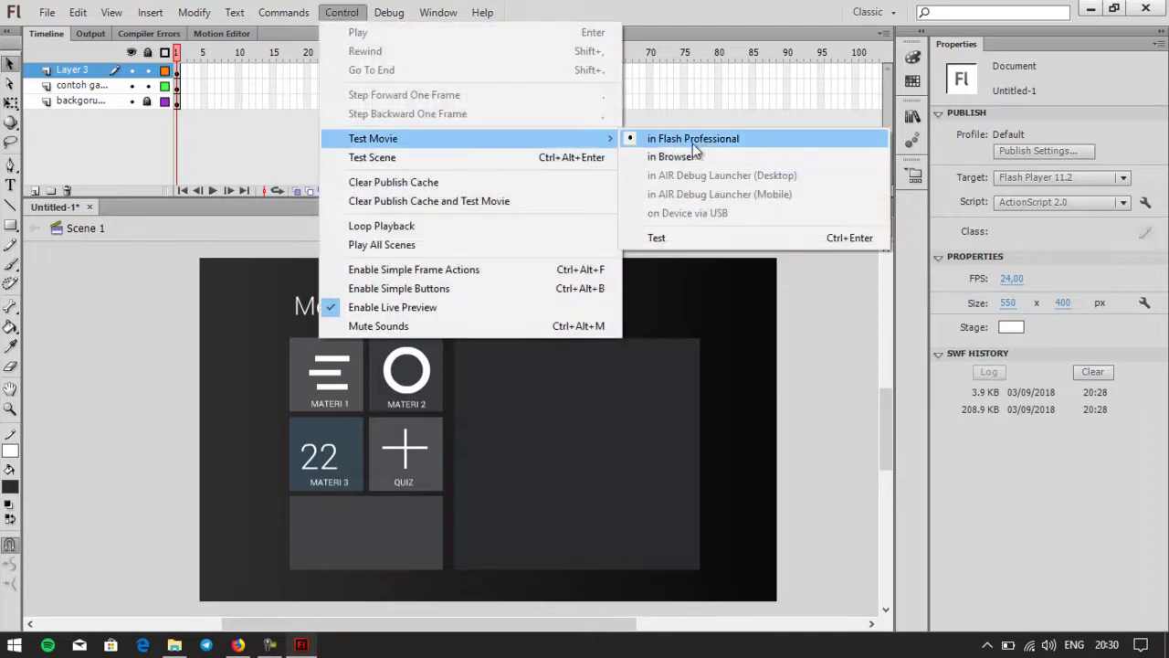
left_click(692, 138)
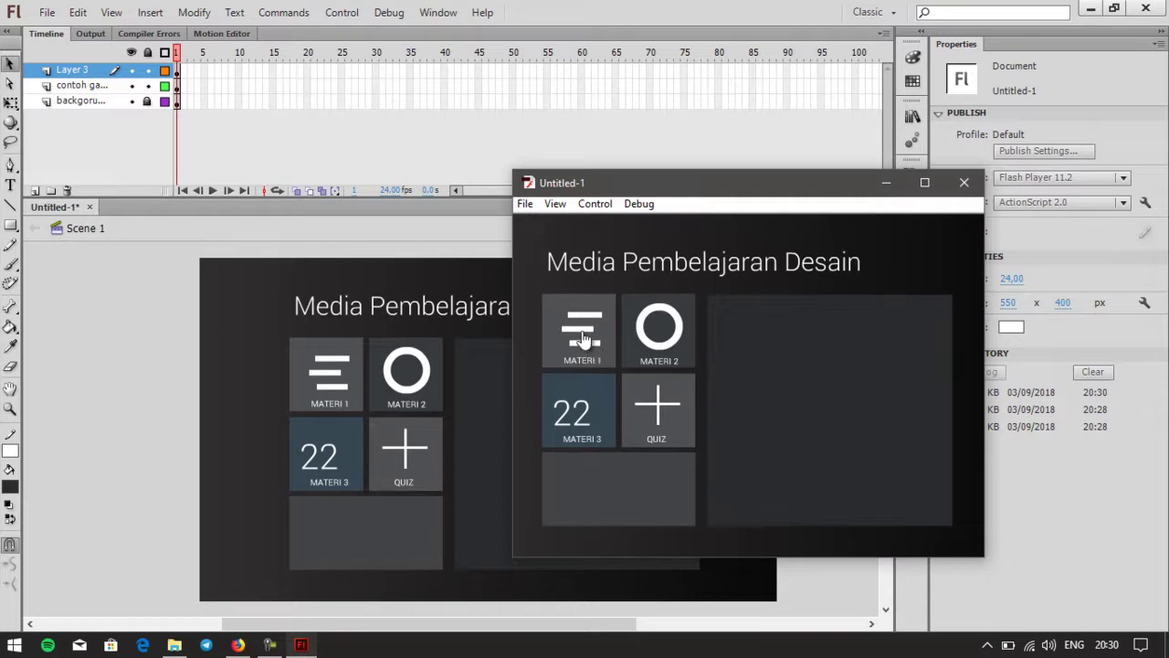
left_click(964, 182)
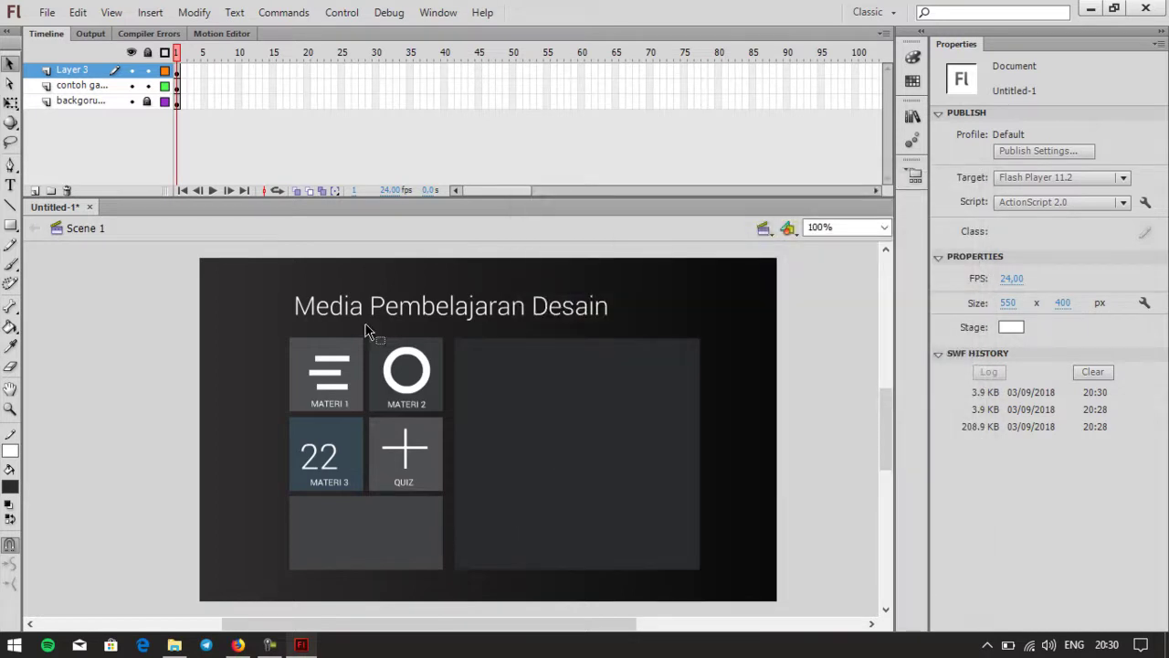
Step: Convert the MATERI 2 tile with its ring icon and label into a Button symbol named MATERI2
left_click_drag(365, 328, 449, 424)
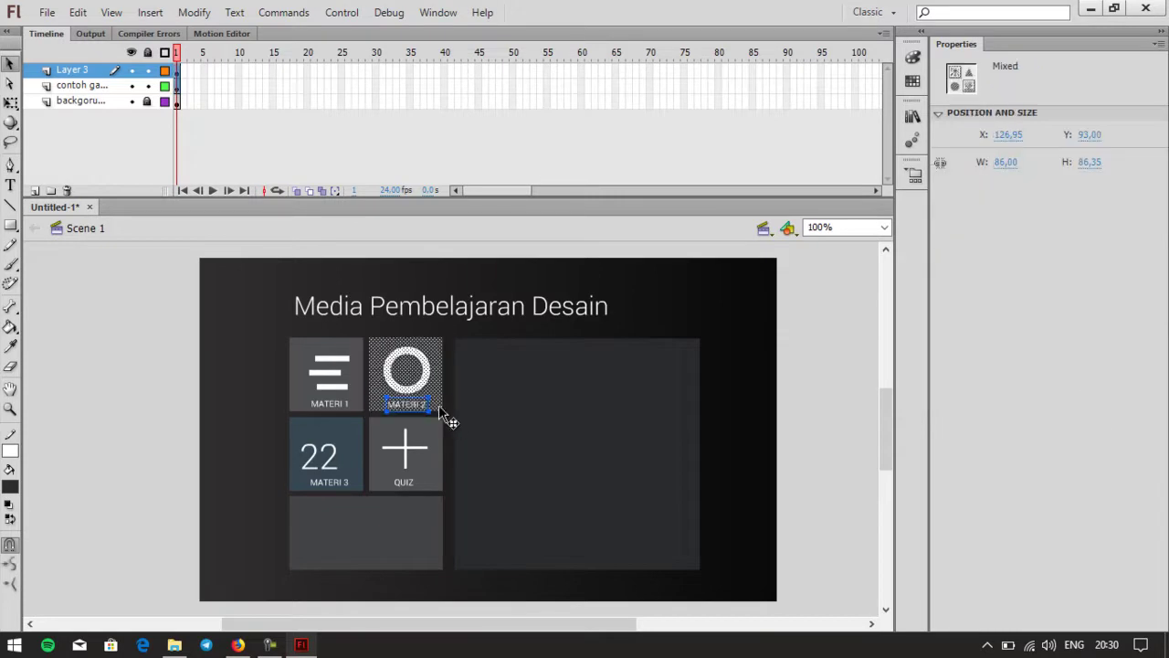
right_click(426, 393)
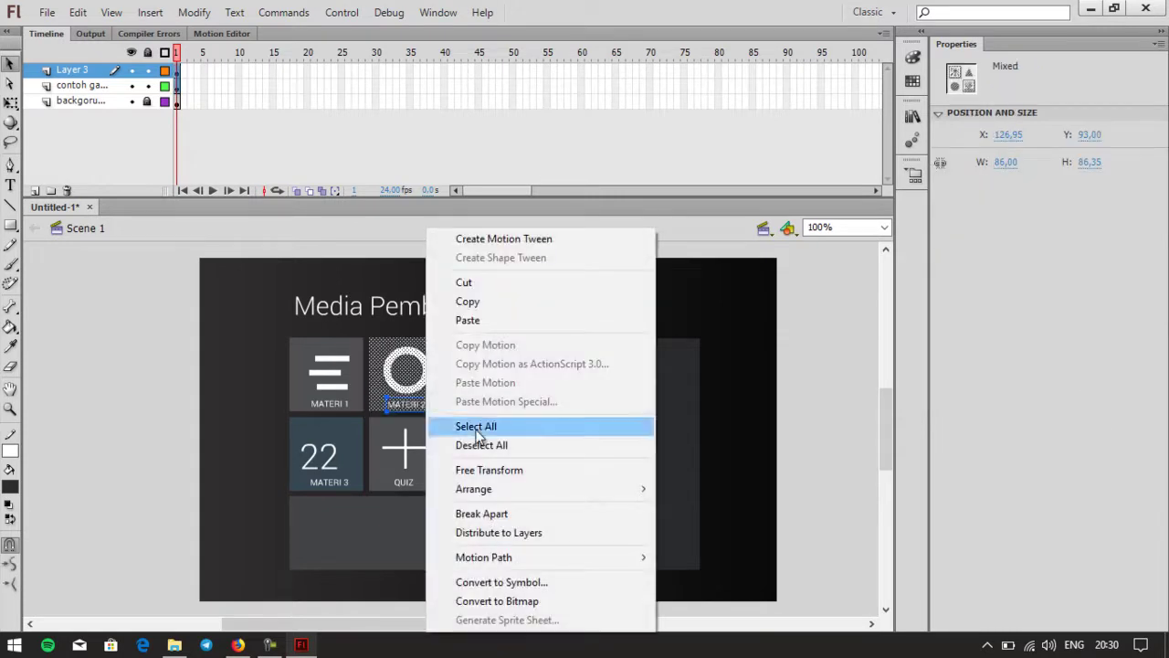
left_click(525, 580)
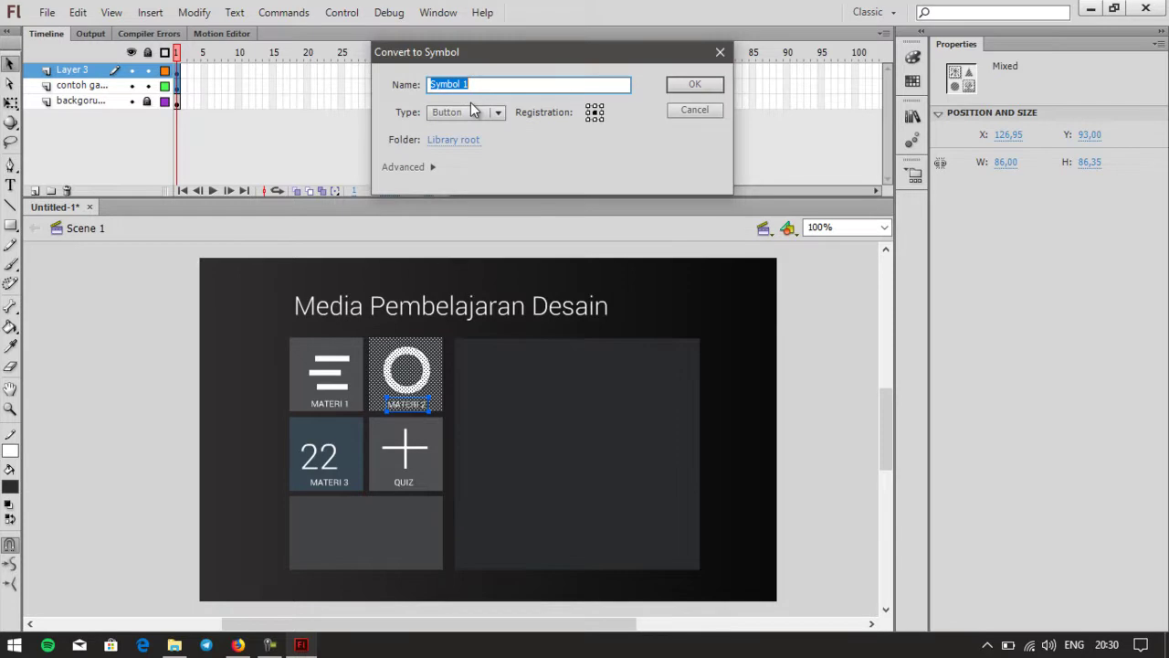
type("MATERI2")
key("Return")
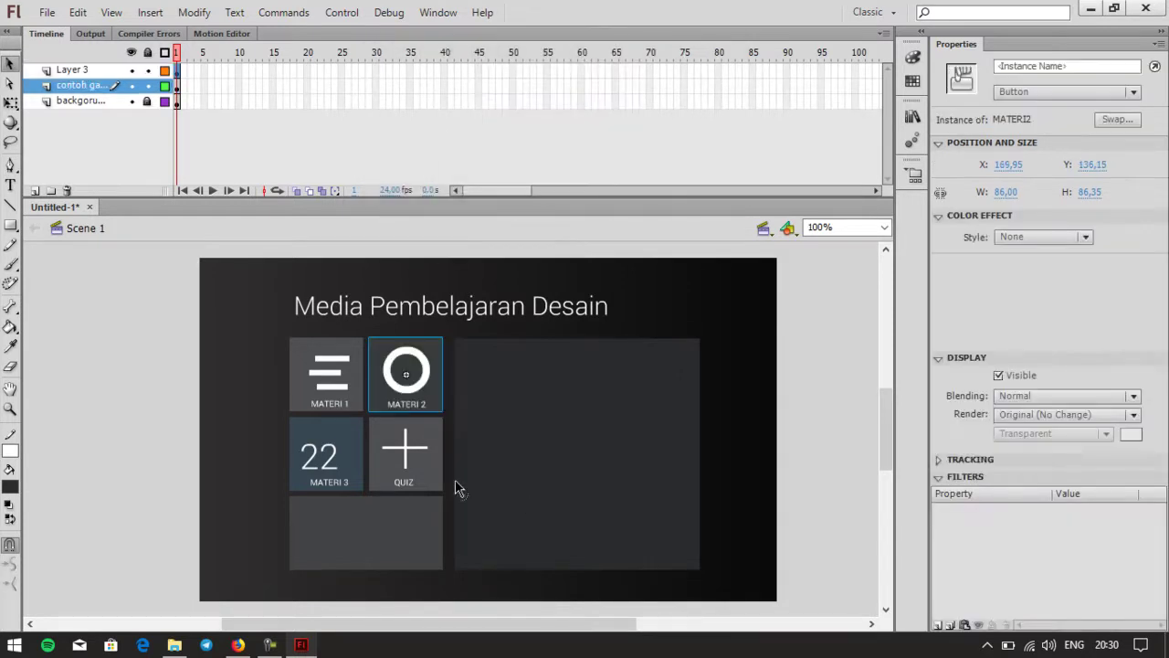
Step: Convert the blue MATERI 3 tile with its number and label into a Button symbol named MATERI3
left_click_drag(281, 418, 371, 501)
right_click(343, 473)
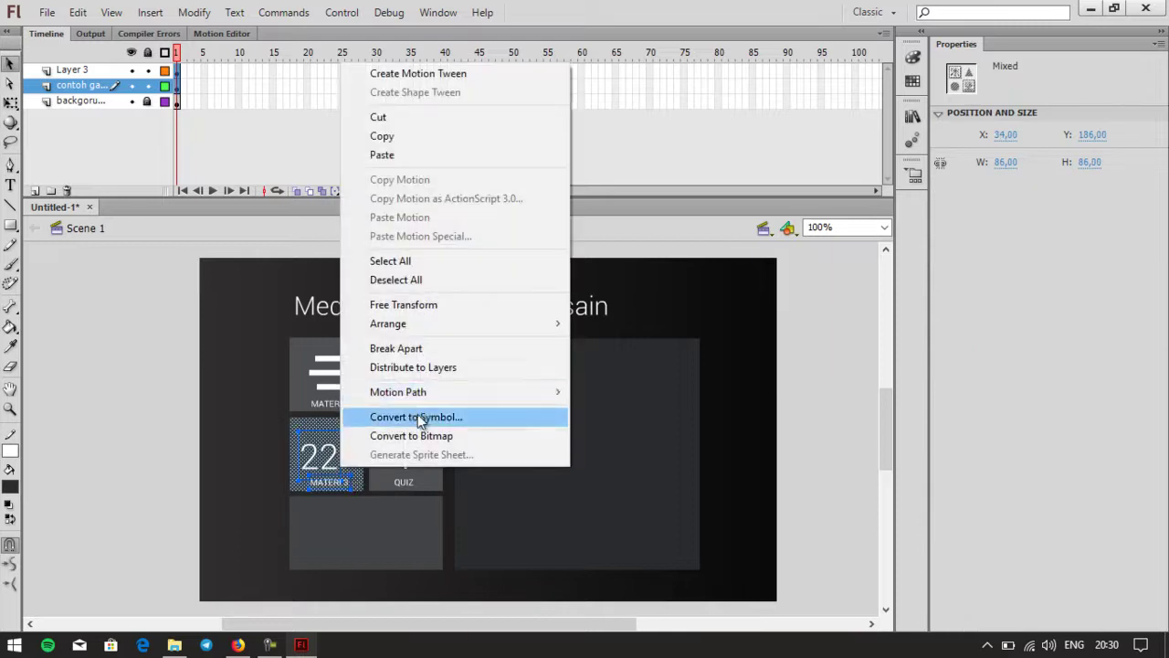
left_click(416, 416)
type("MATERI3")
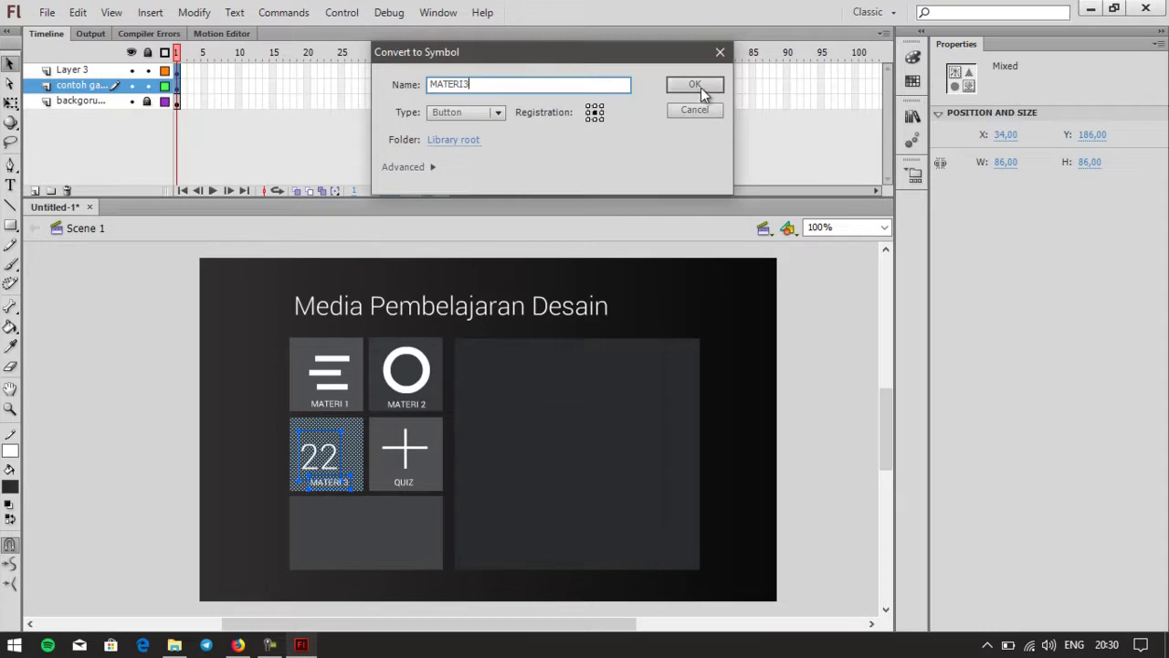
left_click(696, 85)
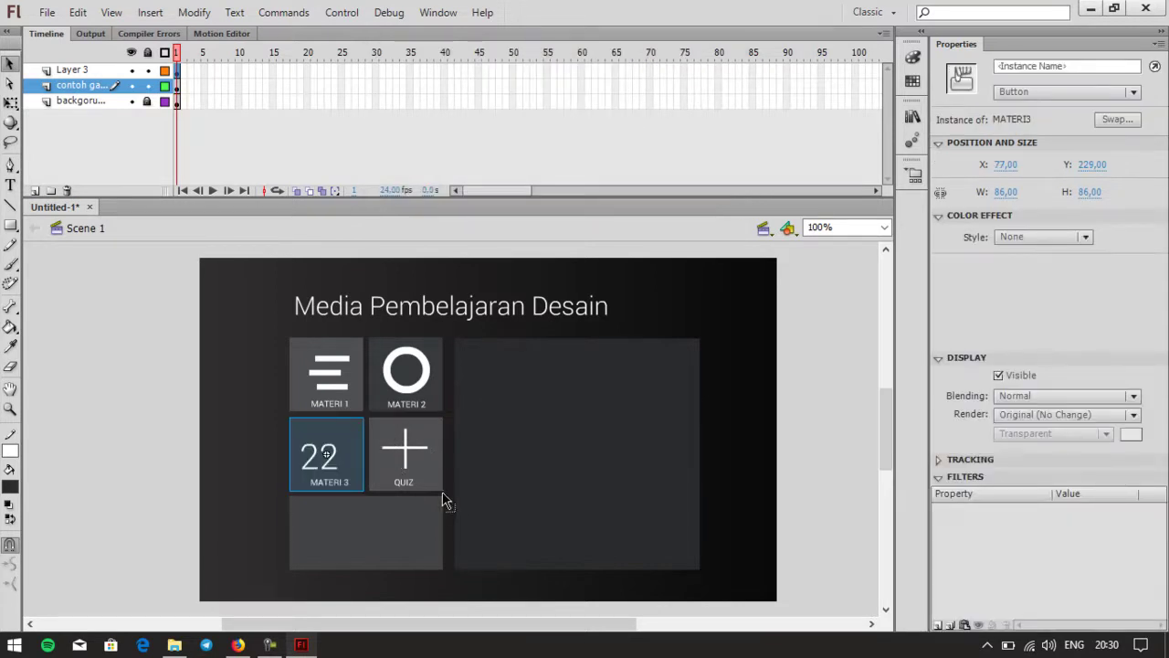
Step: Convert the QUIZ tile with its plus icon and label into a Button symbol named QUIZ
left_click_drag(450, 494, 368, 413)
right_click(409, 454)
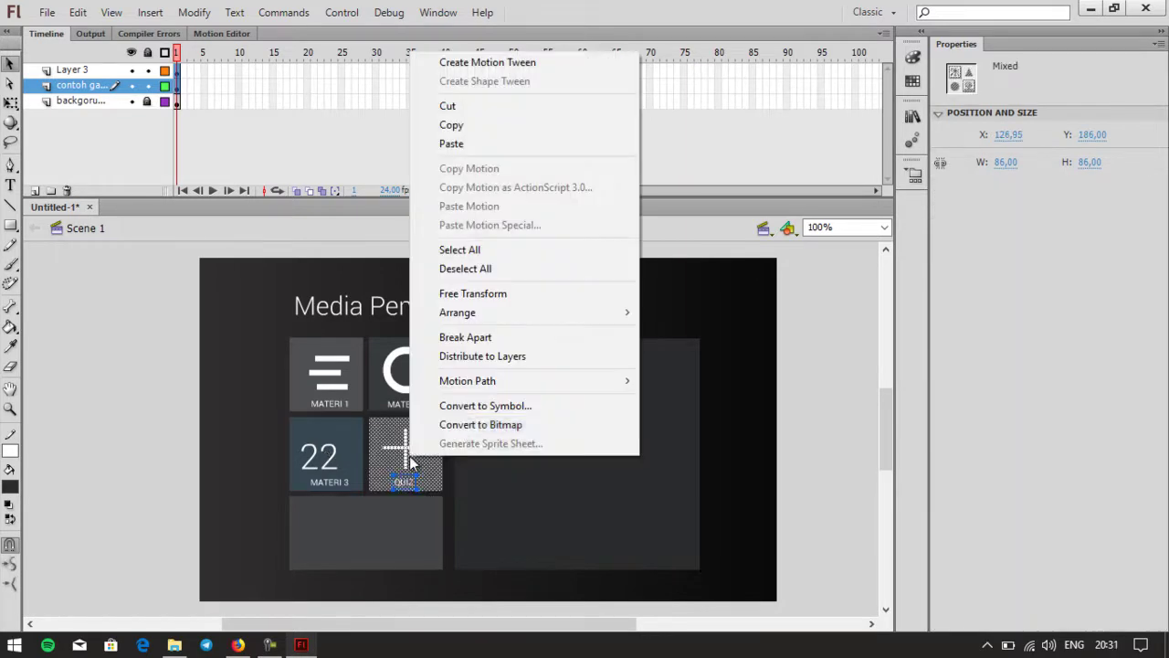
left_click(463, 408)
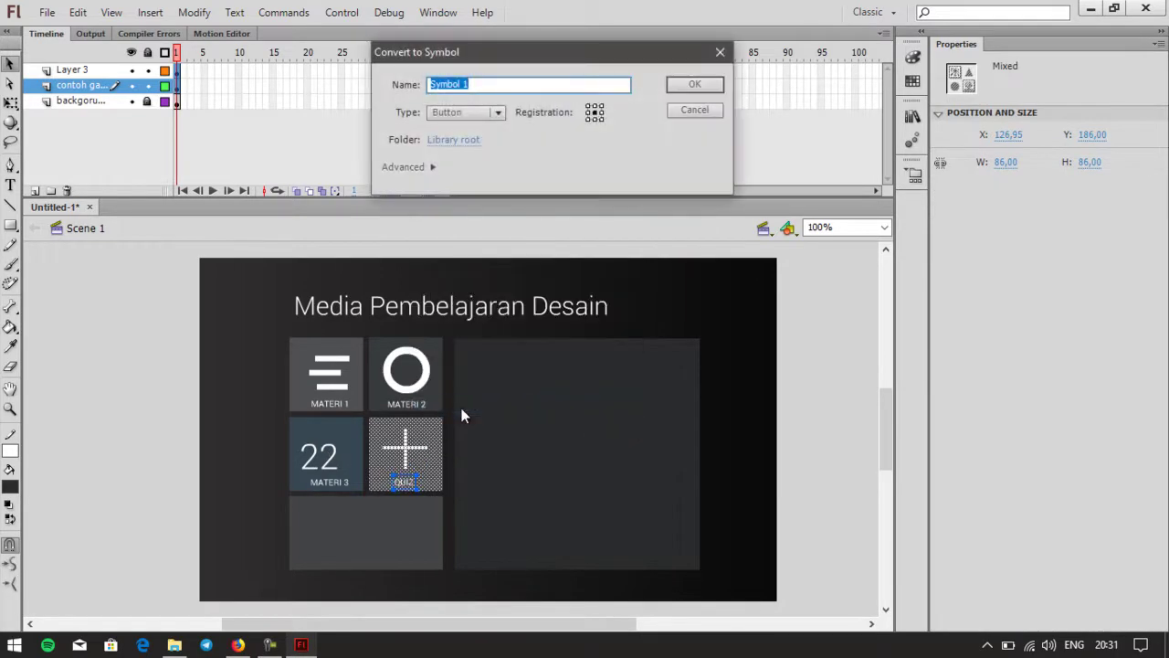
type("Q")
left_click(673, 83)
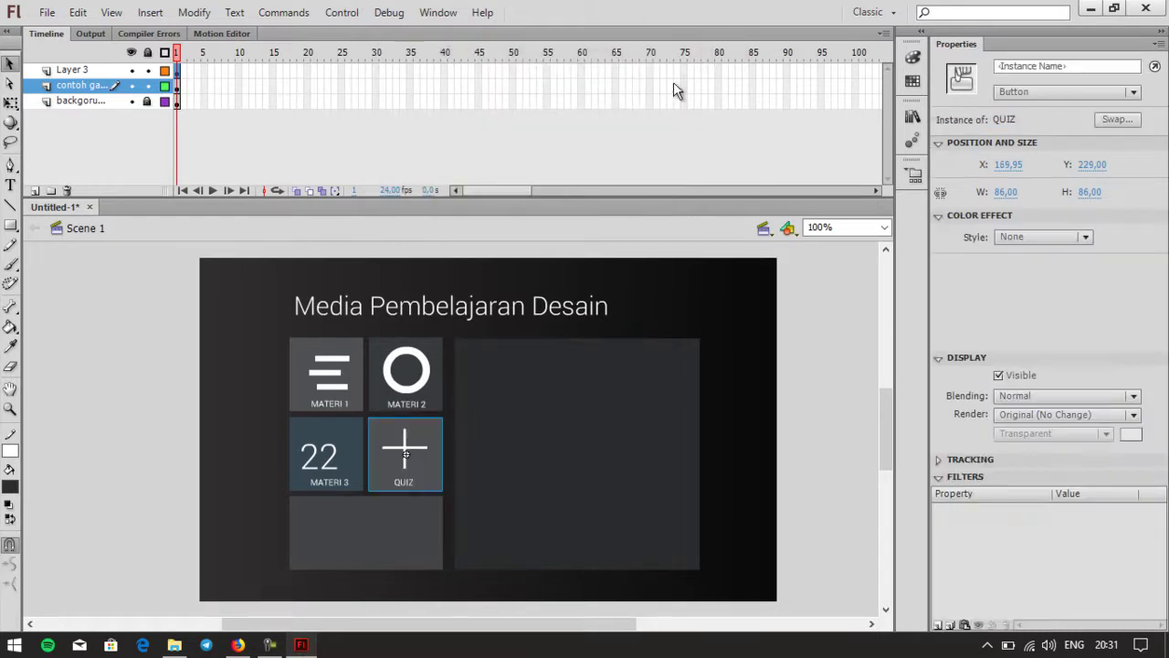
Step: Convert the wide empty tile below the others into a Button symbol named TOMBOL CADANGAN
left_click(394, 561)
right_click(370, 526)
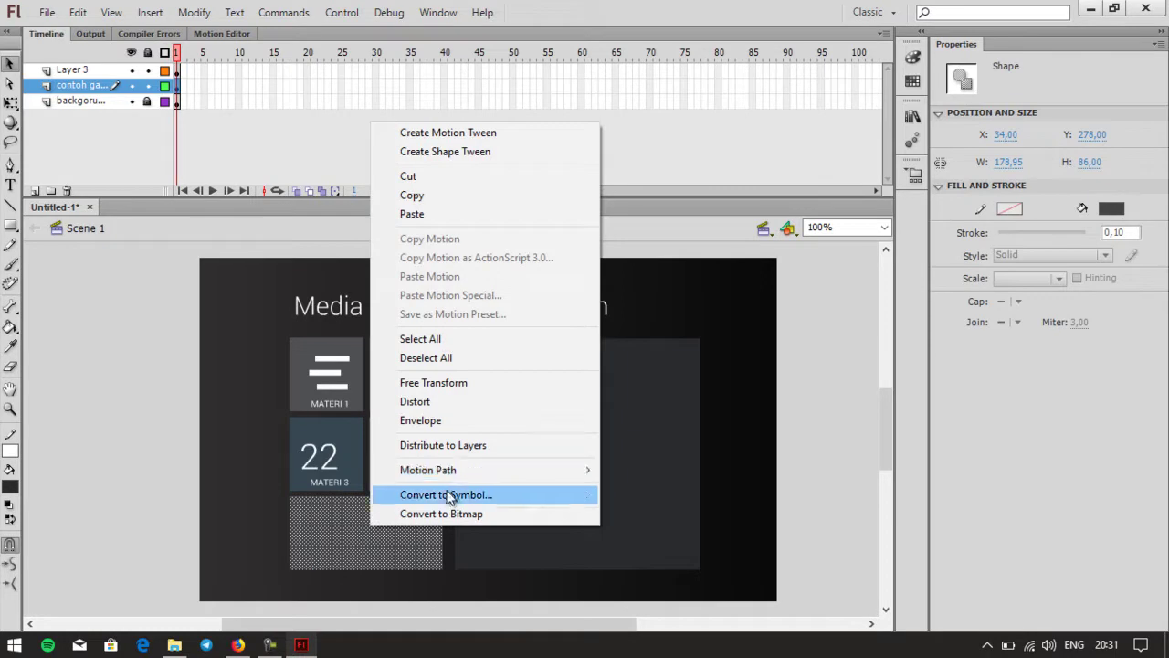
left_click(447, 501)
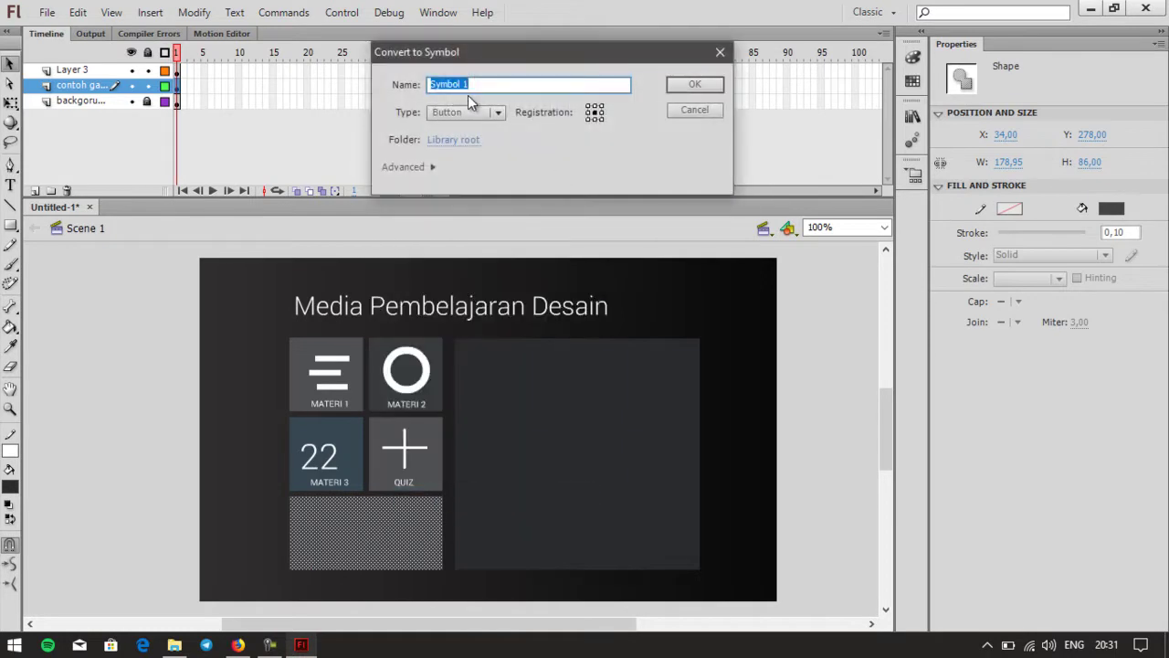
type("TOMBOL")
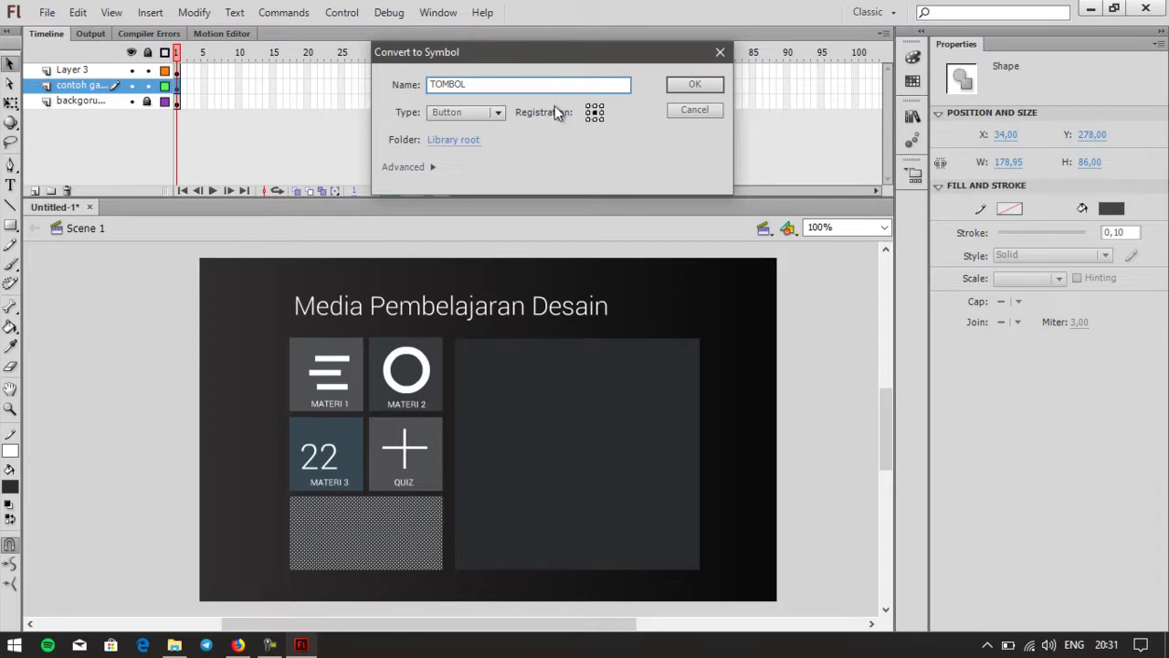
type("CADANGAN")
left_click(694, 84)
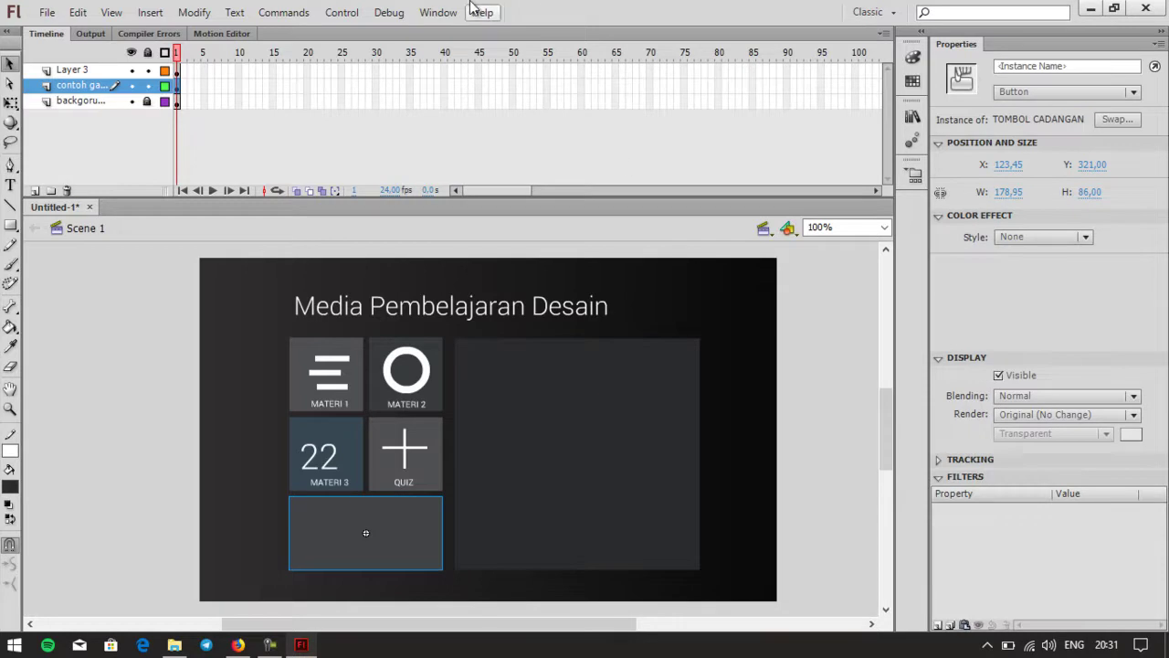
Step: Test the movie in Flash Professional to check all five tile buttons, and close the preview
left_click(362, 13)
mouse_move(616, 138)
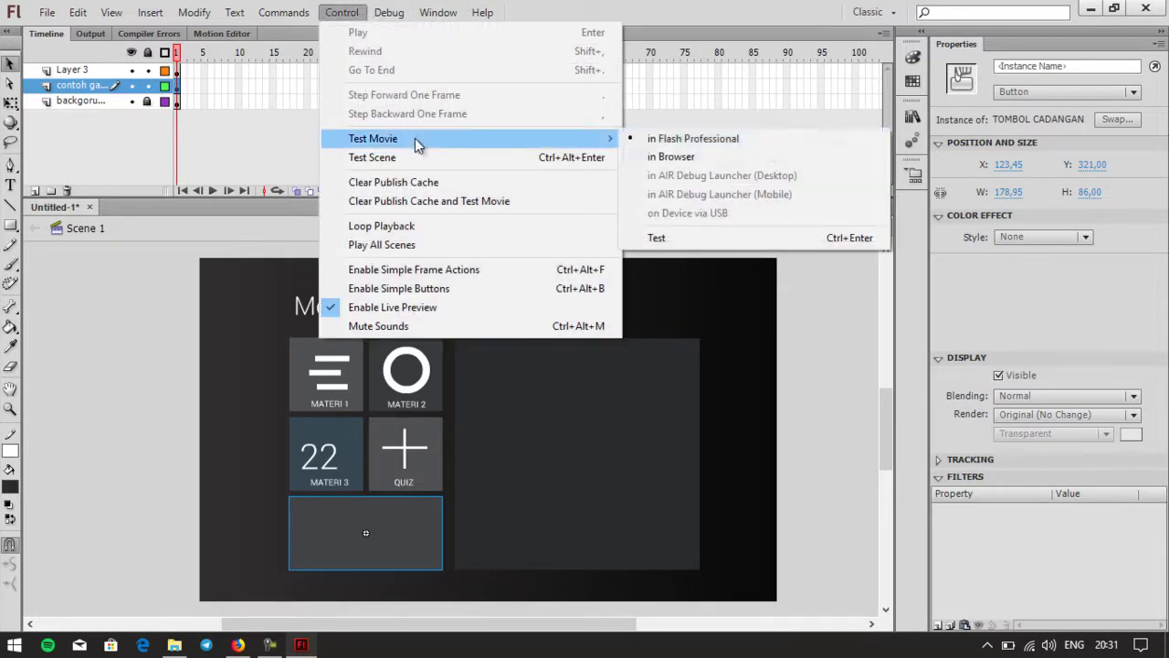
left_click(761, 141)
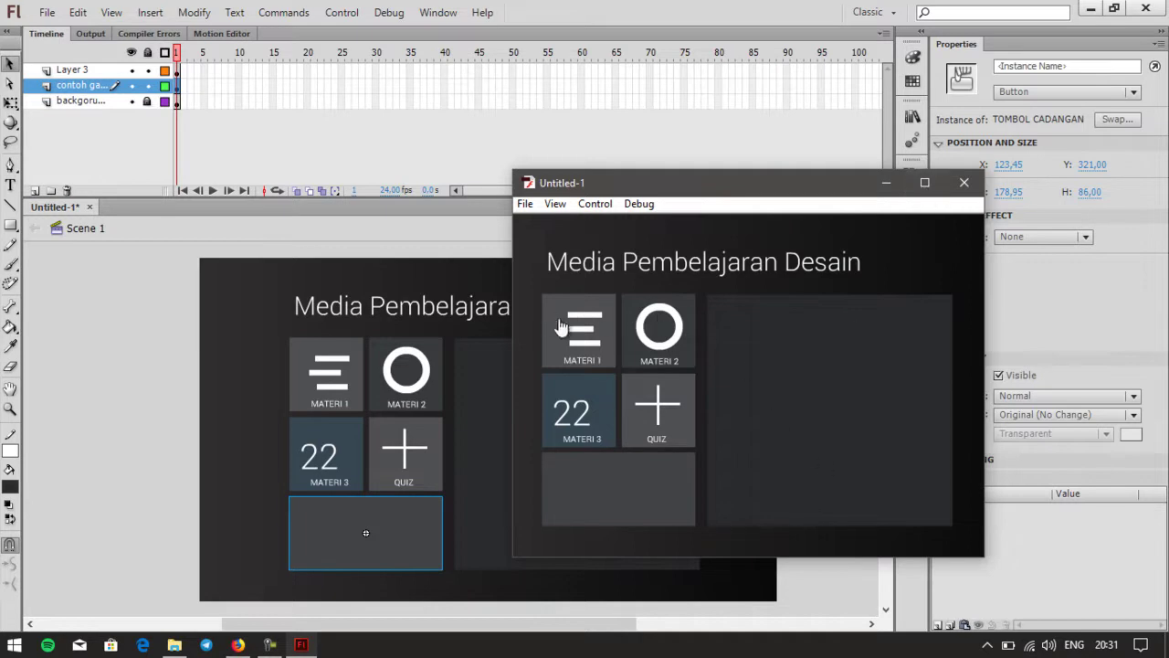
left_click(965, 183)
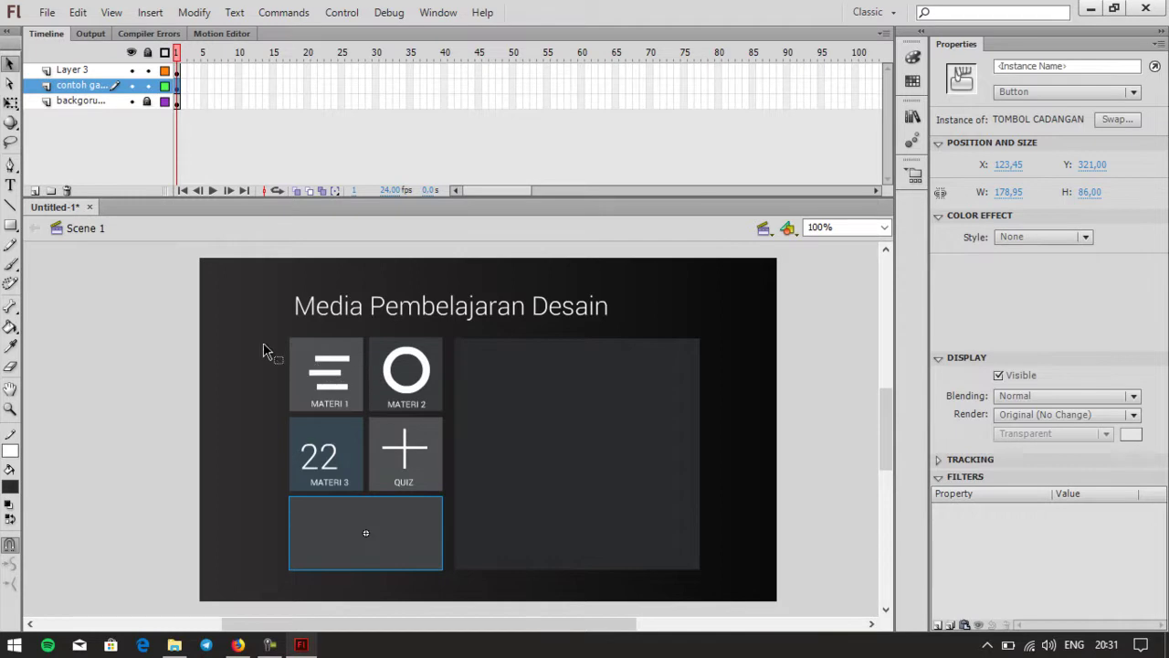
Step: Open the MATERI1 button symbol for editing and insert keyframes in its Over and Down states
double_click(299, 362)
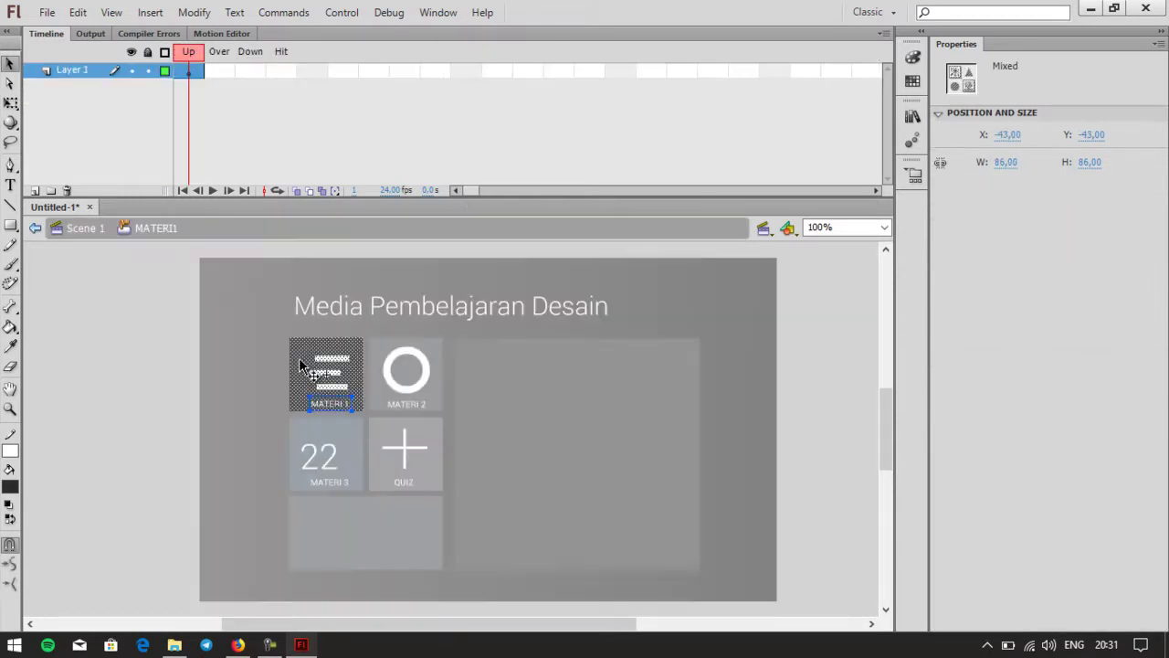
left_click(192, 72)
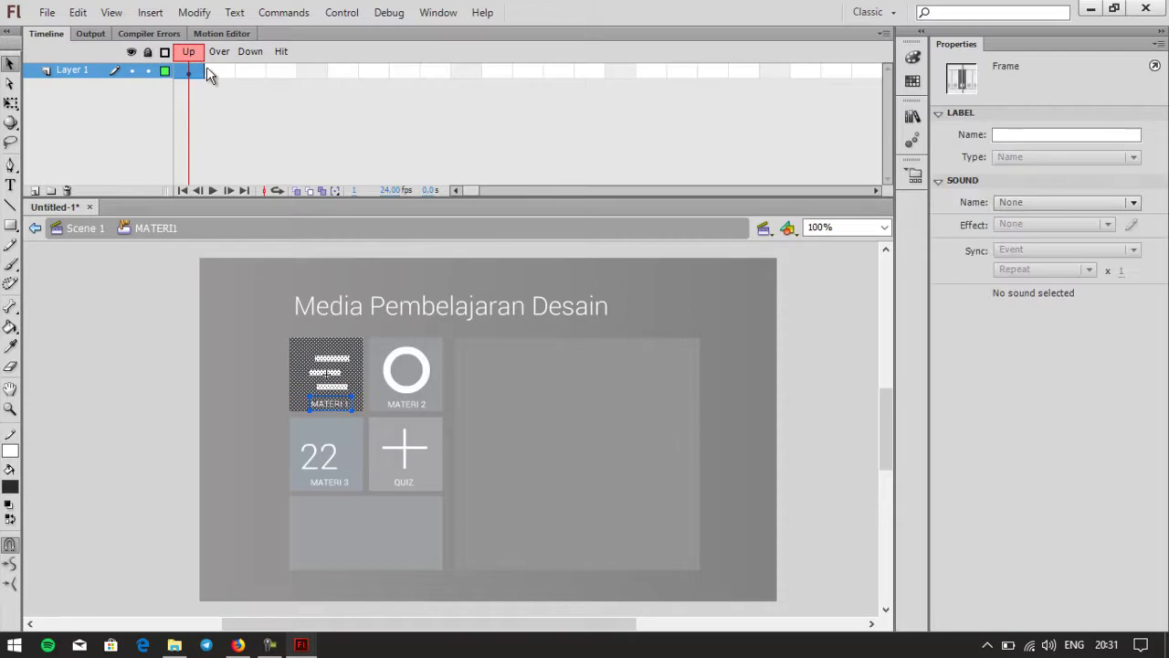
left_click(249, 73)
right_click(210, 73)
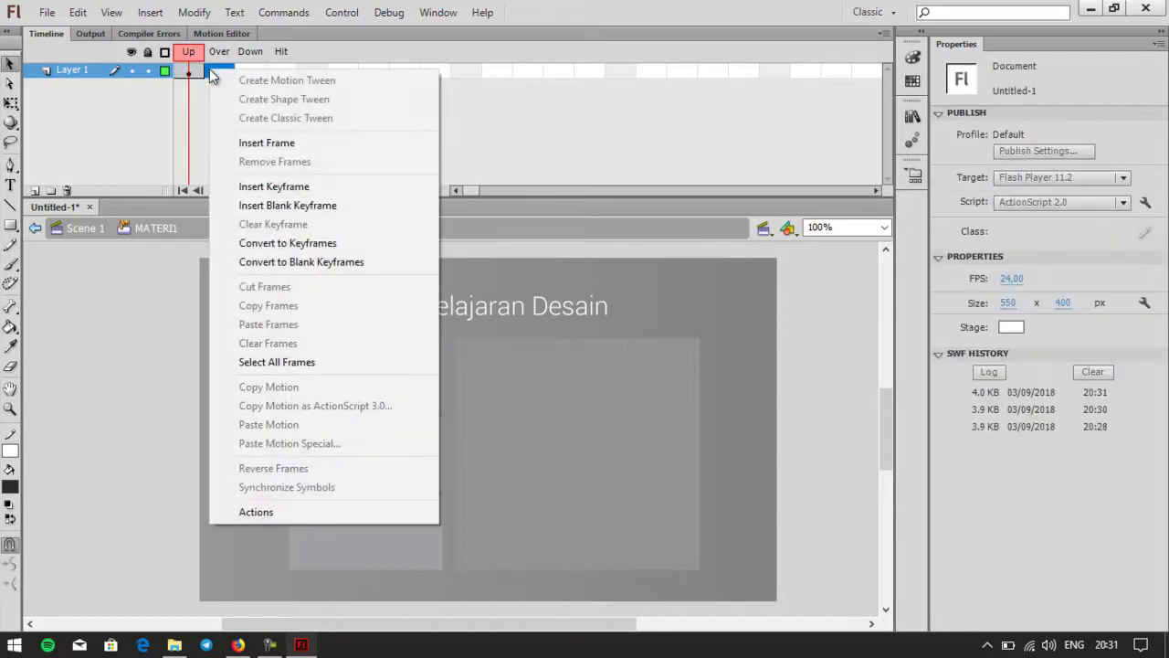
key("Escape")
left_click(219, 95)
left_click(219, 71)
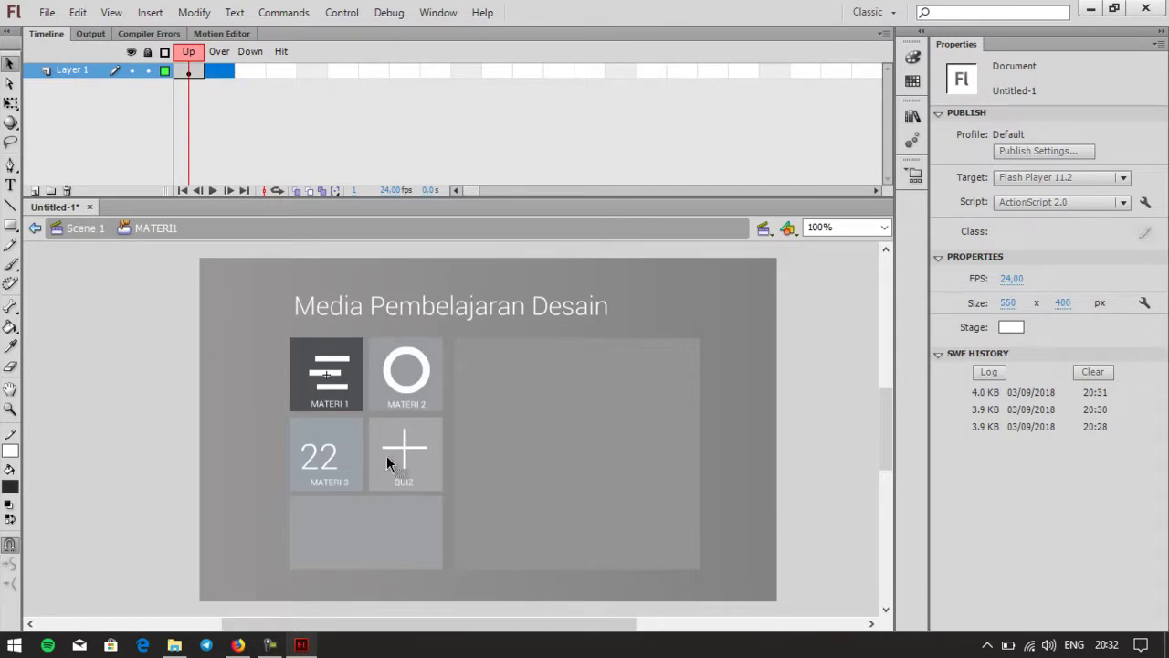
right_click(220, 70)
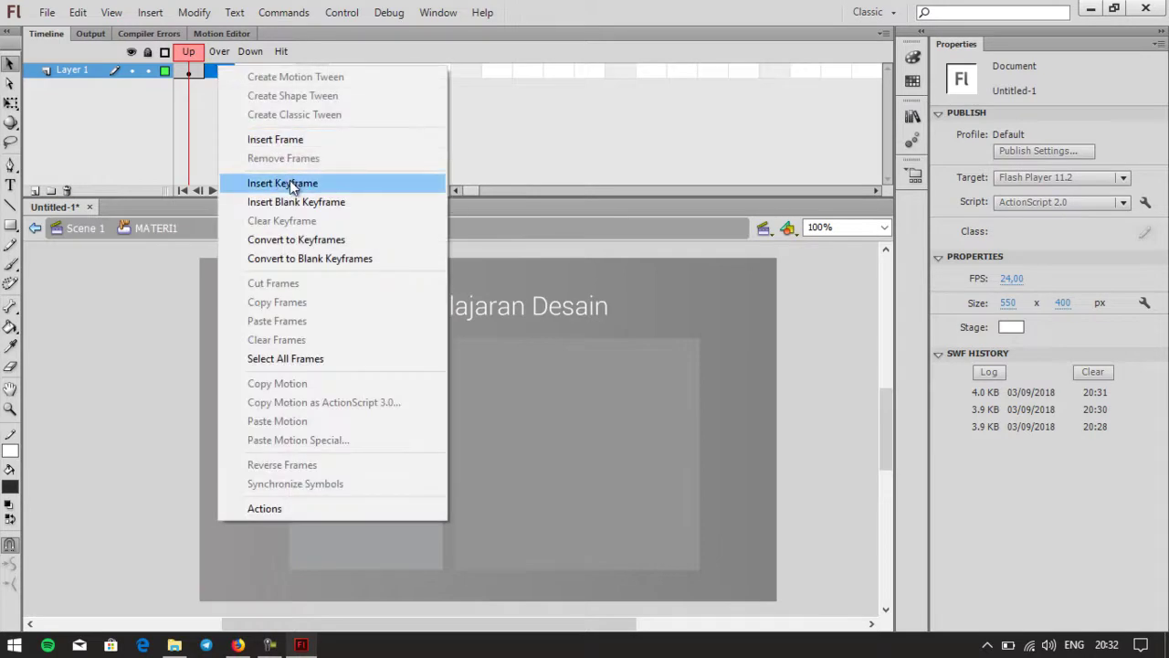
left_click(290, 182)
right_click(253, 82)
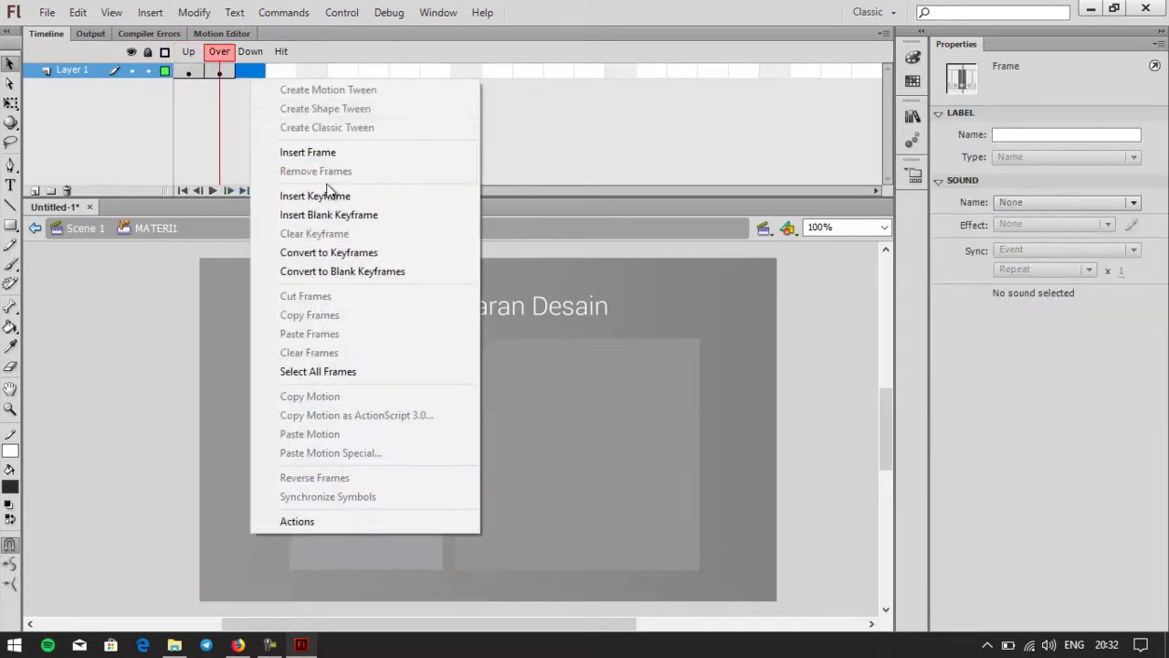
left_click(329, 196)
Step: Fill the background square of the MATERI 1 tile with a darker grey in the Over state
left_click(216, 77)
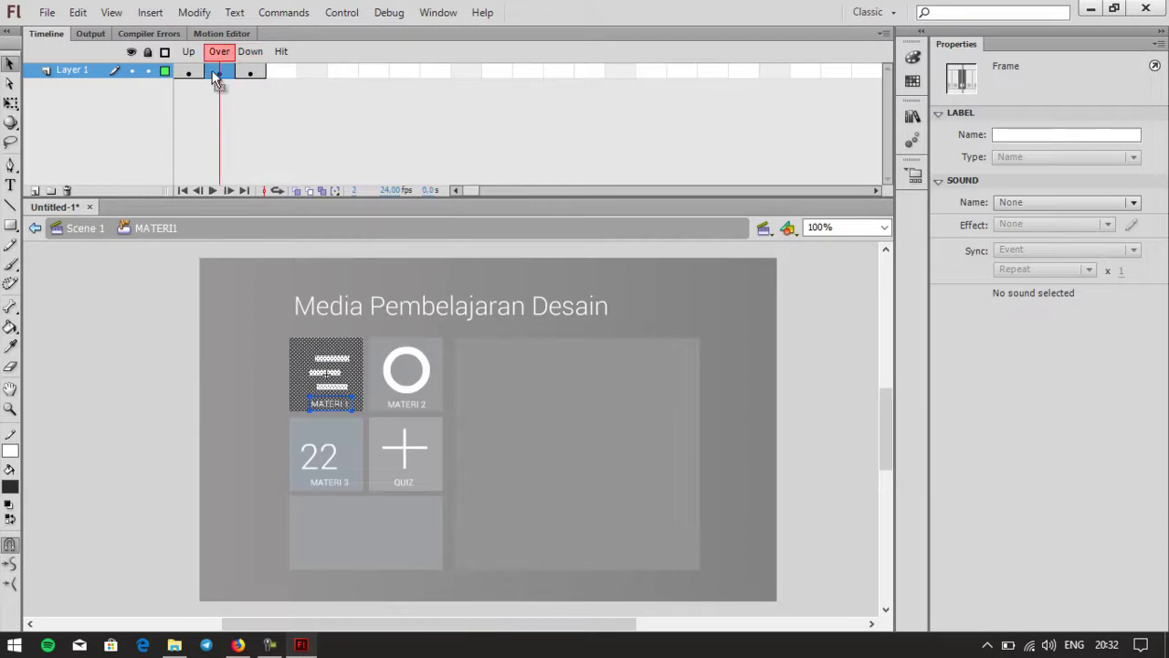
left_click(235, 341)
left_click(308, 355)
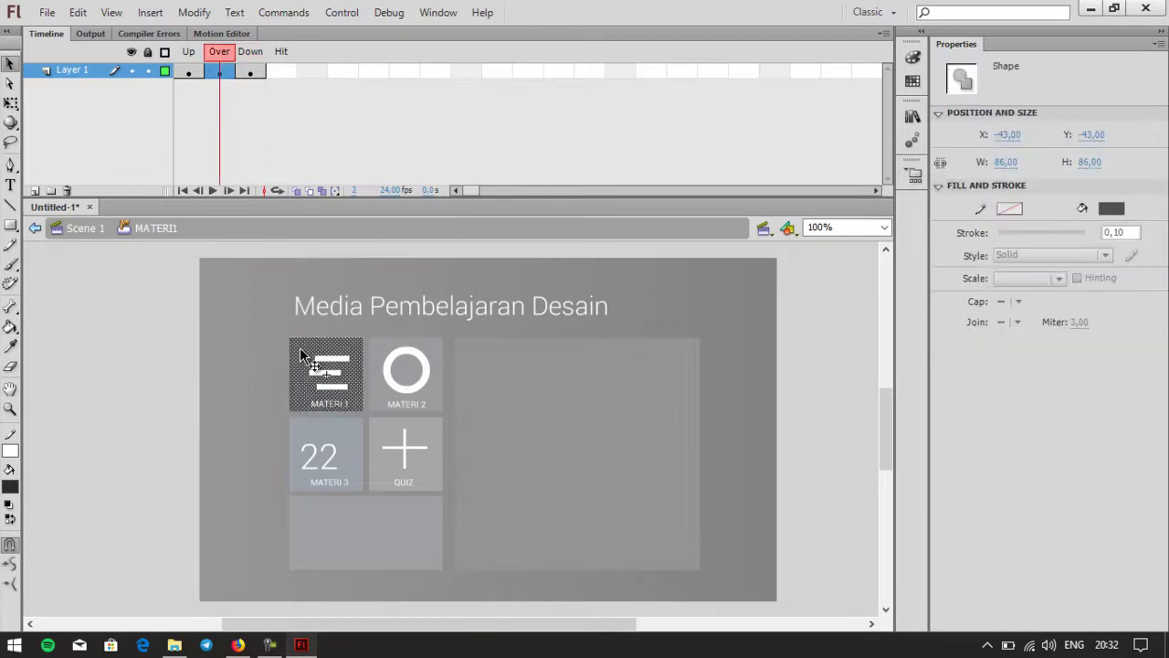
left_click(10, 488)
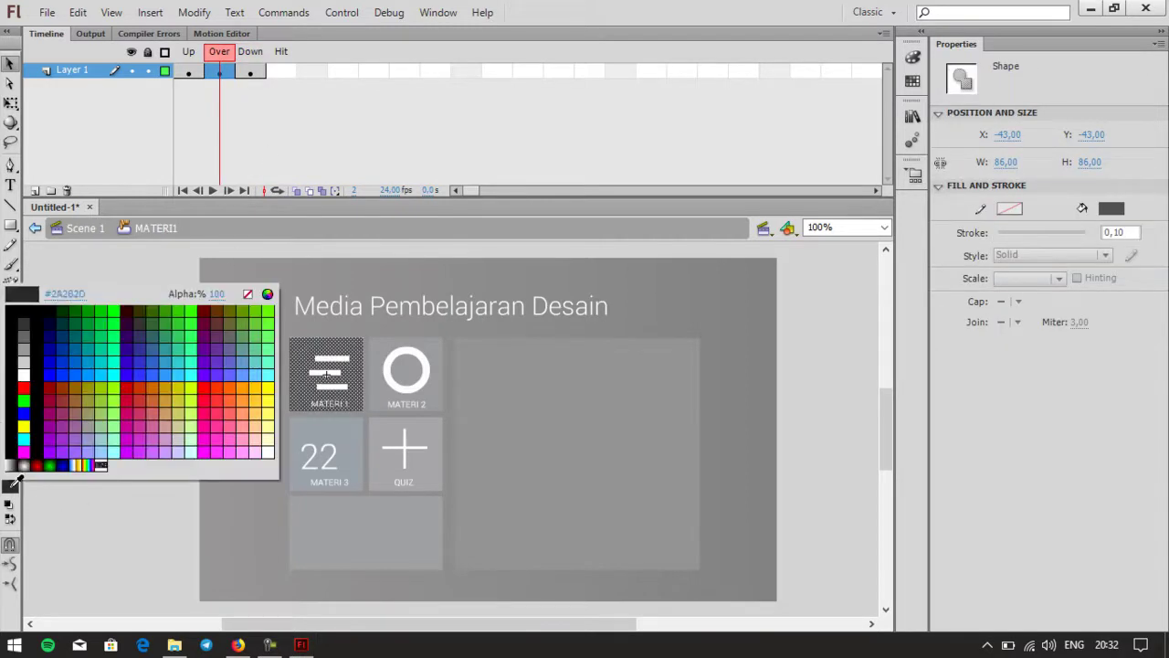
left_click(29, 325)
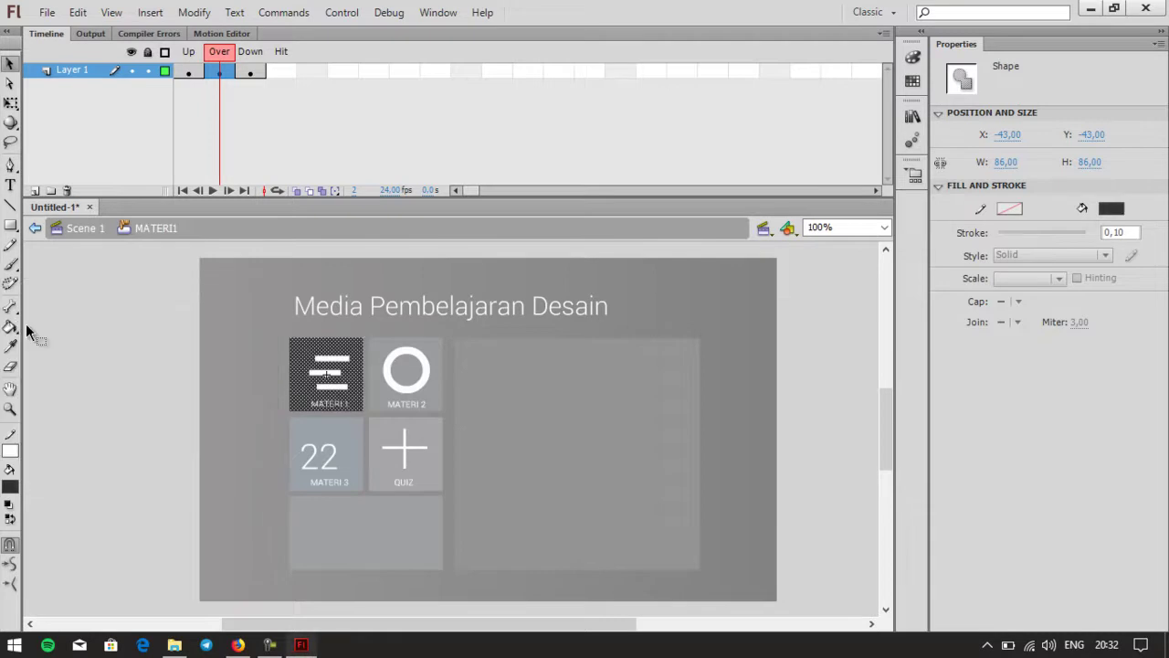
left_click(107, 350)
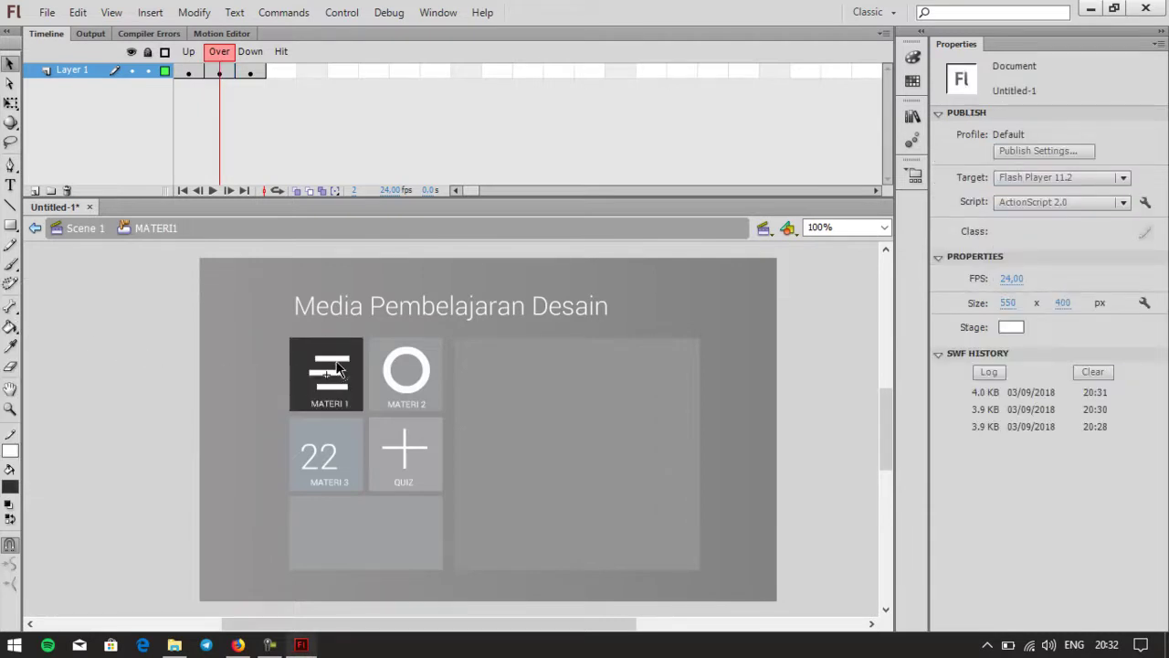
Step: Test the movie to check the MATERI 1 hover colour, close the preview and return to the main scene
key("ctrl+Return")
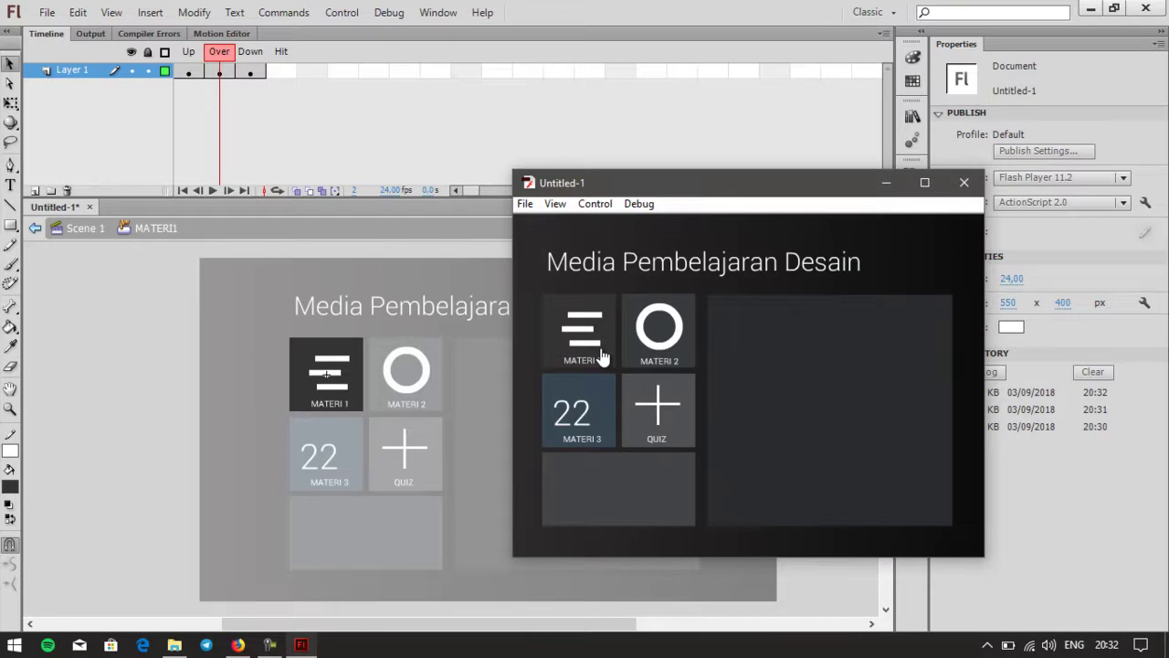
left_click(961, 185)
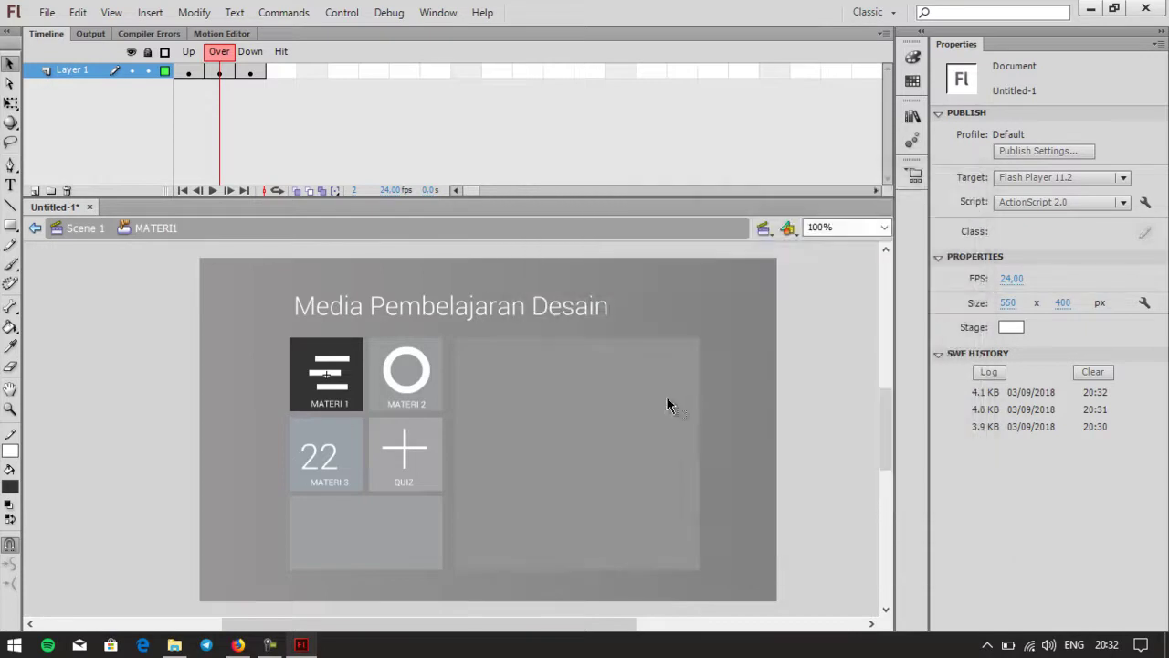
double_click(633, 398)
Step: Open the MATERI2 button symbol for editing and insert keyframes in its Over and Down states
double_click(430, 347)
right_click(220, 74)
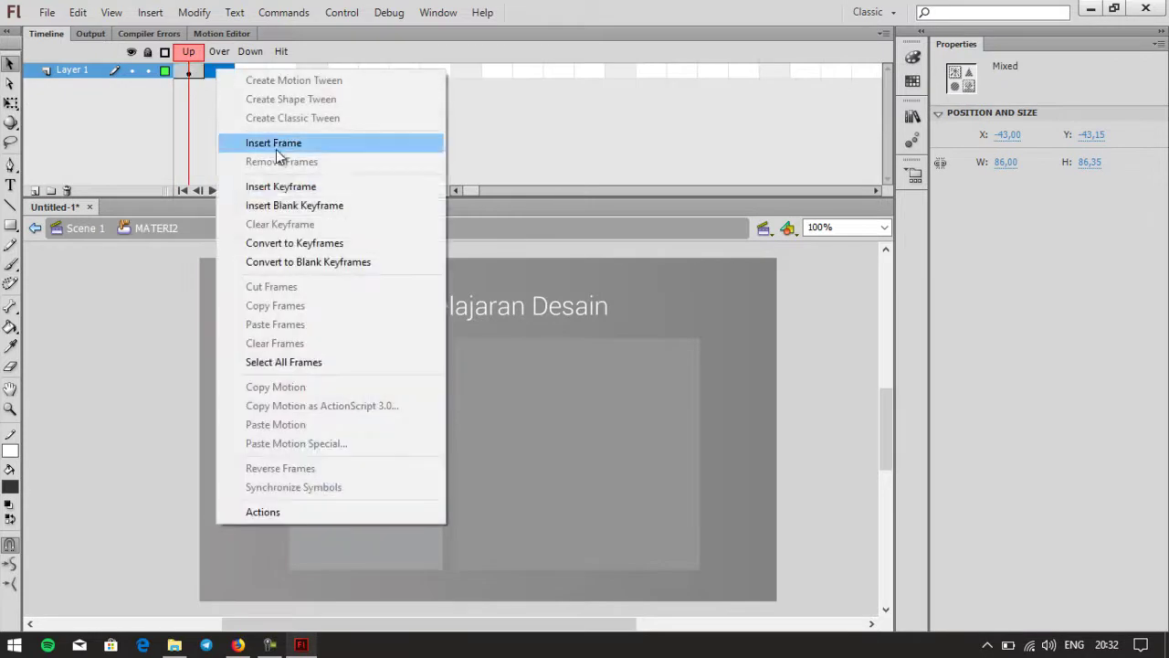
left_click(286, 187)
right_click(253, 74)
left_click(302, 188)
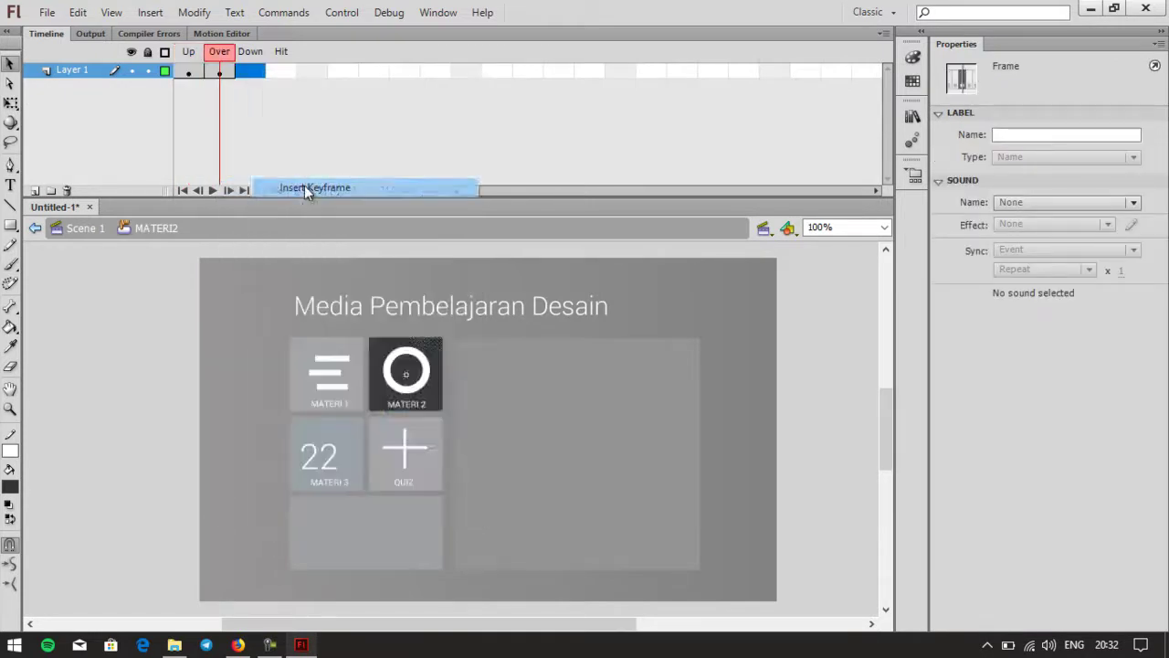
Step: Set the MATERI 2 tile's background fill to #332A2A in the Over state and return to the main scene
left_click(219, 72)
left_click(519, 446)
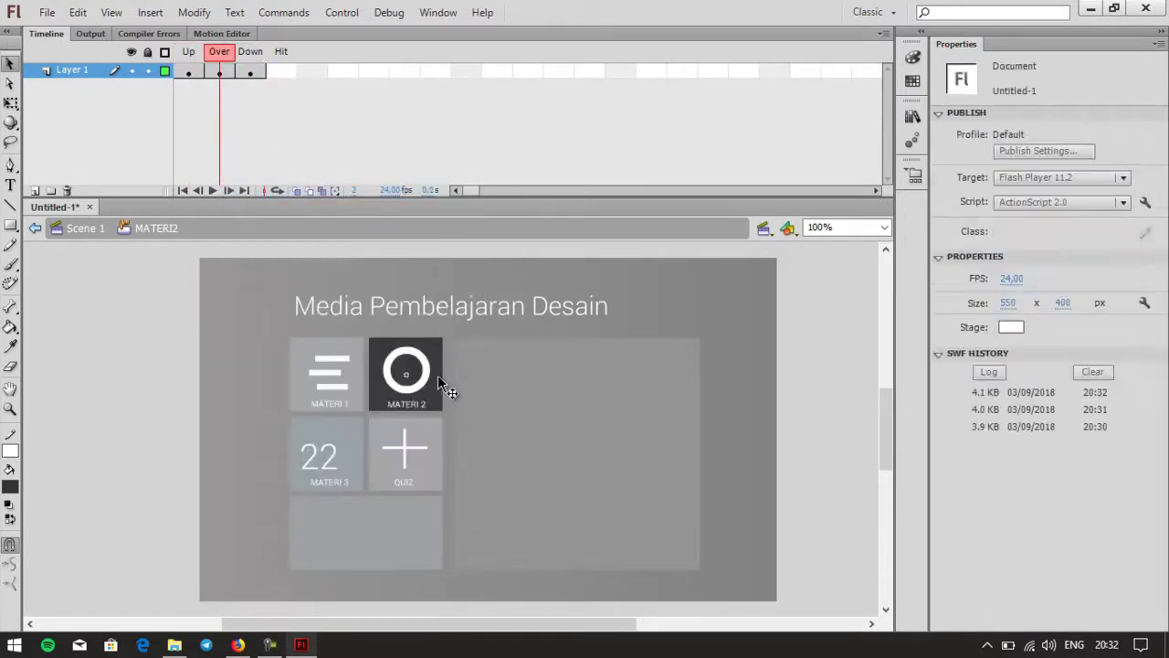
left_click(436, 374)
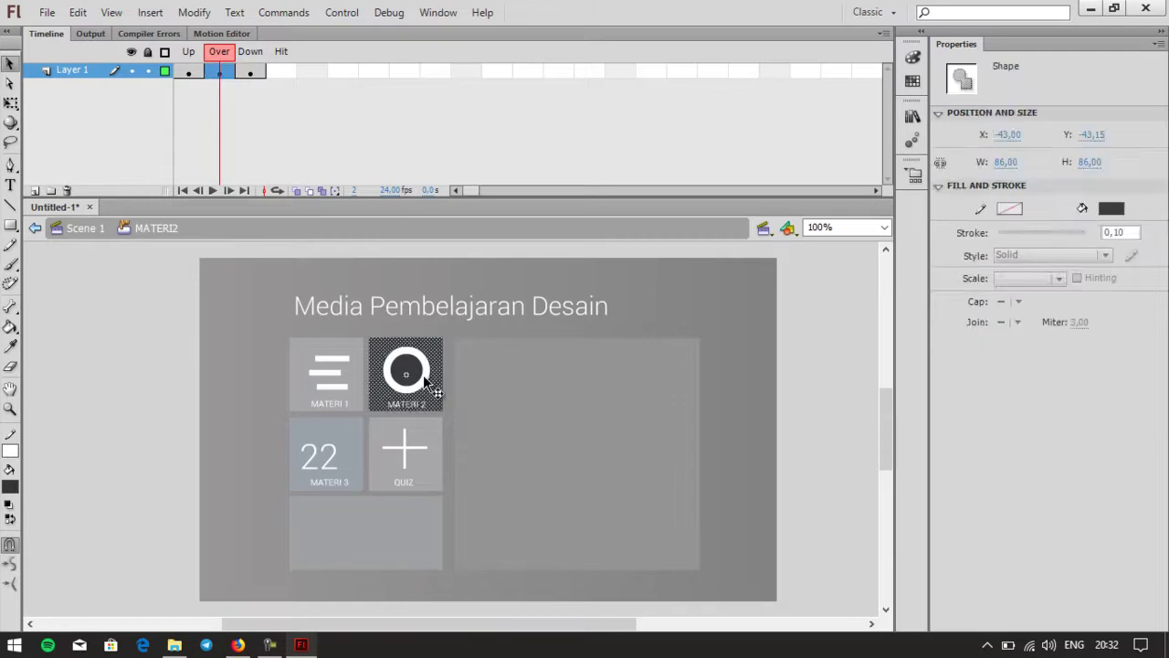
left_click(10, 486)
left_click(24, 321)
left_click(409, 364)
left_click(913, 57)
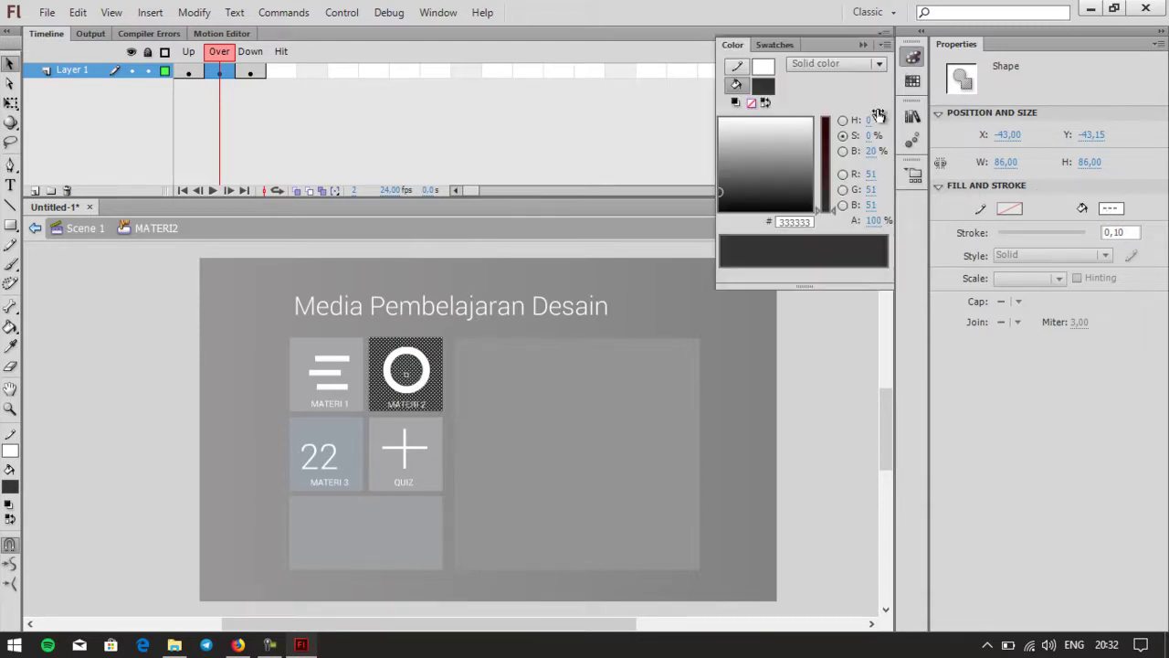
left_click_drag(835, 214, 835, 194)
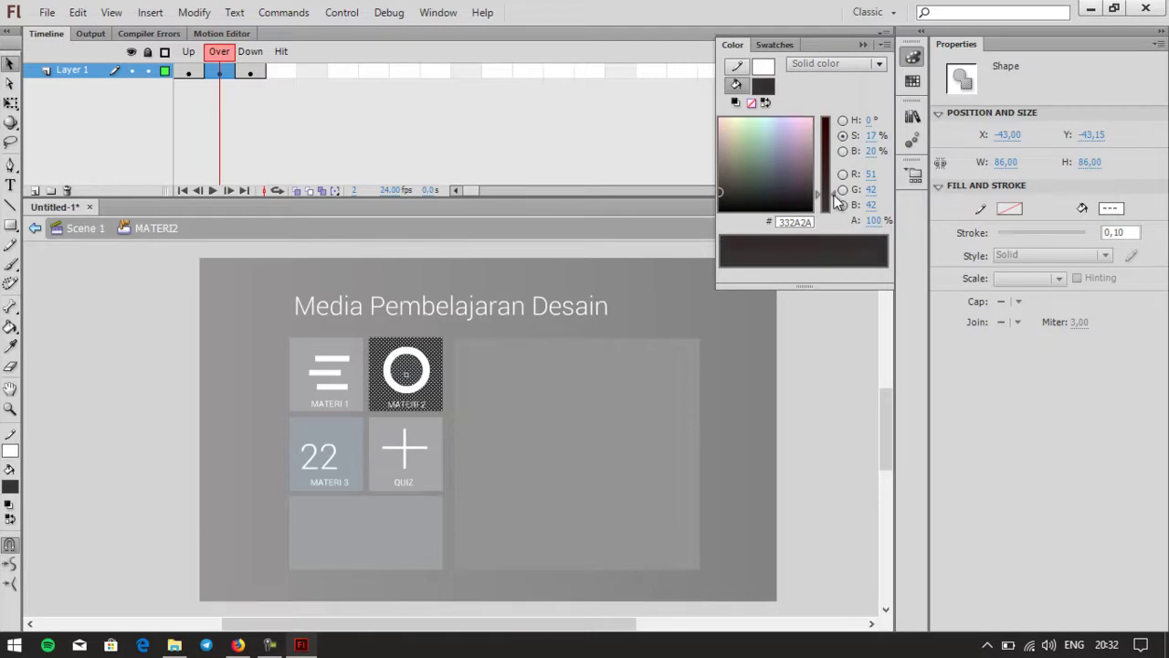
double_click(759, 383)
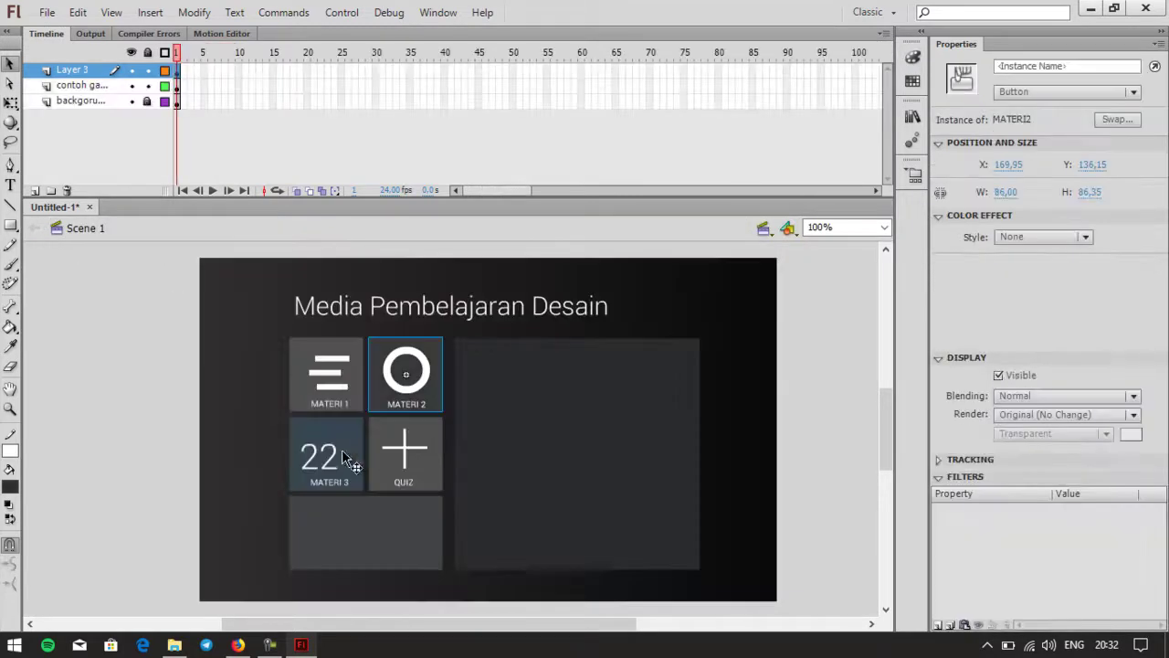
Step: Open the MATERI3 button symbol for editing and insert keyframes in its Over and Down states
double_click(341, 432)
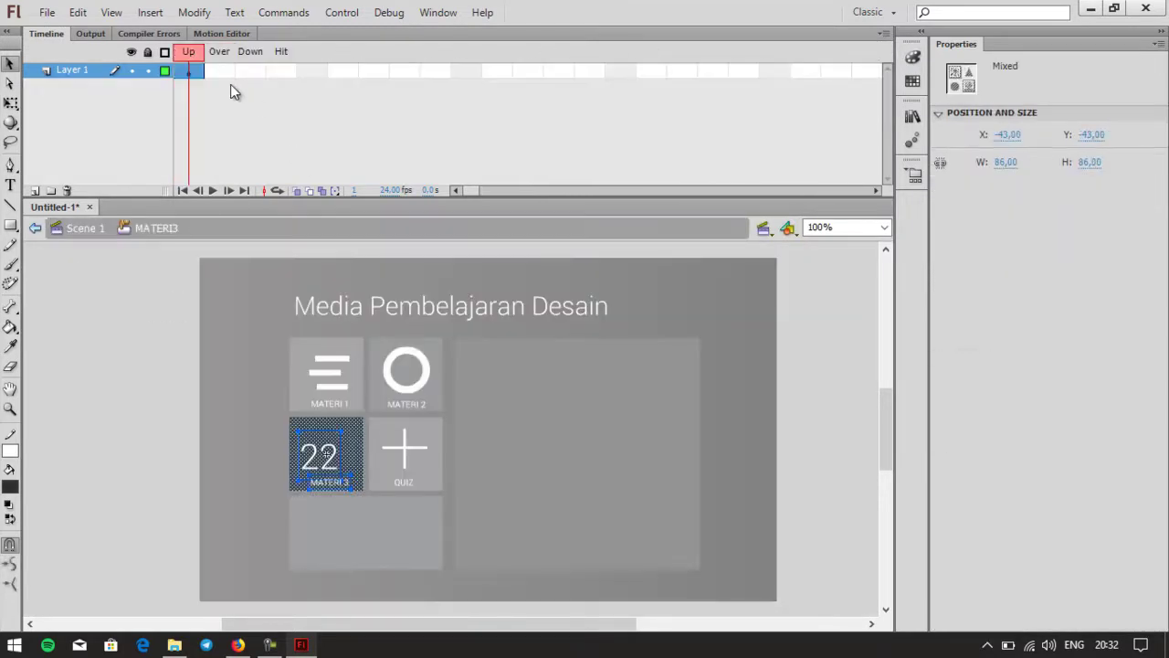
right_click(225, 74)
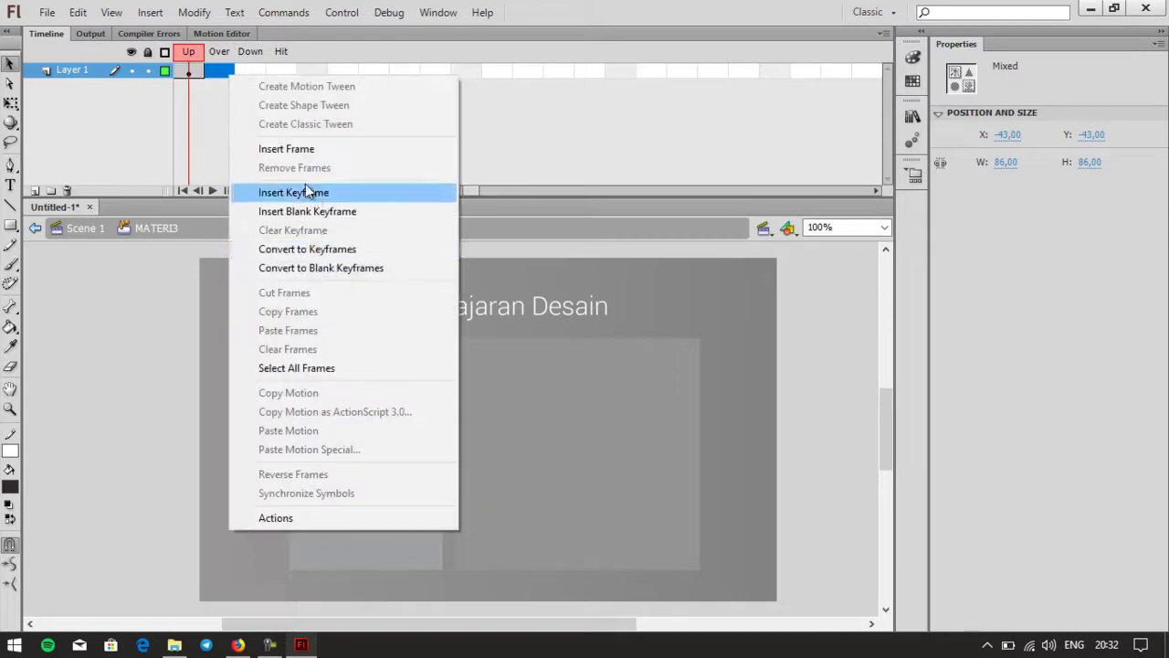
left_click(321, 192)
right_click(252, 72)
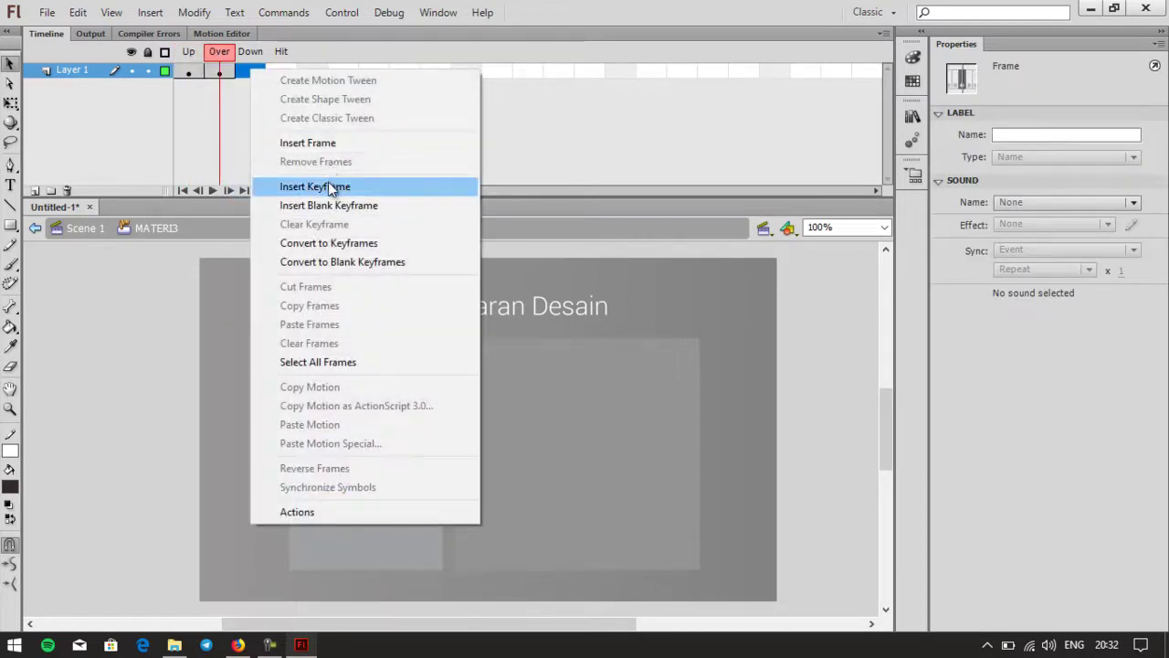
left_click(329, 187)
Step: Raise the saturation of the MATERI 3 tile's background to 59% in the Over state, giving fill #224052
left_click(221, 73)
left_click(318, 511)
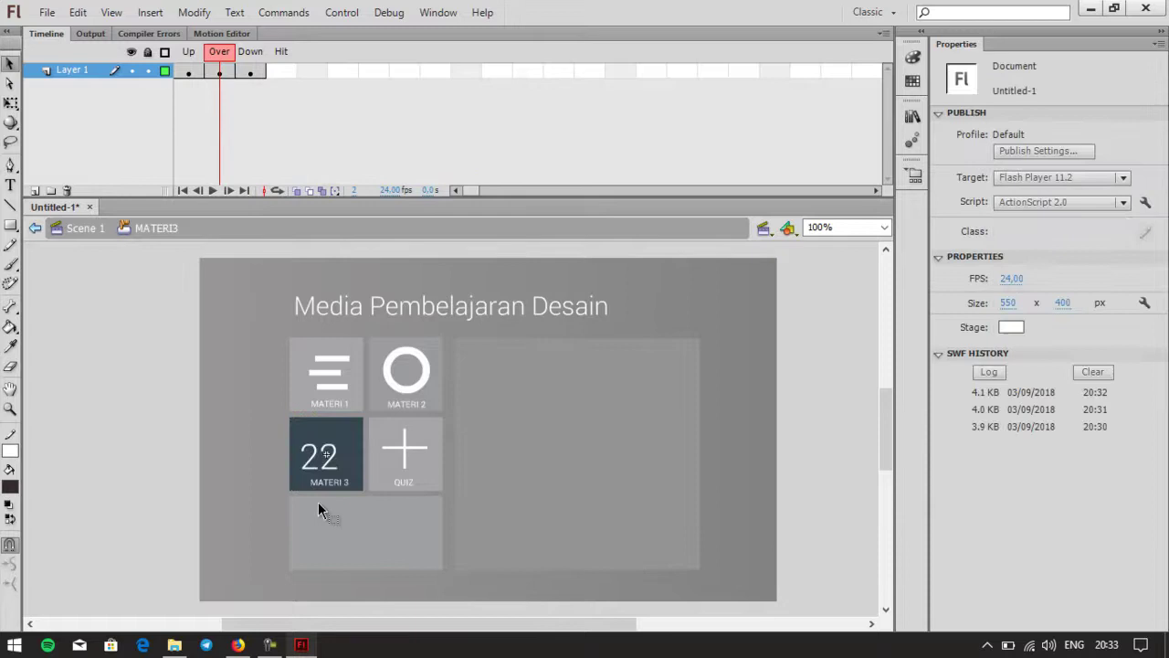
left_click(360, 437)
left_click(913, 56)
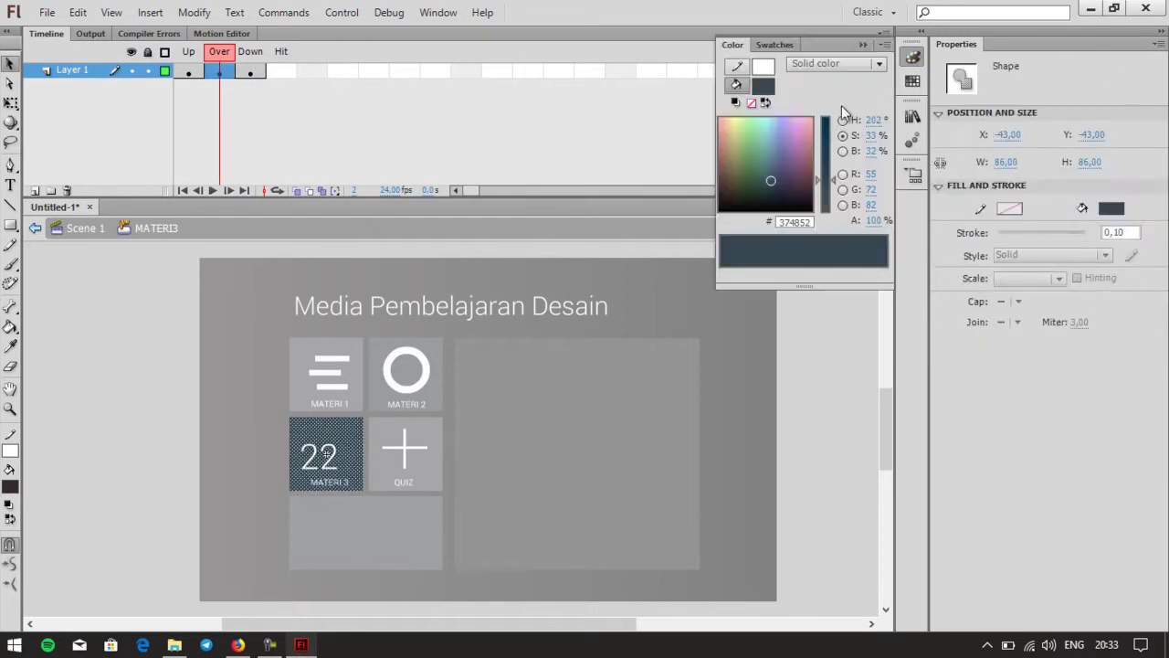
left_click_drag(835, 183, 837, 159)
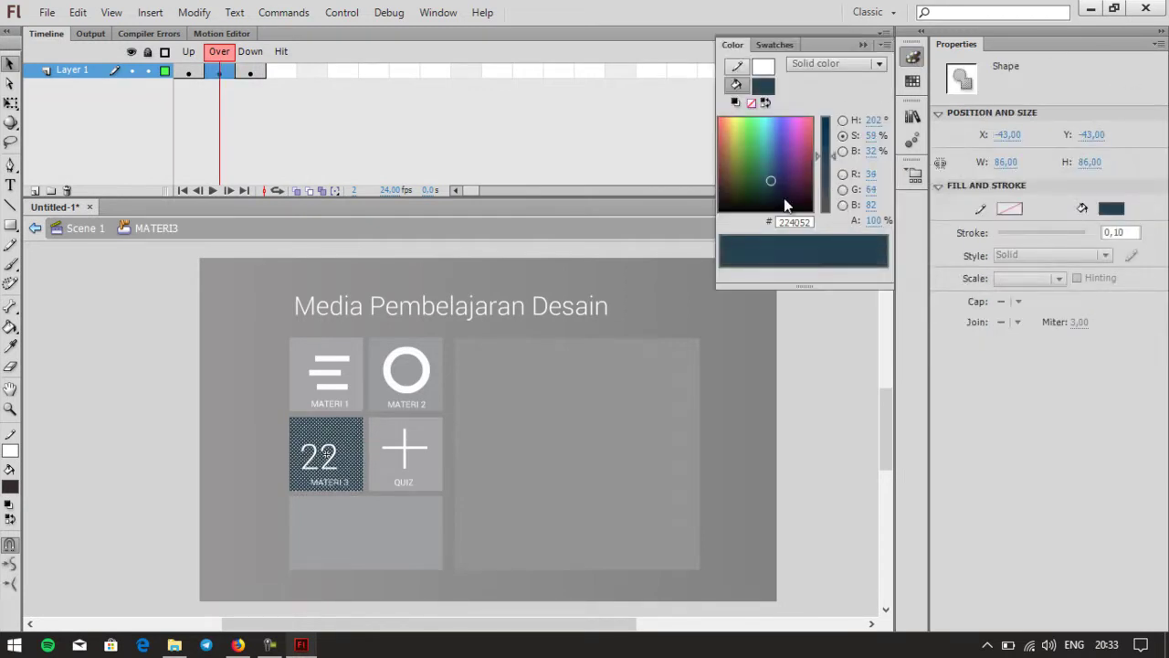
left_click(615, 388)
Step: Open the QUIZ button symbol for editing and insert keyframes in its Over and Down states
double_click(427, 432)
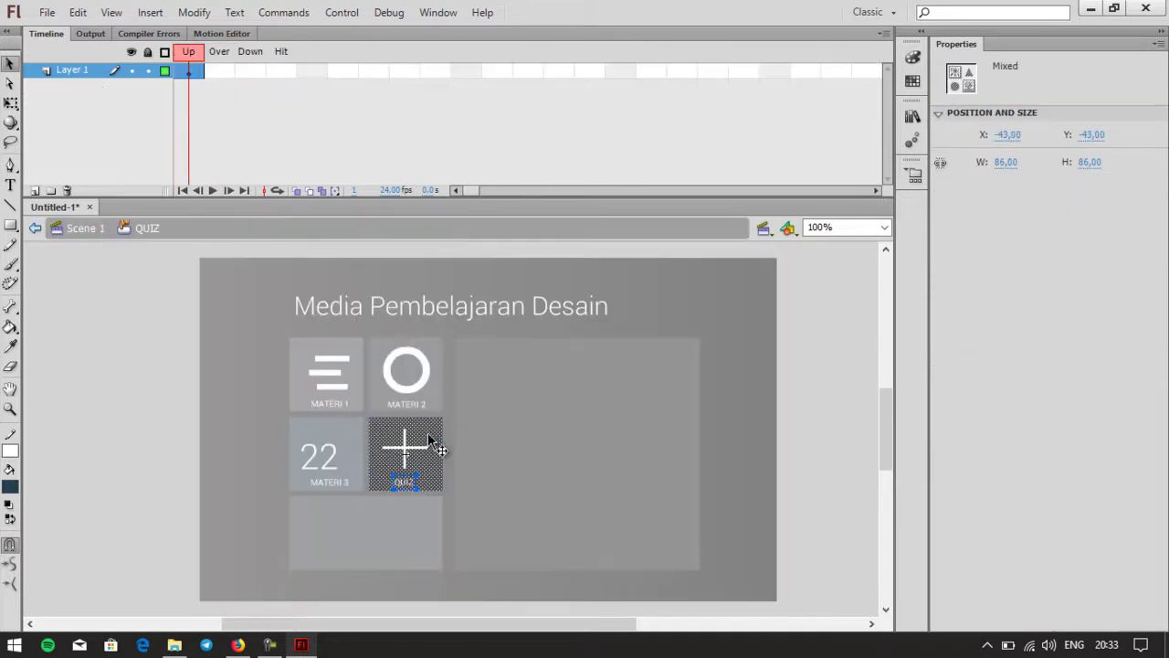
right_click(235, 69)
left_click(334, 187)
right_click(249, 71)
left_click(332, 186)
Step: Increase the saturation of the QUIZ tile's background fill in the Over state
key("comma")
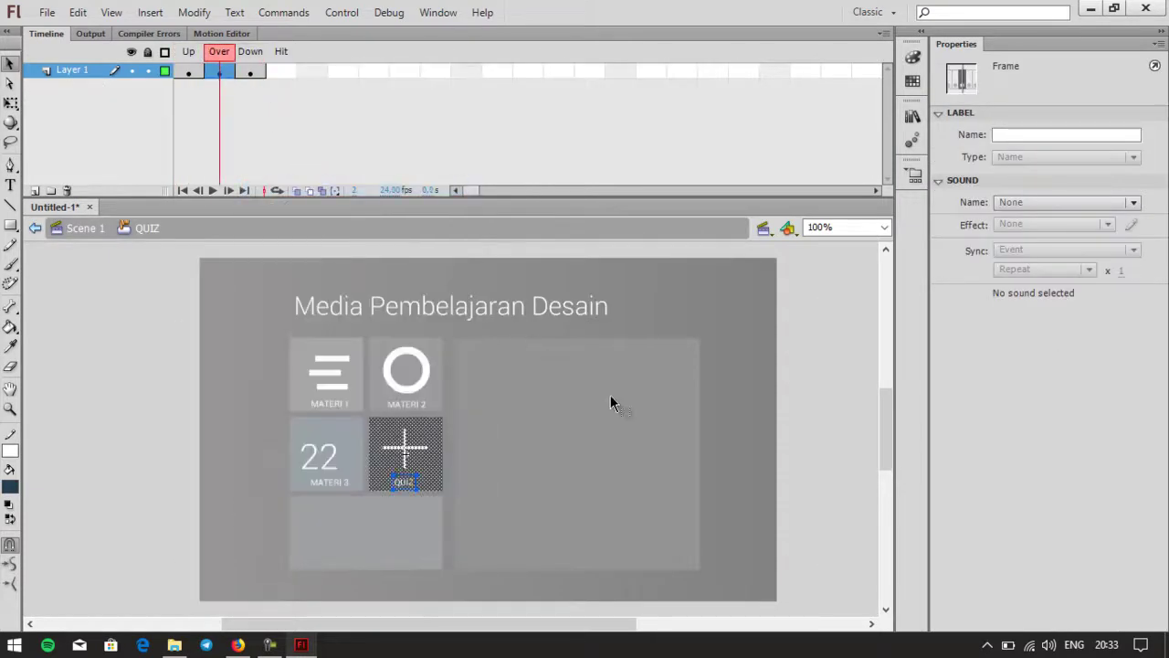
left_click(522, 422)
left_click(425, 435)
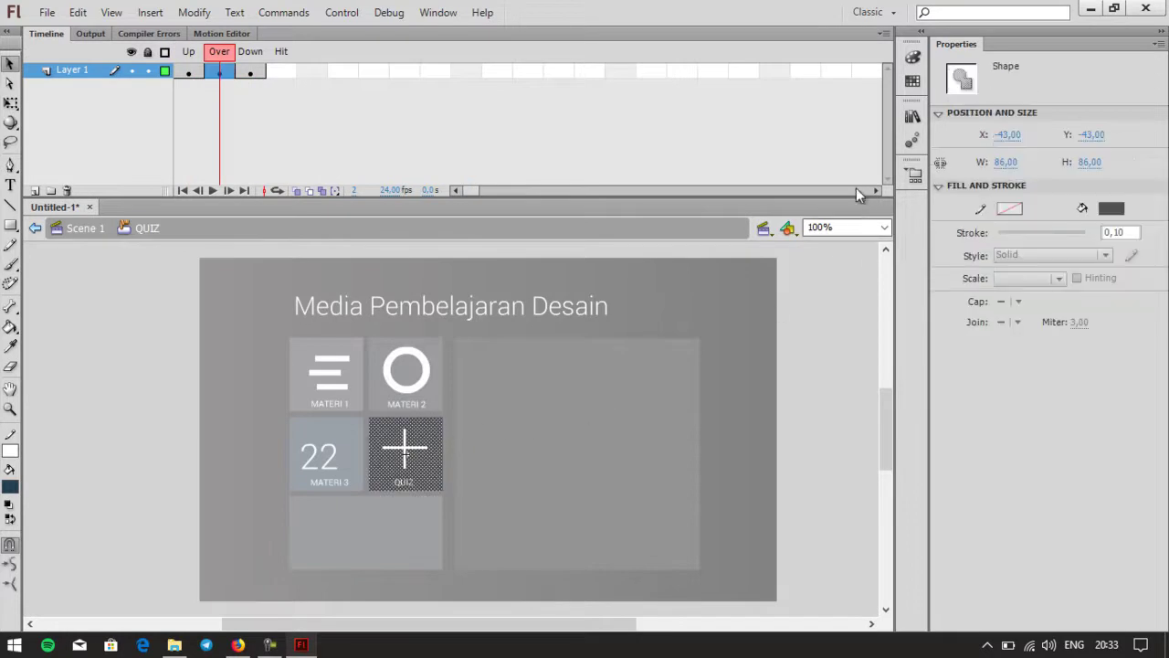
left_click(912, 59)
left_click_drag(833, 208, 834, 187)
Step: Return to the main scene, test the movie to check the tiles' hover colours, and close the preview
double_click(857, 338)
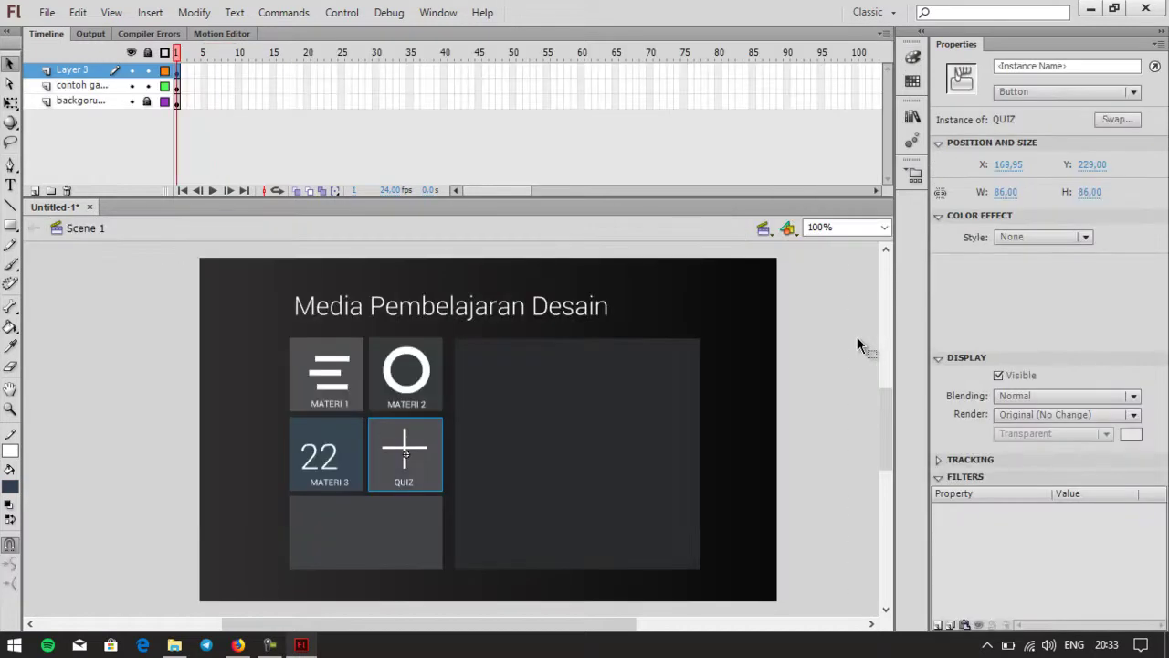
key("ctrl+Return")
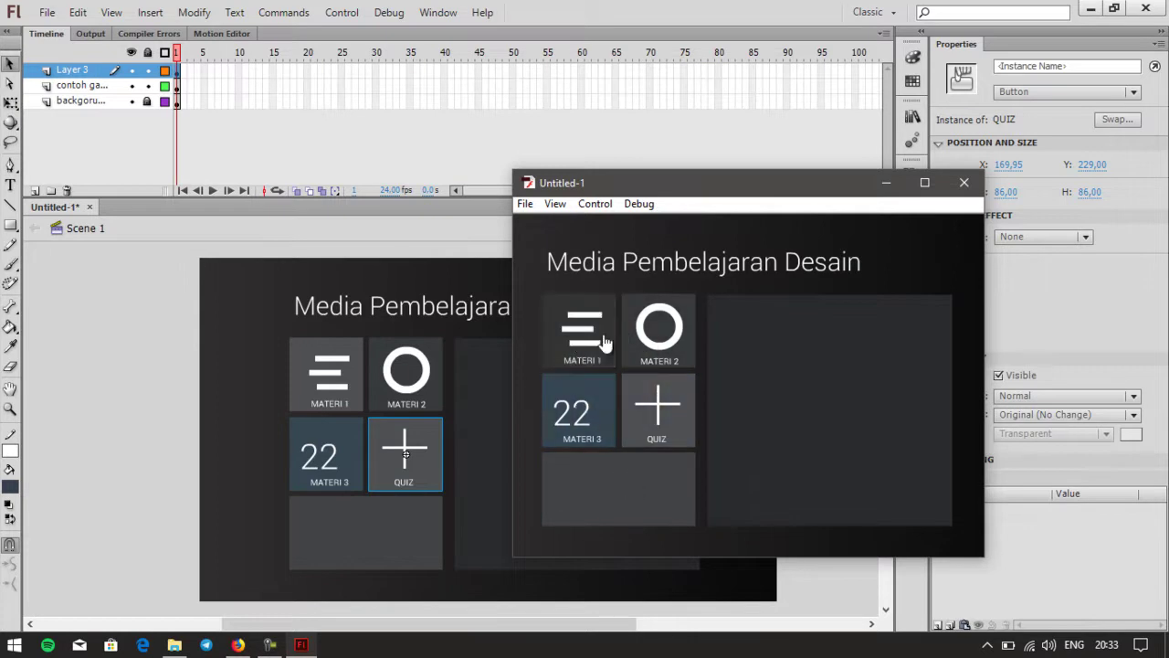
left_click(964, 182)
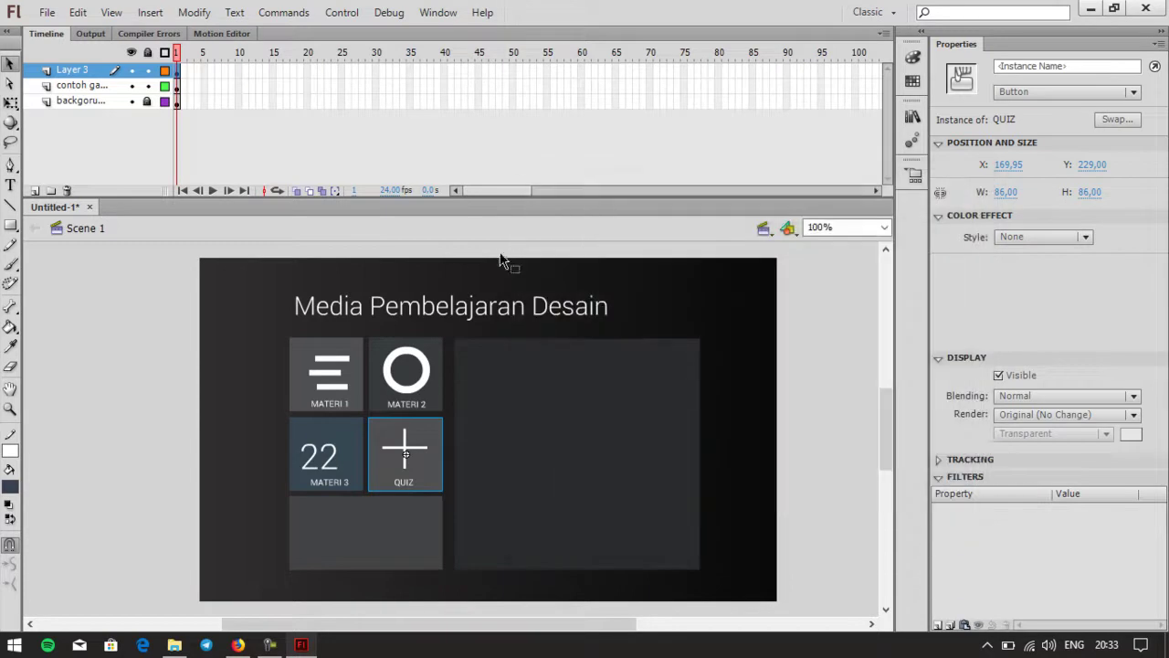
Step: Open the TOMBOL CADANGAN button symbol for editing and insert keyframes in its Over and Down states
left_click(360, 524)
double_click(360, 524)
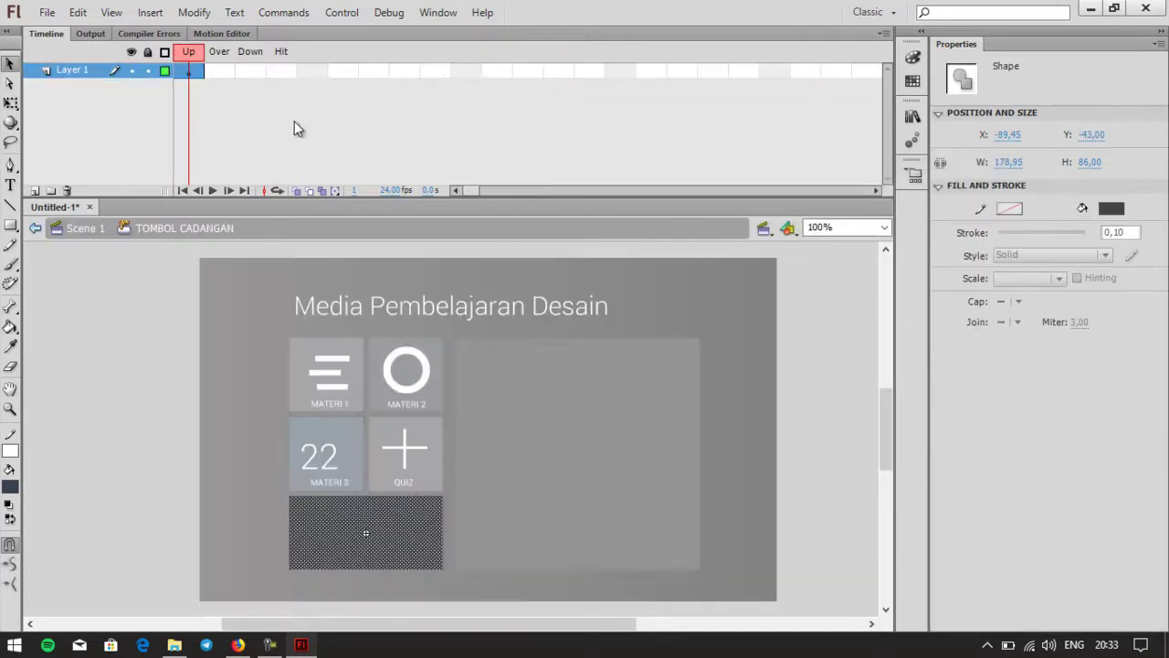
right_click(224, 70)
left_click(315, 184)
right_click(250, 71)
left_click(320, 184)
Step: Increase the saturation of the TOMBOL CADANGAN tile's fill in the Over state and return to the main scene
left_click(224, 72)
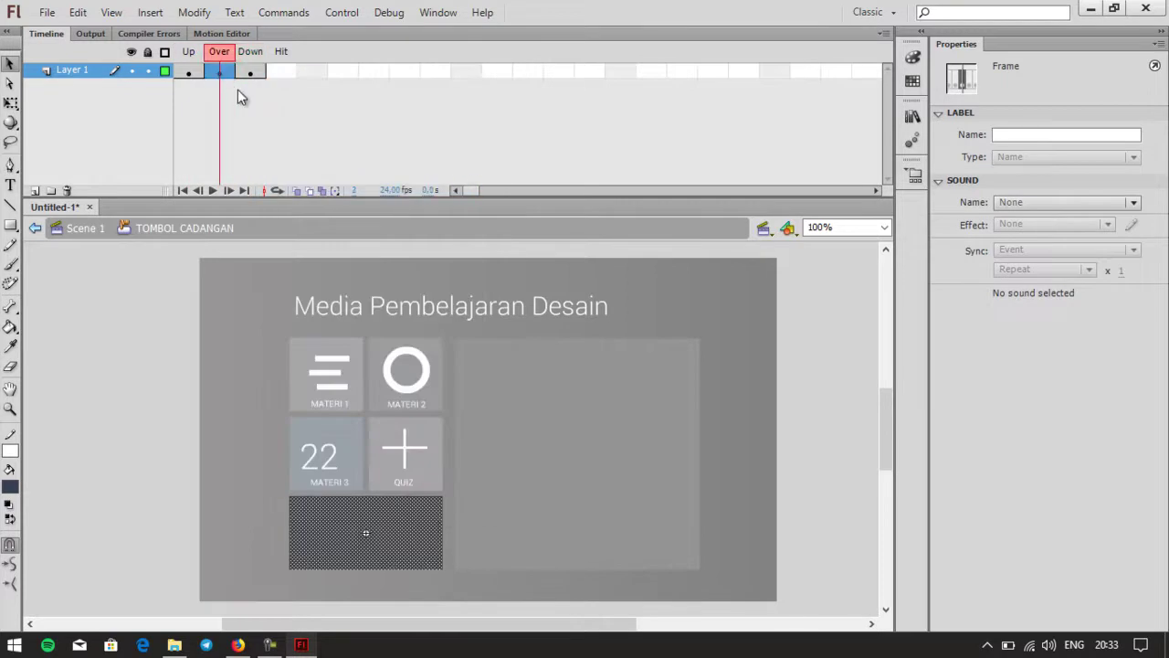
left_click(525, 547)
left_click(394, 533)
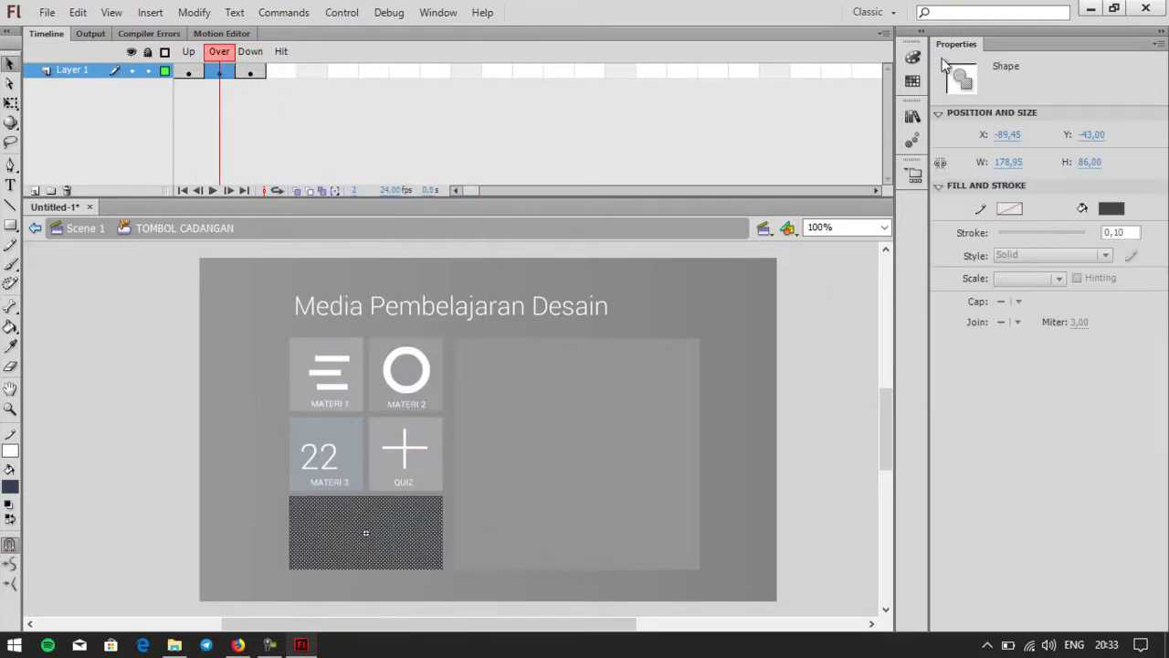
left_click(913, 58)
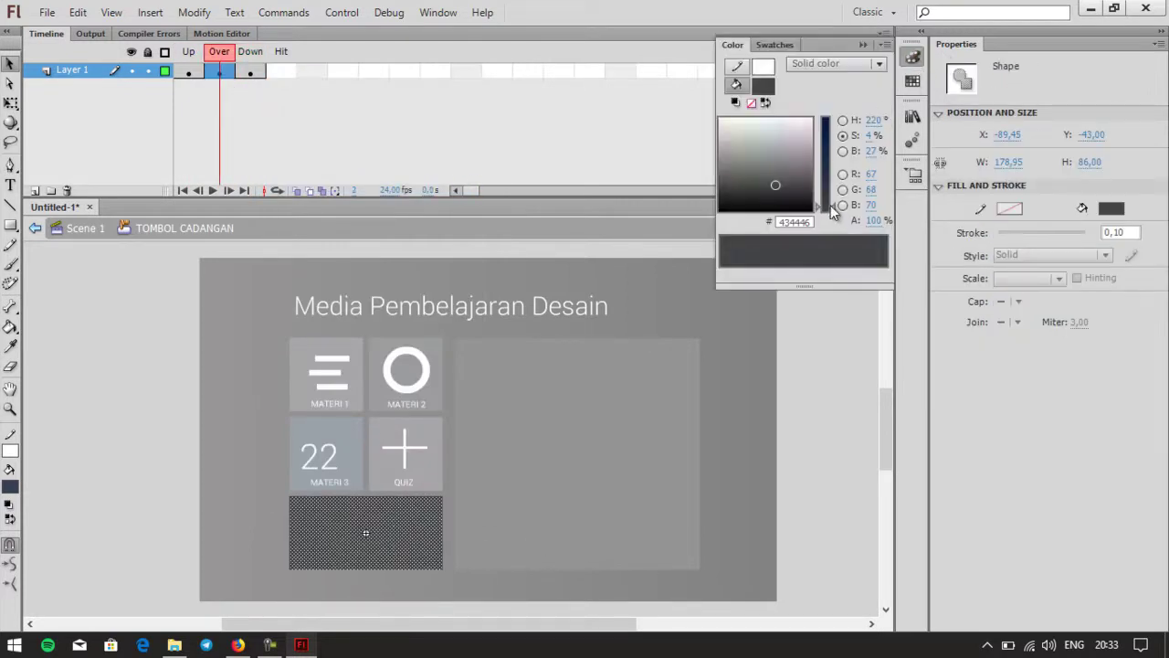
left_click_drag(832, 204, 830, 188)
double_click(799, 337)
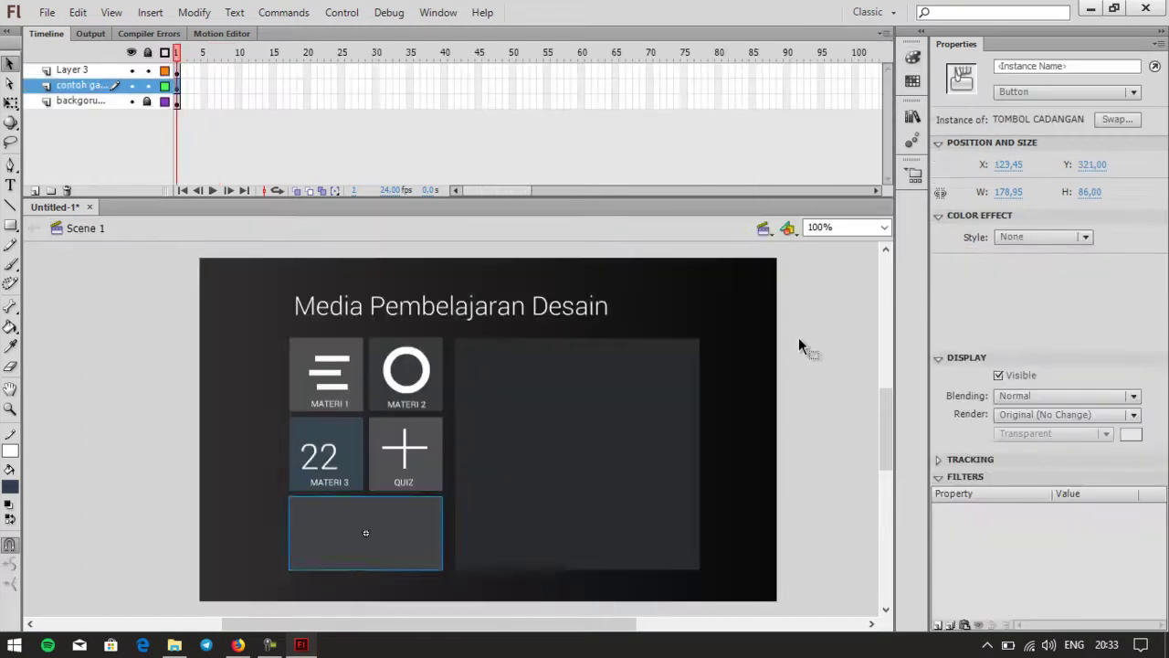
left_click(798, 337)
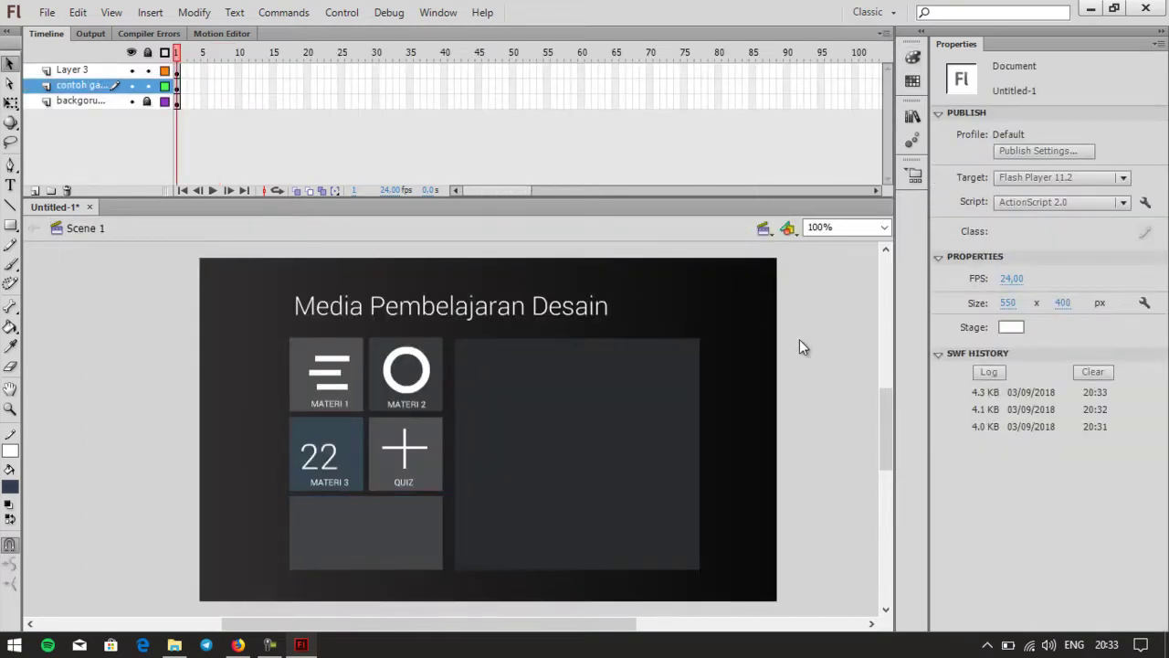
Step: Start saving the document and browse to the DATA (E:) drive as the save location
key("ctrl+s")
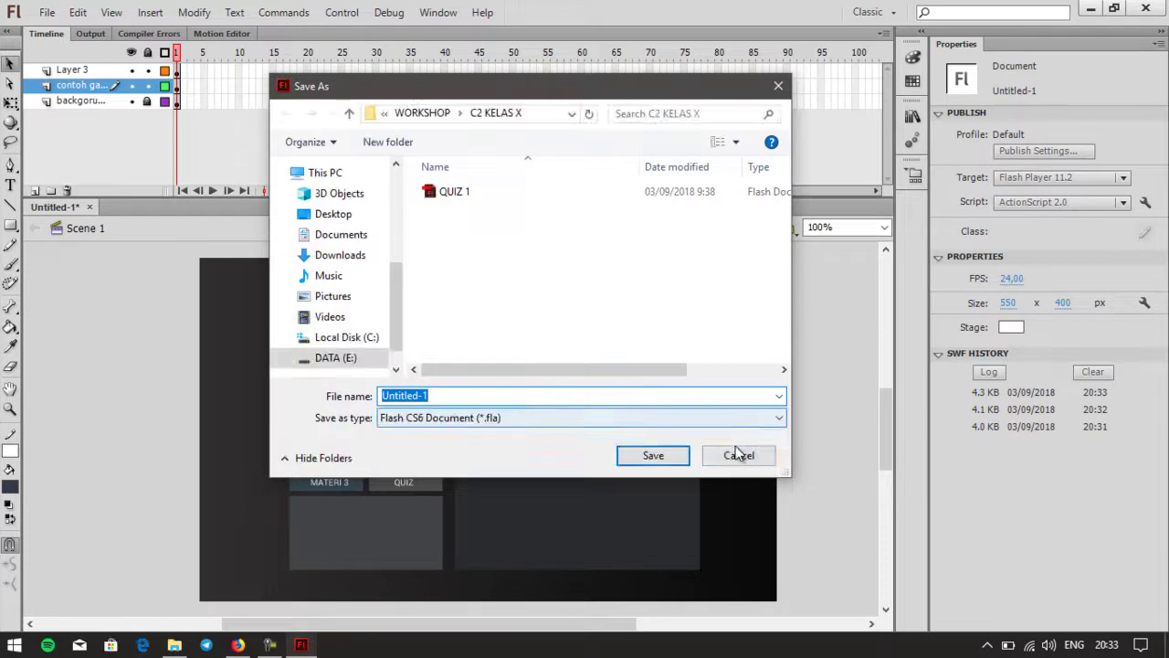
left_click(737, 453)
left_click(46, 12)
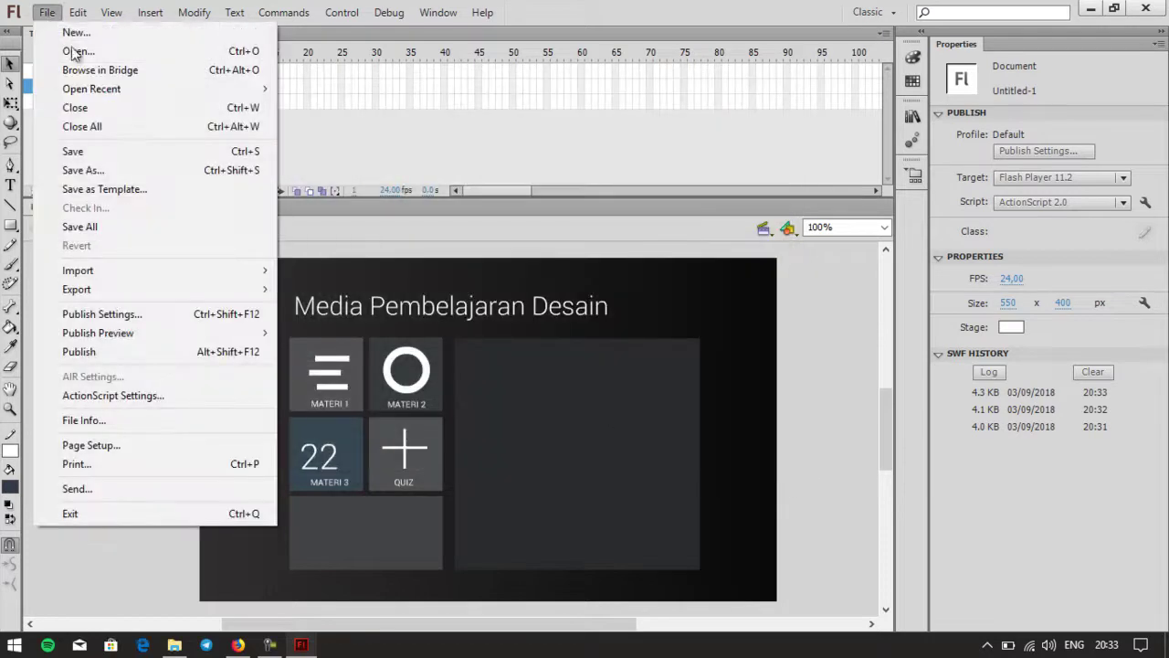
left_click(101, 153)
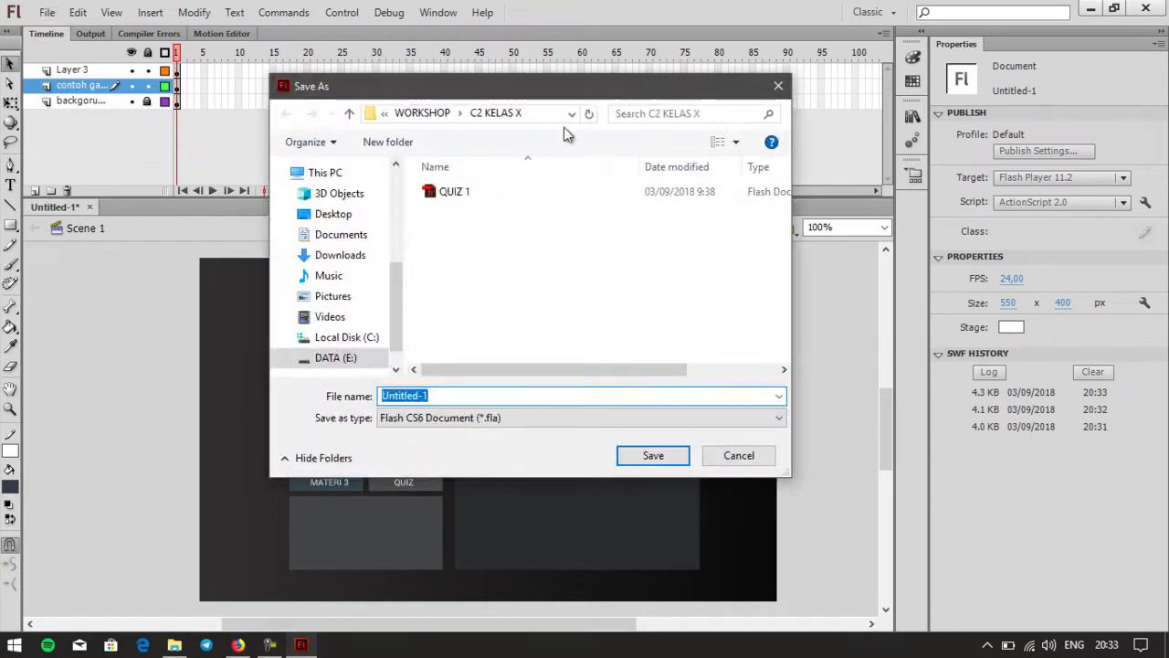
left_click(349, 362)
Step: Try to create a new folder named TUTORIAL on the DATA (E:) drive
left_click(384, 142)
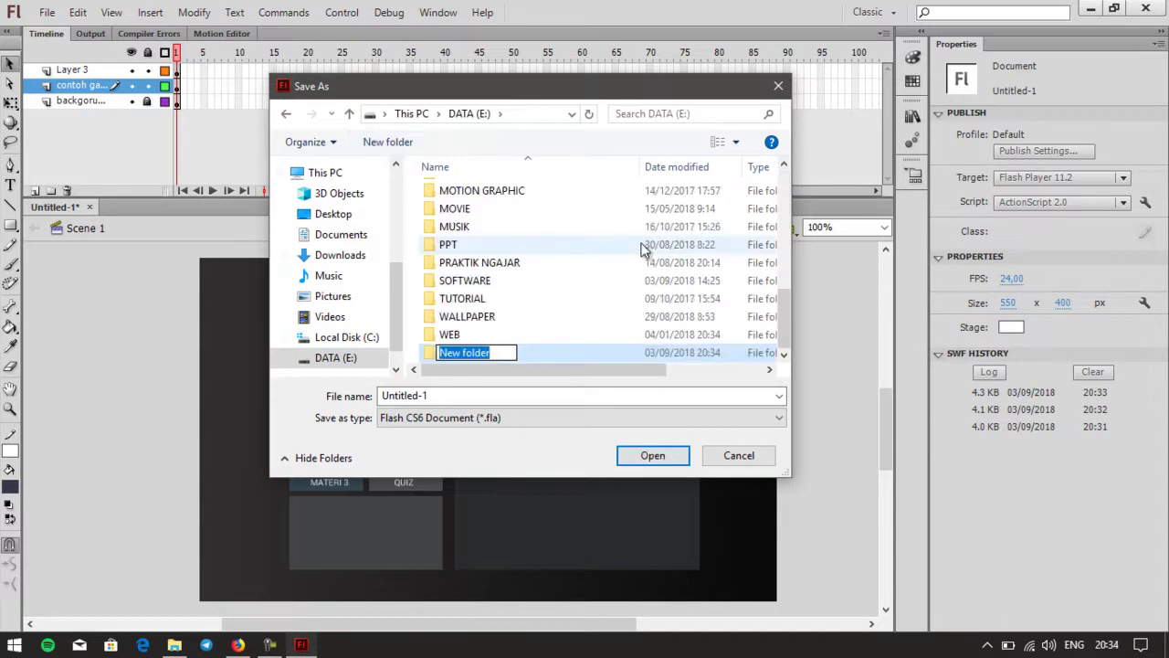
type("TUTO")
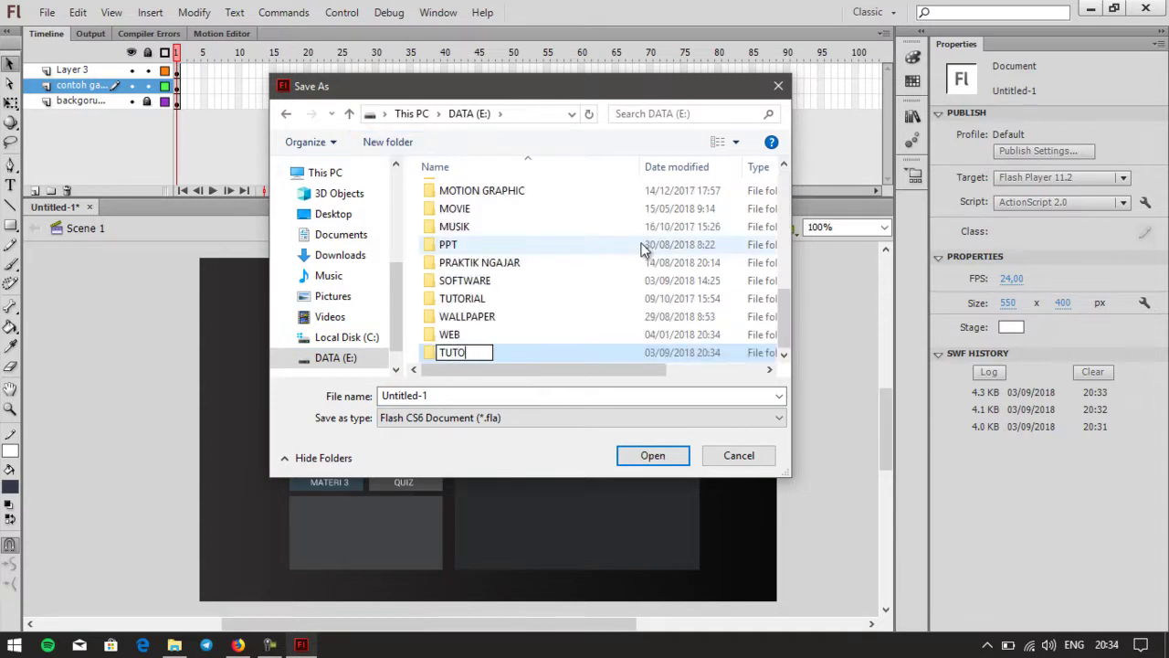
type("RIAL")
key("Return")
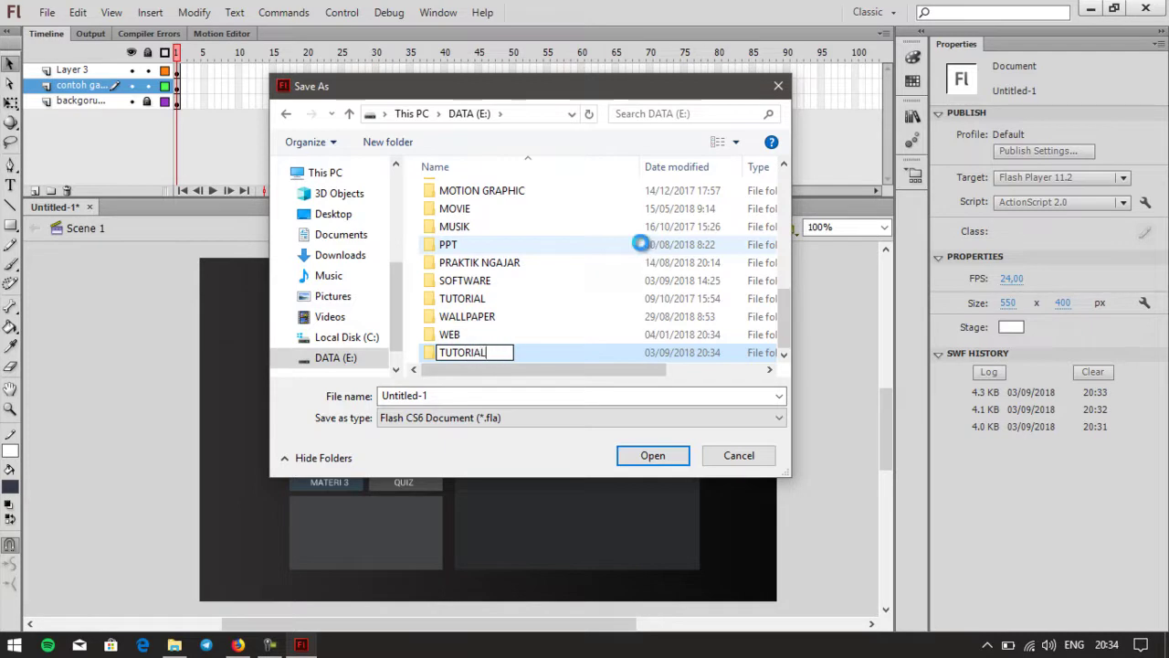
left_click(498, 264)
left_click(481, 335)
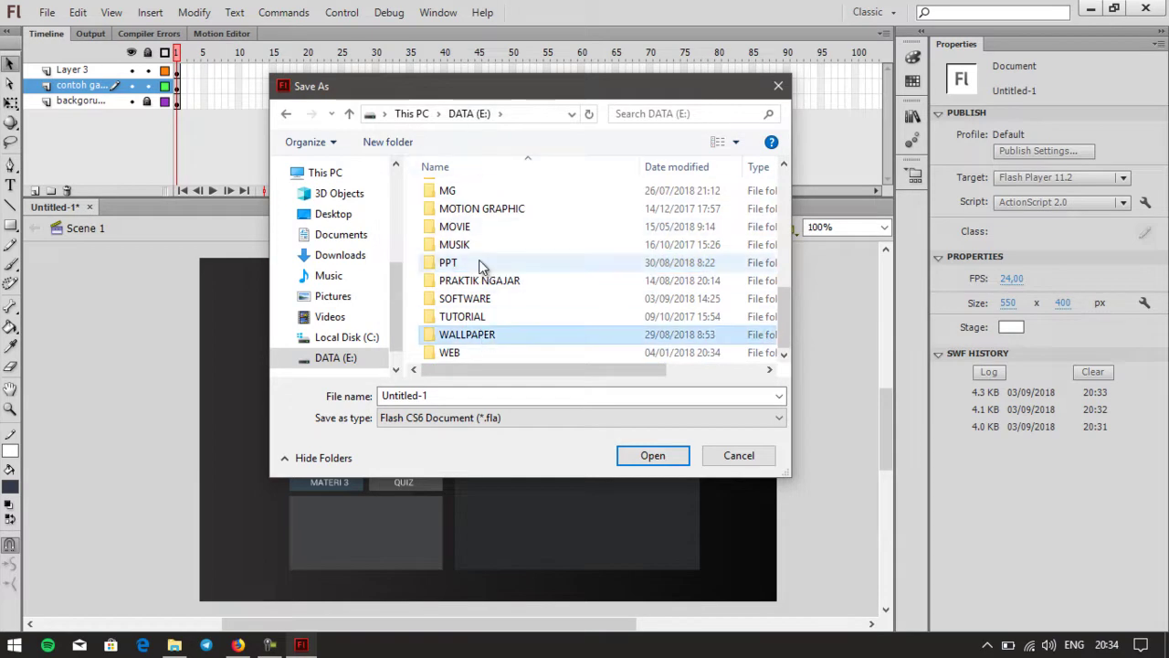
Step: Save the document in the existing TUTORIAL folder as DESAIN MULTIMEDIA INTERAKTIF in Flash CS6 Document format
double_click(461, 316)
left_click(454, 395)
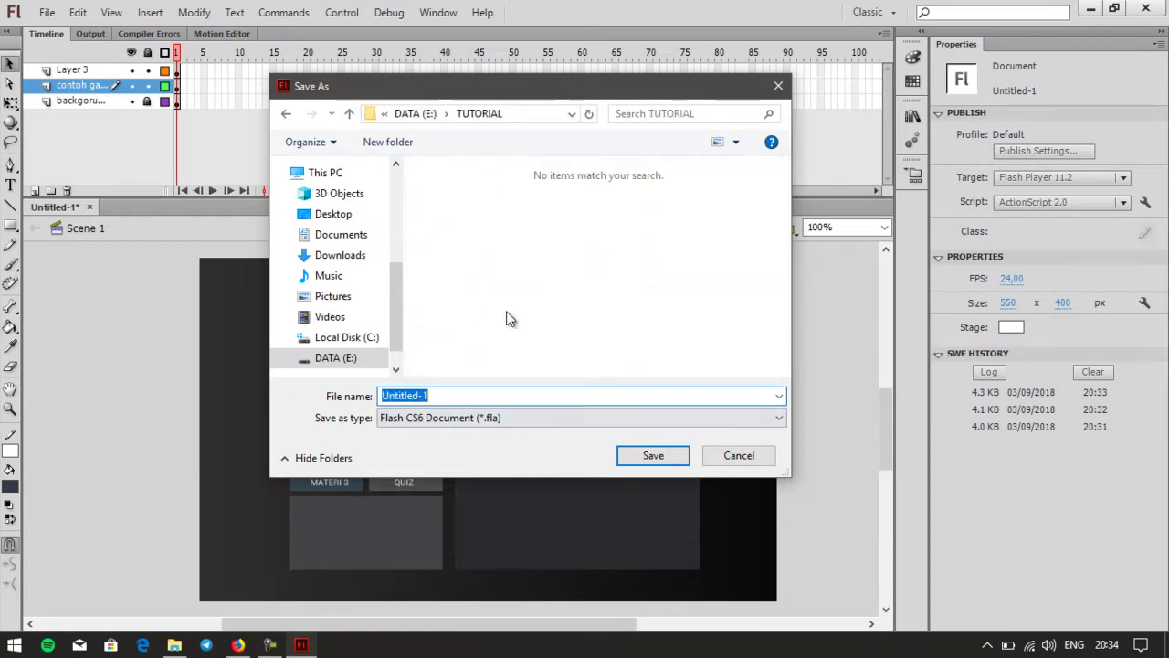
left_click_drag(569, 86, 724, 85)
type("DESAIN MULTIM")
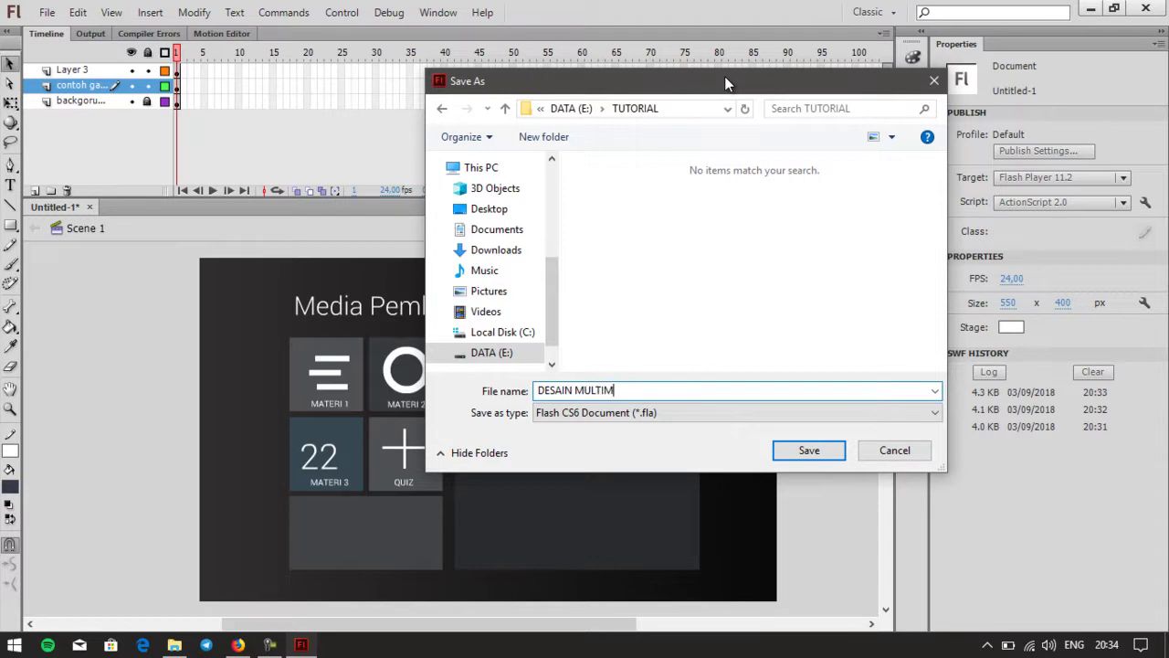
type("EDIA INTERAKTIF")
left_click(809, 450)
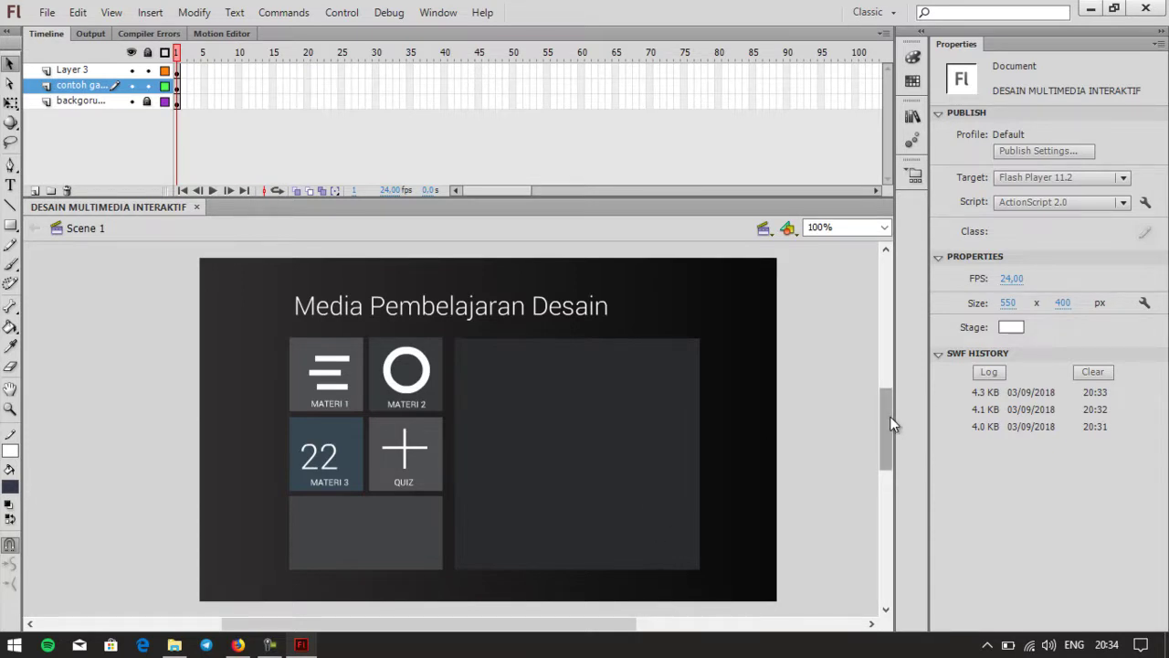
left_click_drag(891, 416, 890, 414)
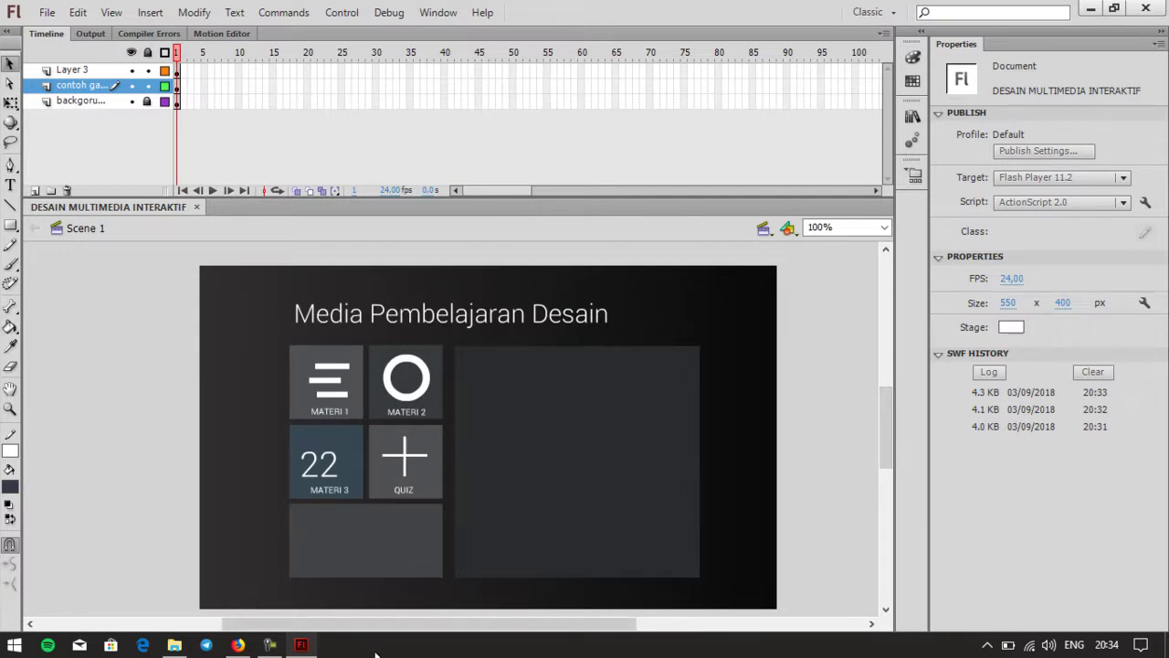
left_click(270, 645)
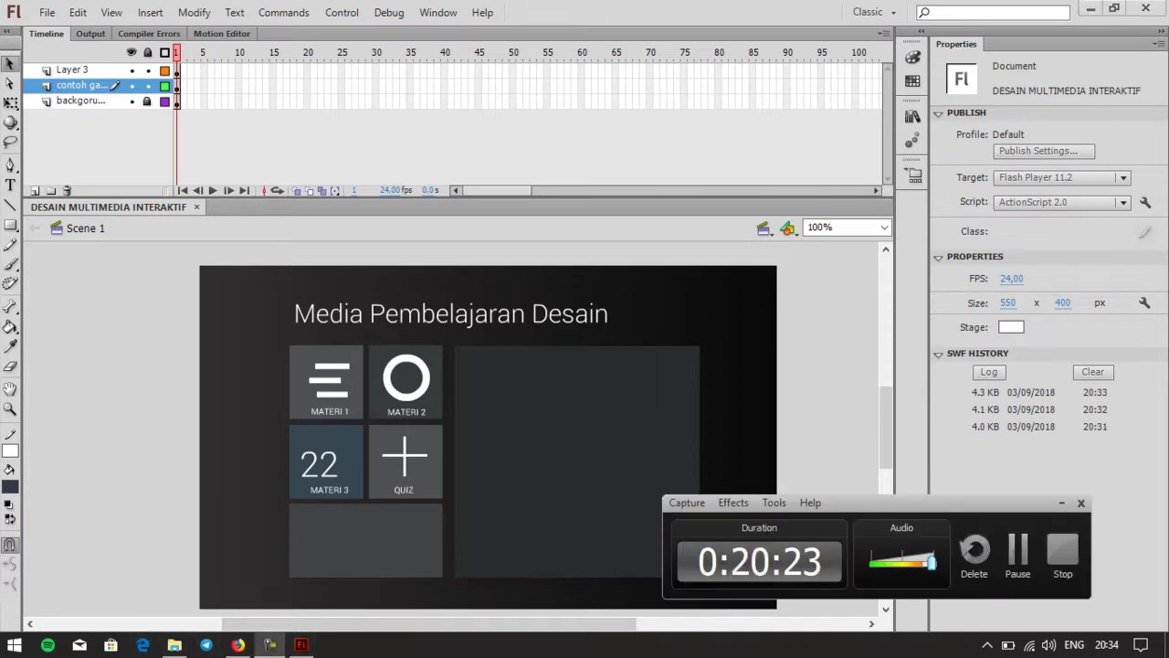